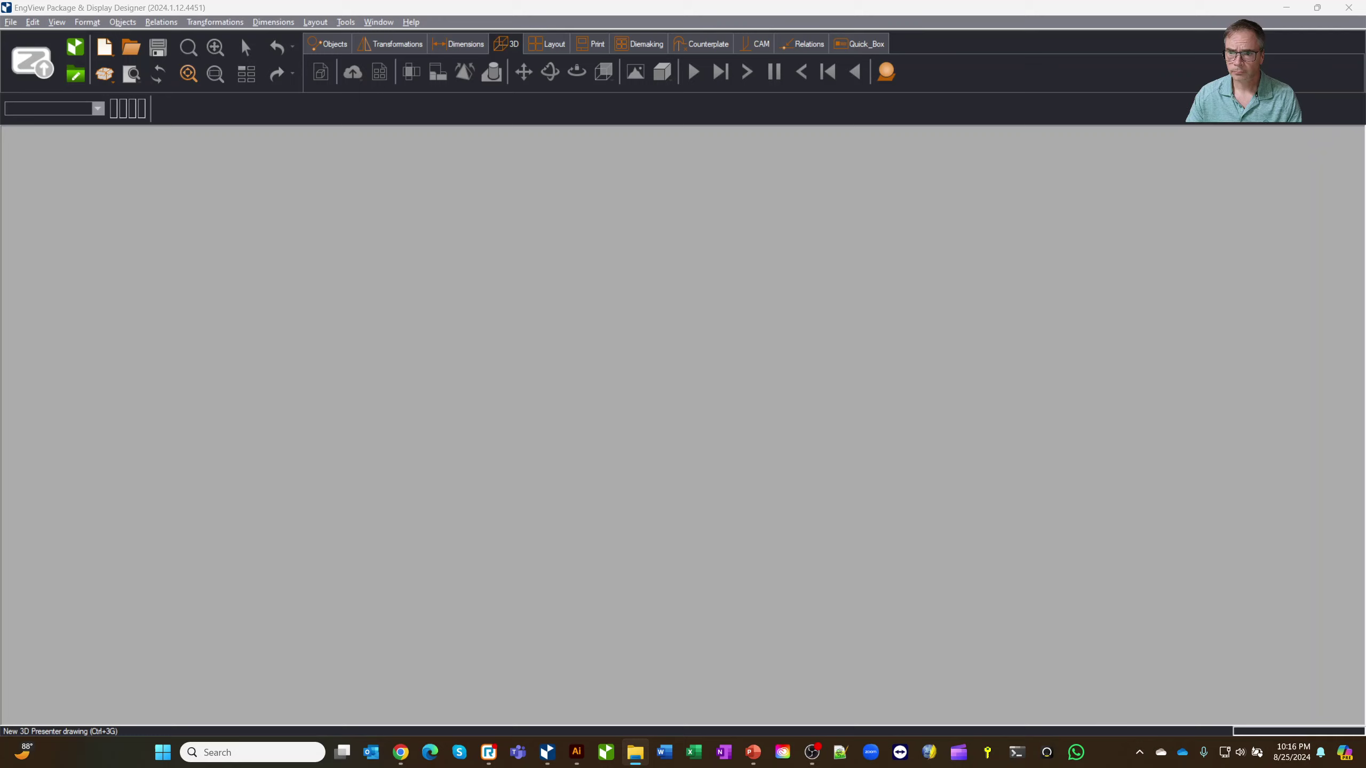
Step: Import Crash lock box.pdf from the Import Die Lines folder as a new drawing
{"action": "left_click_drag", "start_coordinate": [1365, 93], "coordinate": [1161, 93]}
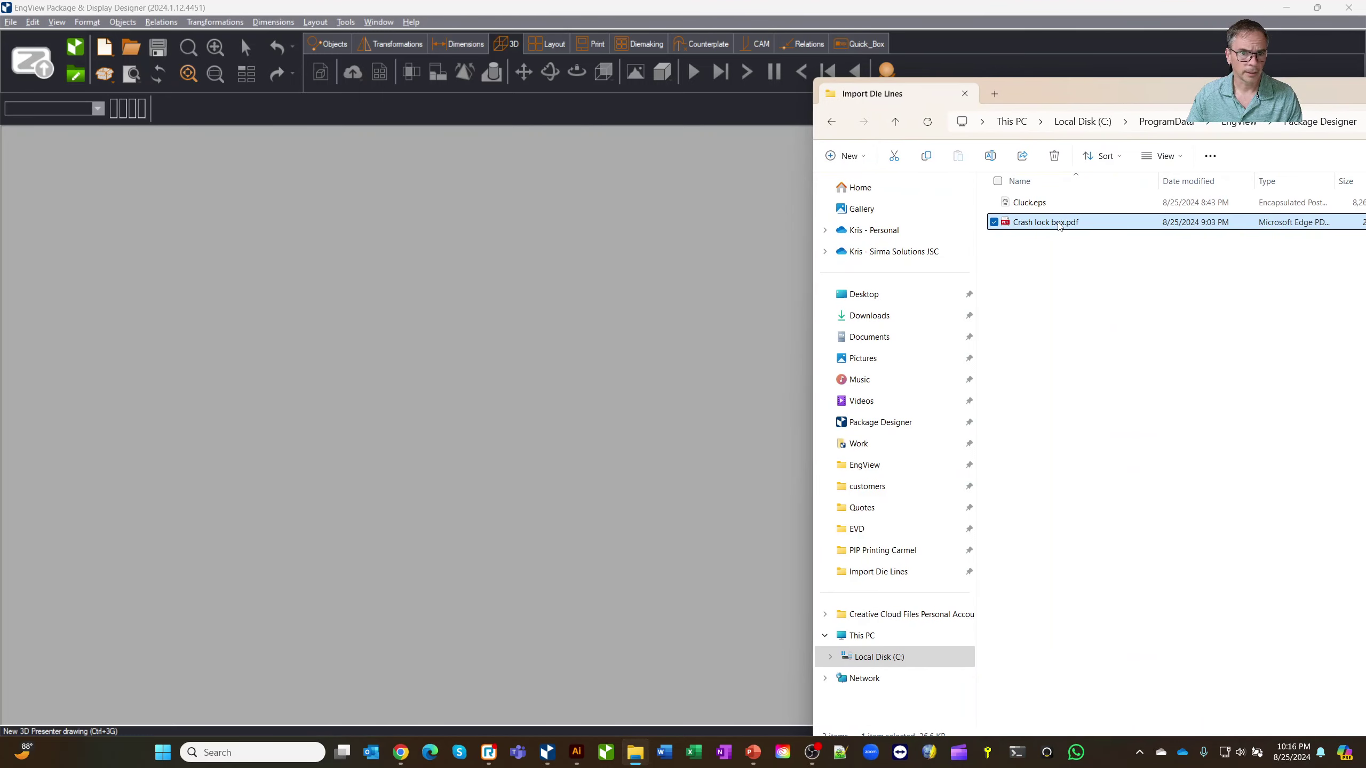
{"action": "left_click_drag", "start_coordinate": [1059, 225], "coordinate": [471, 318]}
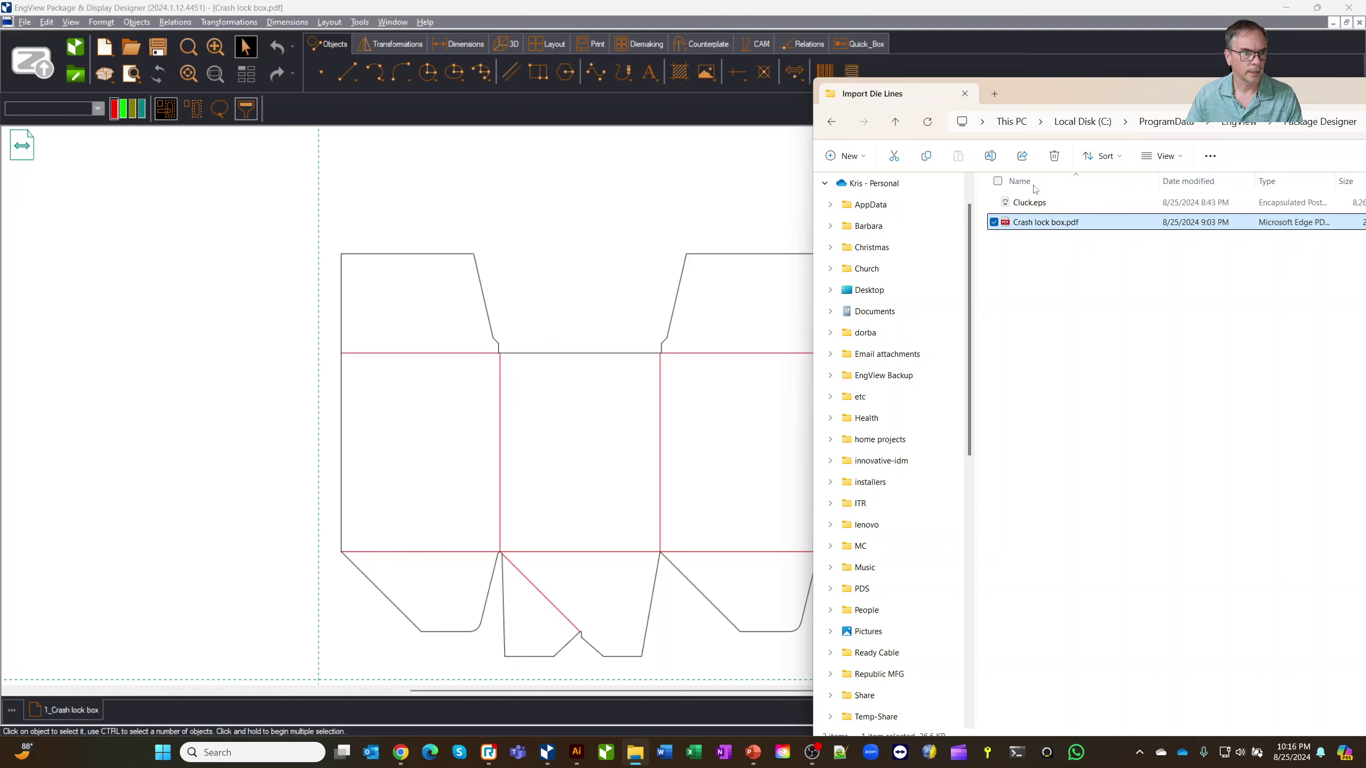
{"action": "mouse_move", "coordinate": [1209, 83]}
{"action": "left_mouse_down"}
{"action": "mouse_move", "coordinate": [1327, 82]}
{"action": "mouse_move", "coordinate": [1365, 45]}
{"action": "left_mouse_up"}
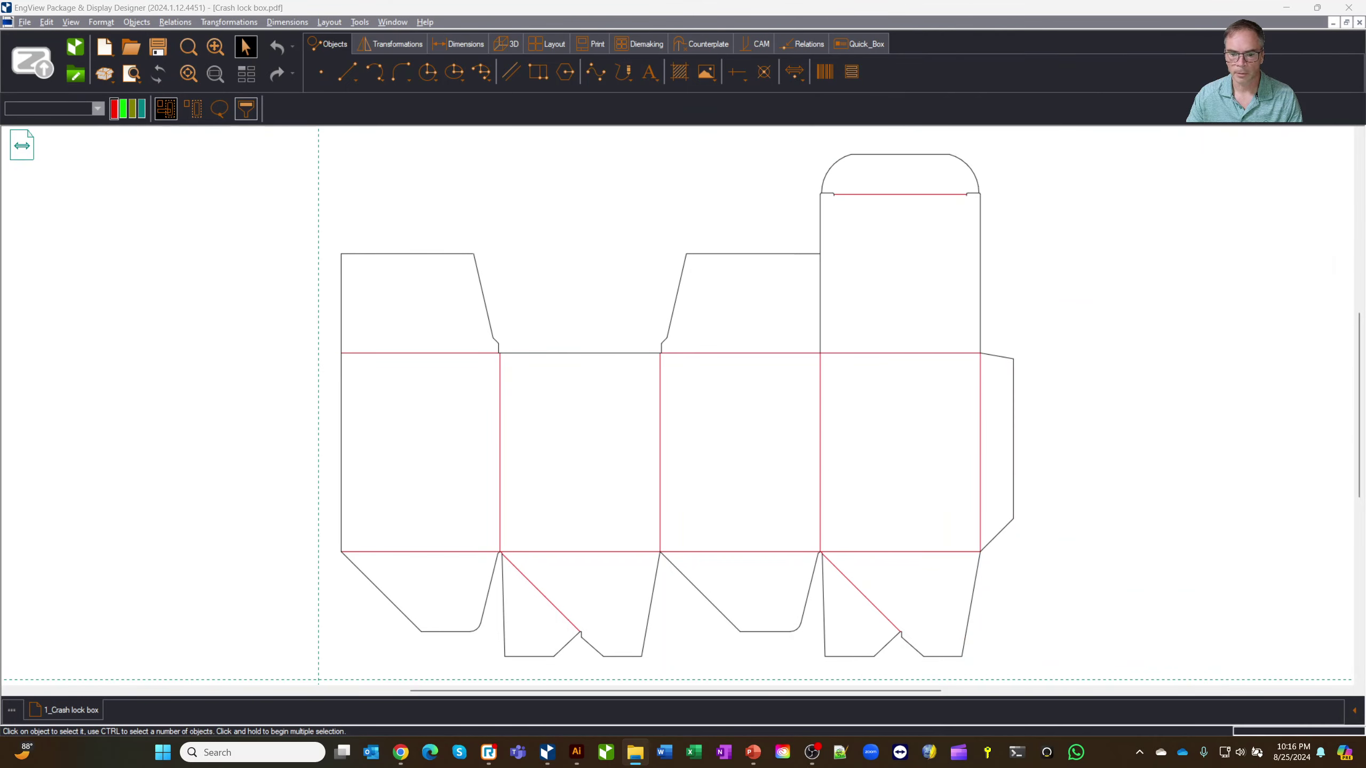
Step: Check the imported drawing's parameters and line styles
{"action": "left_click", "coordinate": [1354, 710]}
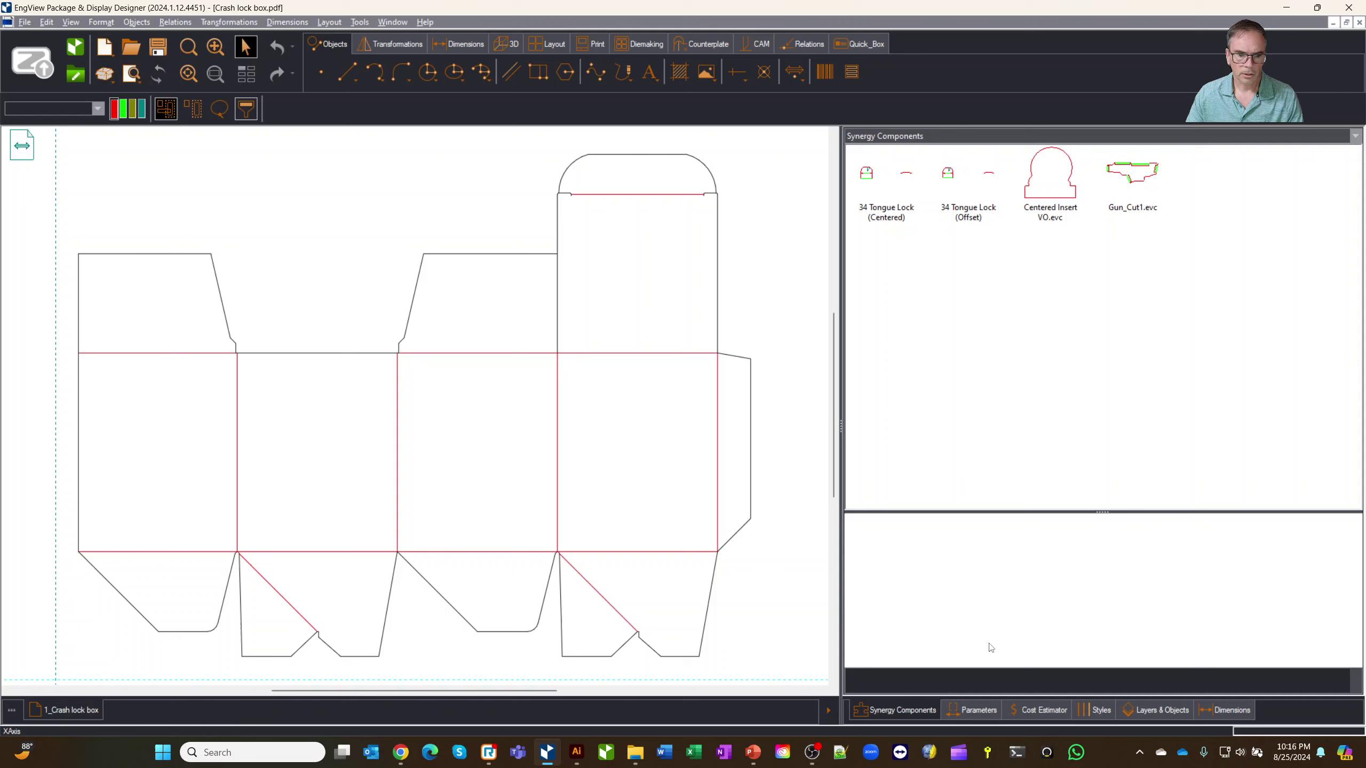
{"action": "left_click", "coordinate": [975, 713]}
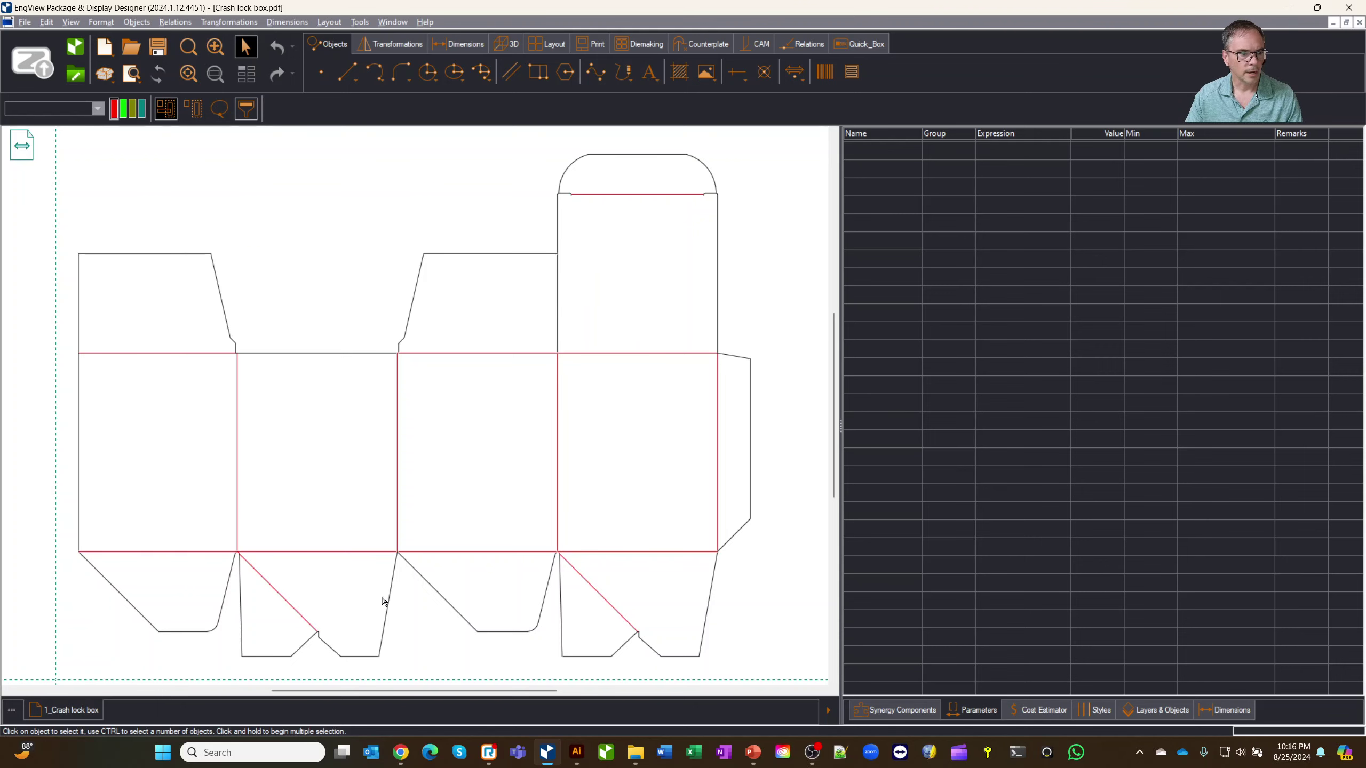
{"action": "left_click", "coordinate": [1100, 710]}
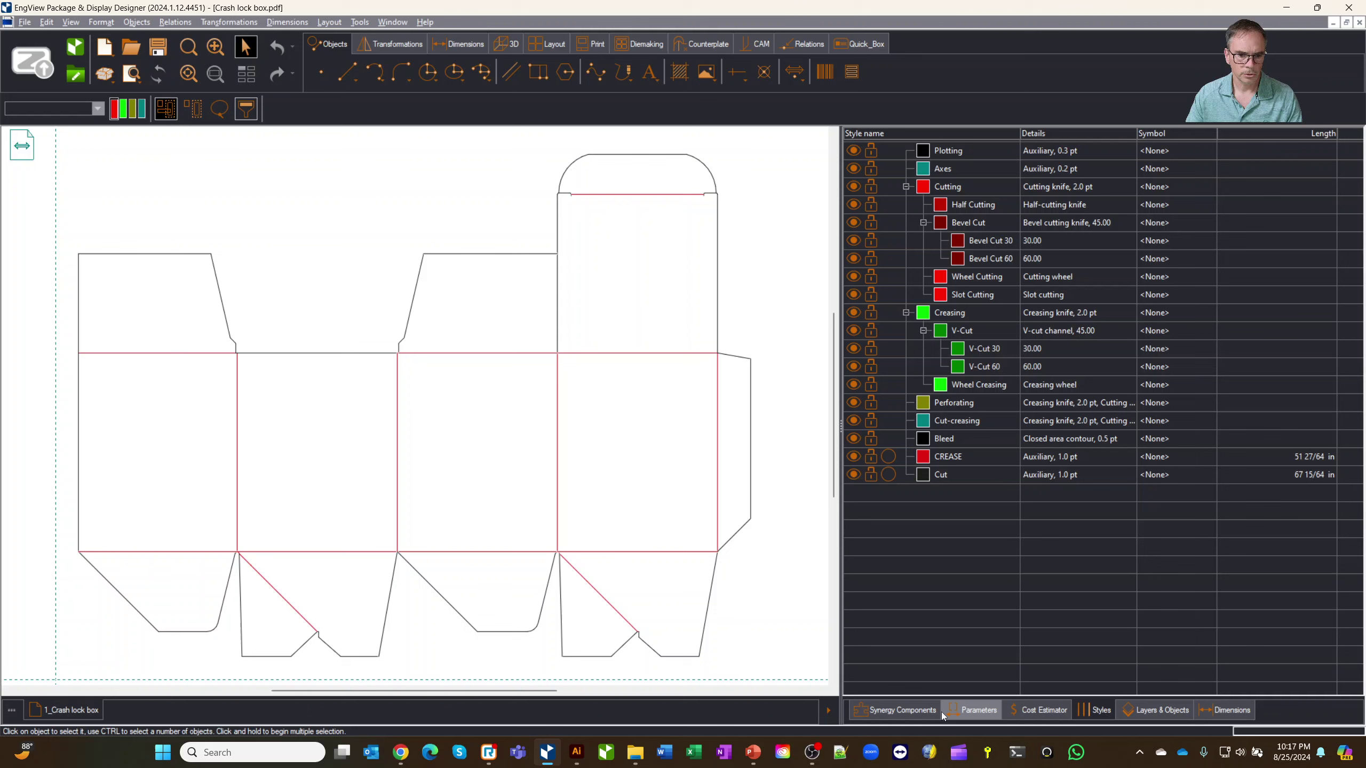
{"action": "left_click", "coordinate": [969, 709]}
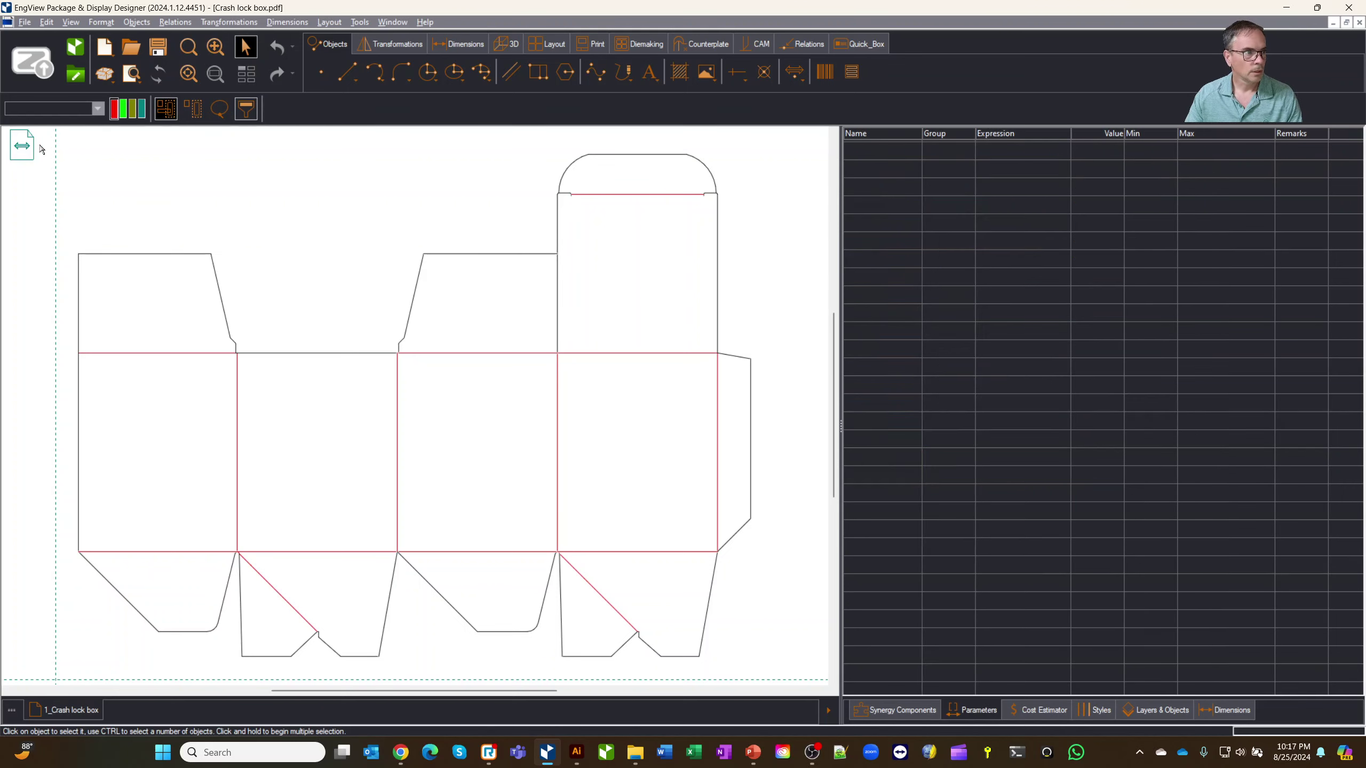
Step: Assign the Cutting style to all lines of the imported die line
{"action": "left_click_drag", "start_coordinate": [43, 135], "coordinate": [772, 667]}
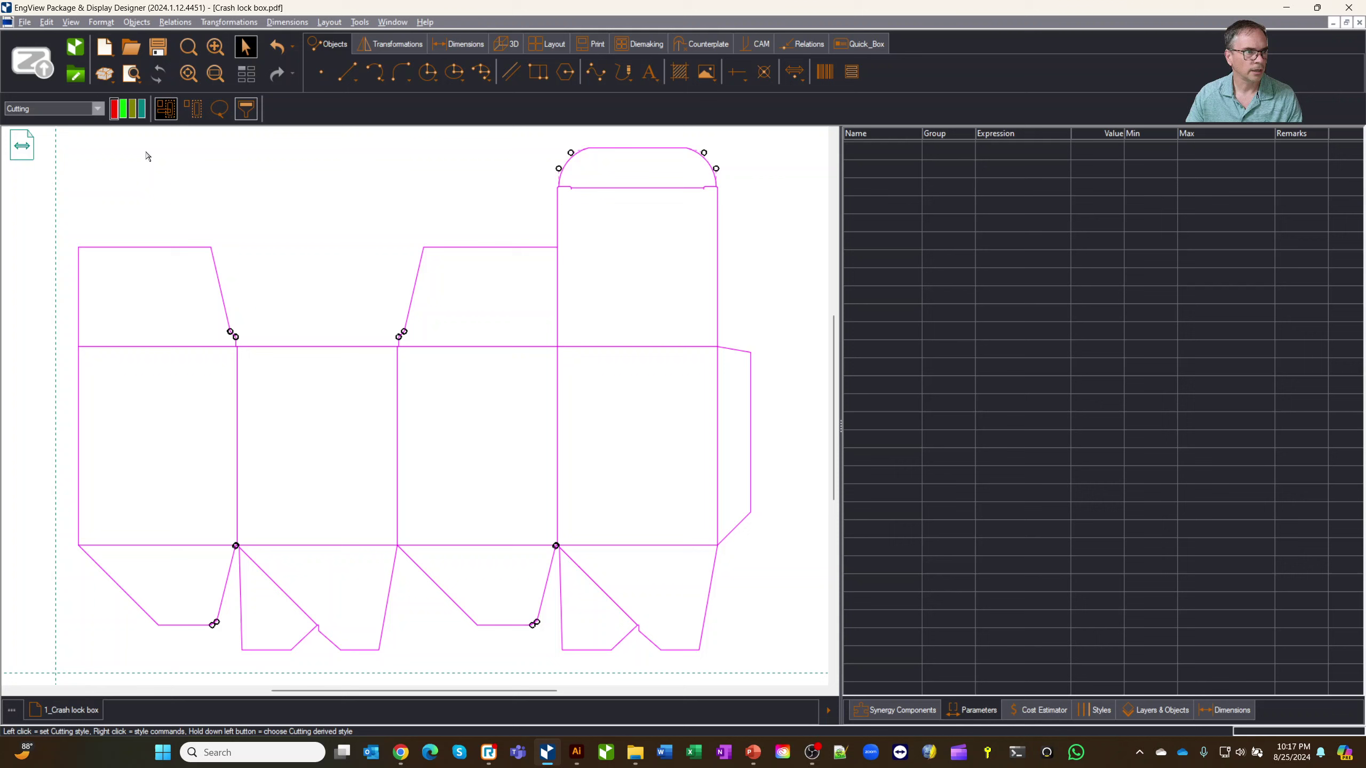
{"action": "left_click", "coordinate": [362, 269]}
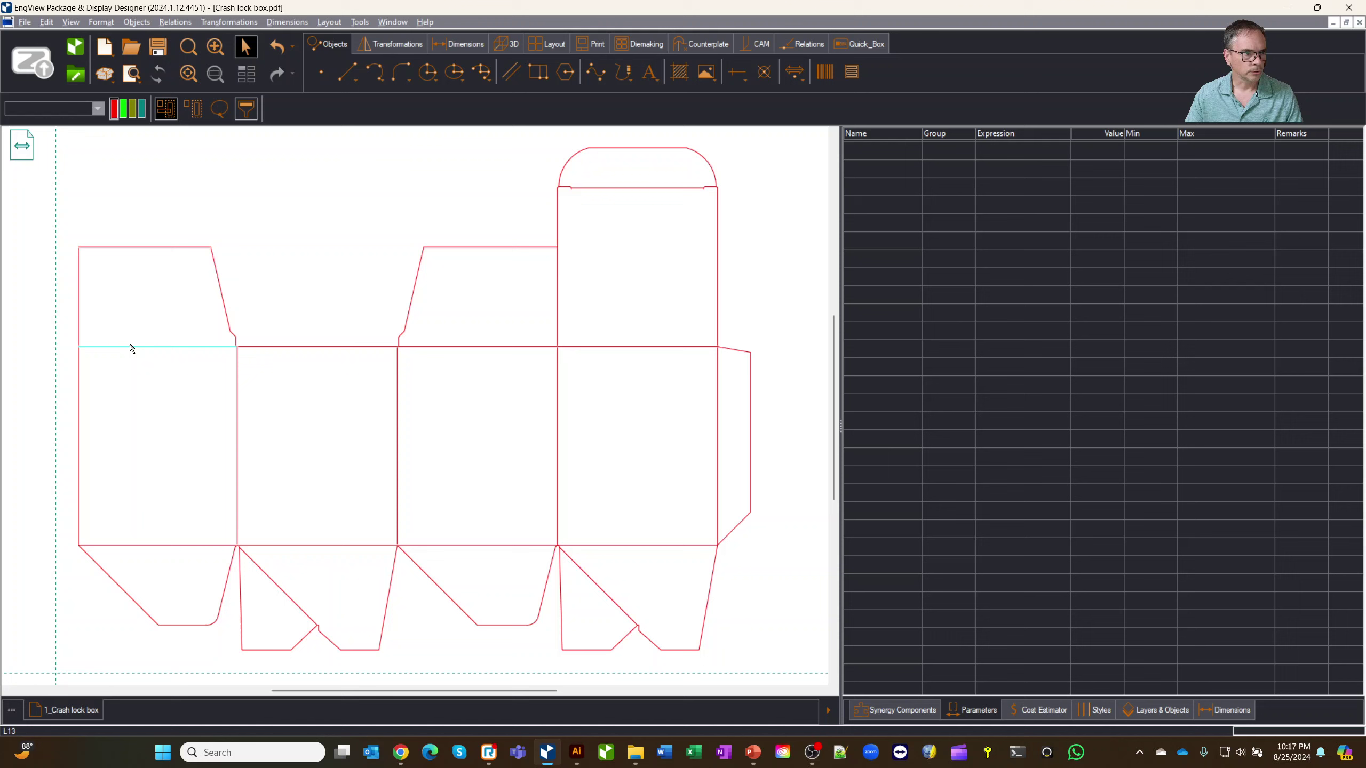
Step: Assign the Creasing style to the fold lines between the panels, at the flaps and on the tuck flap
{"action": "left_click_drag", "start_coordinate": [120, 300], "coordinate": [213, 572]}
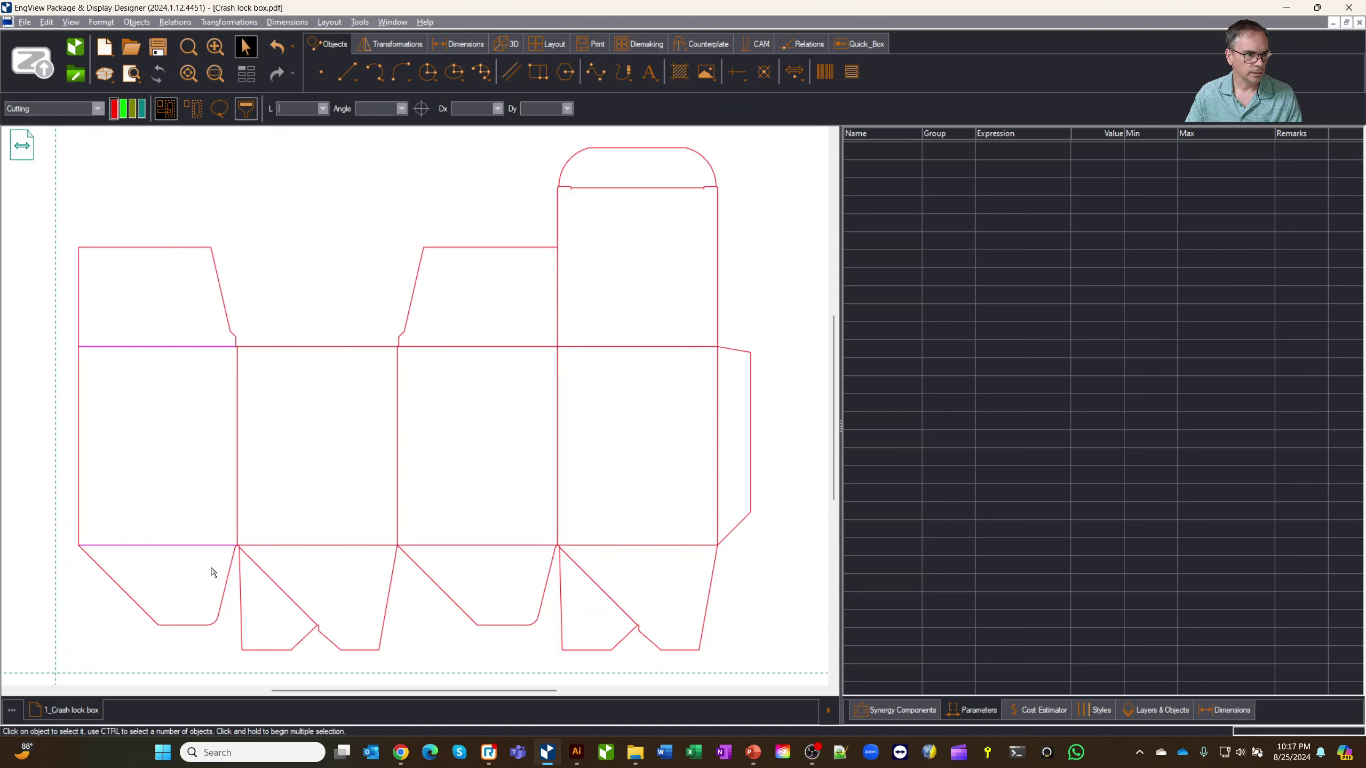
{"action": "left_click_drag", "start_coordinate": [173, 399], "coordinate": [723, 492]}
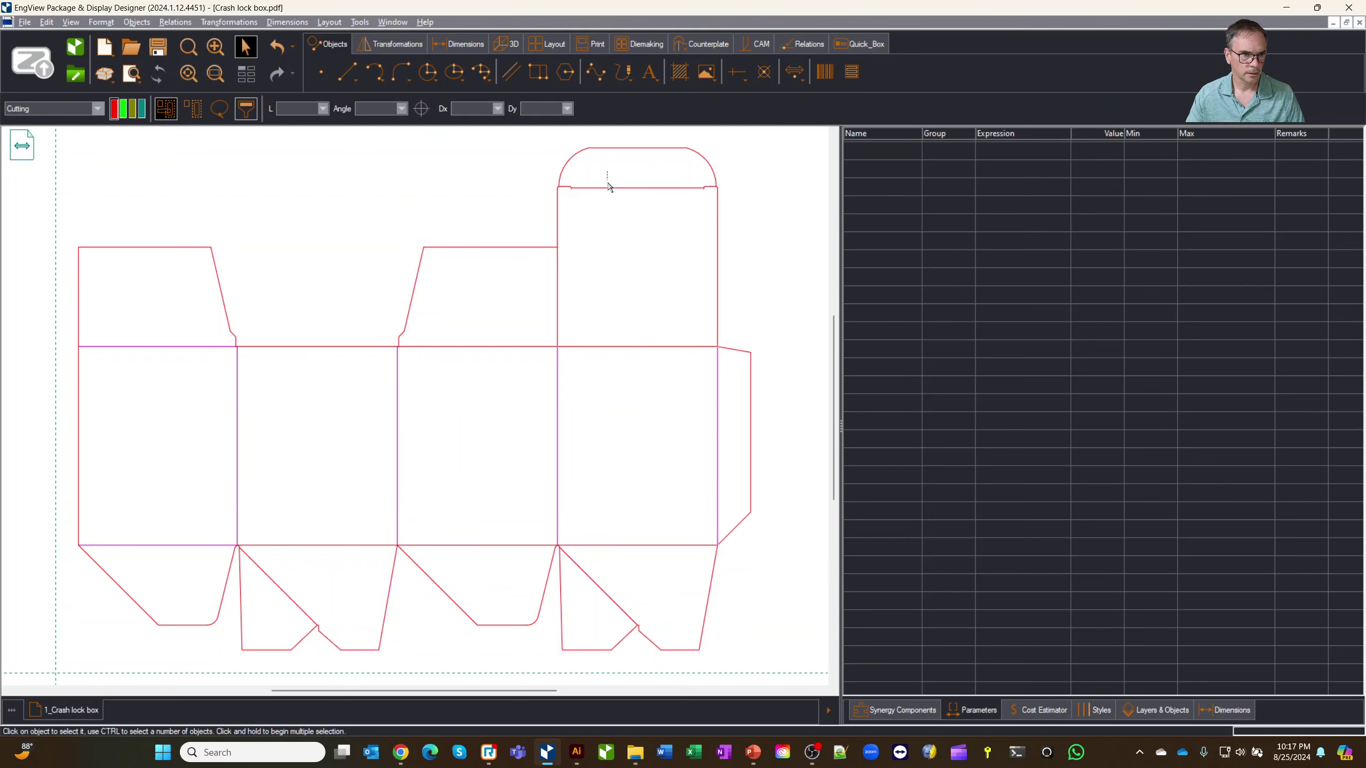
{"action": "left_click_drag", "start_coordinate": [608, 187], "coordinate": [670, 620]}
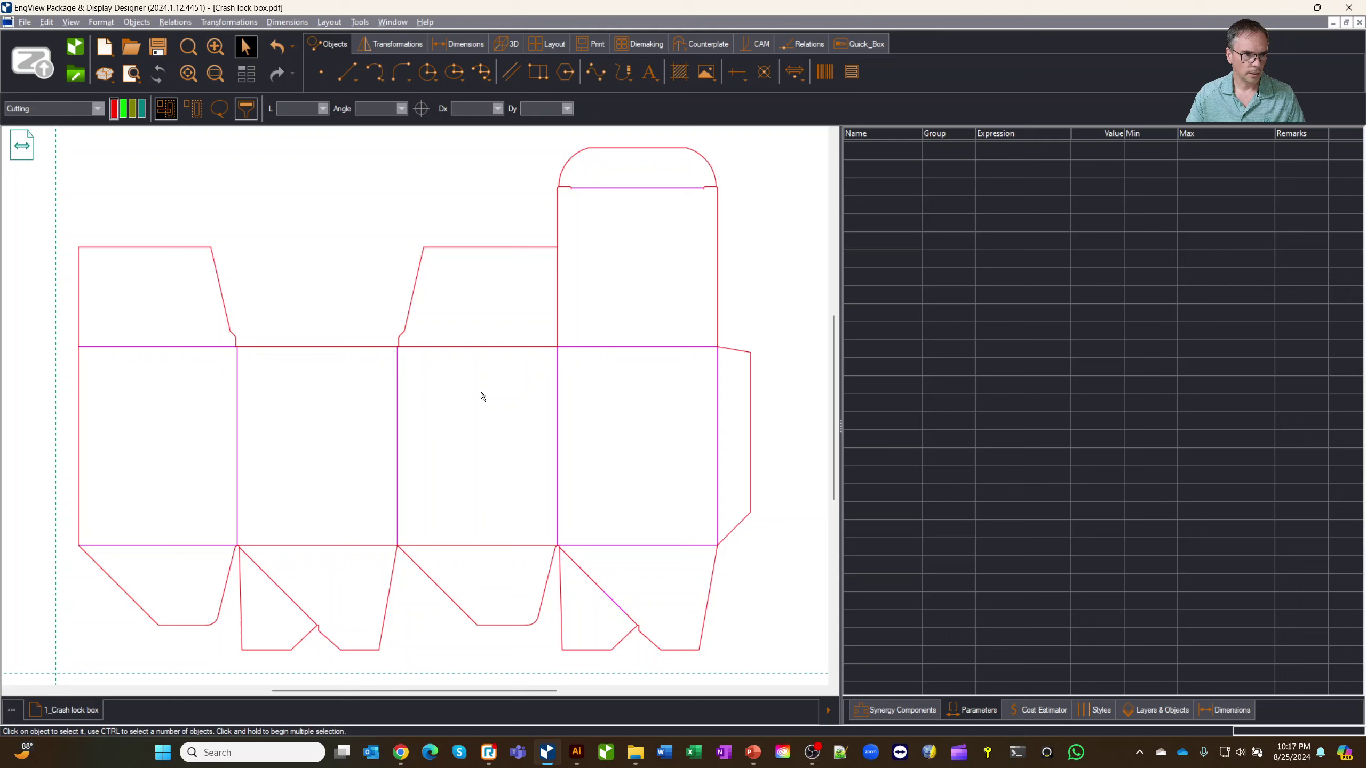
{"action": "left_click_drag", "start_coordinate": [465, 309], "coordinate": [525, 560]}
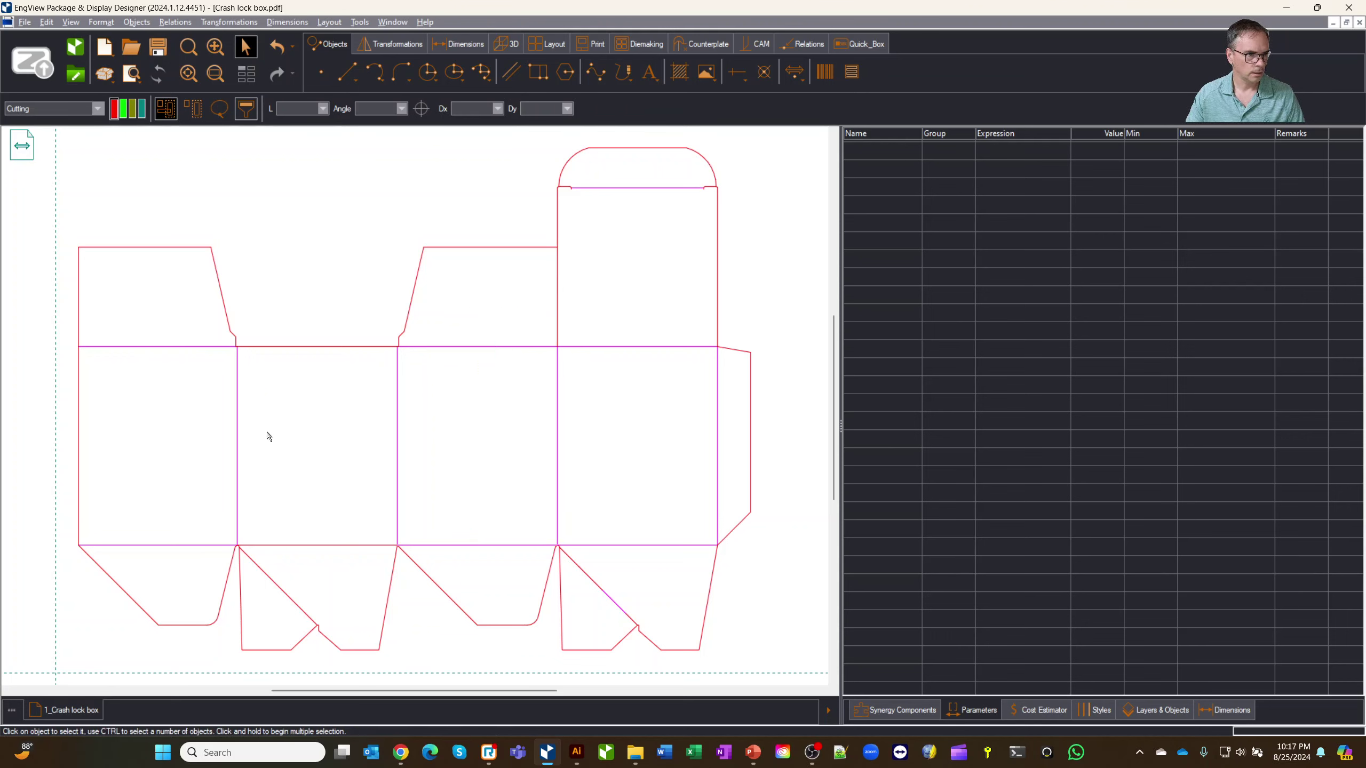
{"action": "left_click_drag", "start_coordinate": [265, 504], "coordinate": [312, 609]}
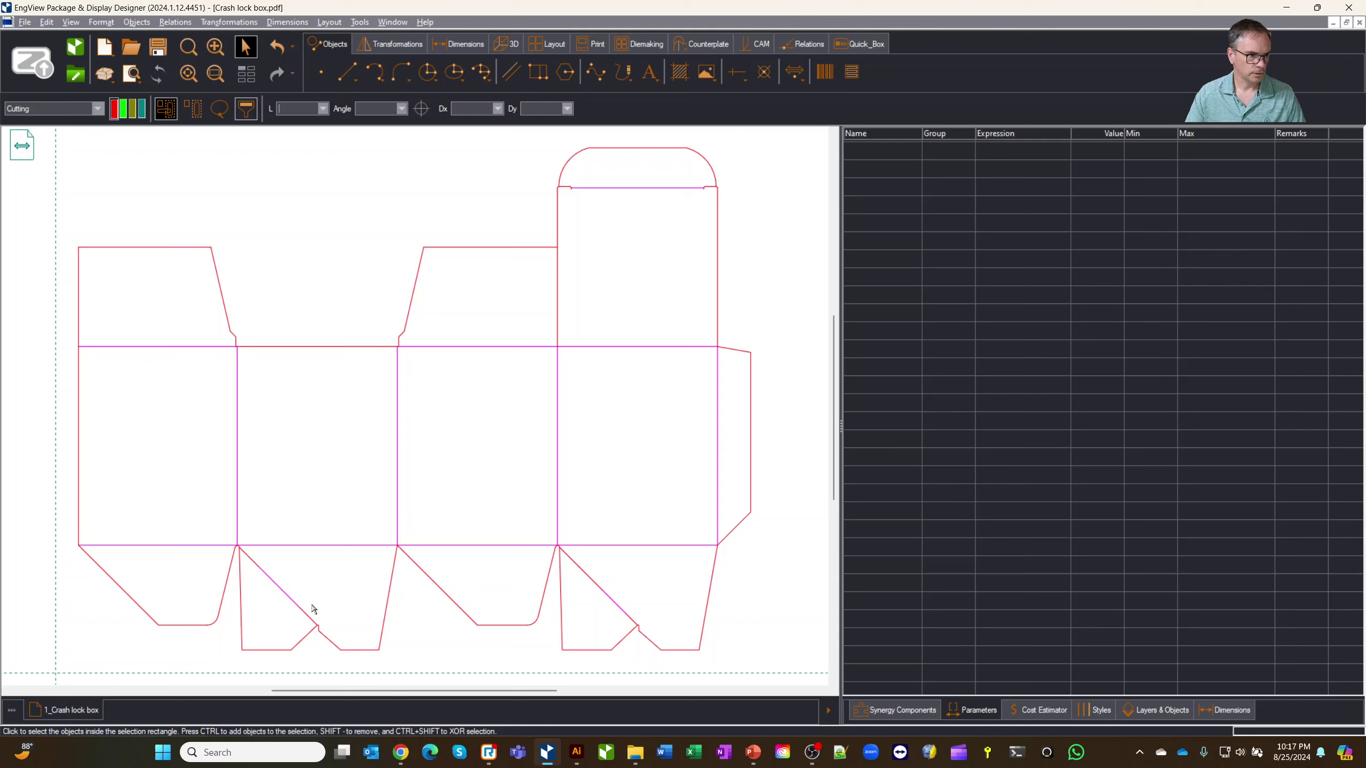
{"action": "left_click", "coordinate": [124, 111]}
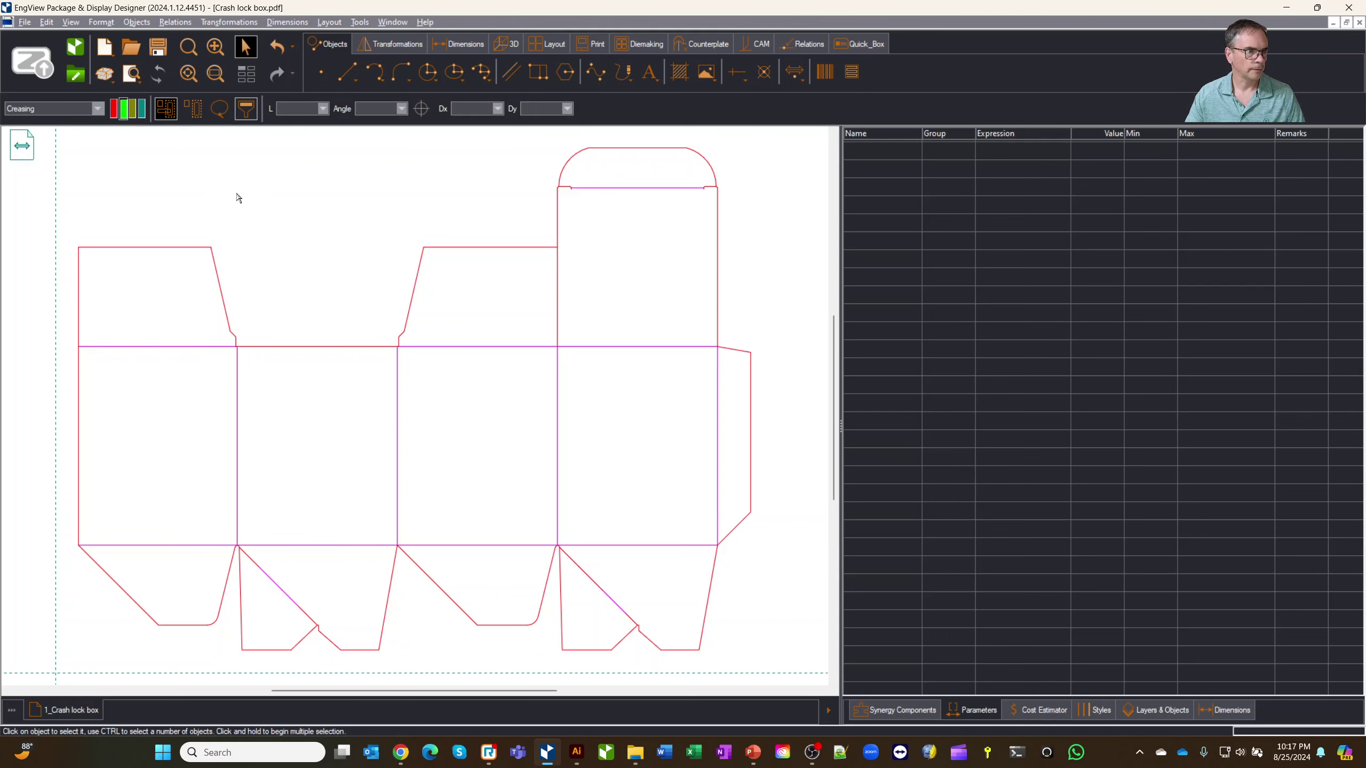
{"action": "left_click", "coordinate": [298, 233]}
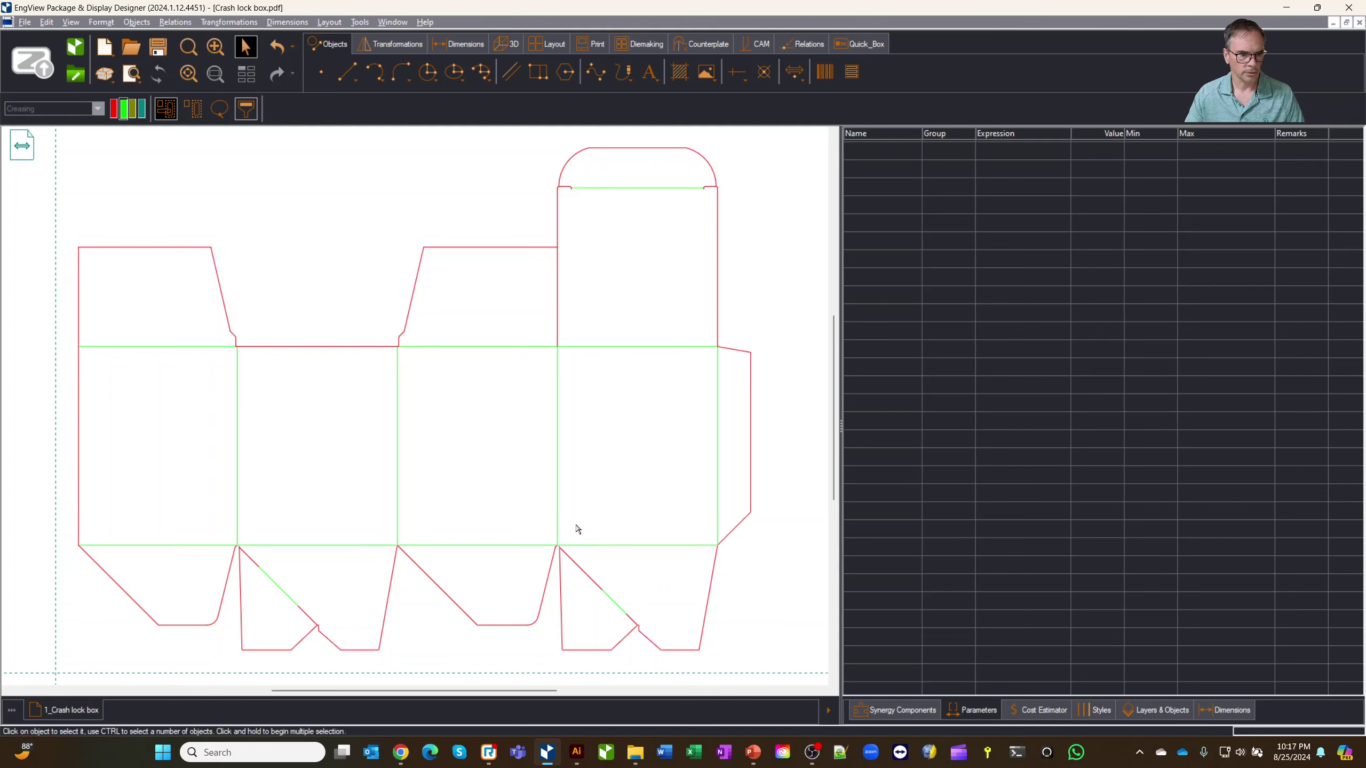
Step: Assign the Creasing style to the remaining diagonal fold segments on both crash-lock bottom flaps
{"action": "left_click_drag", "start_coordinate": [569, 527], "coordinate": [640, 620]}
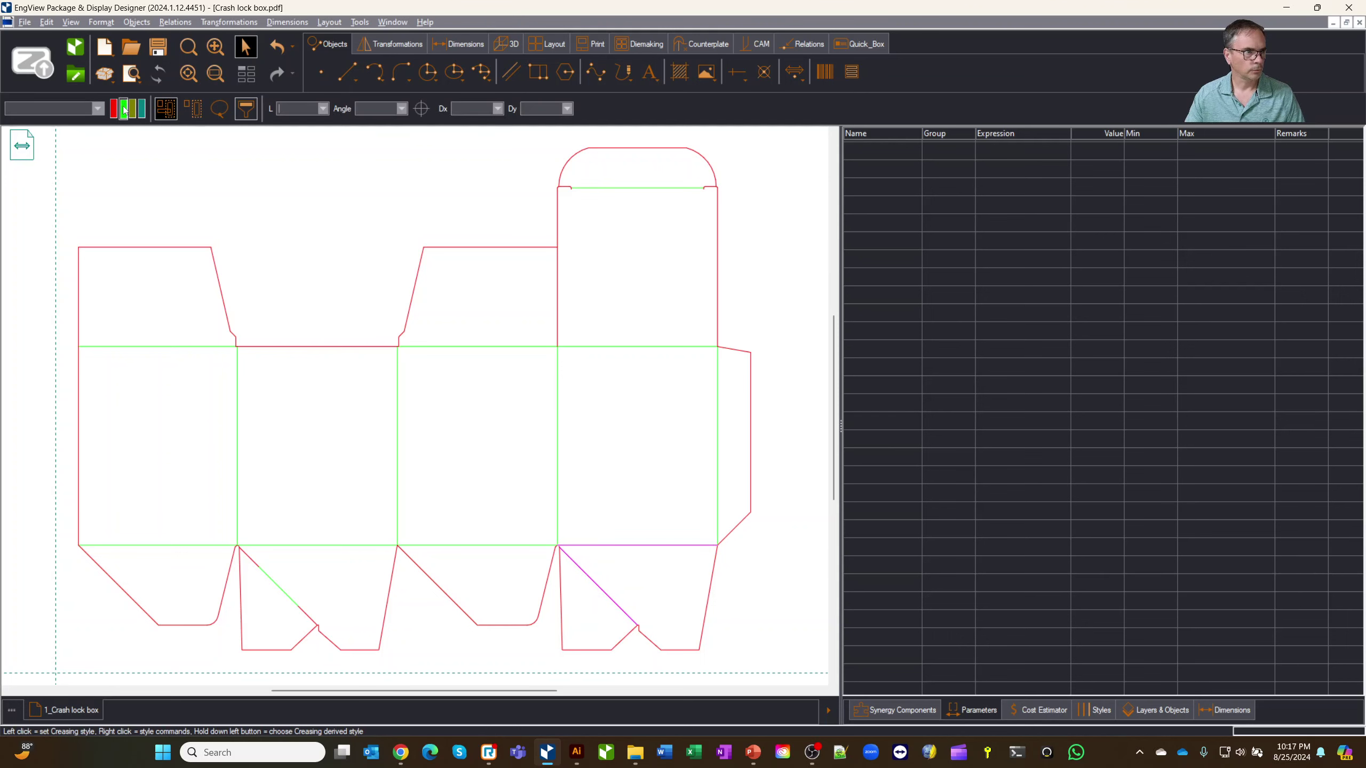
{"action": "left_click", "coordinate": [568, 505]}
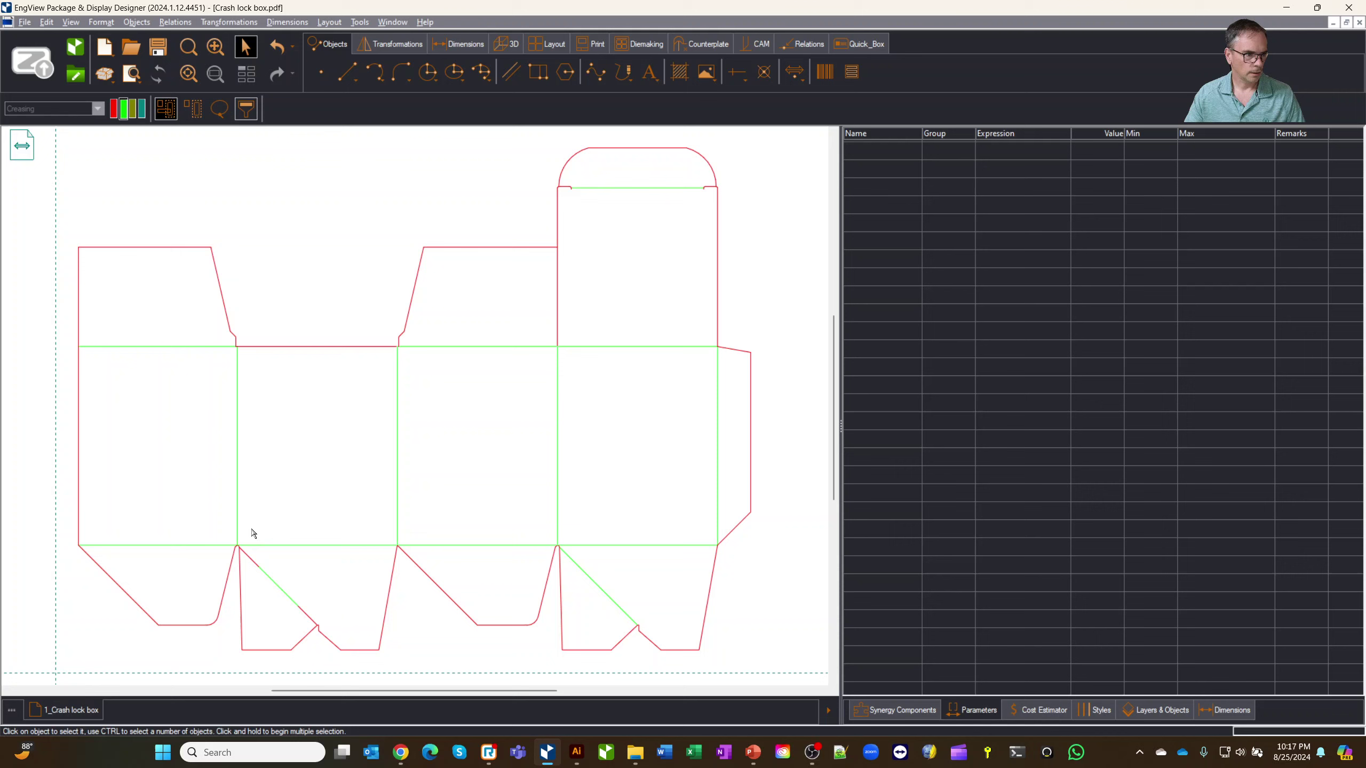
{"action": "left_click_drag", "start_coordinate": [246, 531], "coordinate": [318, 628]}
{"action": "left_click", "coordinate": [124, 109]}
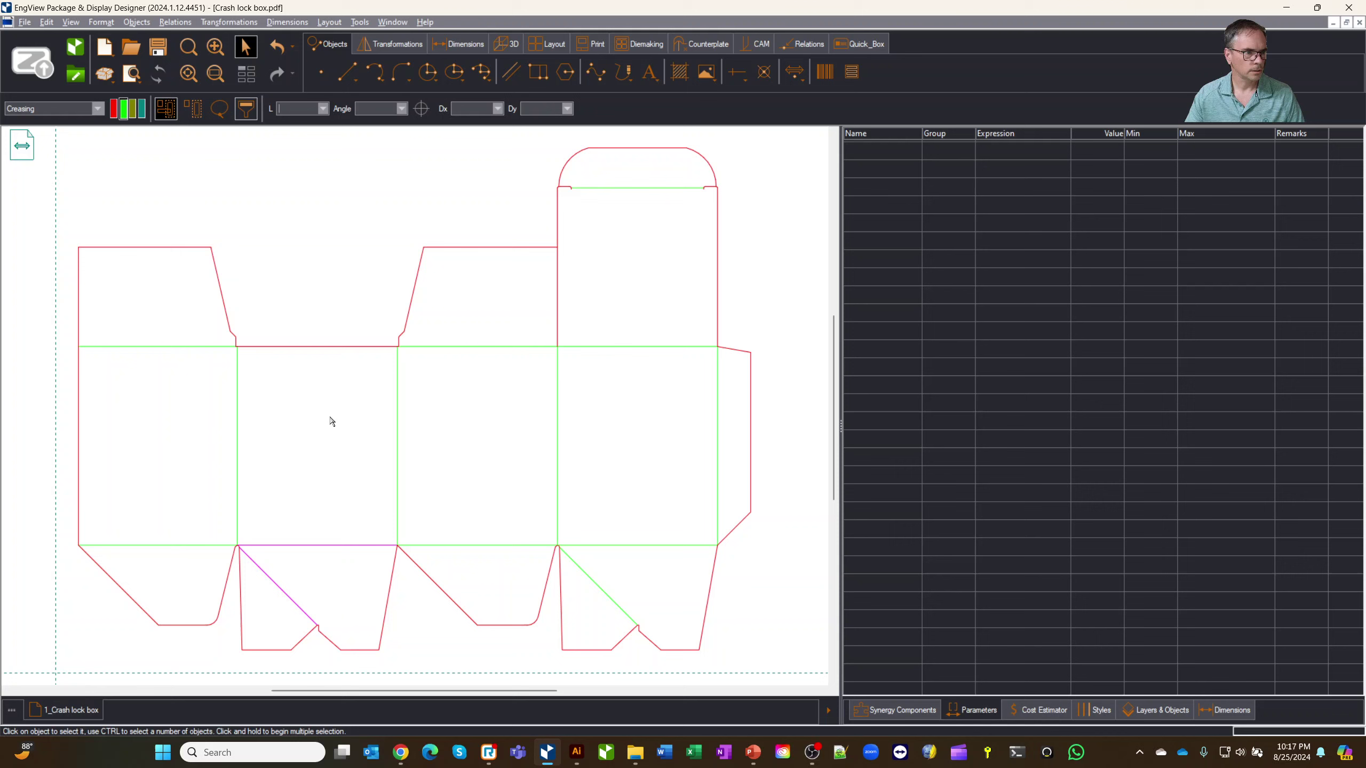
{"action": "left_click", "coordinate": [334, 434]}
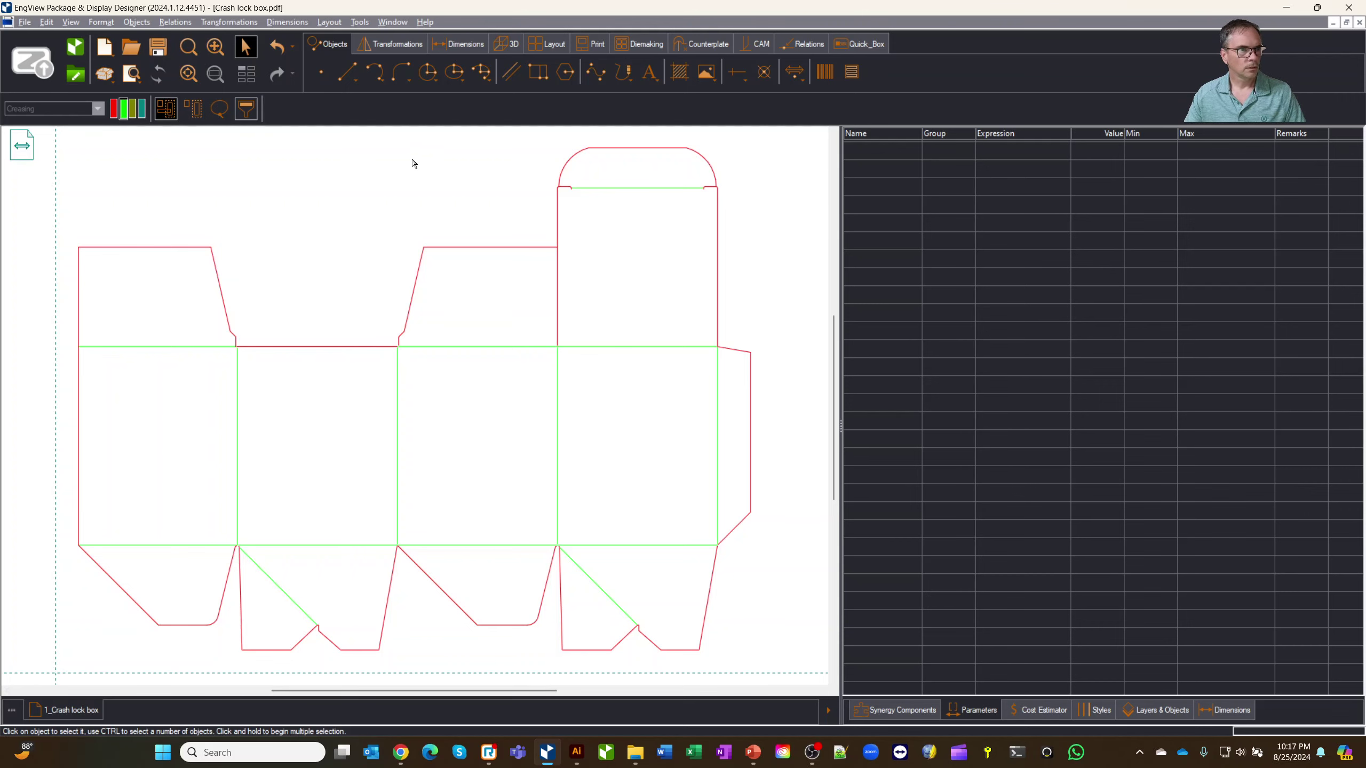
Step: Run the Fix Assistant without contour hatching and examine only the unconnected ends at the tuck flap's slits
{"action": "left_click", "coordinate": [395, 44]}
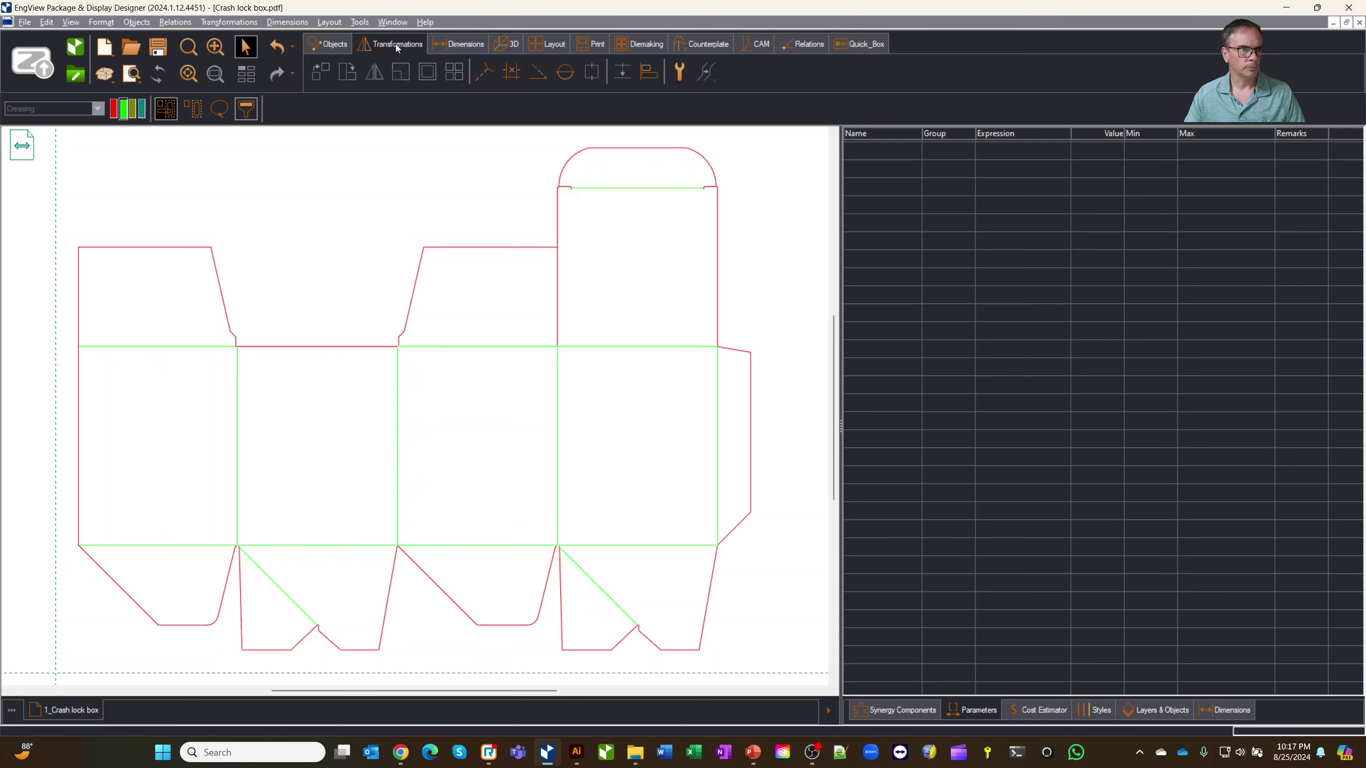
{"action": "left_click", "coordinate": [678, 71]}
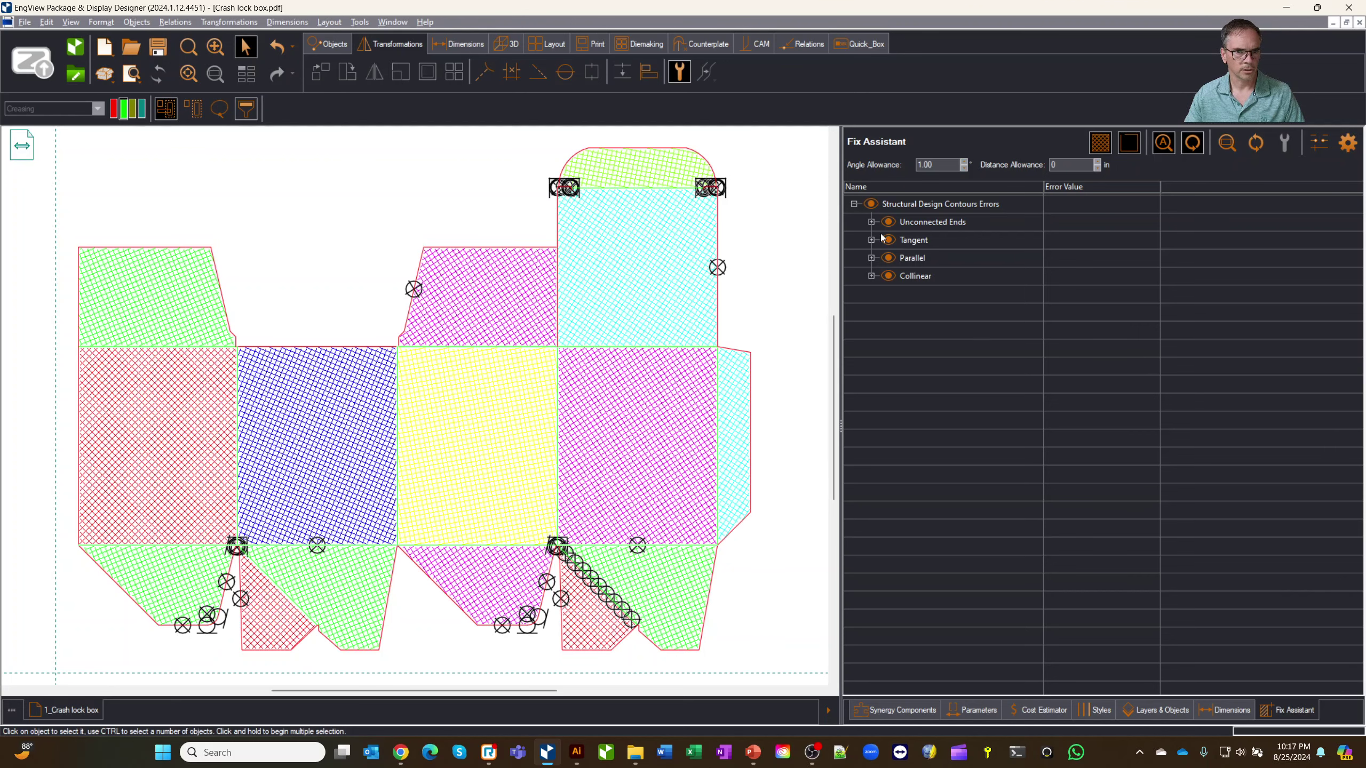
{"action": "left_click", "coordinate": [1102, 144]}
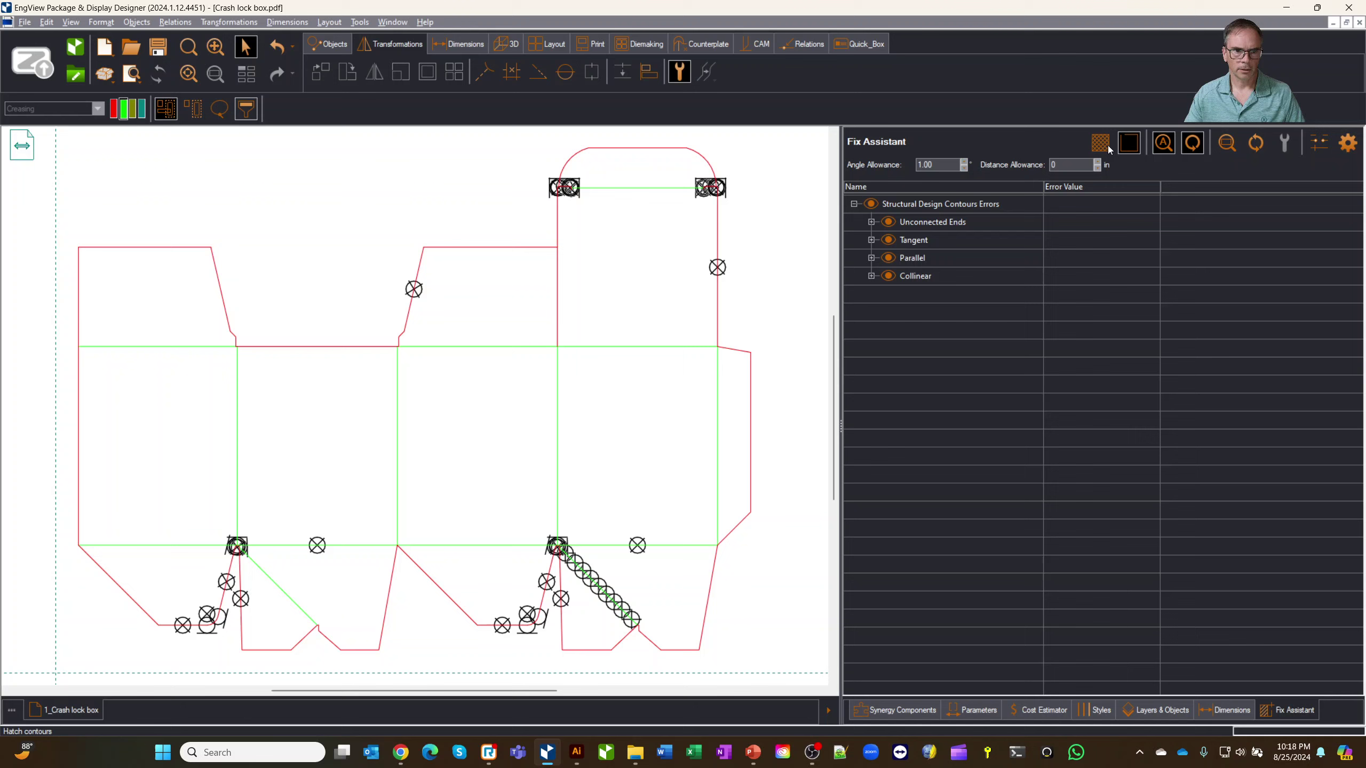
{"action": "left_click", "coordinate": [889, 240]}
{"action": "left_click", "coordinate": [888, 258]}
{"action": "left_click", "coordinate": [888, 275]}
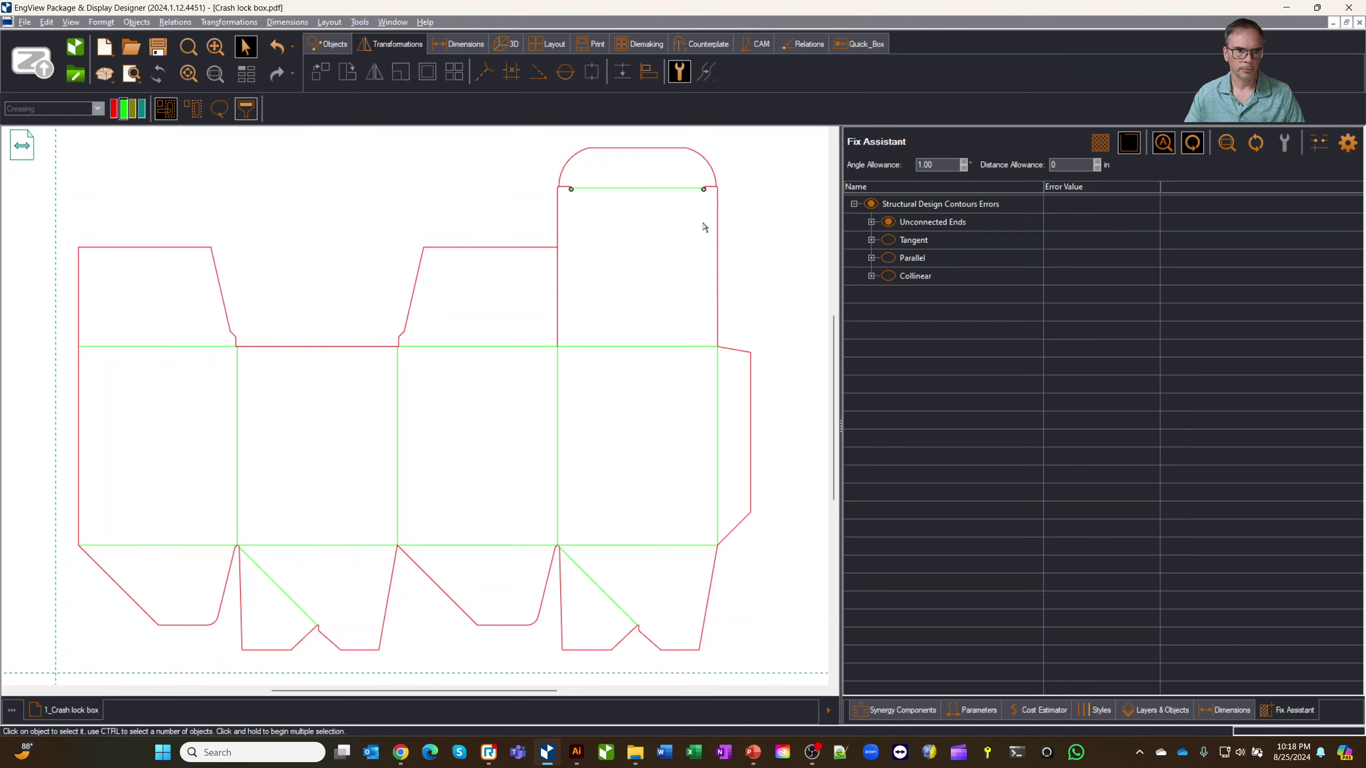
{"action": "scroll", "coordinate": [707, 190], "scroll_direction": "up", "scroll_amount": 5}
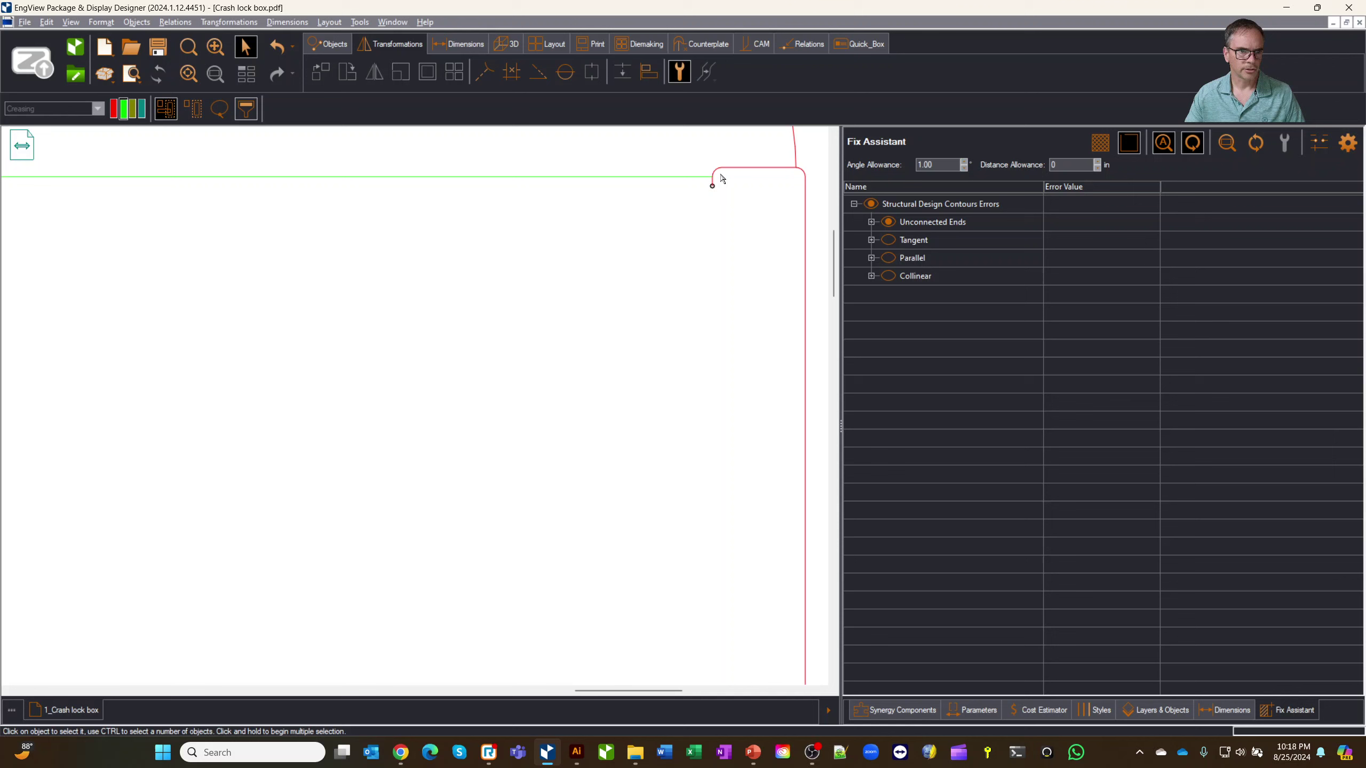
{"action": "scroll", "coordinate": [712, 188], "scroll_direction": "down", "scroll_amount": 8}
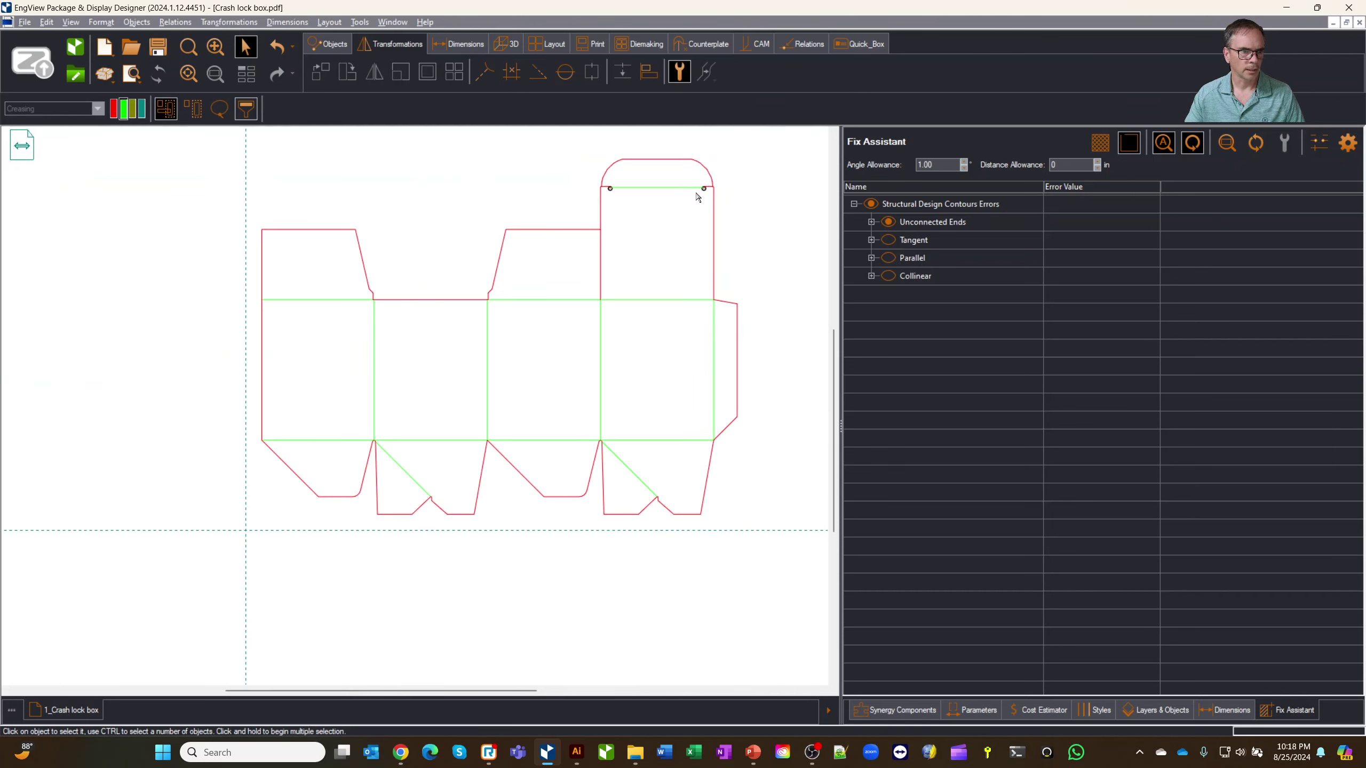
{"action": "scroll", "coordinate": [476, 424], "scroll_direction": "up", "scroll_amount": 3}
{"action": "scroll", "coordinate": [473, 426], "scroll_direction": "down", "scroll_amount": 1}
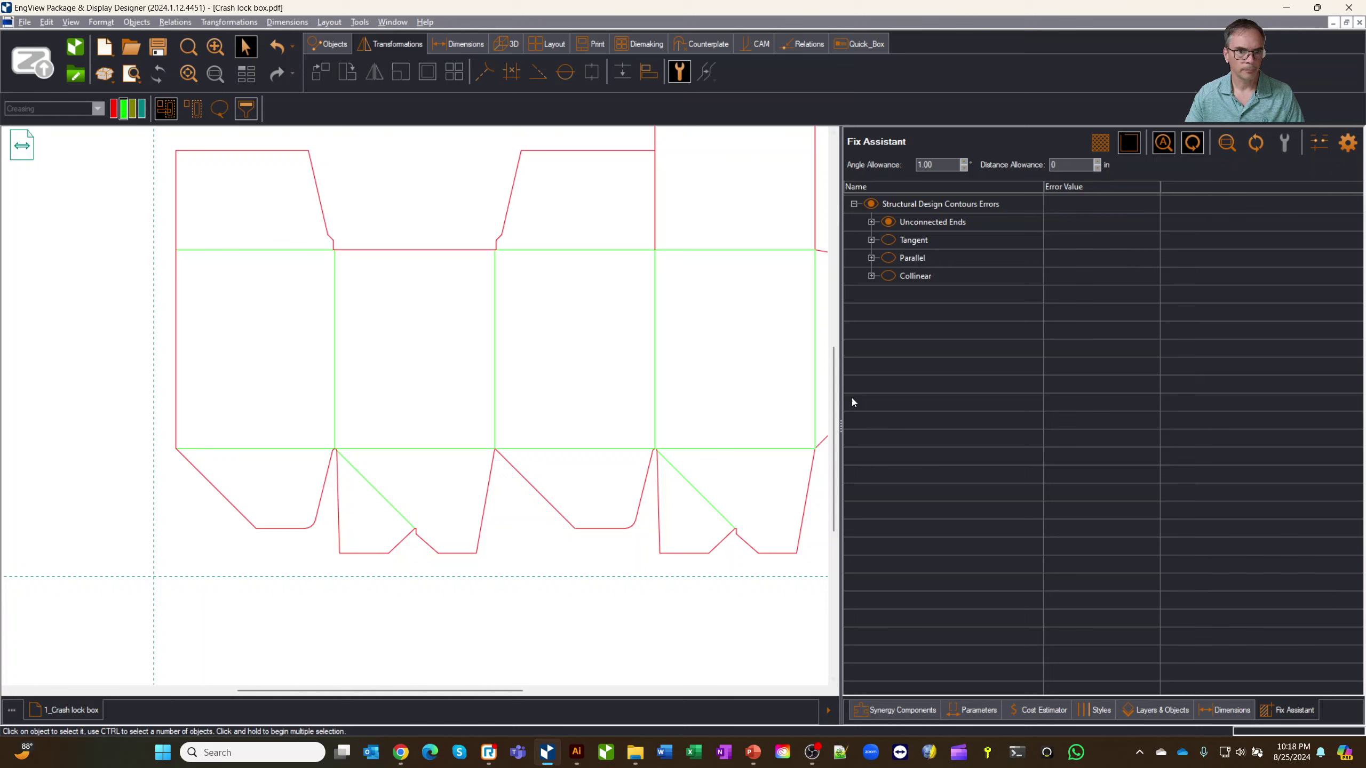
Step: Review the collinear, parallel, tangent and unconnected-end errors with contour hatching on, and close the Fix Assistant
{"action": "left_click", "coordinate": [889, 277]}
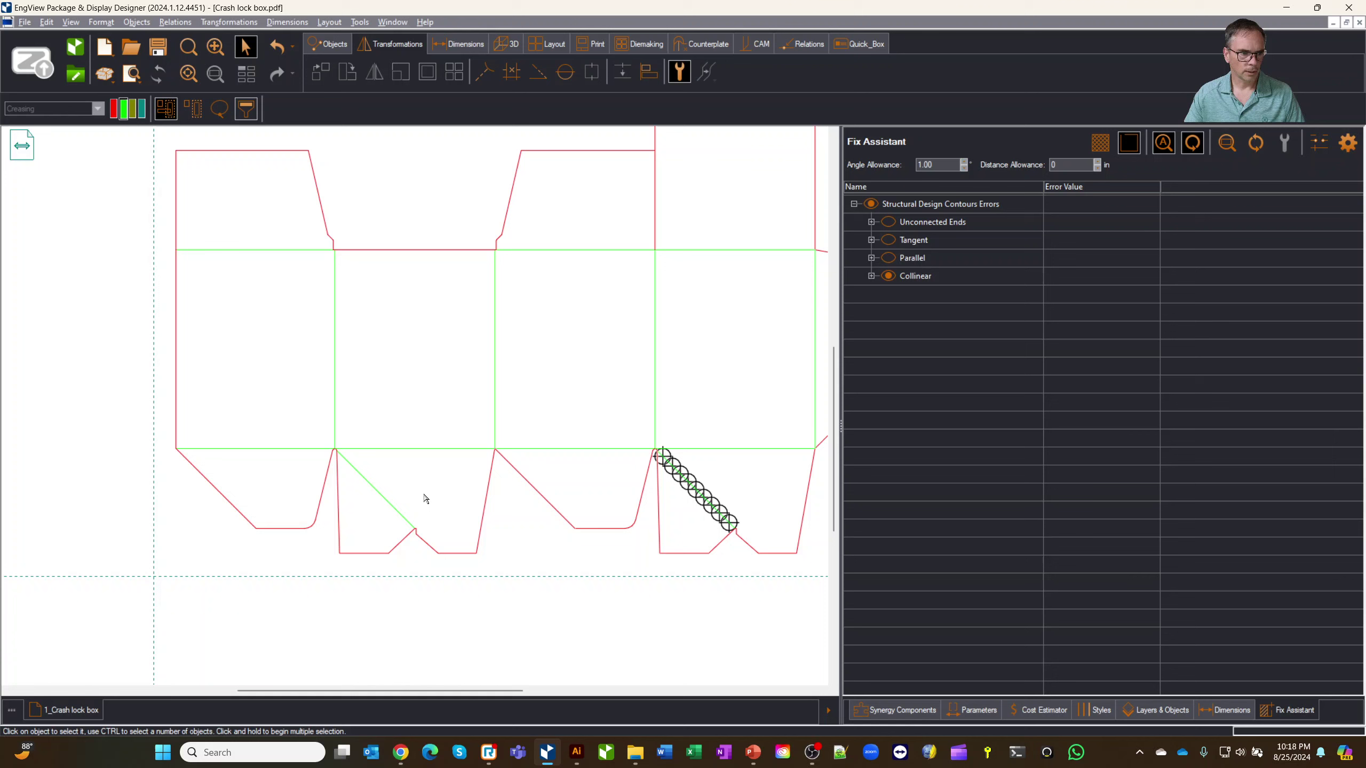
{"action": "left_click", "coordinate": [887, 259]}
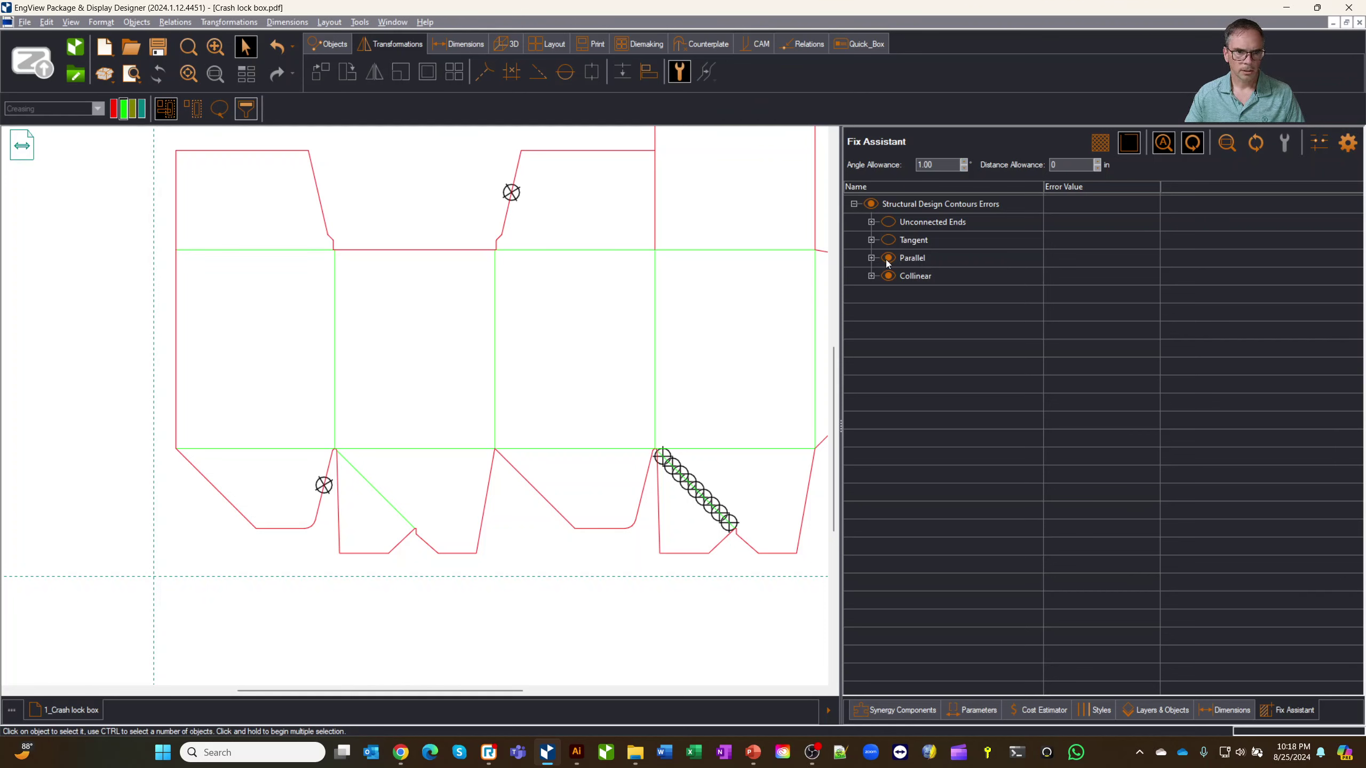
{"action": "left_click", "coordinate": [890, 241]}
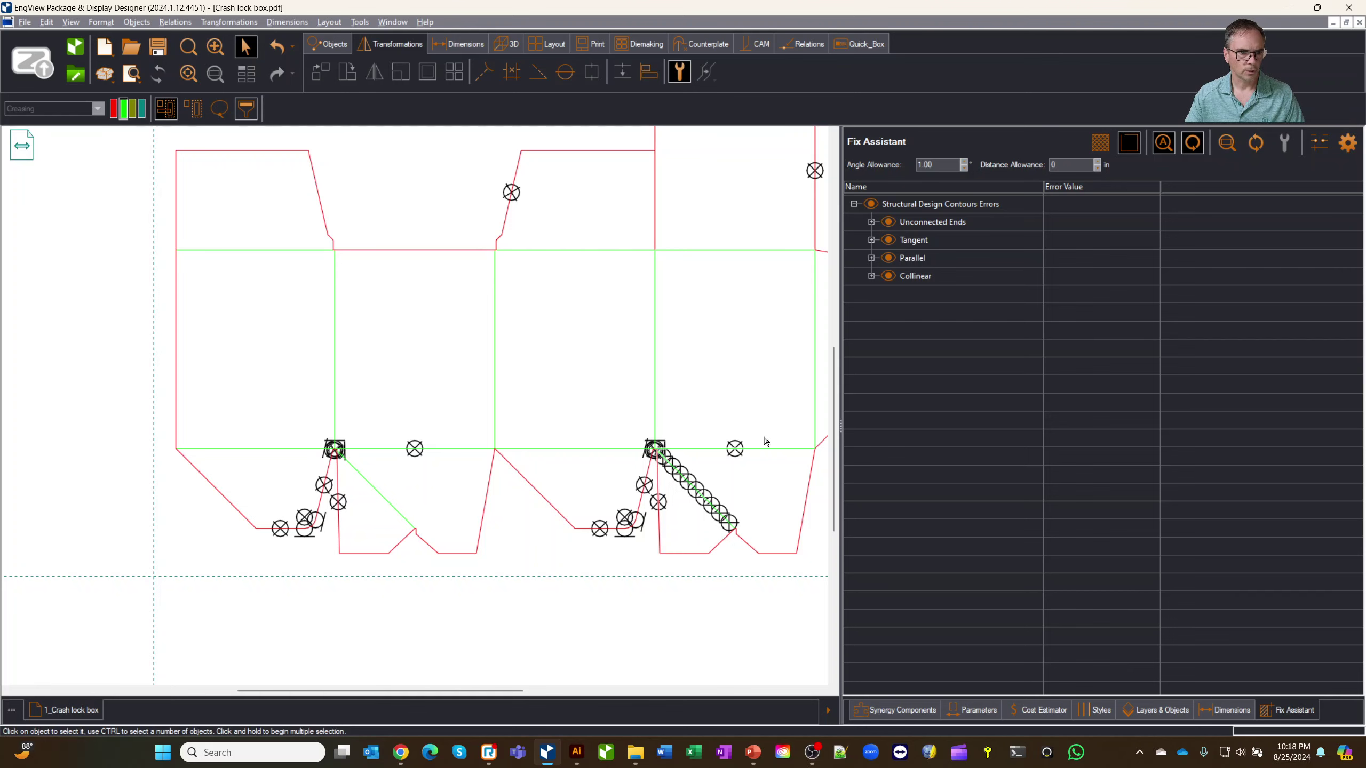
{"action": "left_click", "coordinate": [1100, 143]}
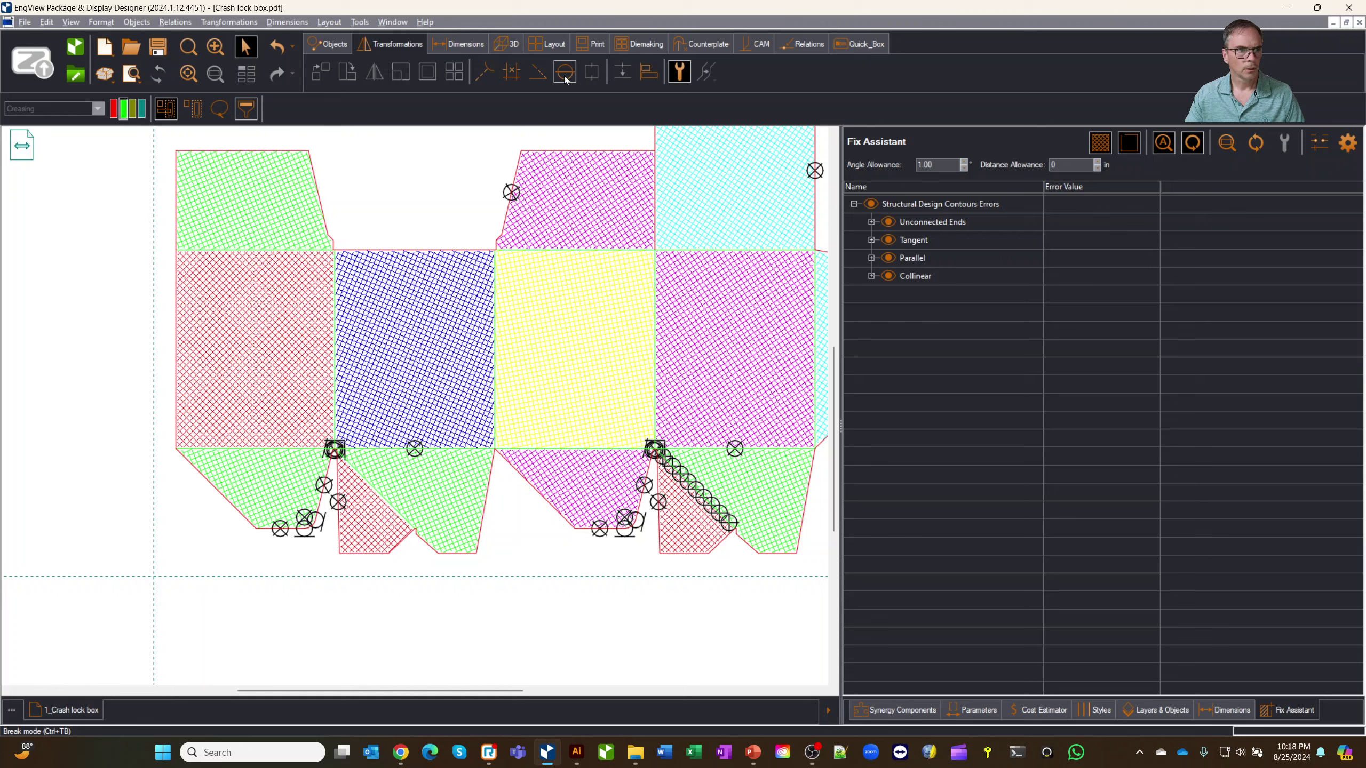
{"action": "left_click", "coordinate": [672, 74]}
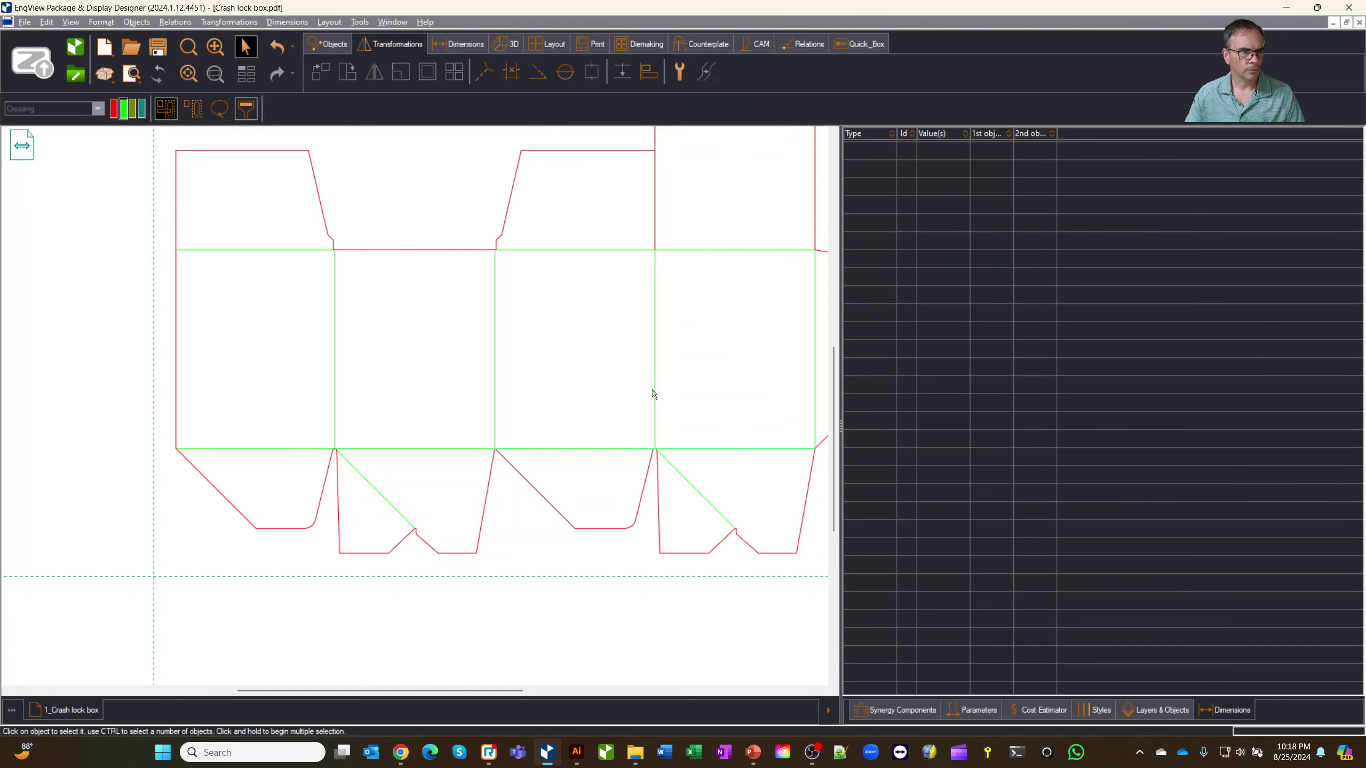
Step: Show the control points on the crash lock box drawing
{"action": "scroll", "coordinate": [707, 379], "scroll_direction": "up", "scroll_amount": 2}
{"action": "scroll", "coordinate": [705, 381], "scroll_direction": "down", "scroll_amount": 3}
{"action": "scroll", "coordinate": [698, 381], "scroll_direction": "up", "scroll_amount": 1}
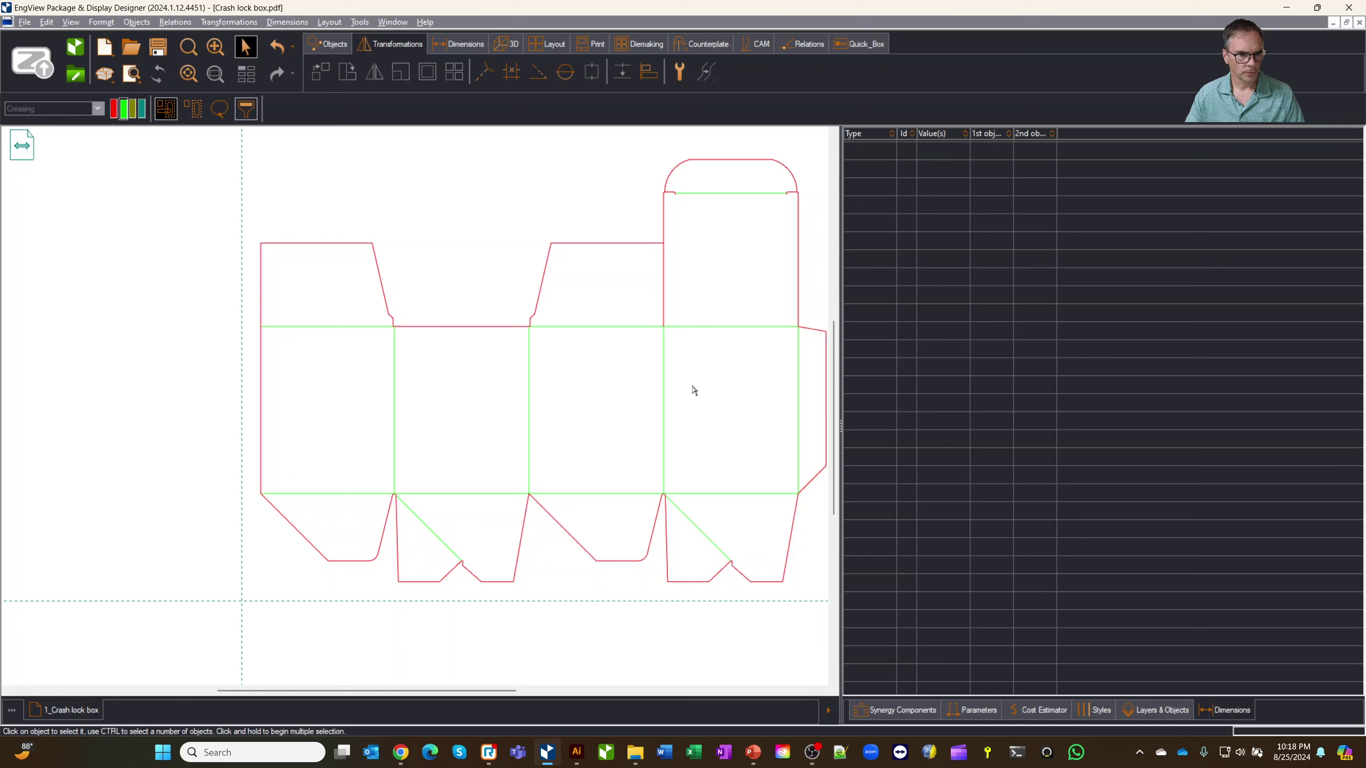
{"action": "right_click", "coordinate": [611, 628]}
{"action": "mouse_move", "coordinate": [662, 548]}
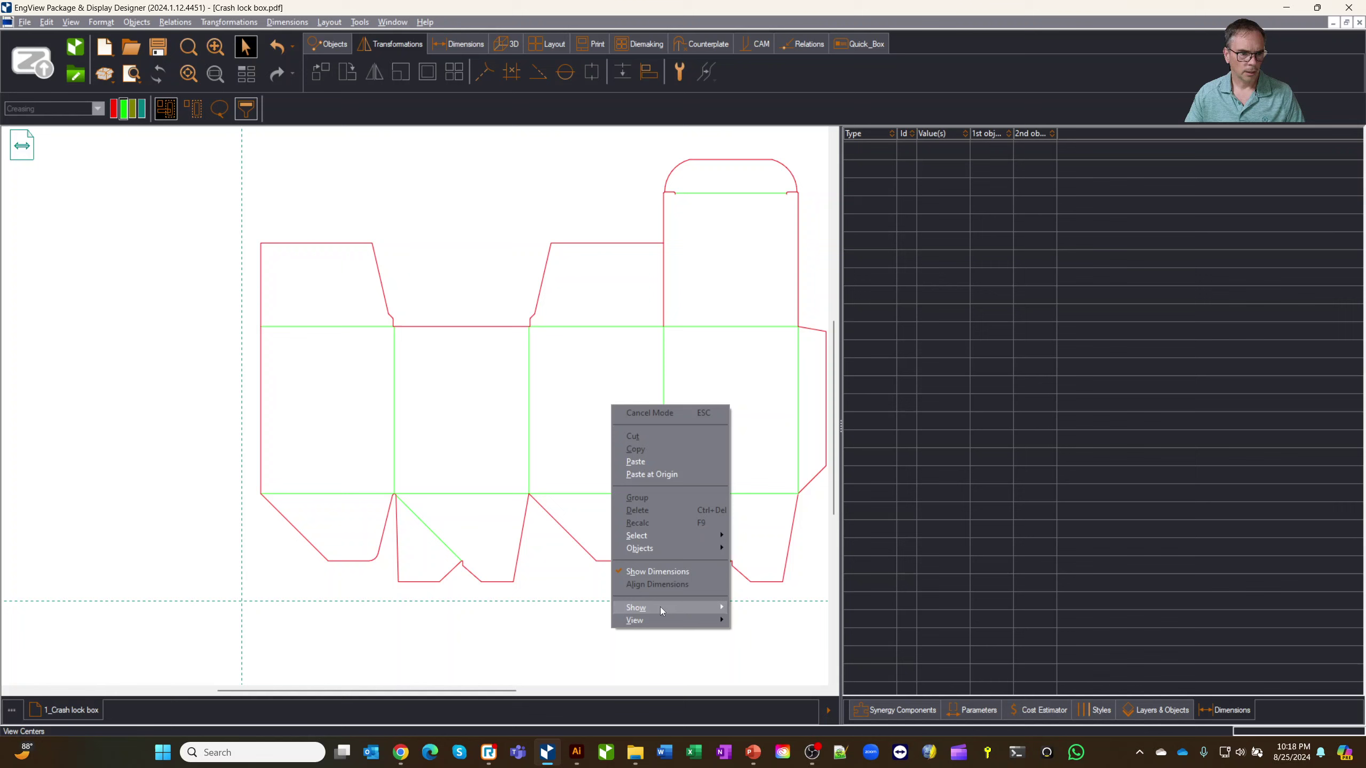
{"action": "mouse_move", "coordinate": [663, 609]}
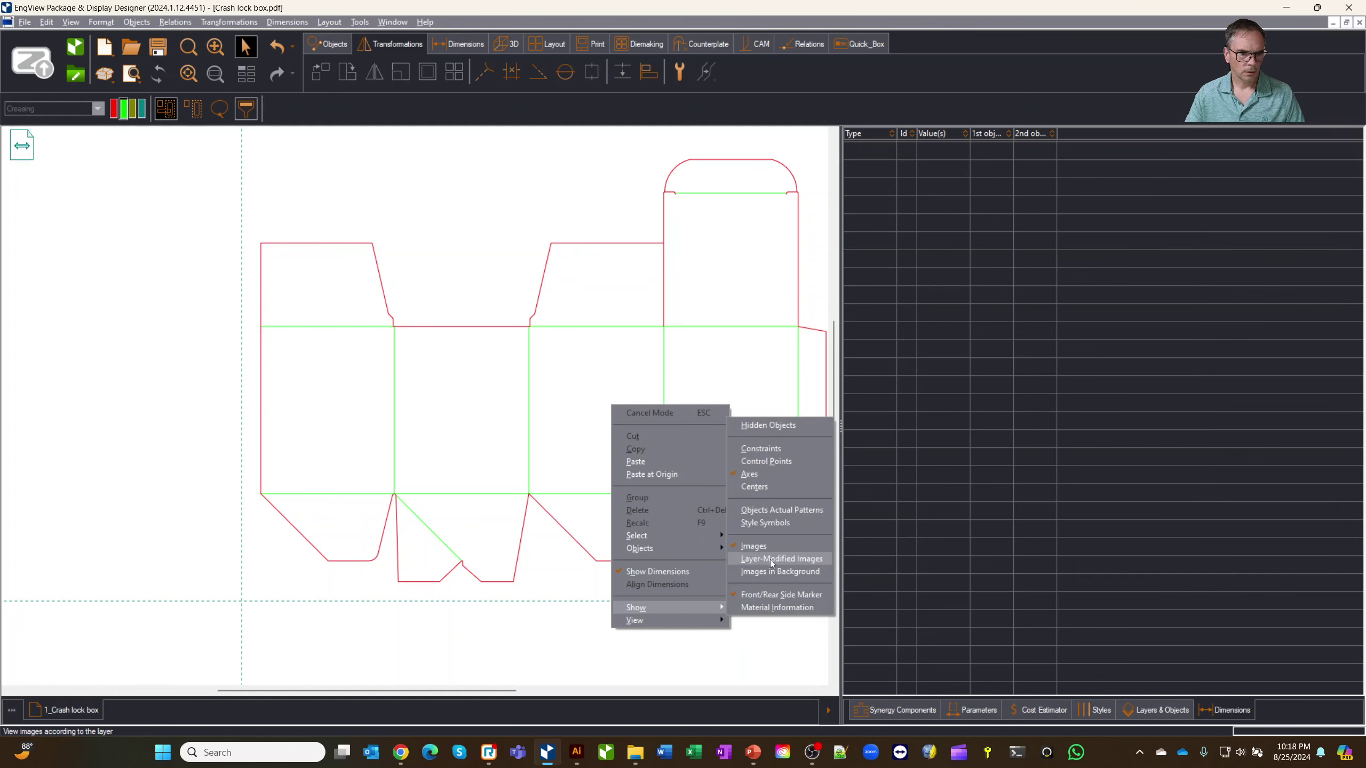
{"action": "left_click", "coordinate": [766, 462]}
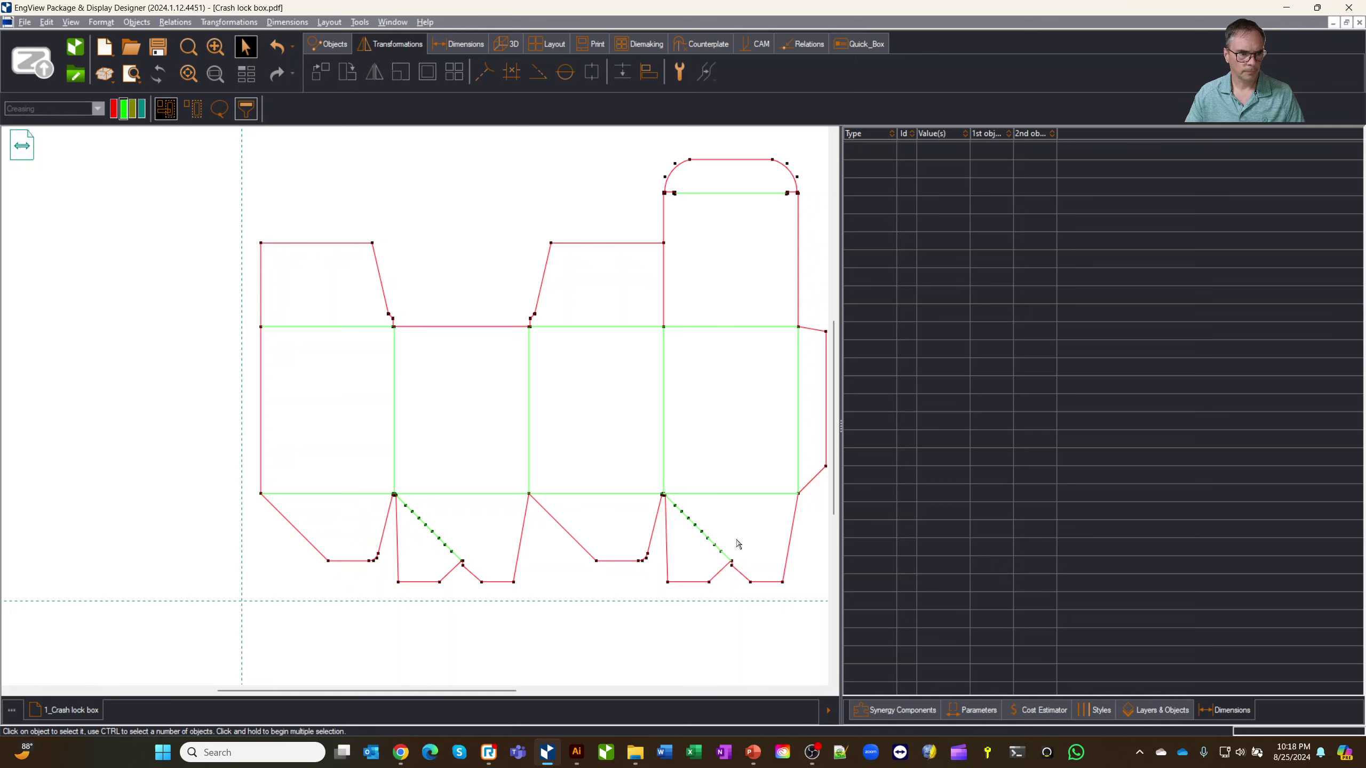
Step: Delete the broken collinear crease segments on the last panel's crash-lock flap and extend the remaining segment to the flap's notch
{"action": "scroll", "coordinate": [729, 545], "scroll_direction": "up", "scroll_amount": 5}
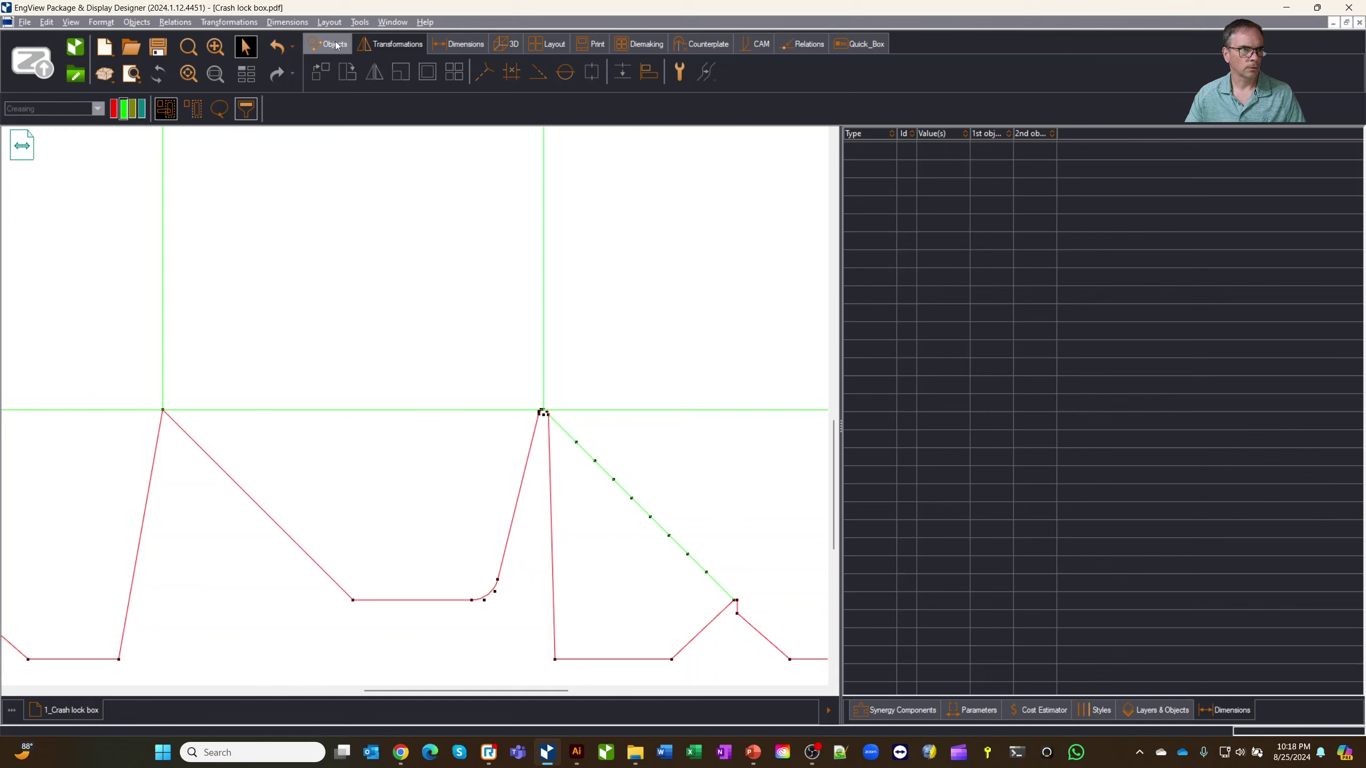
{"action": "left_click_drag", "start_coordinate": [593, 370], "coordinate": [652, 540]}
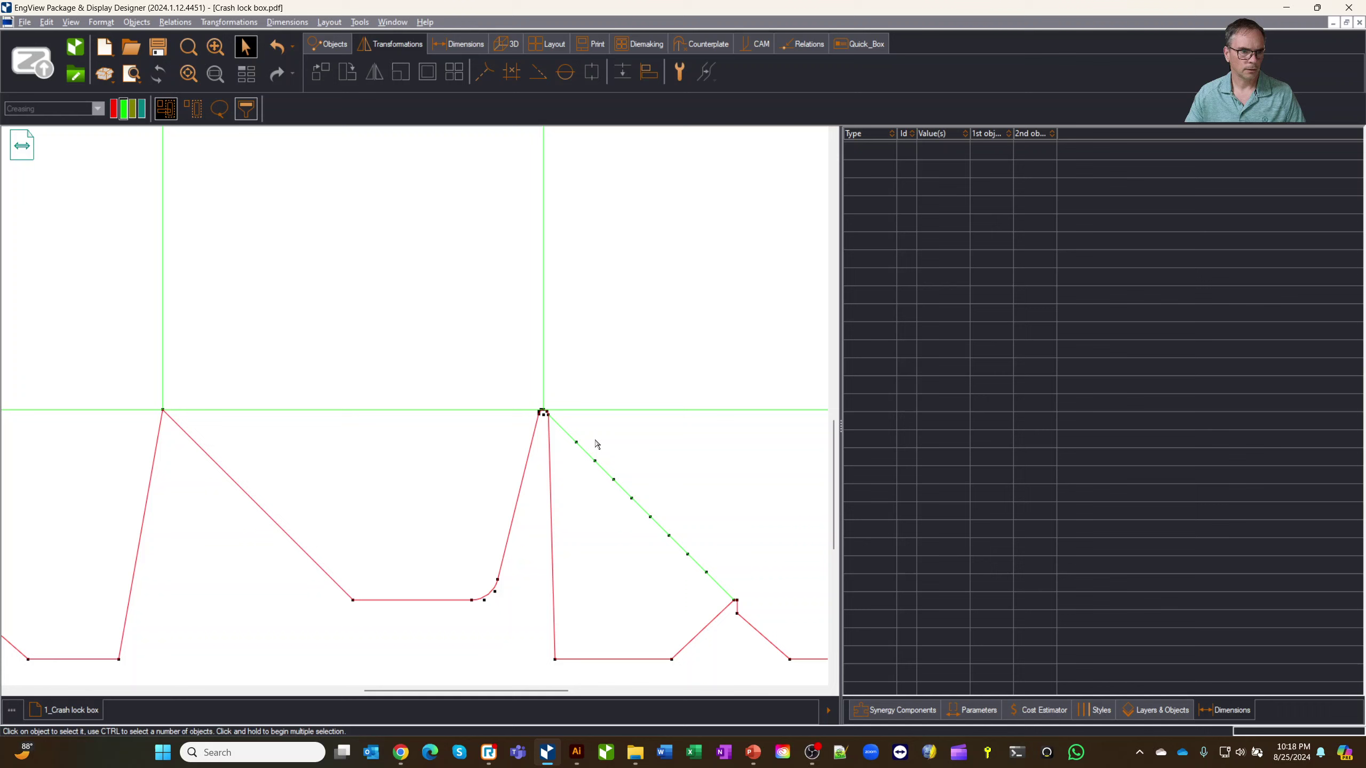
{"action": "left_click_drag", "start_coordinate": [588, 437], "coordinate": [733, 594]}
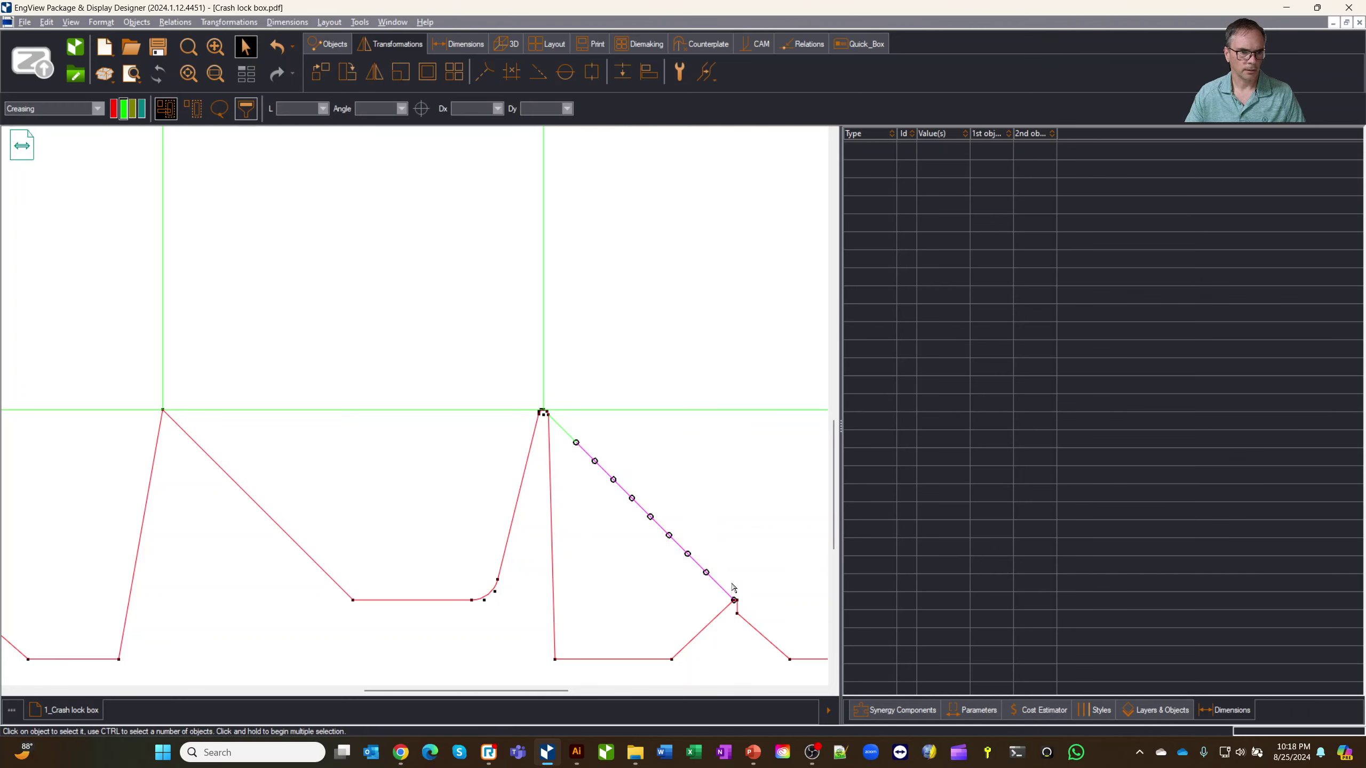
{"action": "key", "text": "Delete"}
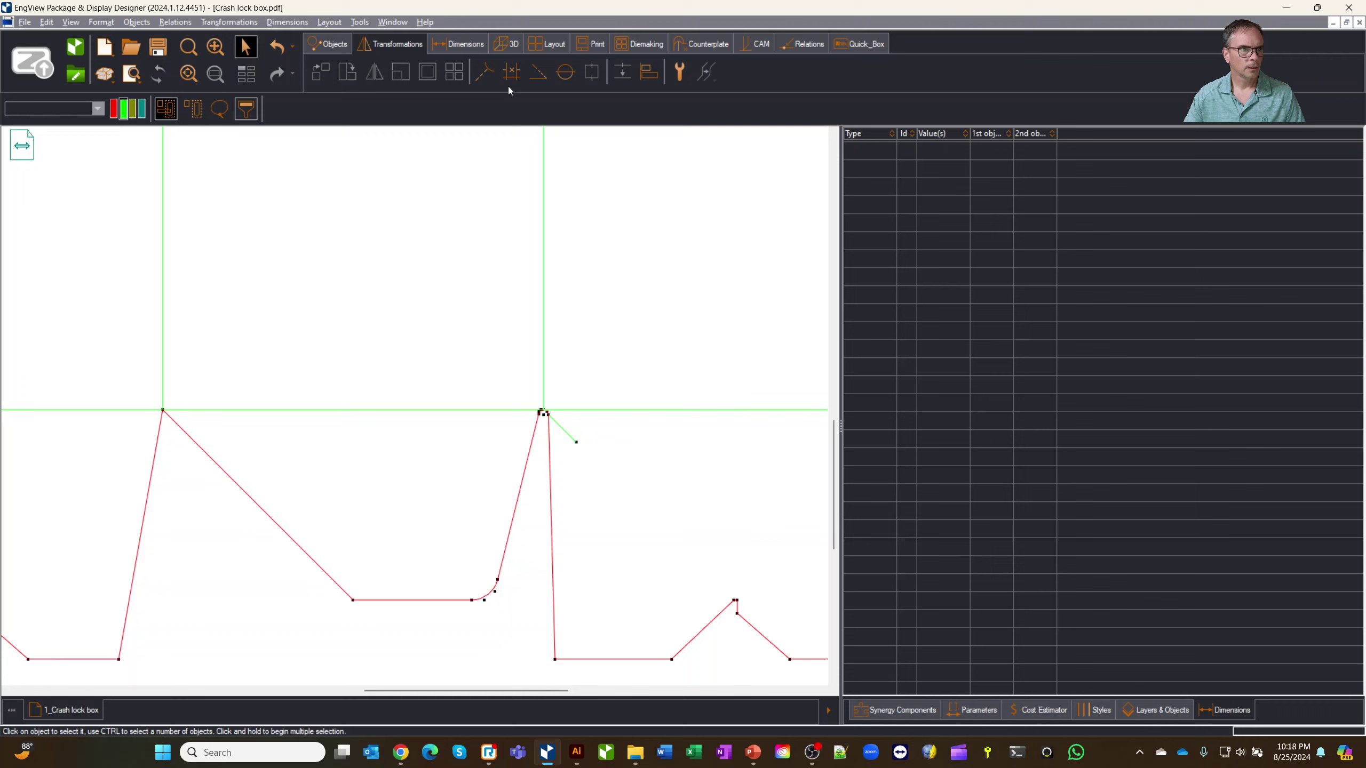
{"action": "left_click", "coordinate": [492, 73]}
{"action": "left_click", "coordinate": [574, 441]}
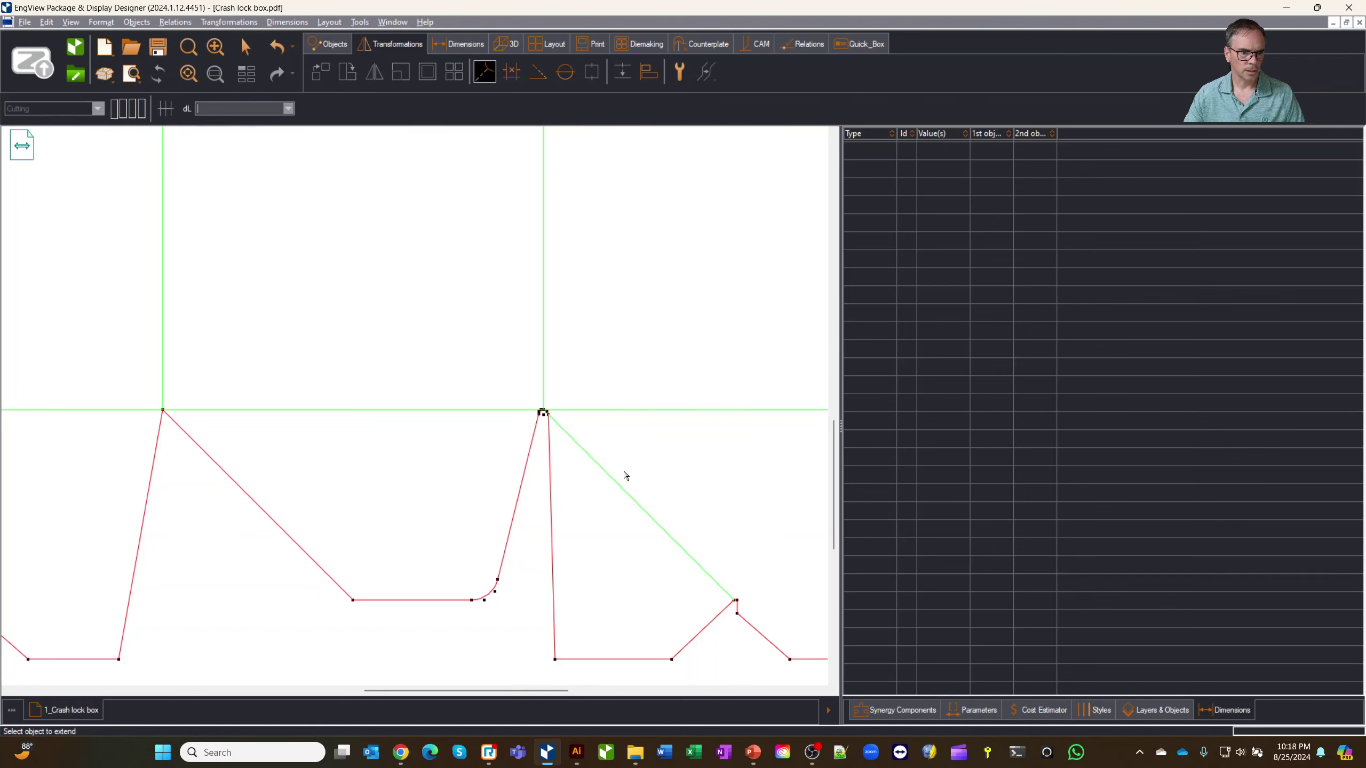
Step: Replace the broken diagonal crease on the second panel's crash-lock flap by deleting its extra segments and extending the remaining one to the notch
{"action": "scroll", "coordinate": [155, 536], "scroll_direction": "down", "scroll_amount": 6}
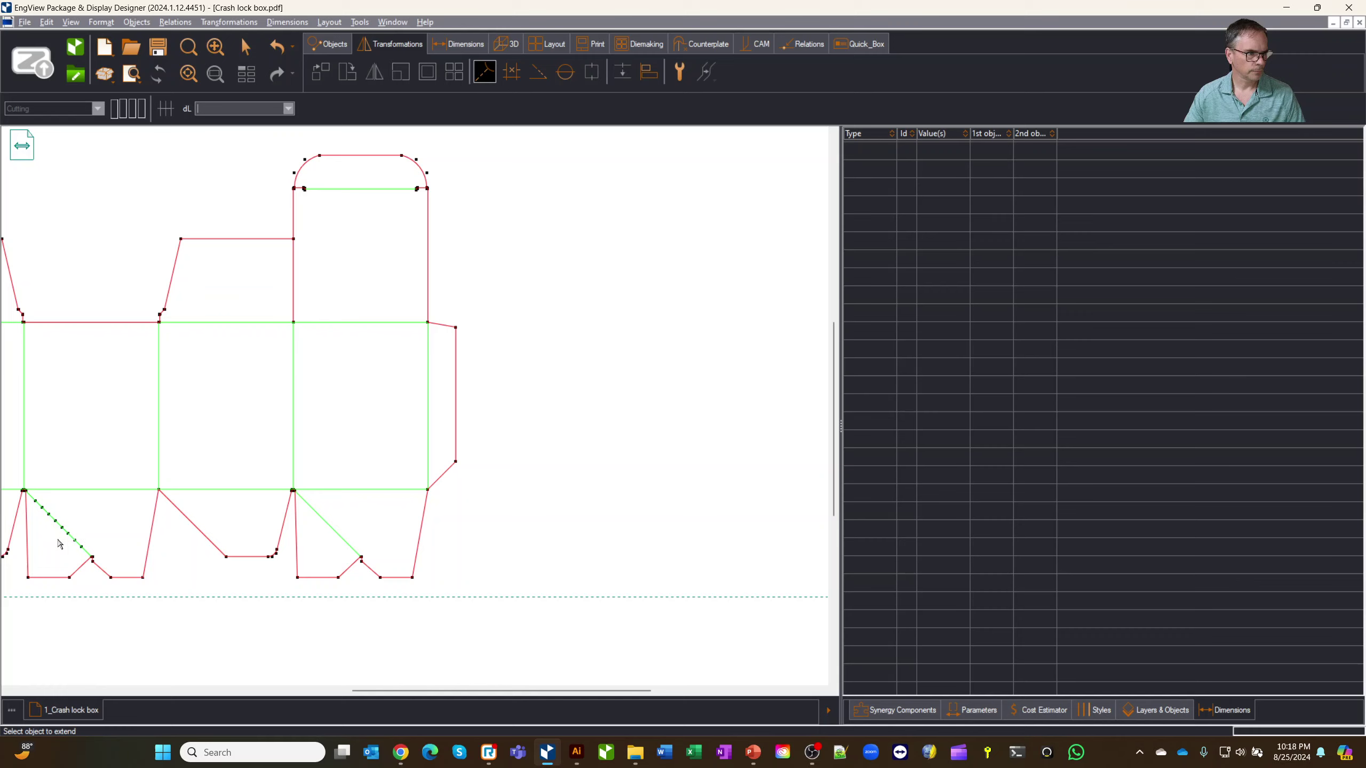
{"action": "scroll", "coordinate": [33, 538], "scroll_direction": "up", "scroll_amount": 4}
{"action": "scroll", "coordinate": [37, 531], "scroll_direction": "up", "scroll_amount": 3}
{"action": "scroll", "coordinate": [86, 431], "scroll_direction": "down", "scroll_amount": 1}
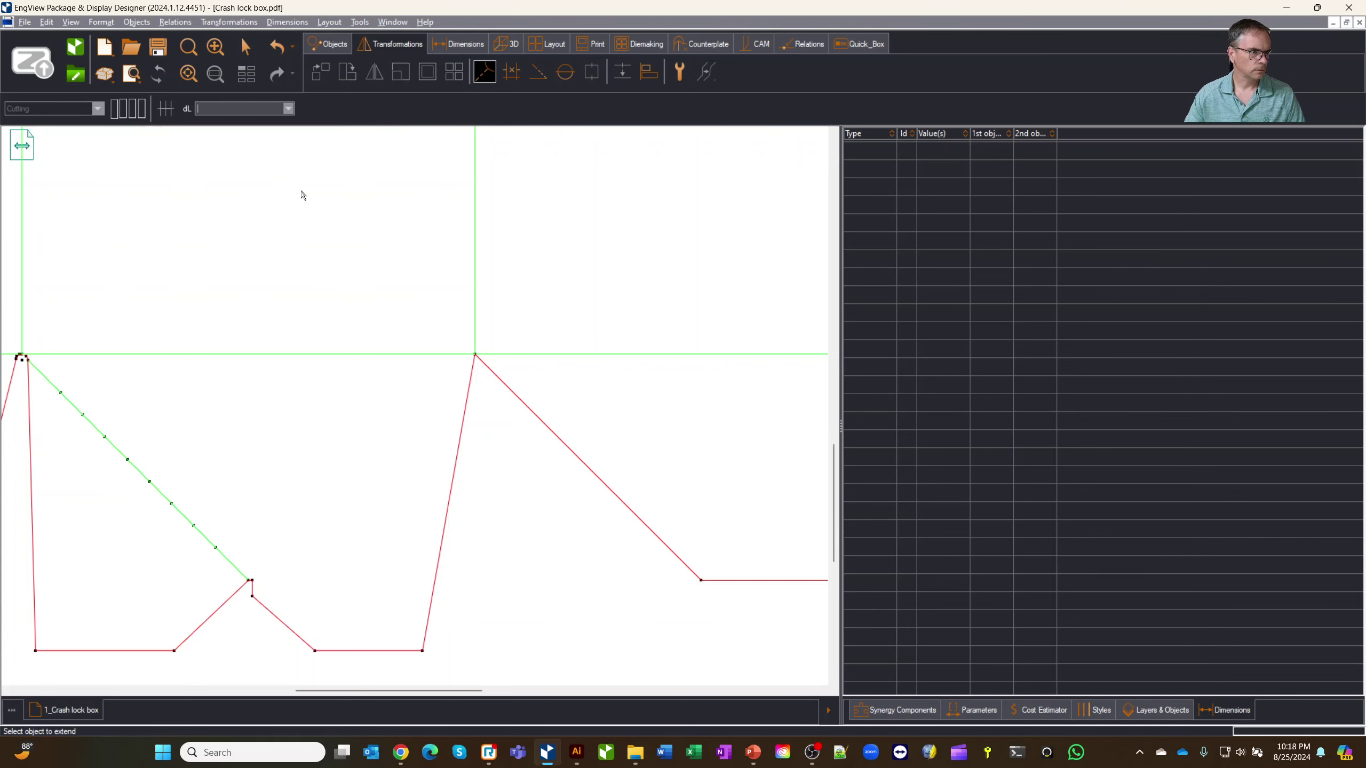
{"action": "left_click", "coordinate": [246, 47]}
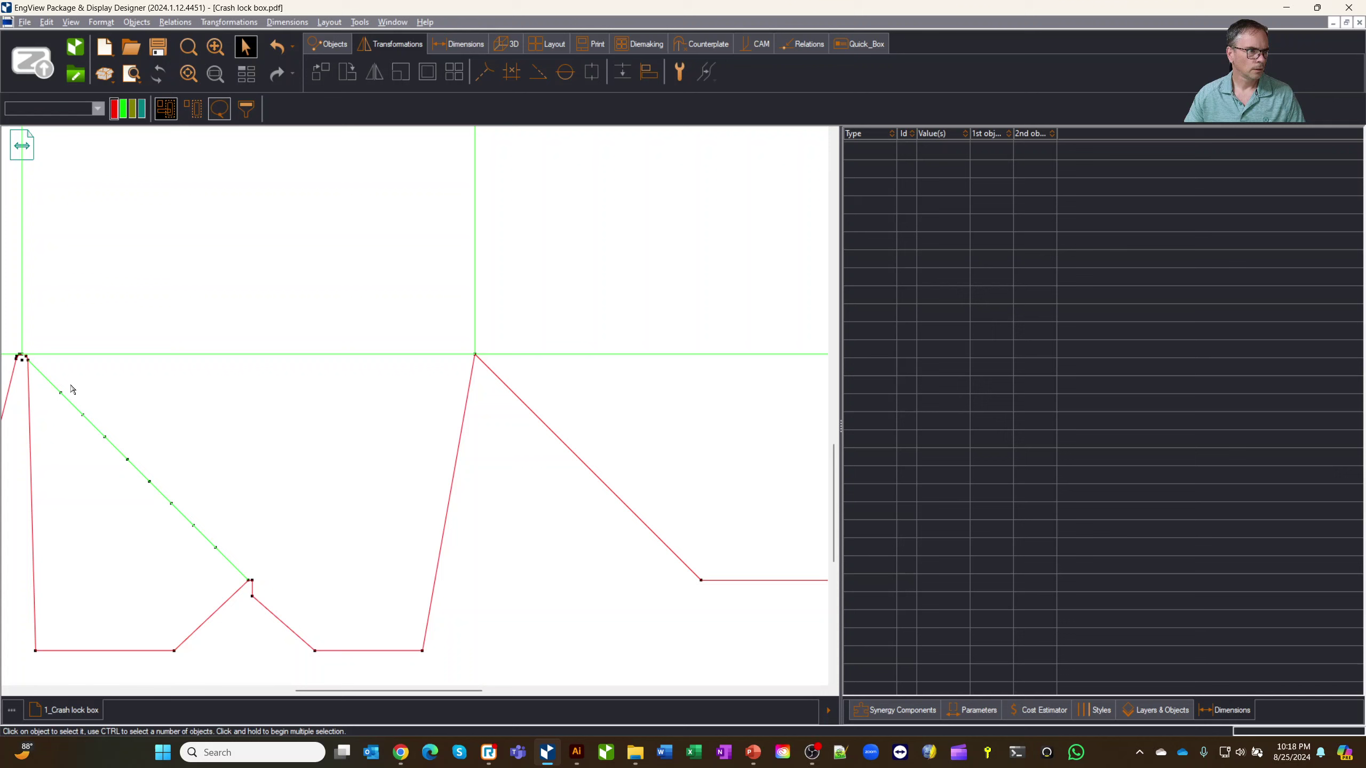
{"action": "left_click_drag", "start_coordinate": [73, 389], "coordinate": [251, 568]}
{"action": "key", "text": "Delete"}
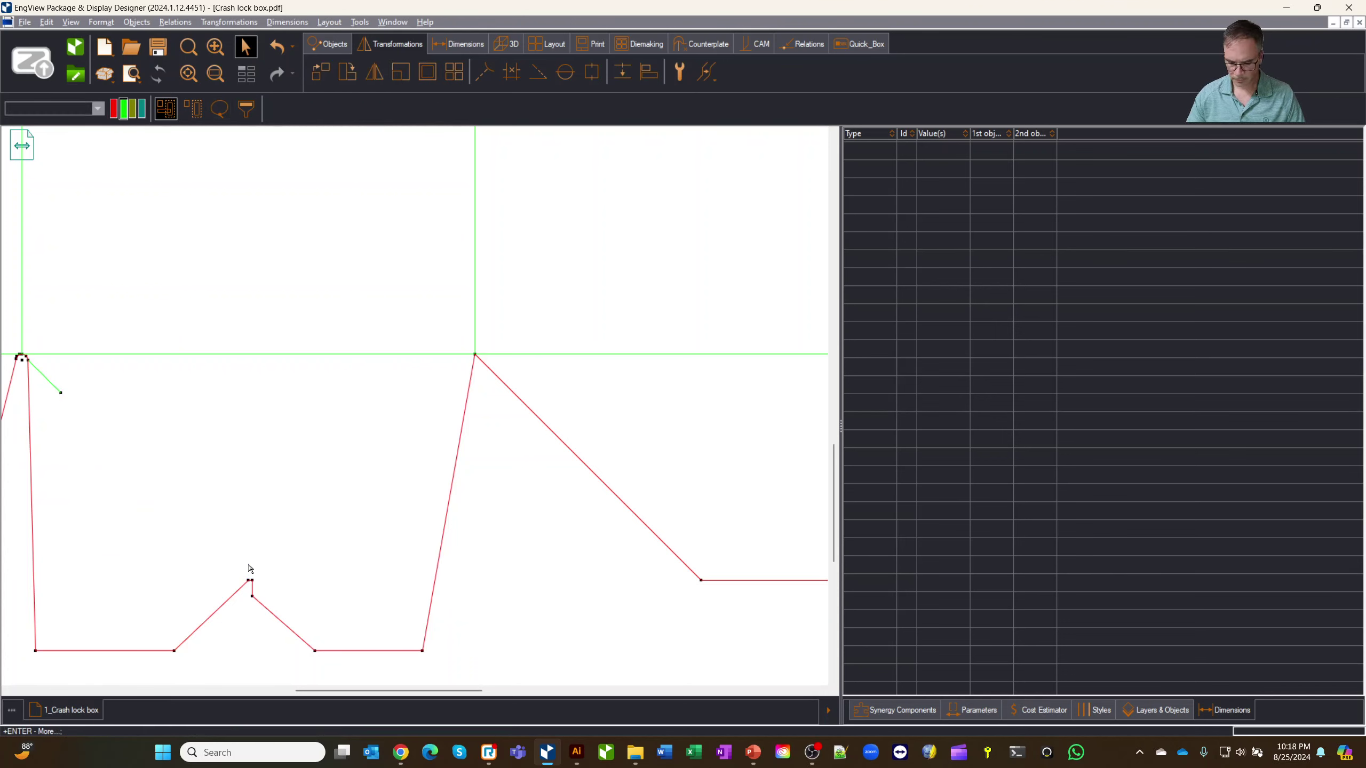
{"action": "left_click", "coordinate": [487, 74]}
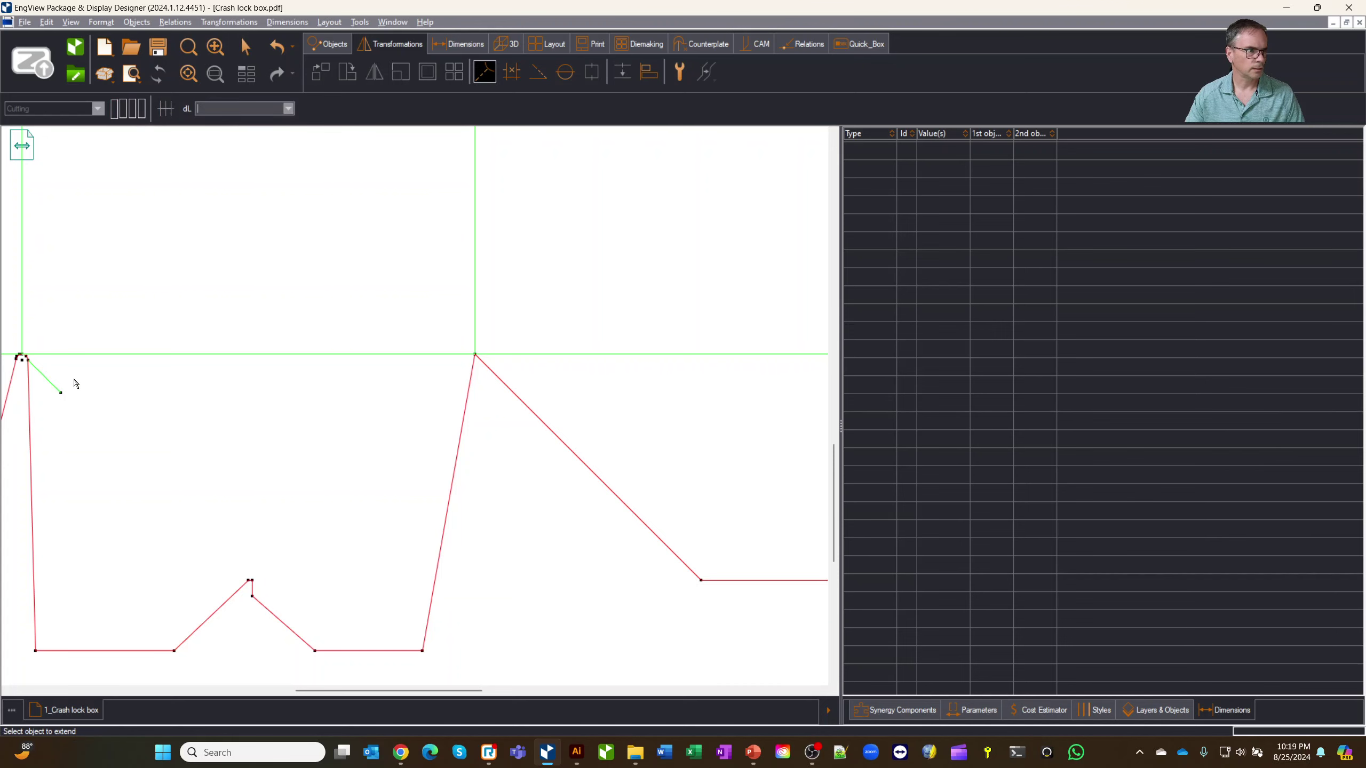
Step: Fit the whole die line in view and hide its control points
{"action": "left_click", "coordinate": [215, 47]}
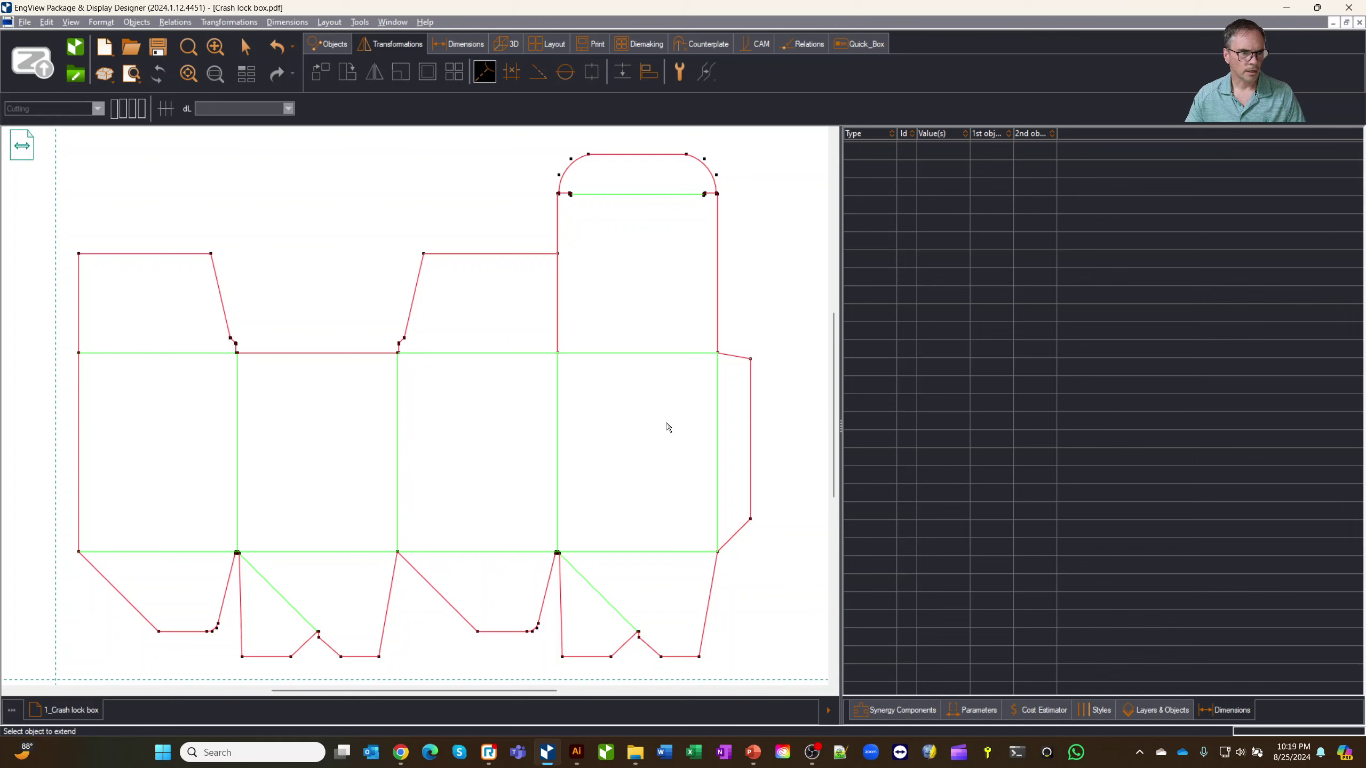
{"action": "right_click", "coordinate": [757, 564]}
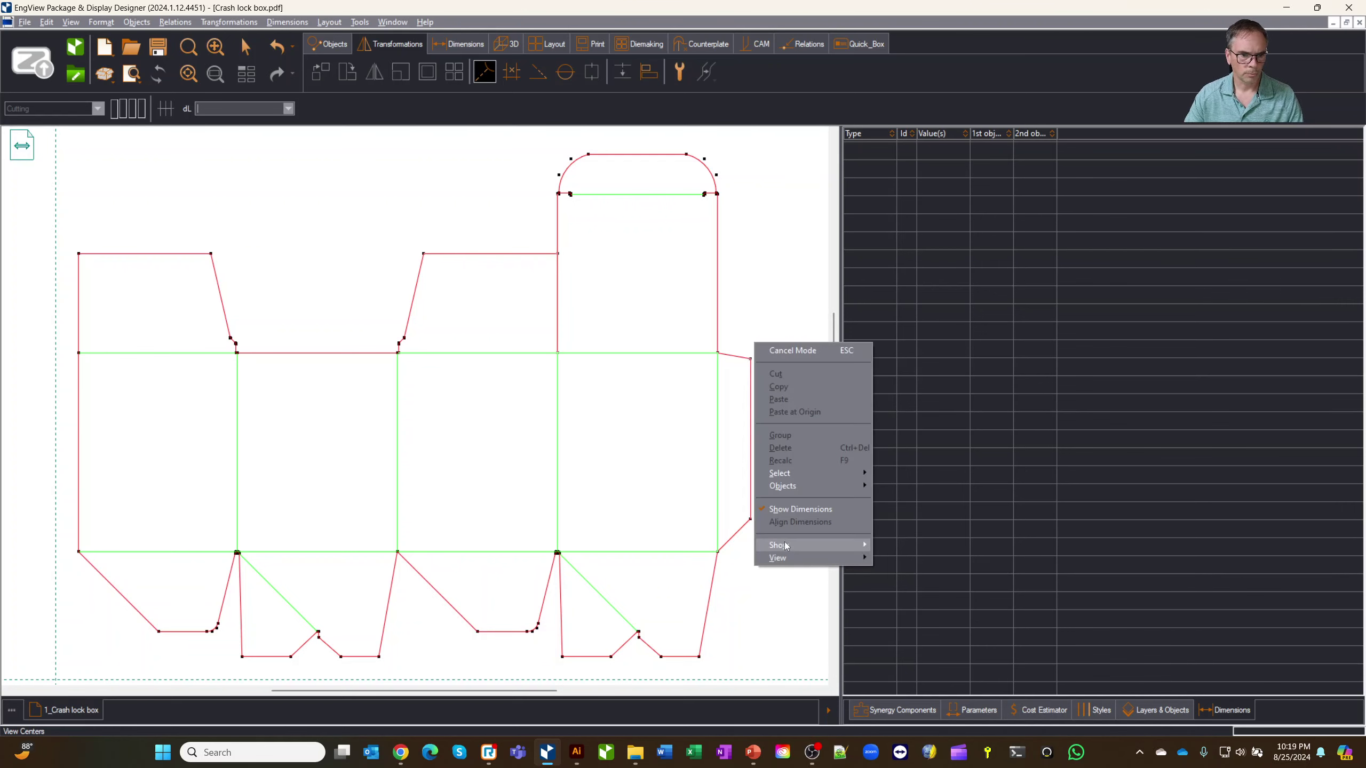
{"action": "mouse_move", "coordinate": [785, 545]}
{"action": "left_click", "coordinate": [914, 582]}
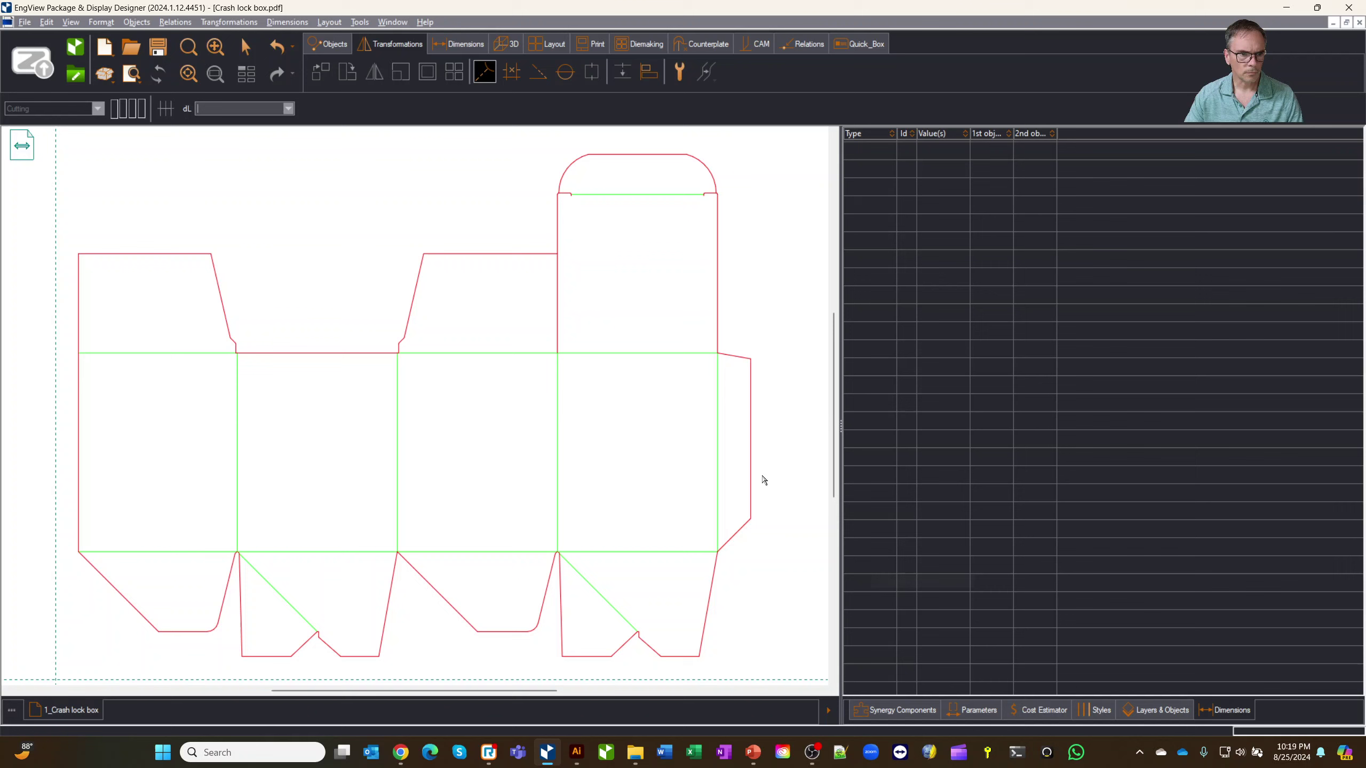
Step: Create a 3D drawing from the die line and display it folded at Step 1 of the Usage sequence
{"action": "left_click", "coordinate": [502, 44]}
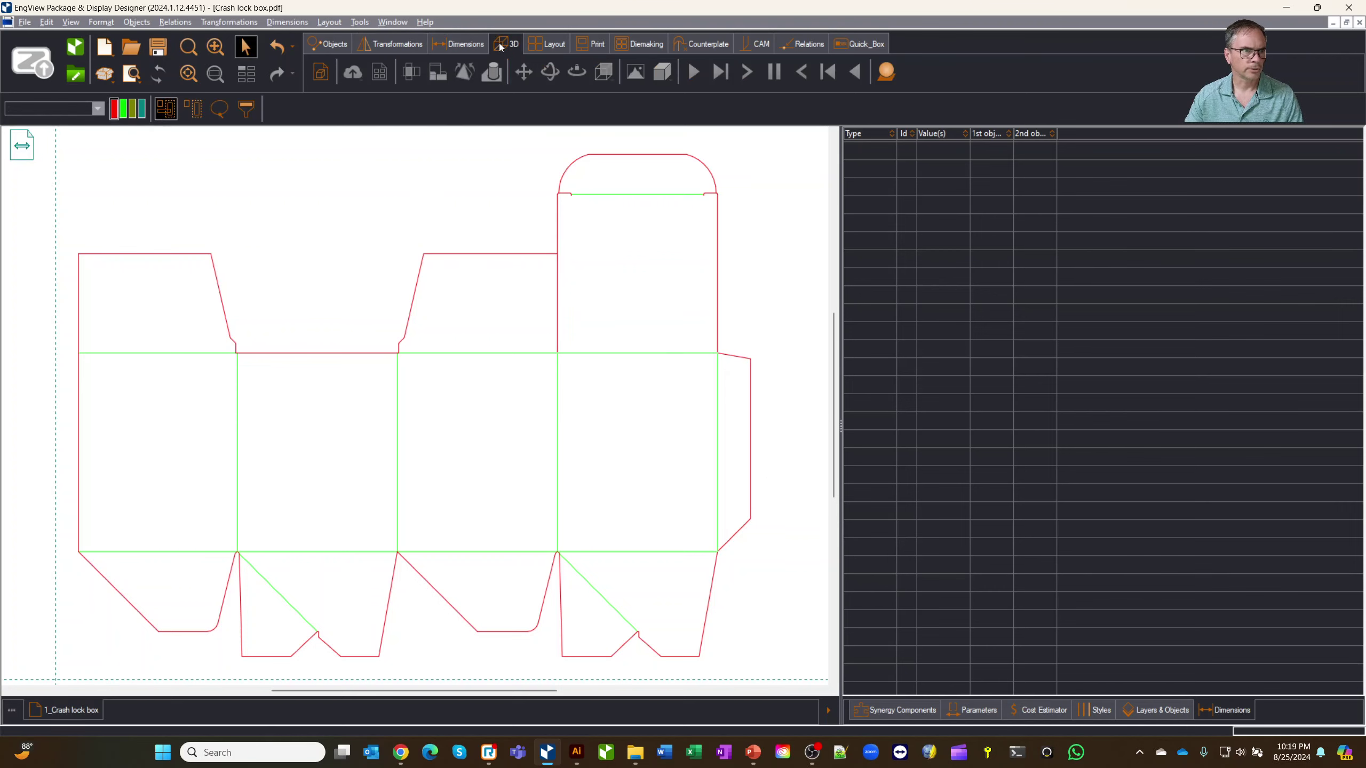
{"action": "left_click", "coordinate": [322, 75]}
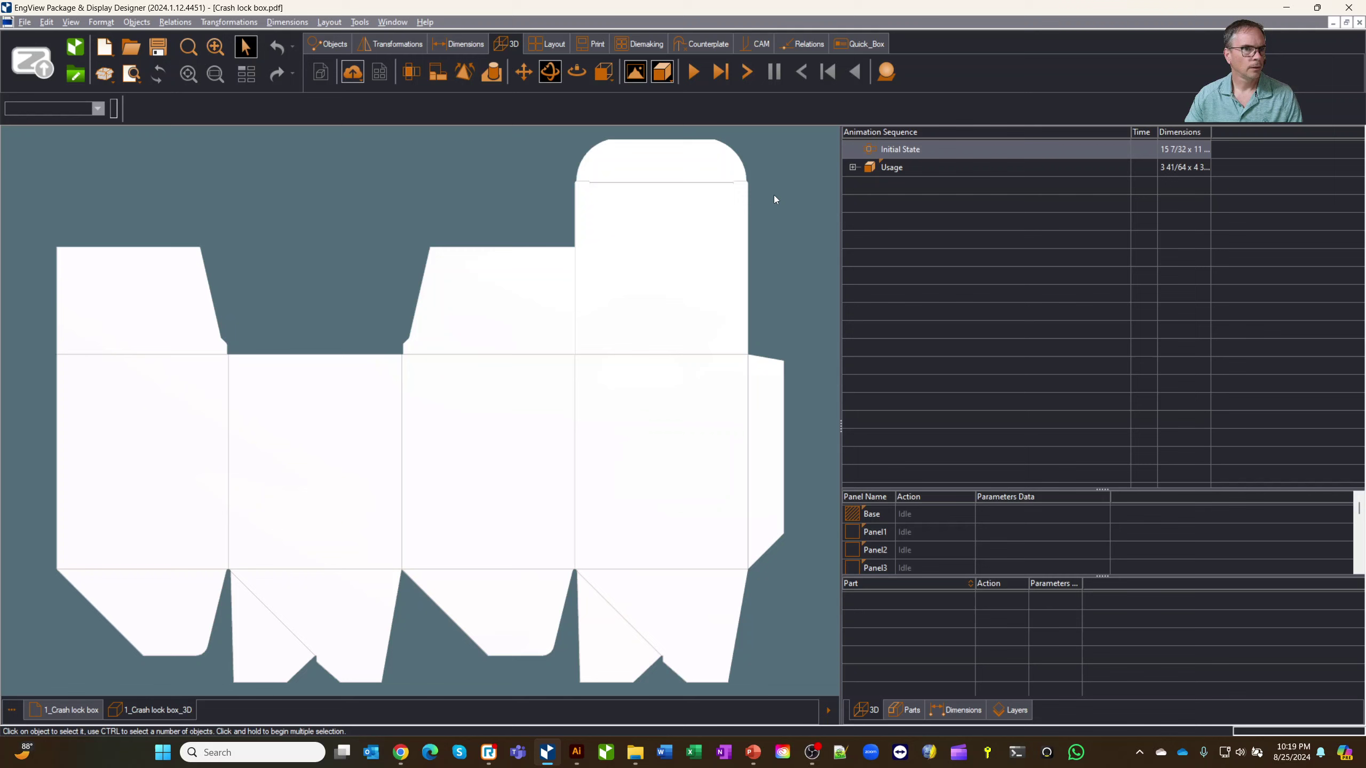
{"action": "left_click", "coordinate": [895, 170]}
{"action": "left_click", "coordinate": [854, 167]}
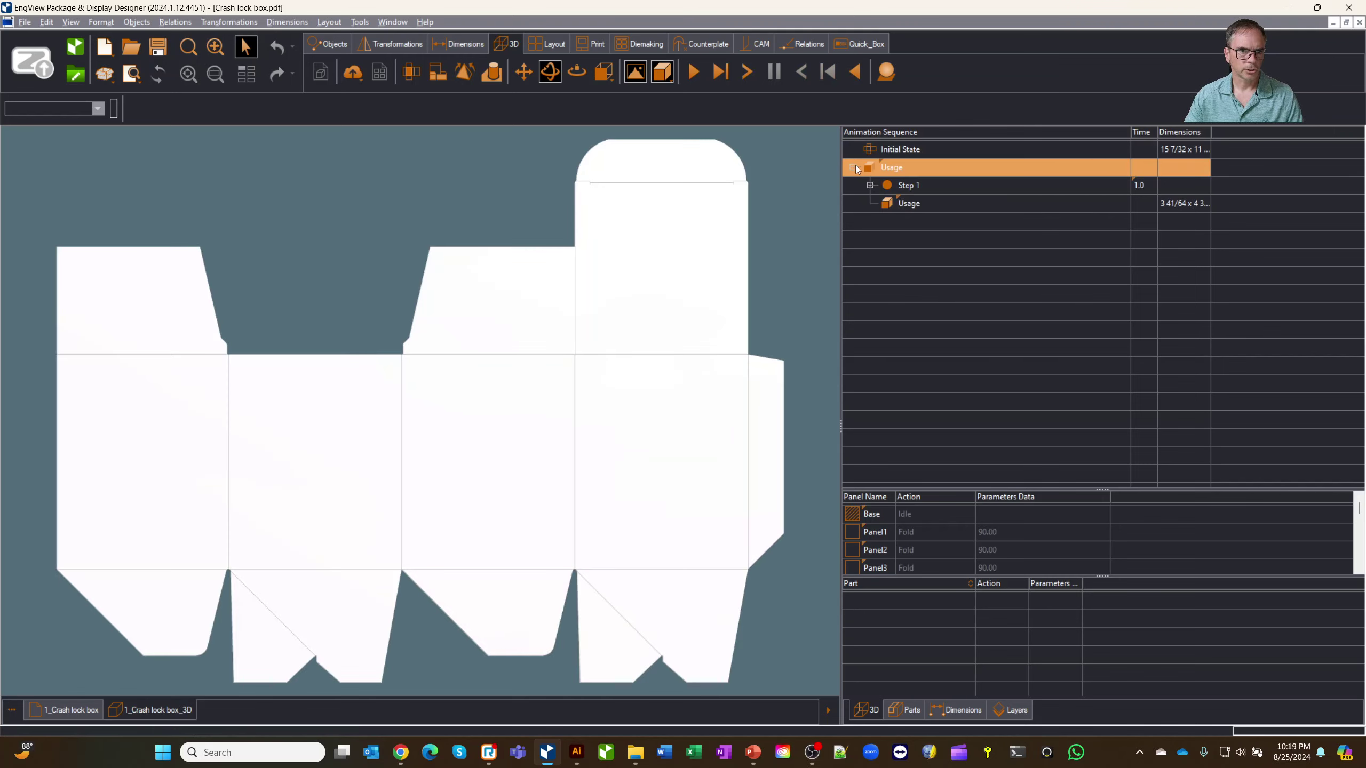
{"action": "left_click", "coordinate": [899, 182]}
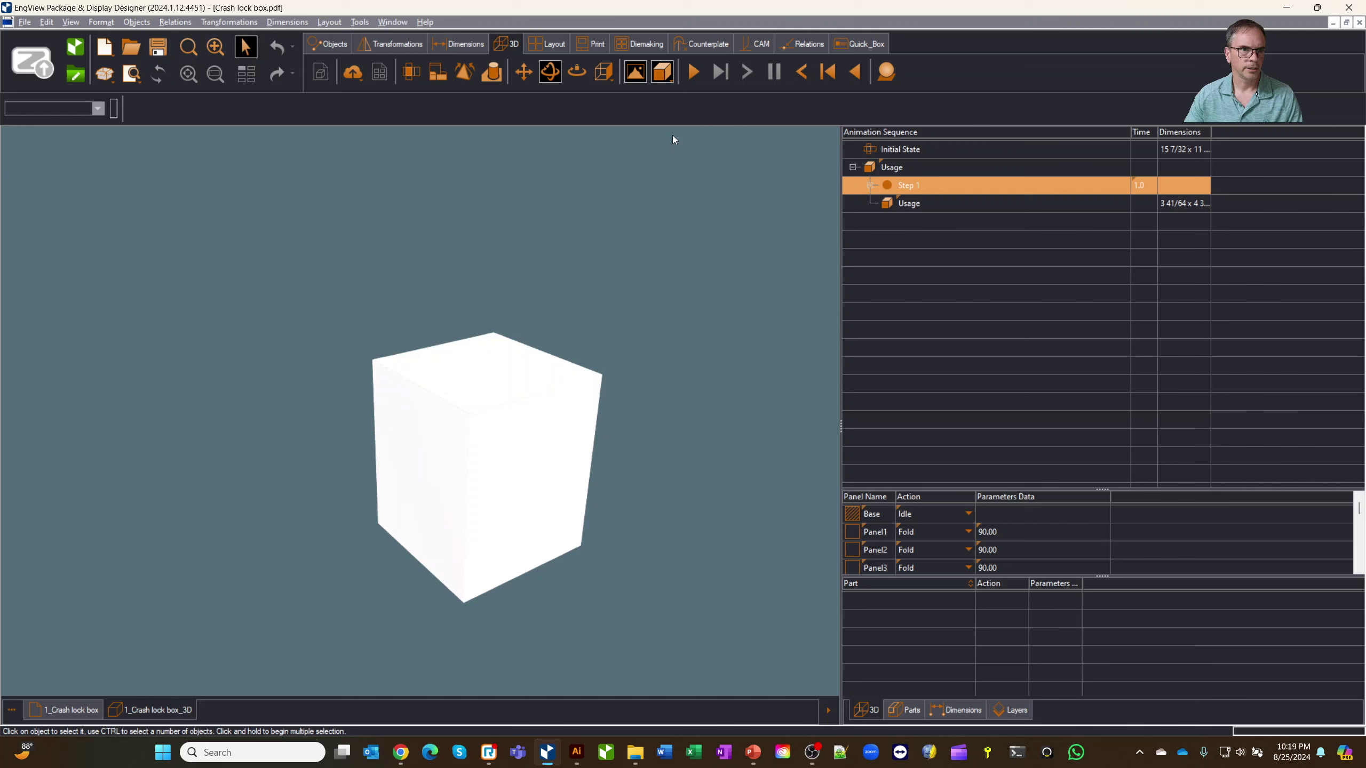
Step: Display the folded box as transparent and examine how the crash-lock bottom flaps and glue flap fold from several angles
{"action": "left_click", "coordinate": [663, 72]}
{"action": "left_click", "coordinate": [675, 120]}
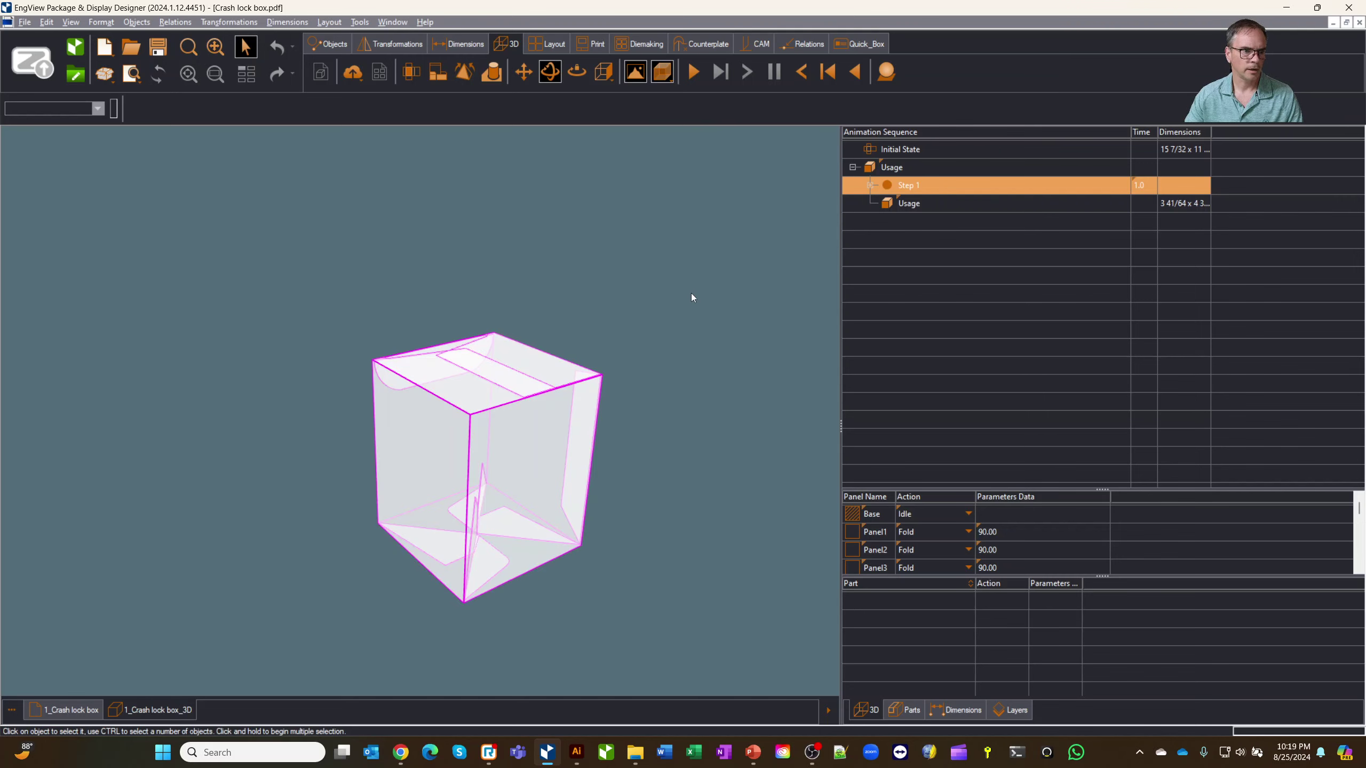
{"action": "mouse_move", "coordinate": [692, 294]}
{"action": "middle_mouse_down"}
{"action": "mouse_move", "coordinate": [619, 259]}
{"action": "mouse_move", "coordinate": [607, 301]}
{"action": "mouse_move", "coordinate": [691, 304]}
{"action": "middle_mouse_up"}
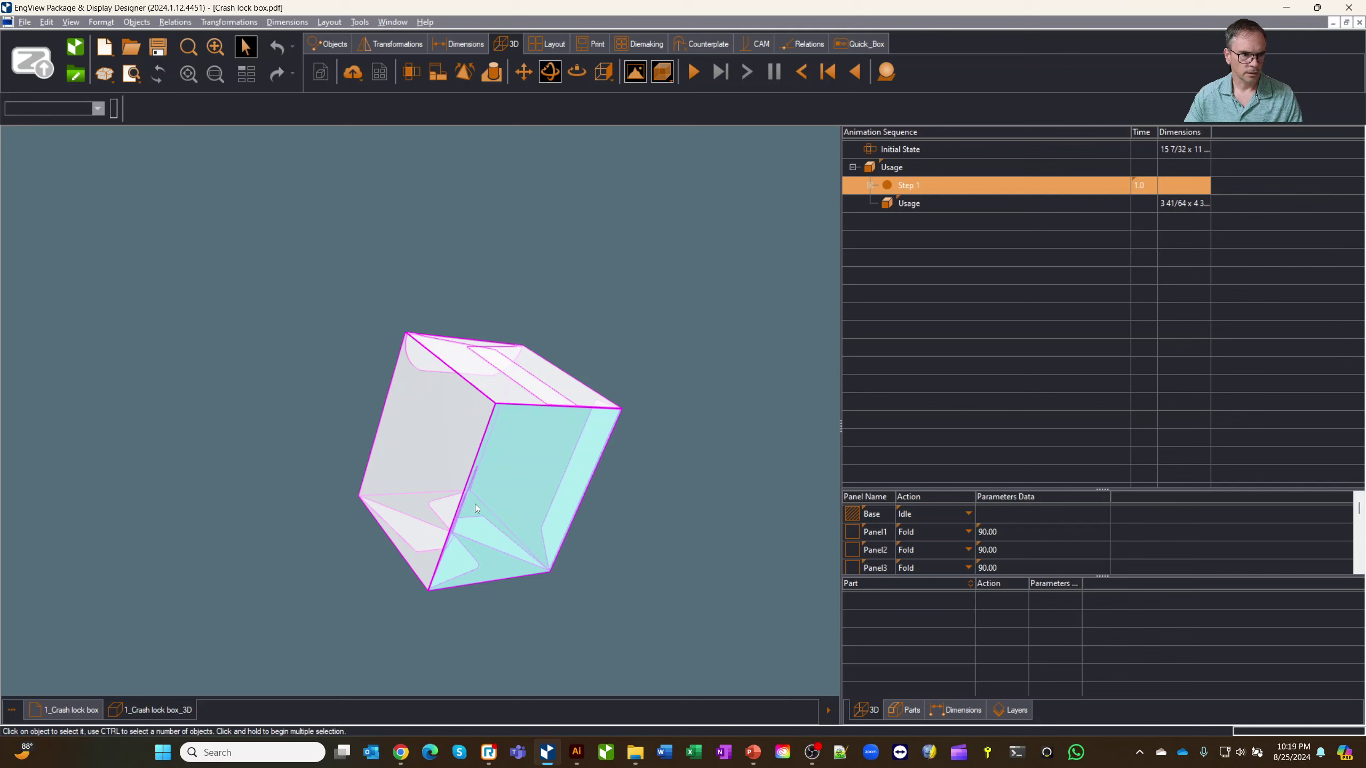
{"action": "middle_click_drag", "start_coordinate": [475, 504], "coordinate": [508, 519]}
{"action": "middle_click_drag", "start_coordinate": [609, 483], "coordinate": [592, 512]}
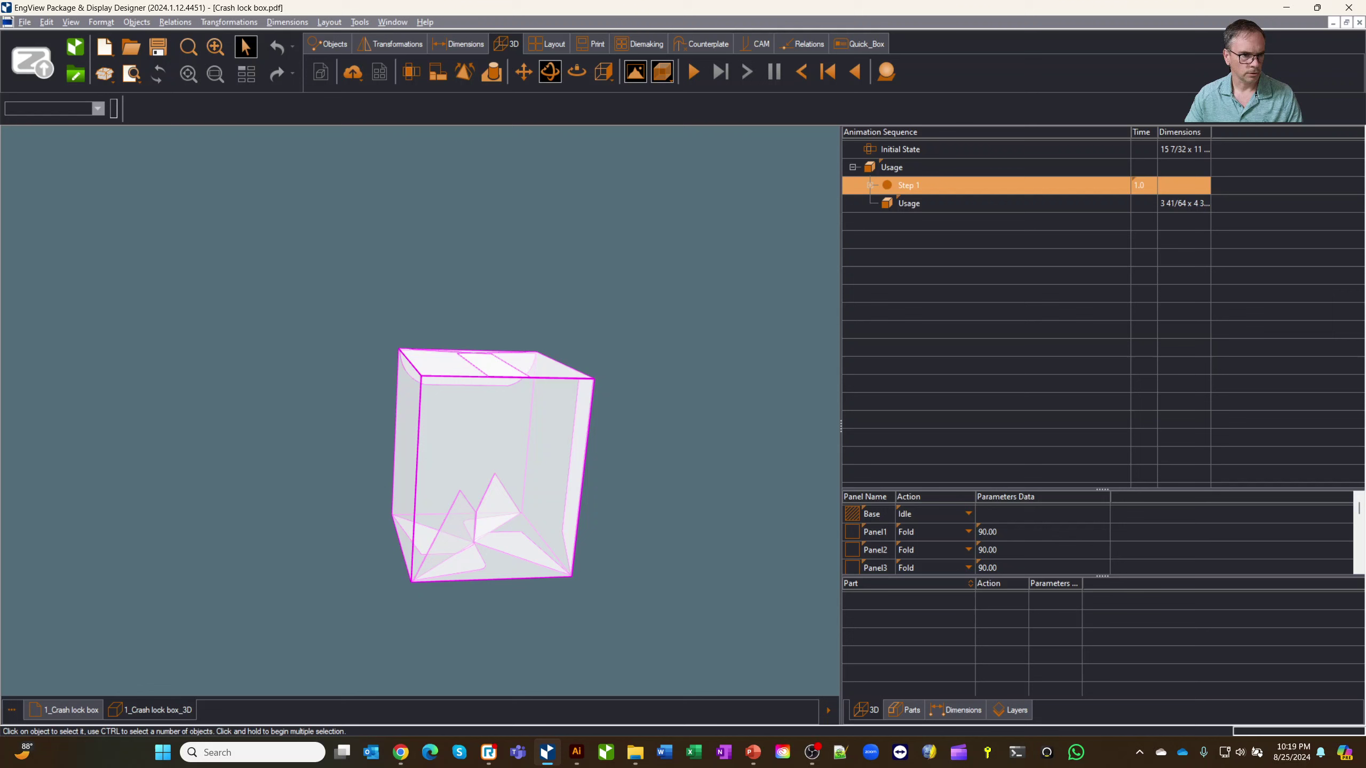
{"action": "left_click_drag", "start_coordinate": [527, 500], "coordinate": [371, 511]}
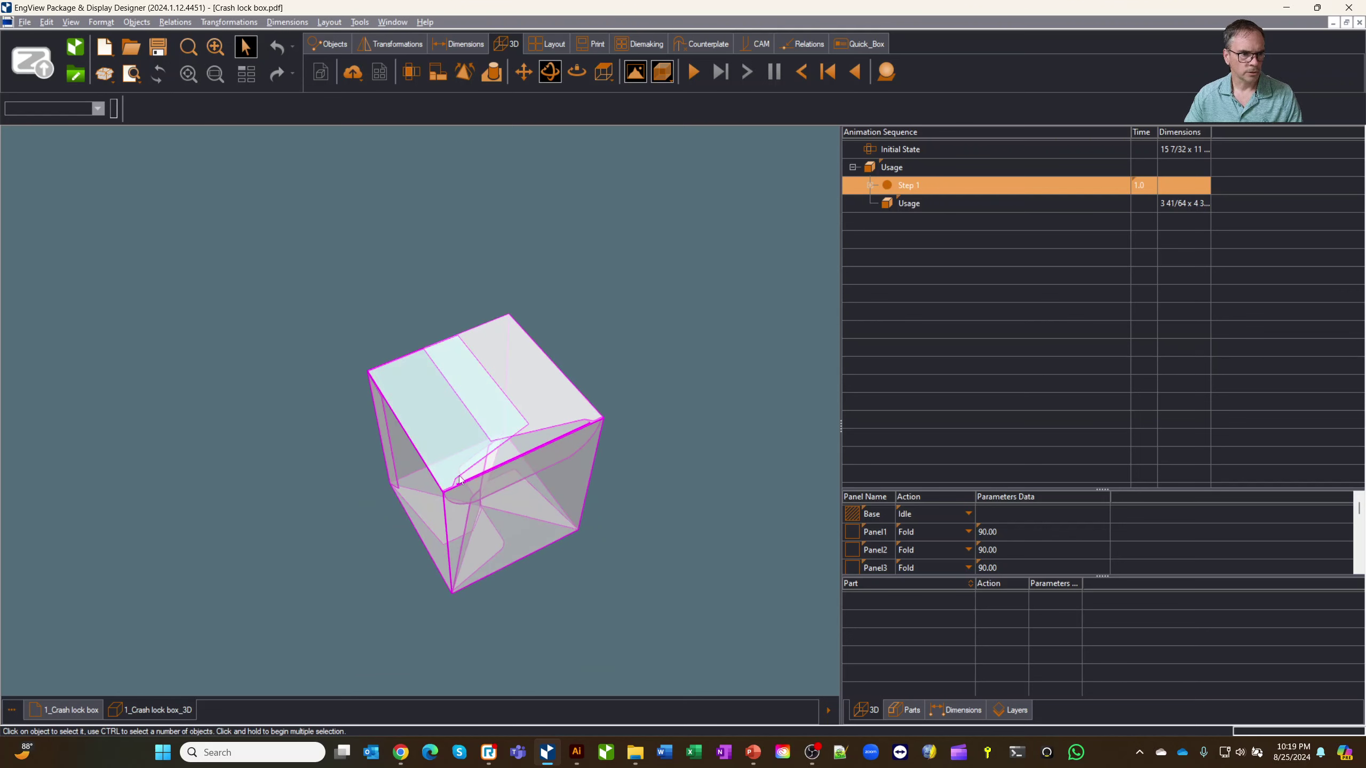
Step: Find standards matching the 2D die line and preview EVF11203, EVF11201 and A.60.20.00.01
{"action": "left_click", "coordinate": [63, 710]}
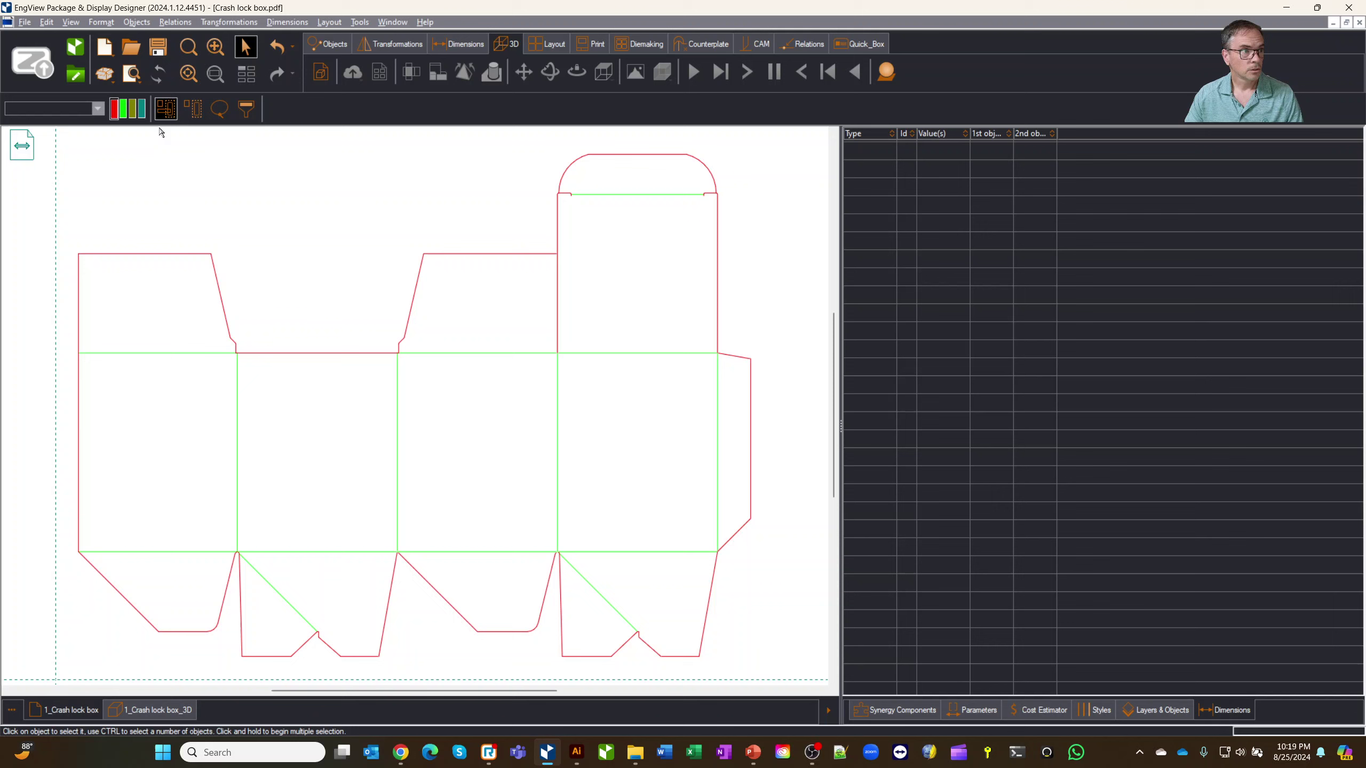
{"action": "left_click", "coordinate": [24, 21]}
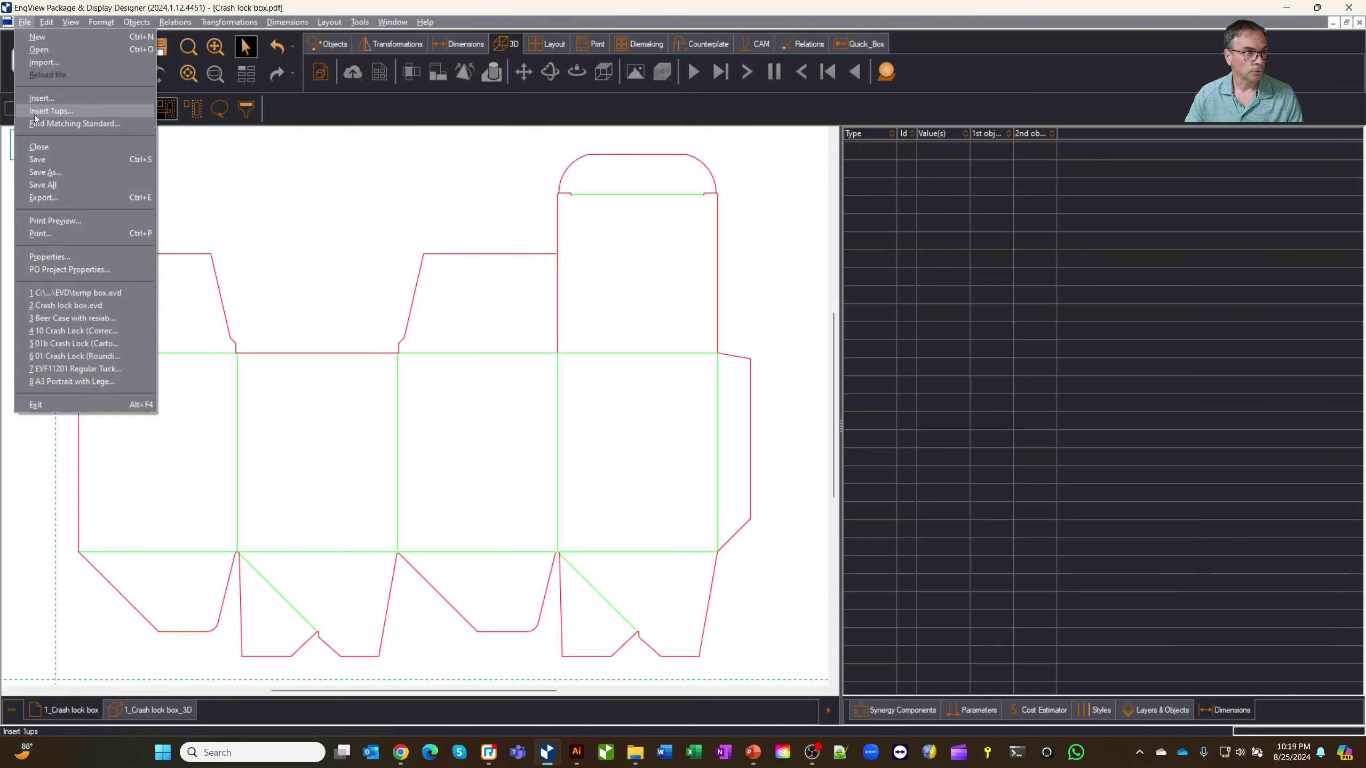
{"action": "left_click", "coordinate": [67, 126]}
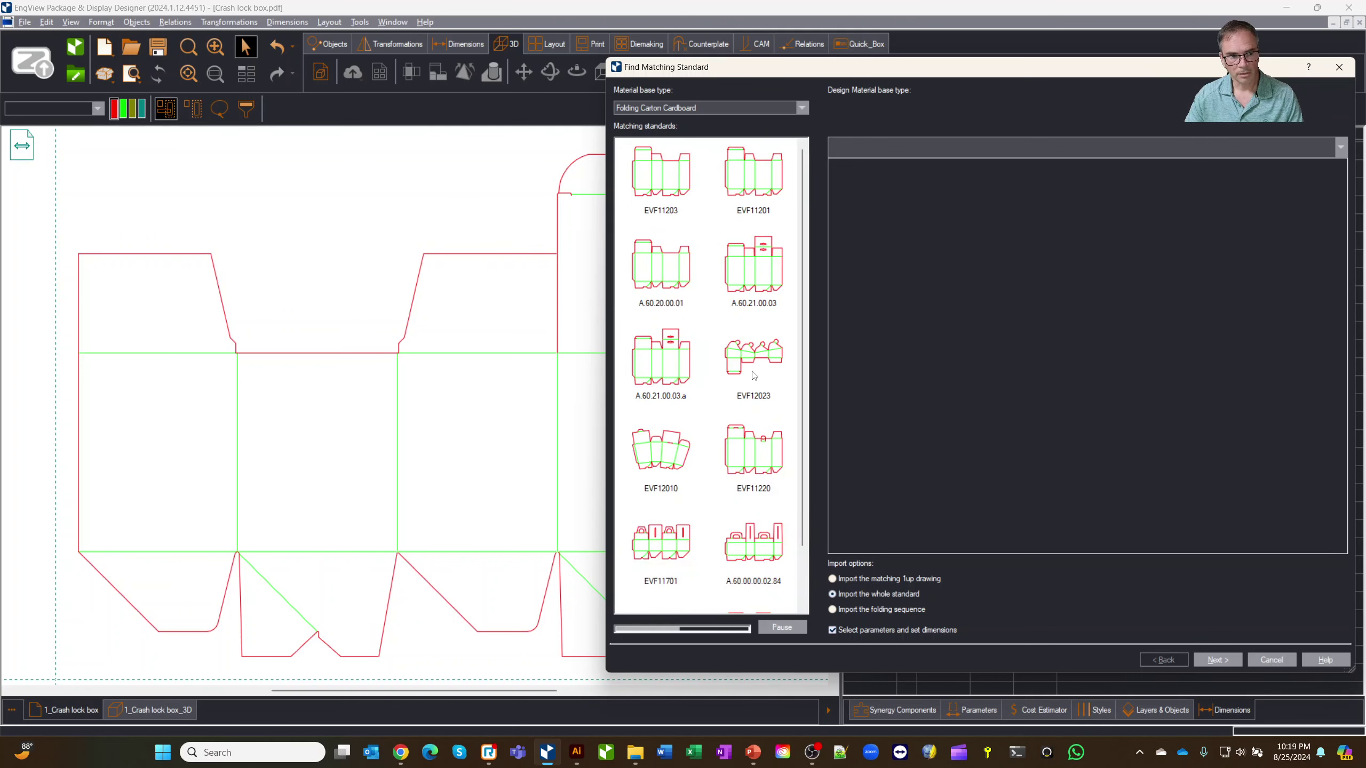
{"action": "left_click", "coordinate": [667, 173]}
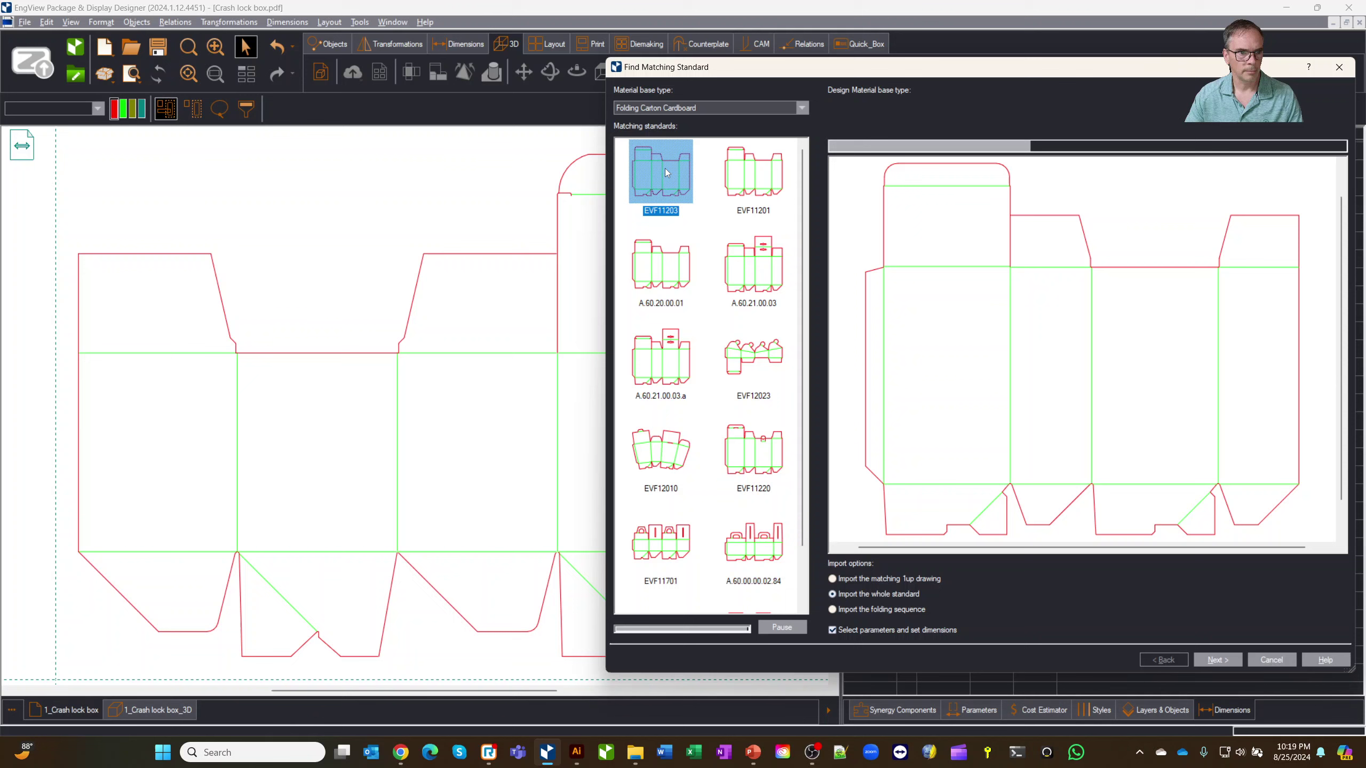
{"action": "left_click", "coordinate": [769, 184]}
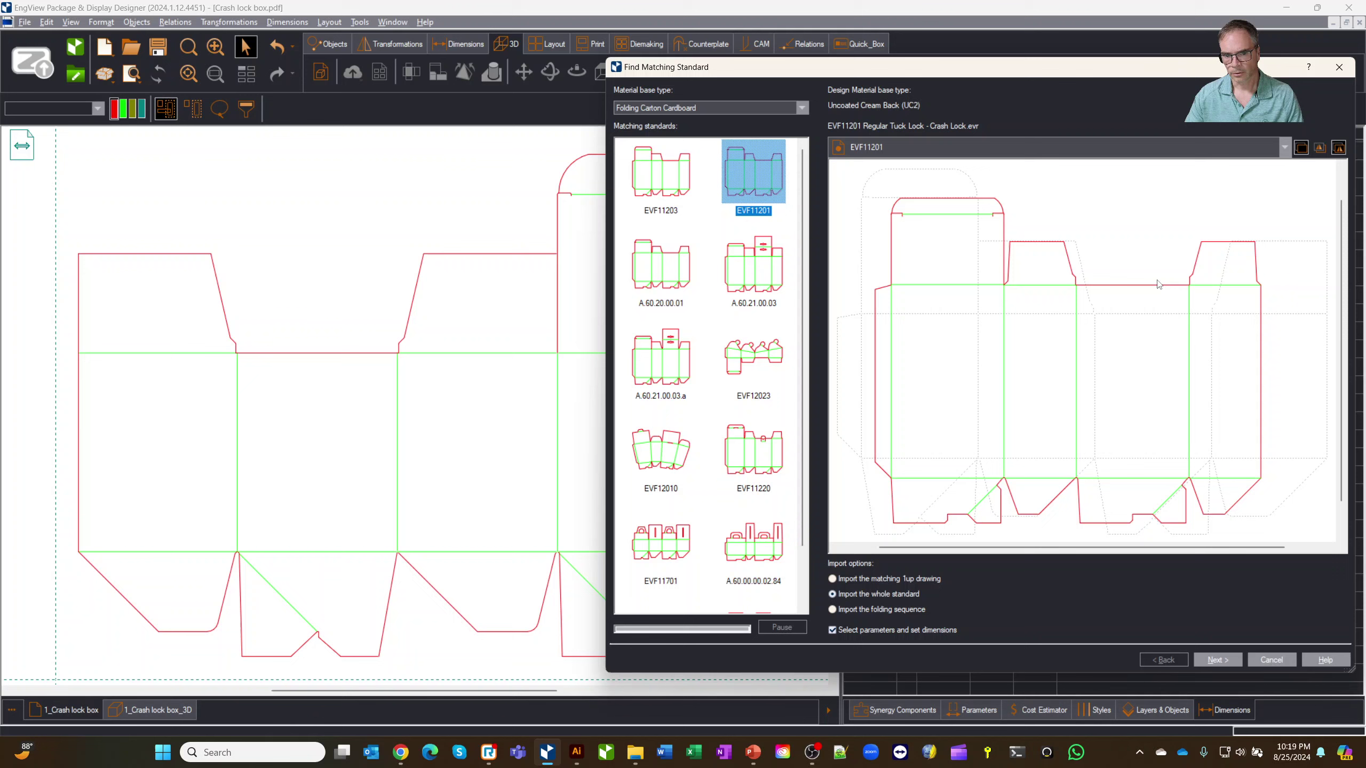
{"action": "left_click", "coordinate": [666, 263]}
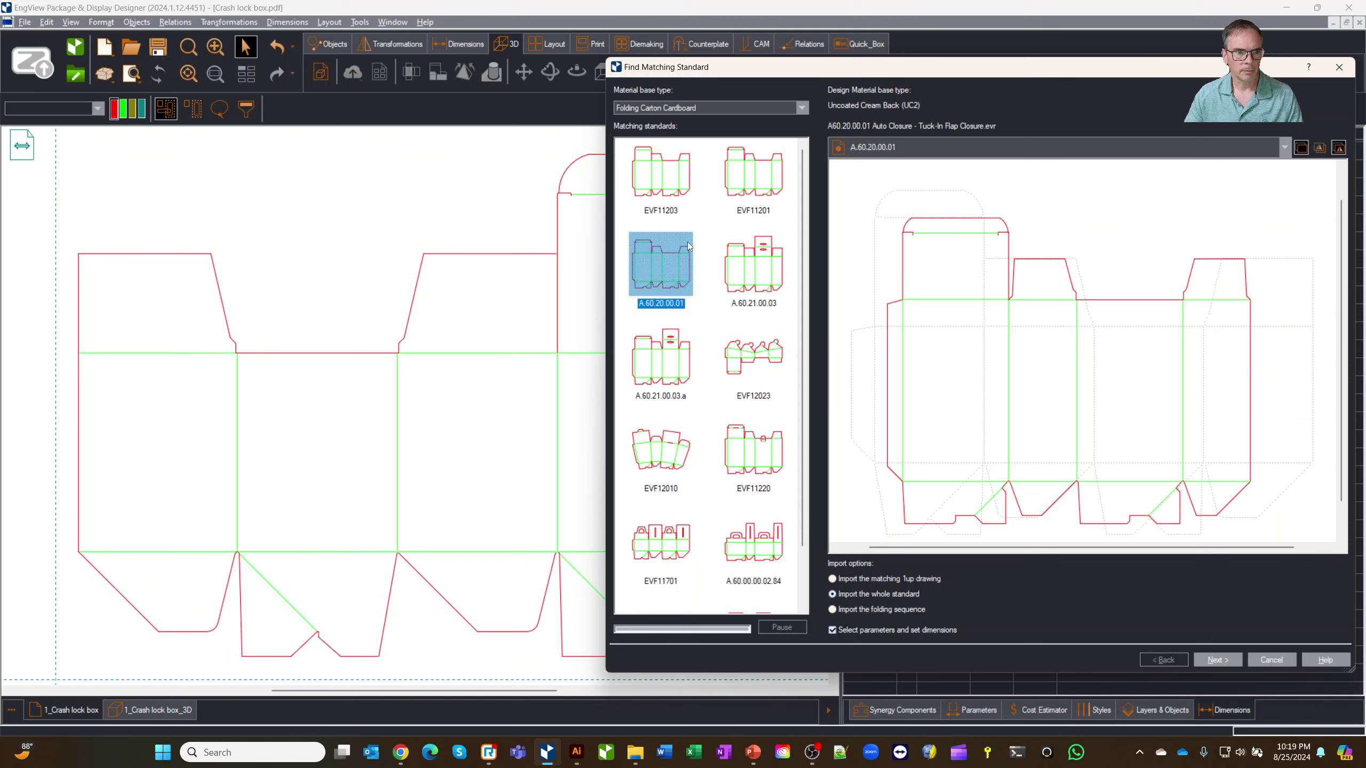
Step: Import the whole EVF11203 standard with its default dimensions and open its 3D drawing
{"action": "left_click", "coordinate": [663, 183]}
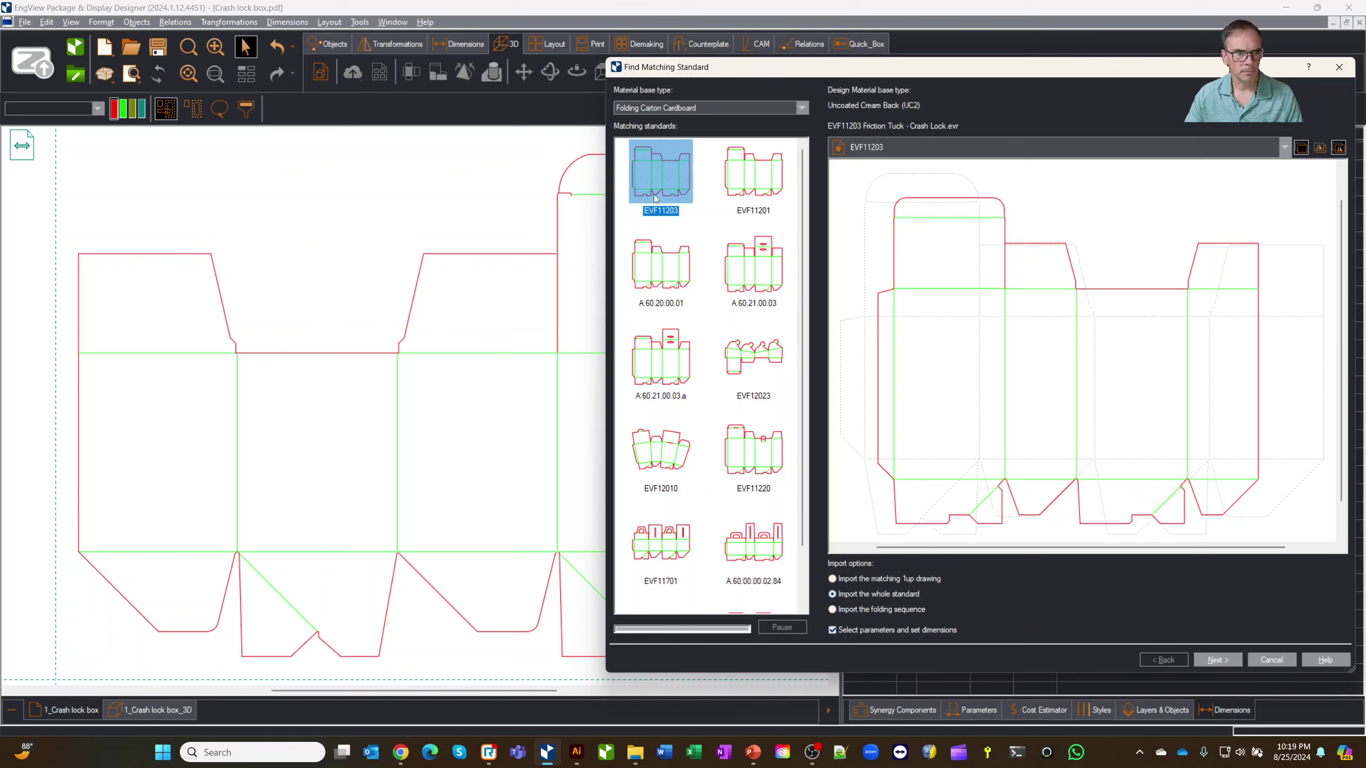
{"action": "left_click", "coordinate": [1218, 660]}
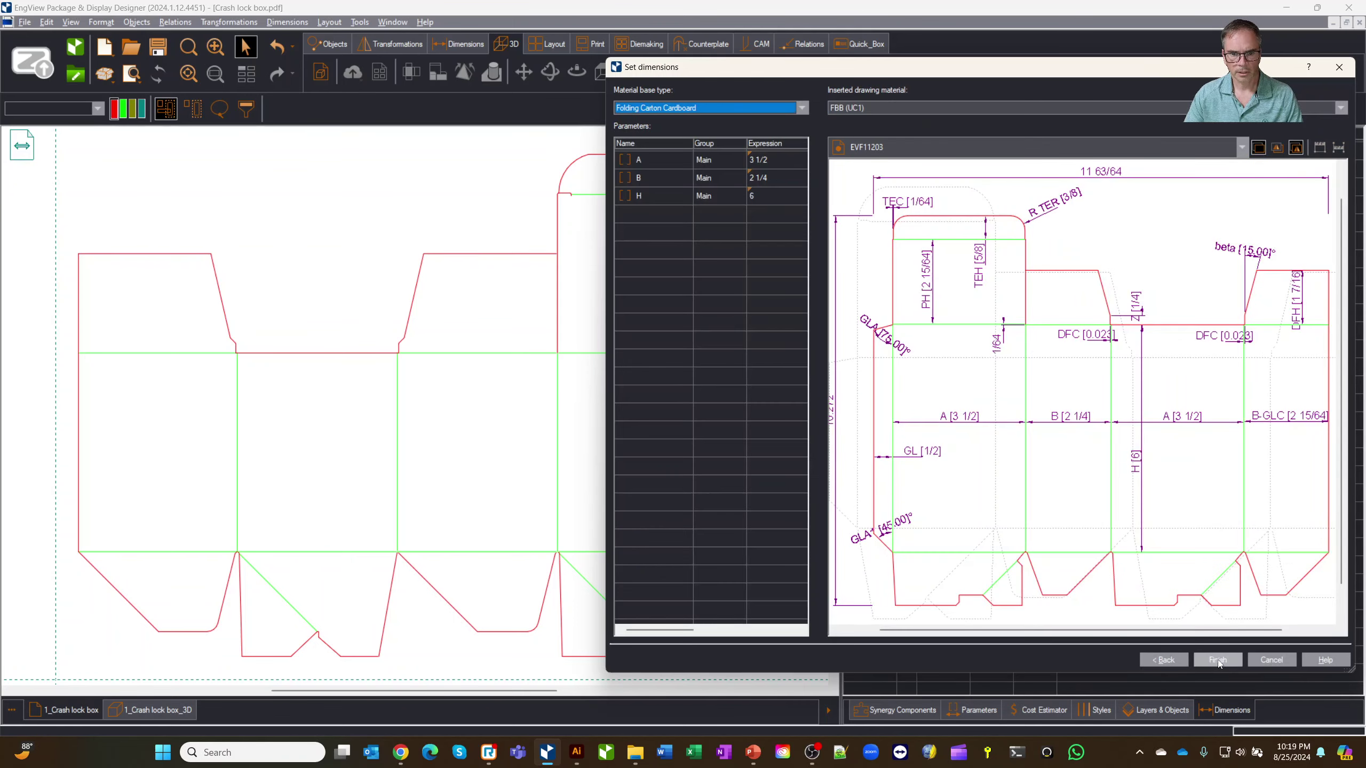
{"action": "left_click", "coordinate": [1218, 661]}
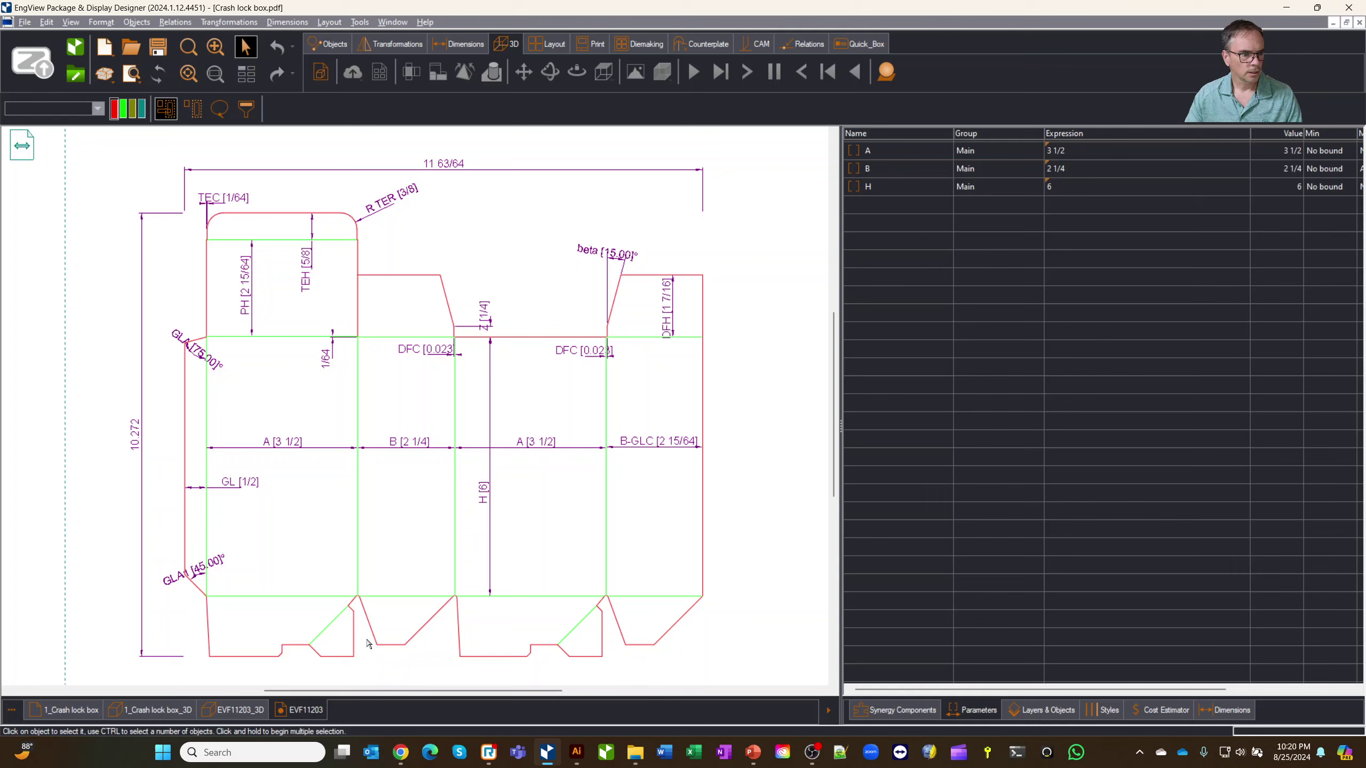
{"action": "left_click", "coordinate": [230, 714]}
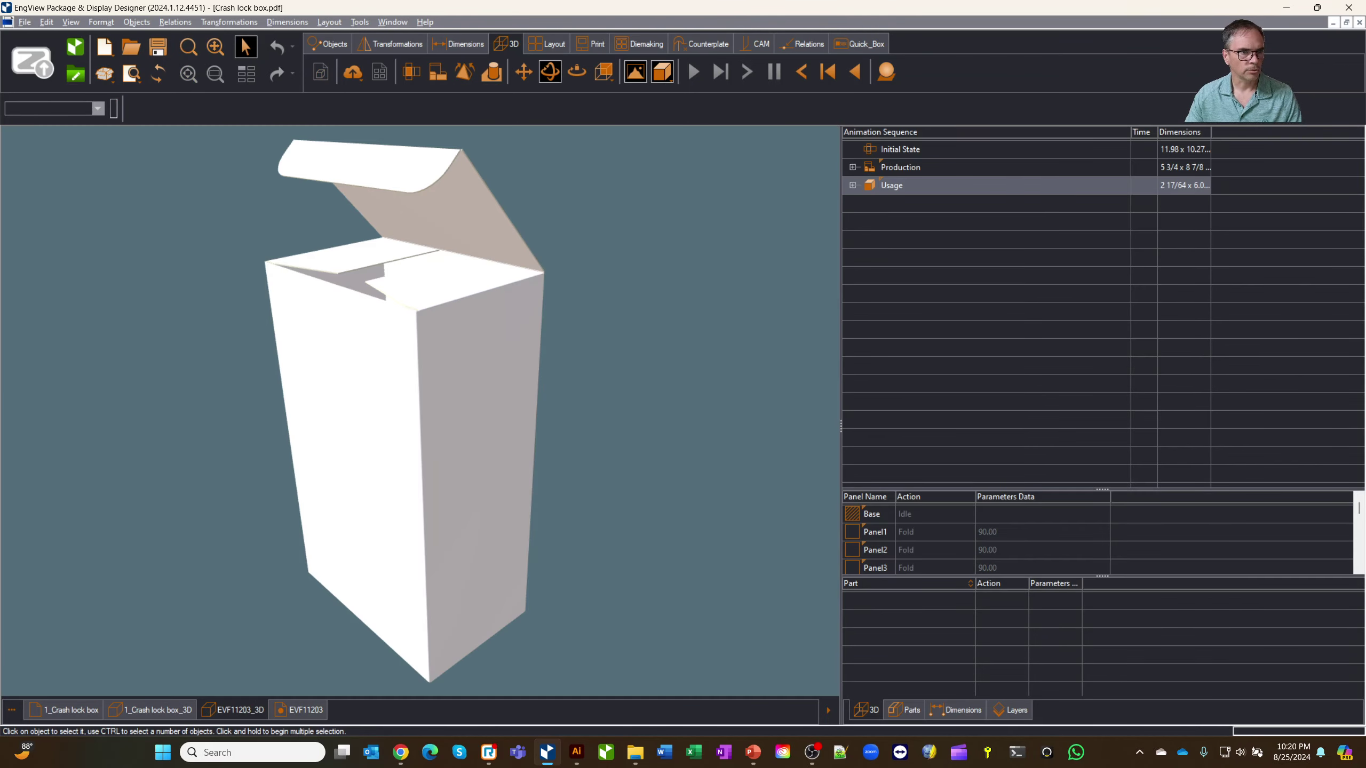
Step: Examine the folded EVF11203 box, and identify panel dimensions A and B in its 2D drawing
{"action": "left_click_drag", "start_coordinate": [607, 408], "coordinate": [737, 415]}
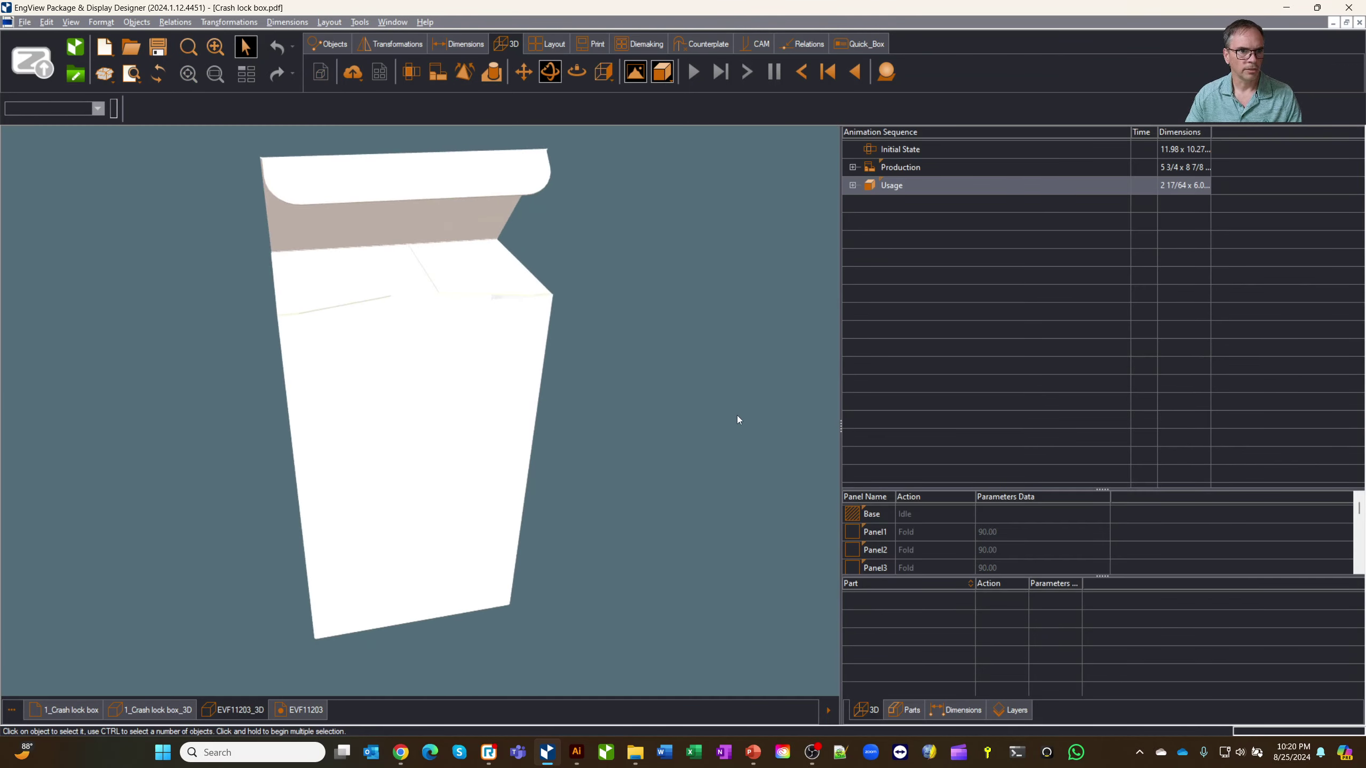
{"action": "left_click", "coordinate": [306, 710]}
{"action": "left_click", "coordinate": [880, 168]}
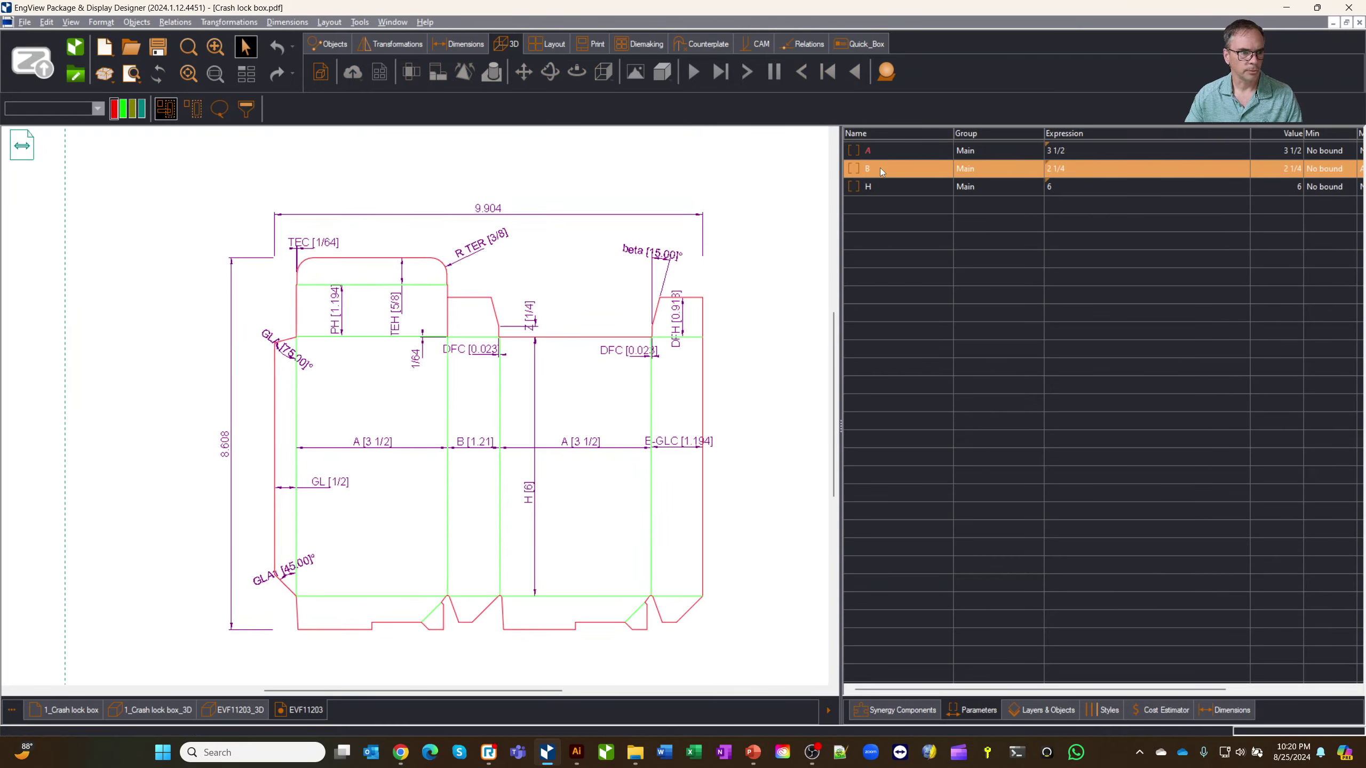
{"action": "left_click", "coordinate": [878, 152]}
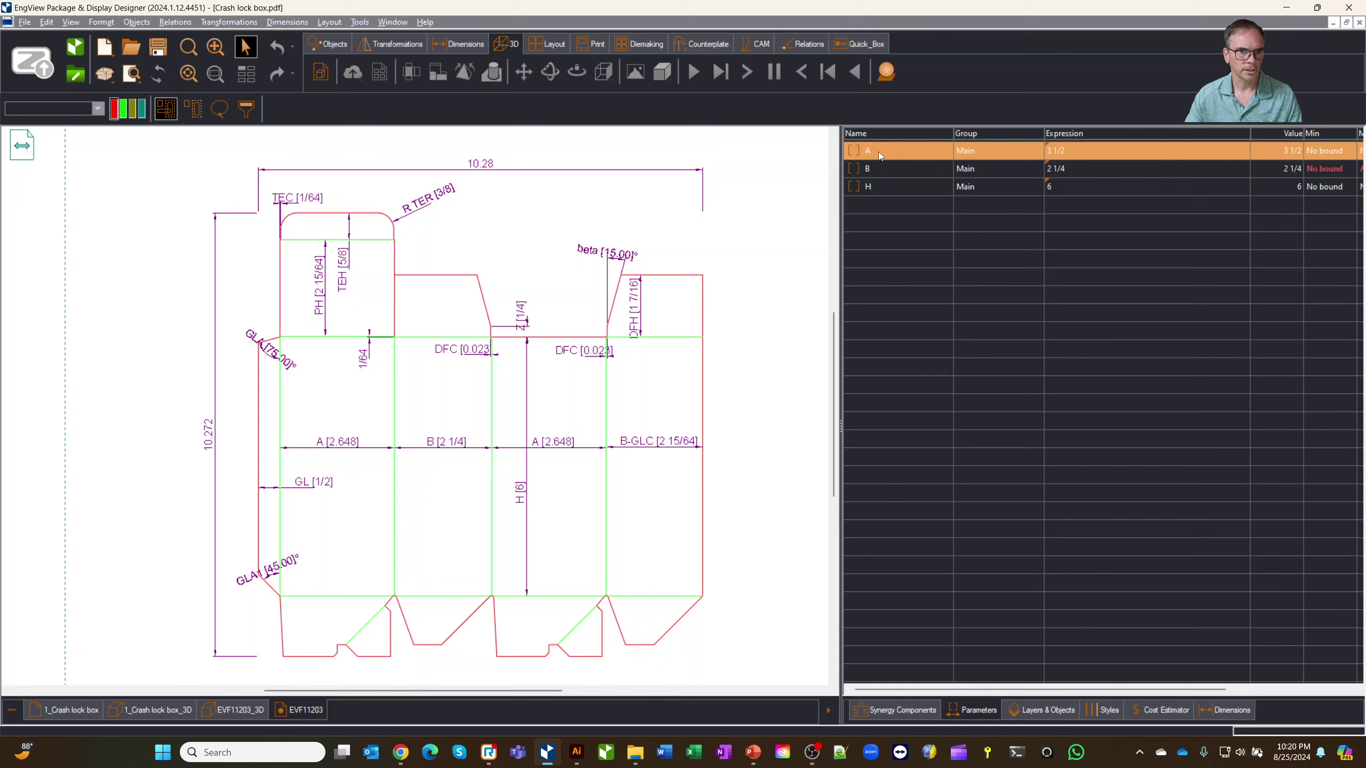
Step: Dimension the height of the second main panel in the imported crash lock box die line
{"action": "left_click", "coordinate": [79, 711]}
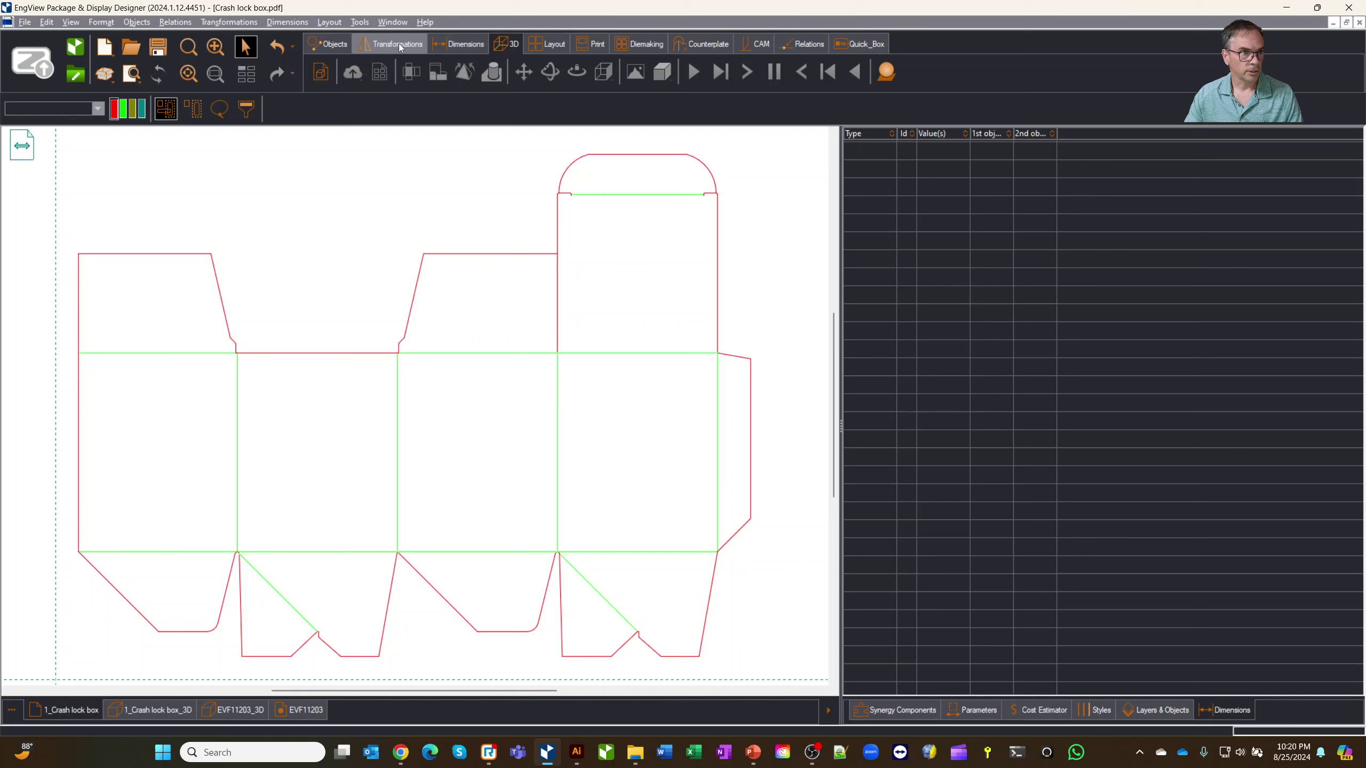
{"action": "left_click", "coordinate": [464, 45]}
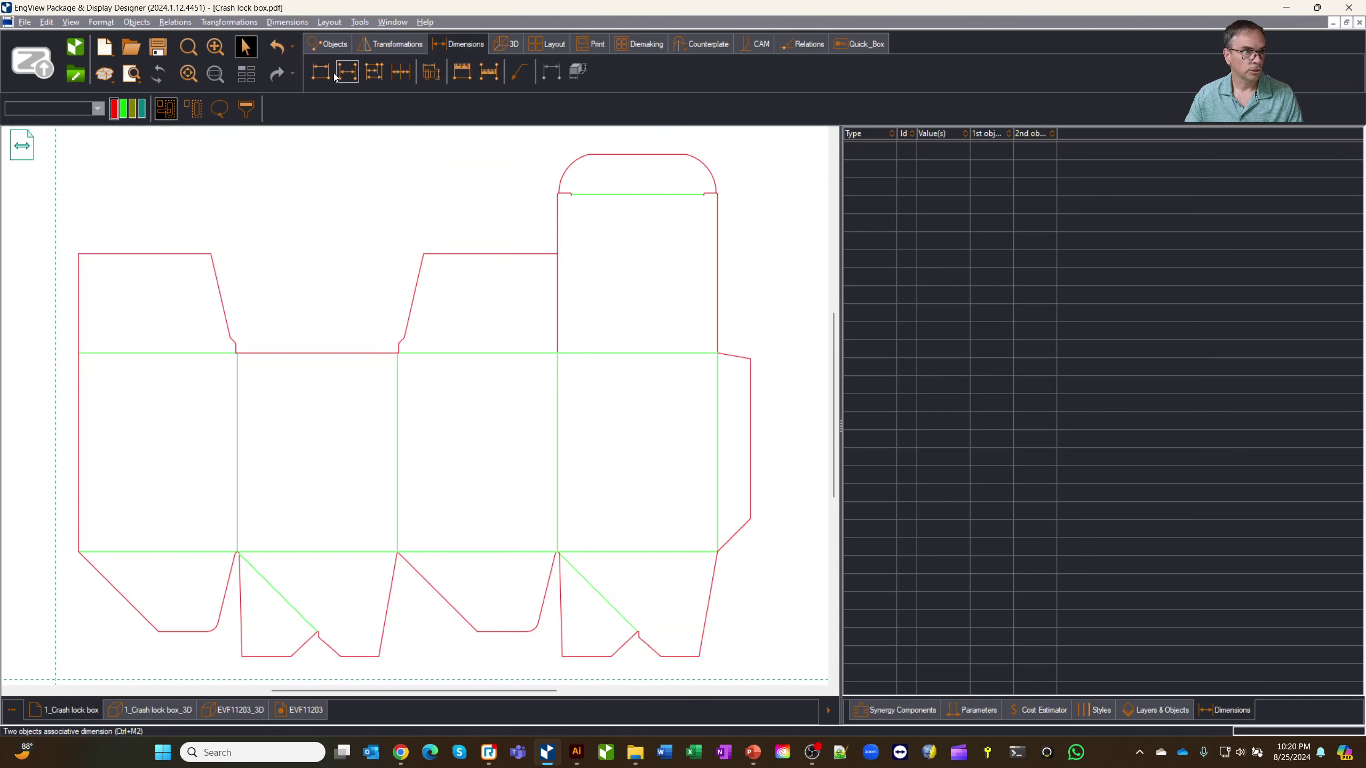
{"action": "left_click", "coordinate": [238, 444]}
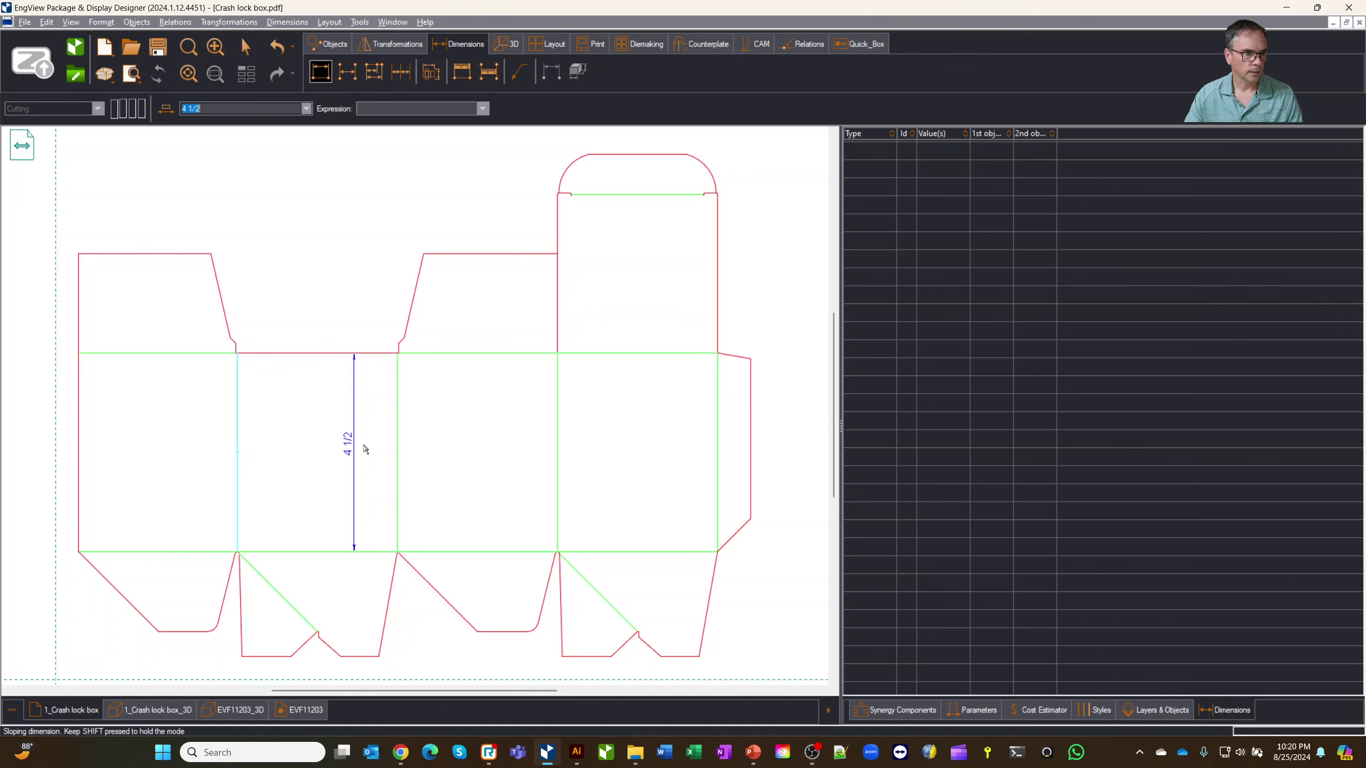
{"action": "left_click", "coordinate": [325, 448]}
{"action": "left_click", "coordinate": [399, 460]}
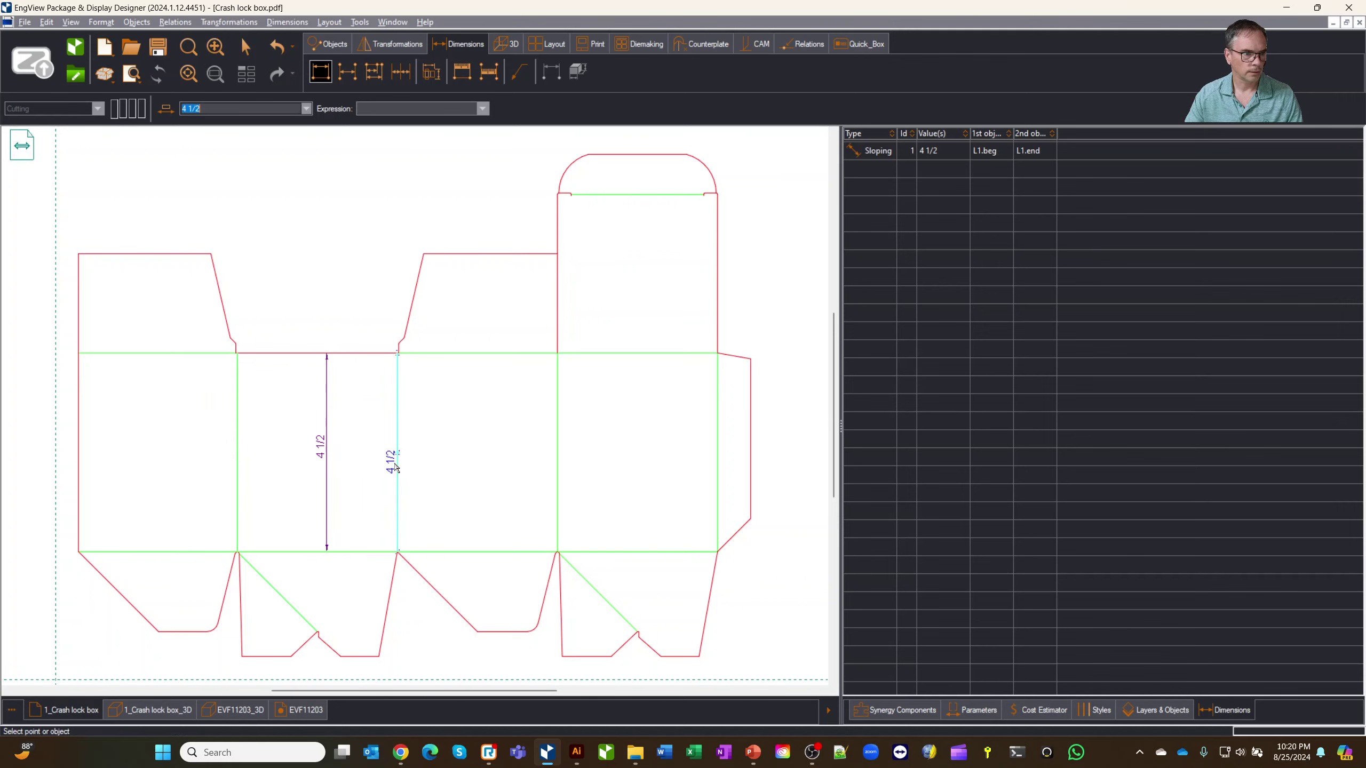
{"action": "key", "text": "Escape"}
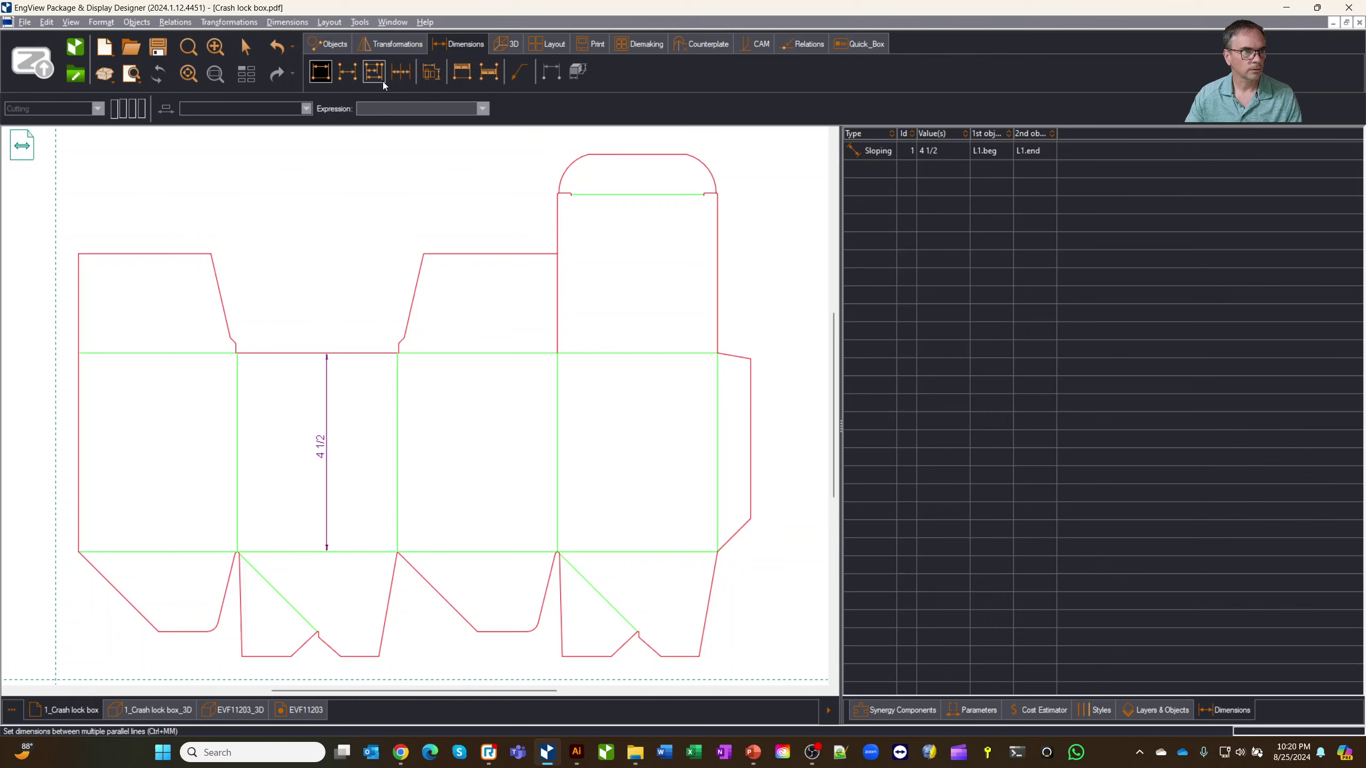
Step: Dimension the widths of the two middle main panels between their vertical crease lines
{"action": "left_click", "coordinate": [347, 72]}
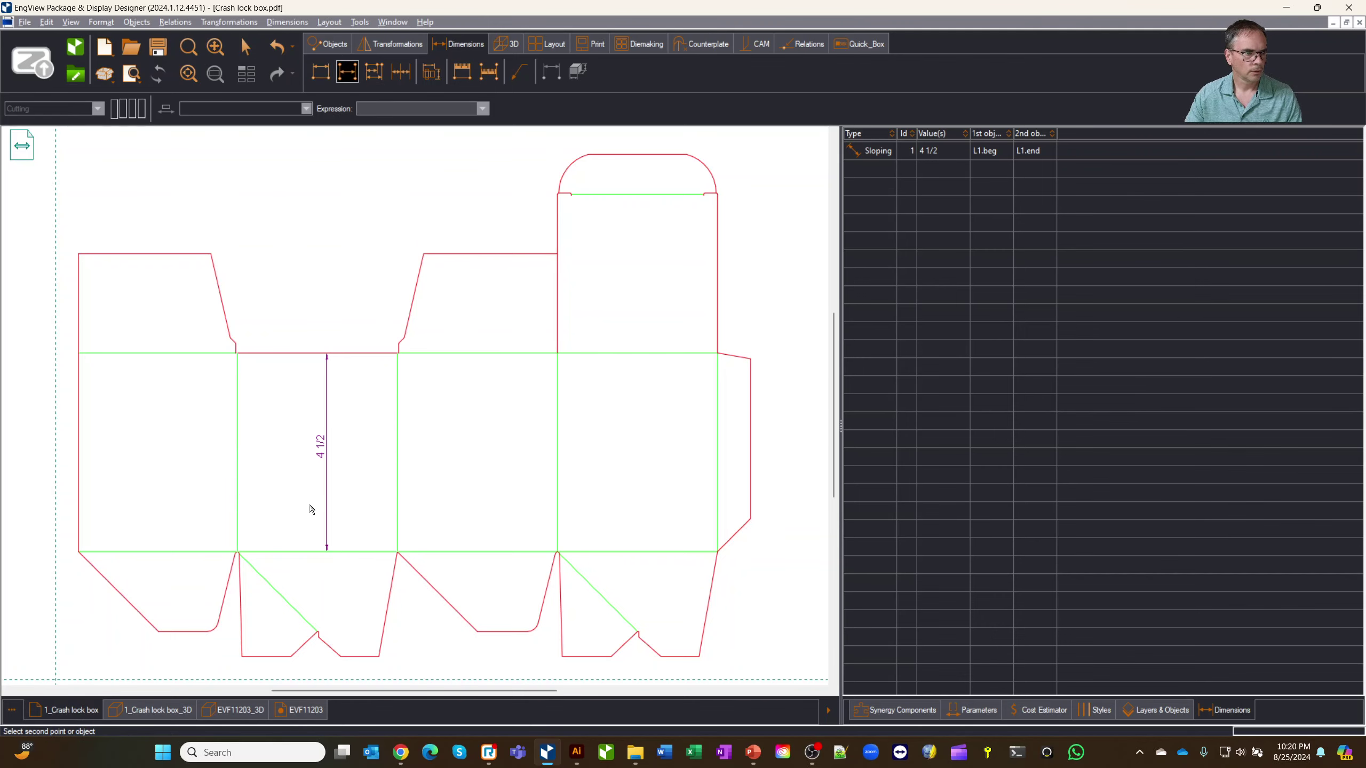
{"action": "left_click", "coordinate": [397, 518]}
{"action": "left_click", "coordinate": [398, 516]}
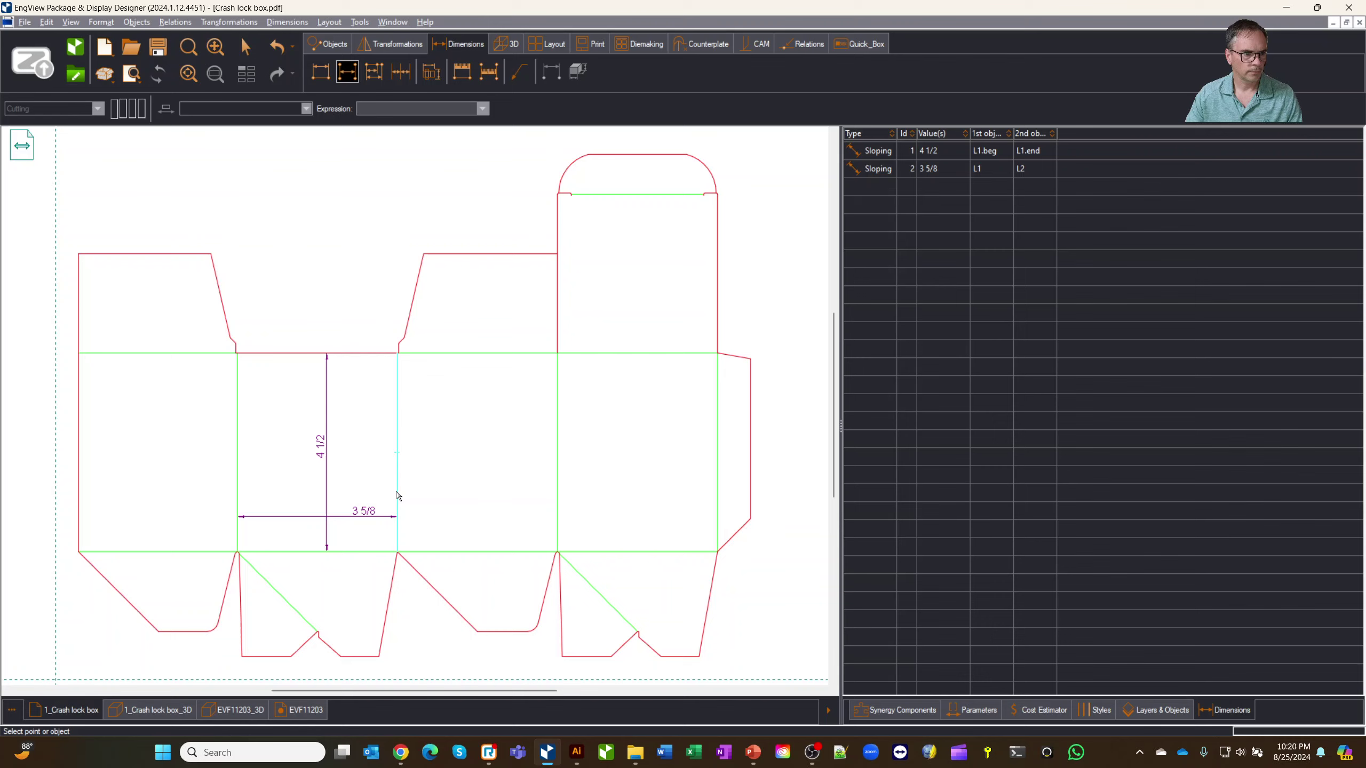
{"action": "left_click", "coordinate": [558, 472]}
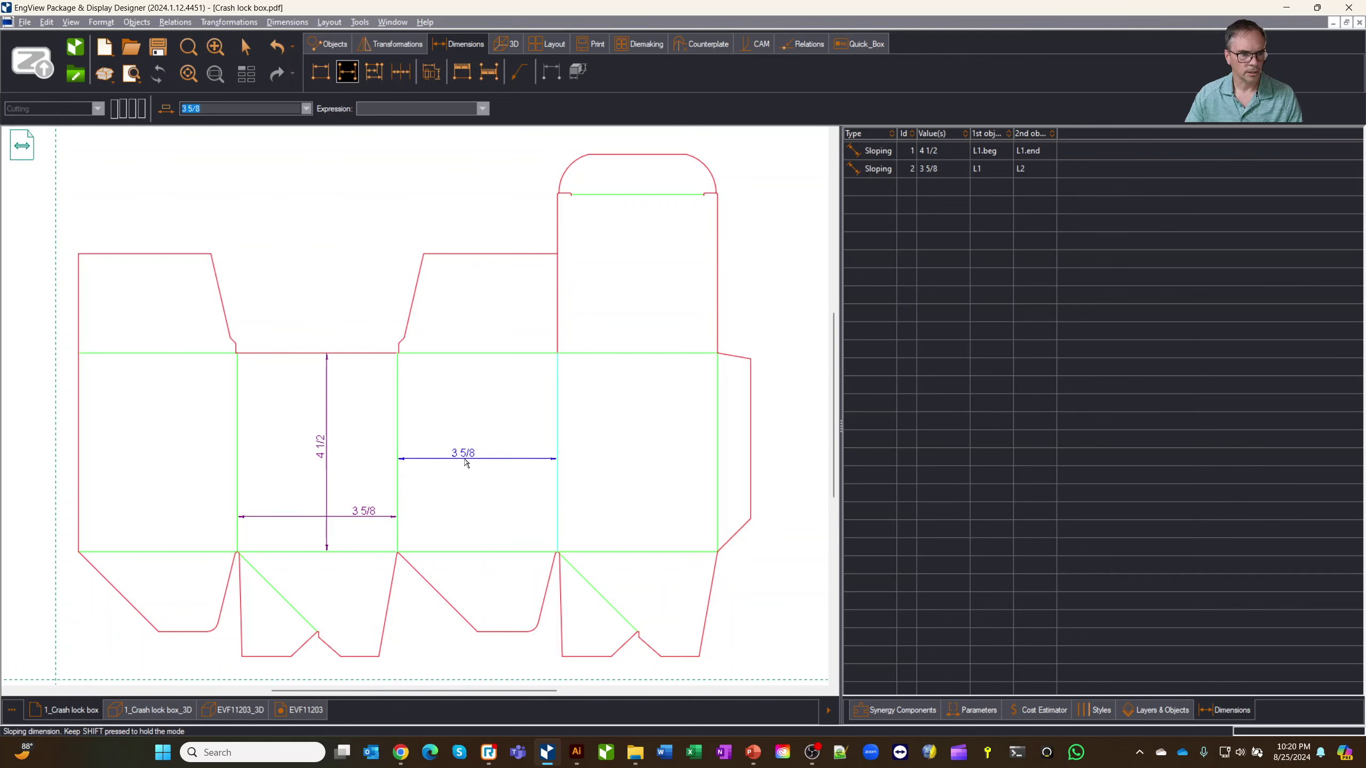
{"action": "left_click", "coordinate": [465, 461]}
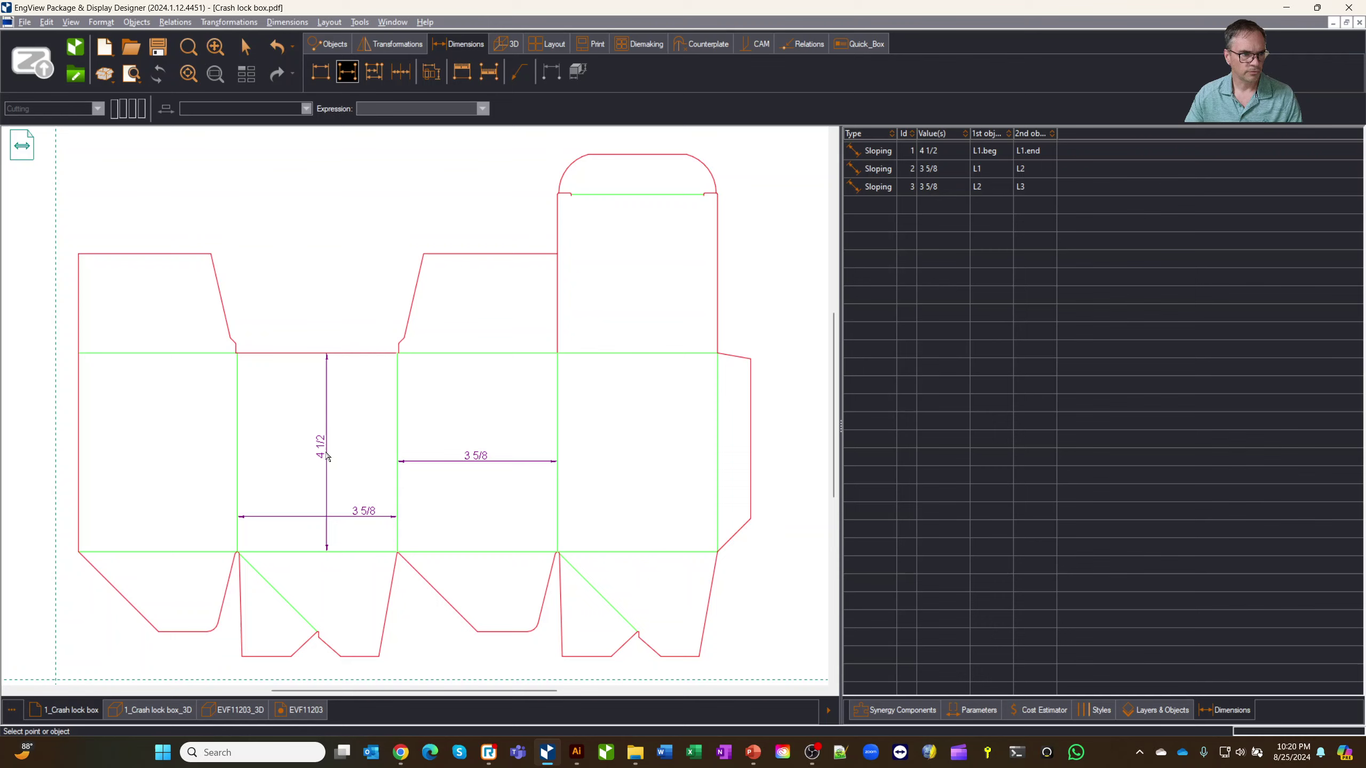
Step: Set parameter A of the EVF11203 drawing to 3 5/8
{"action": "left_click", "coordinate": [301, 710]}
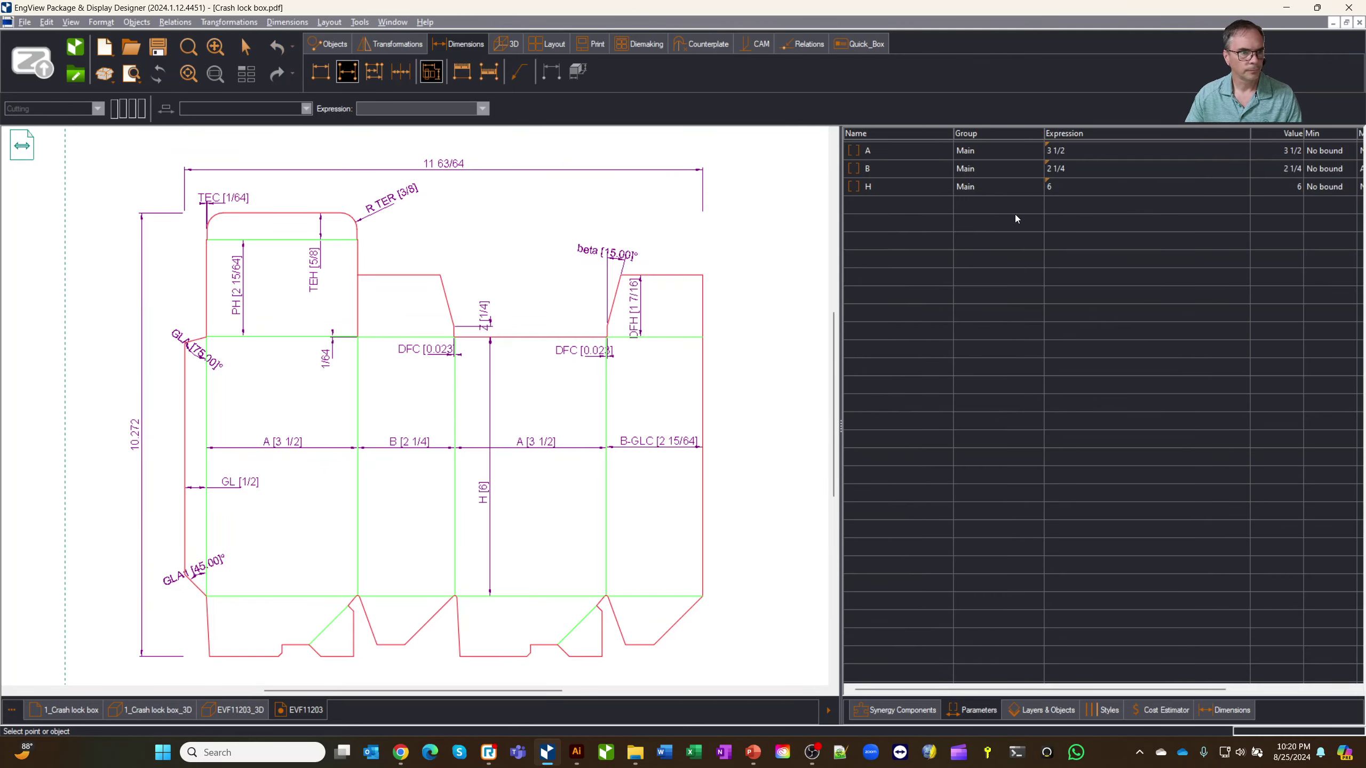
{"action": "double_click", "coordinate": [1113, 152]}
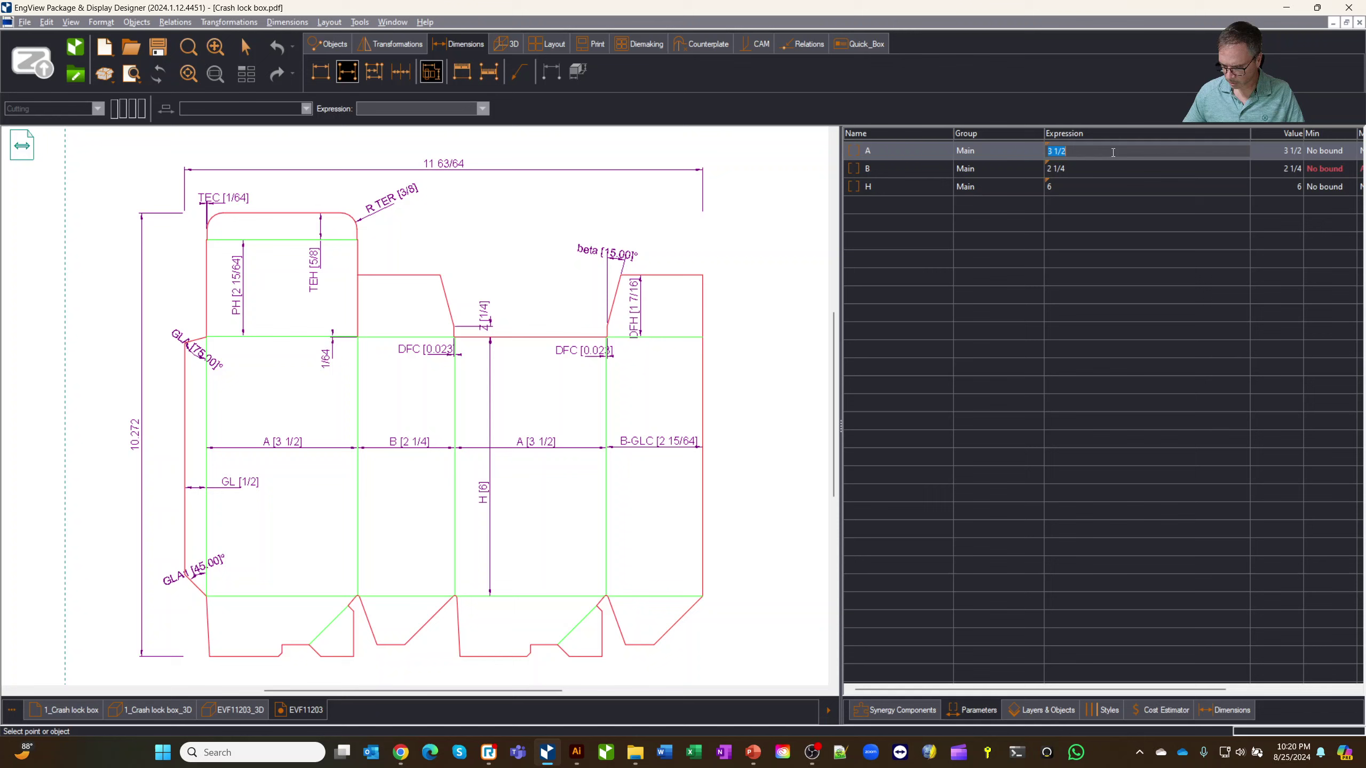
{"action": "type", "text": "3"}
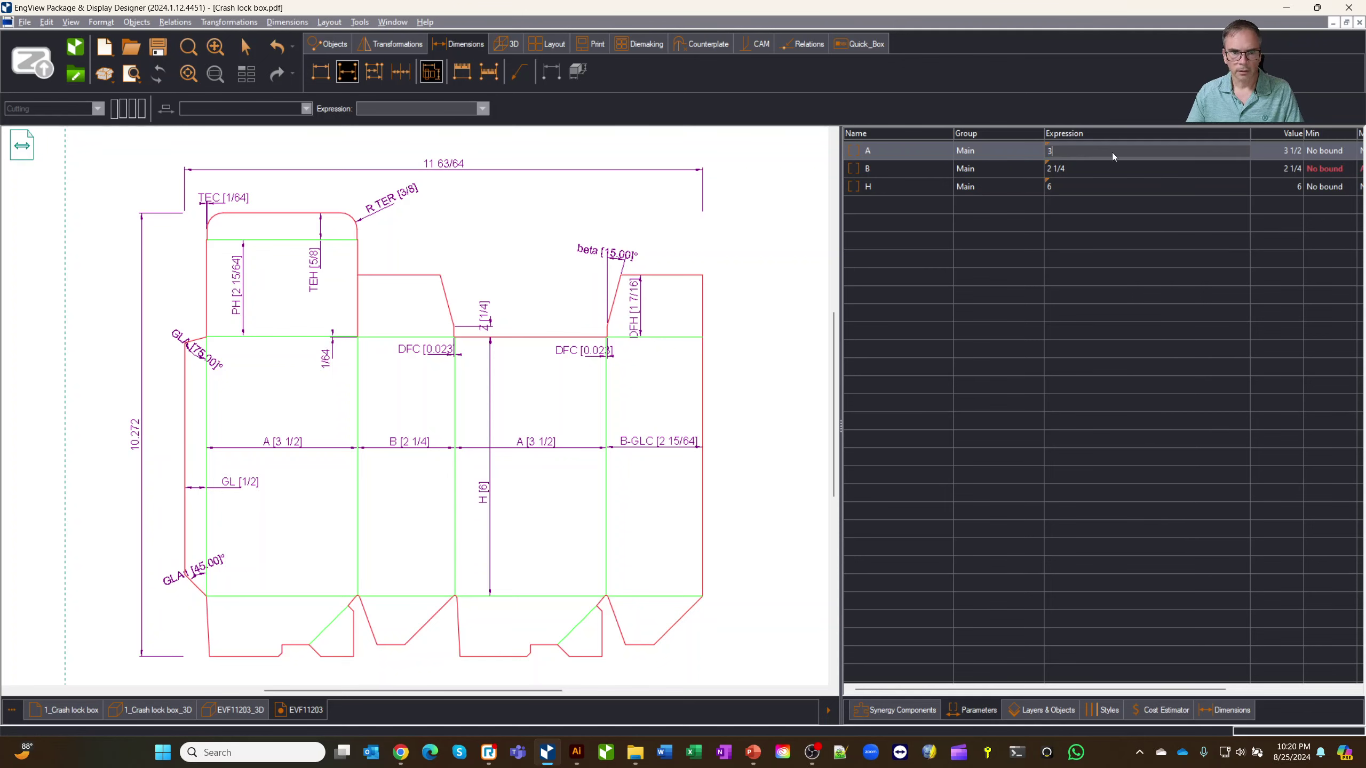
{"action": "key", "text": "alt+space"}
{"action": "key", "text": "Escape"}
{"action": "key", "text": "alt+space"}
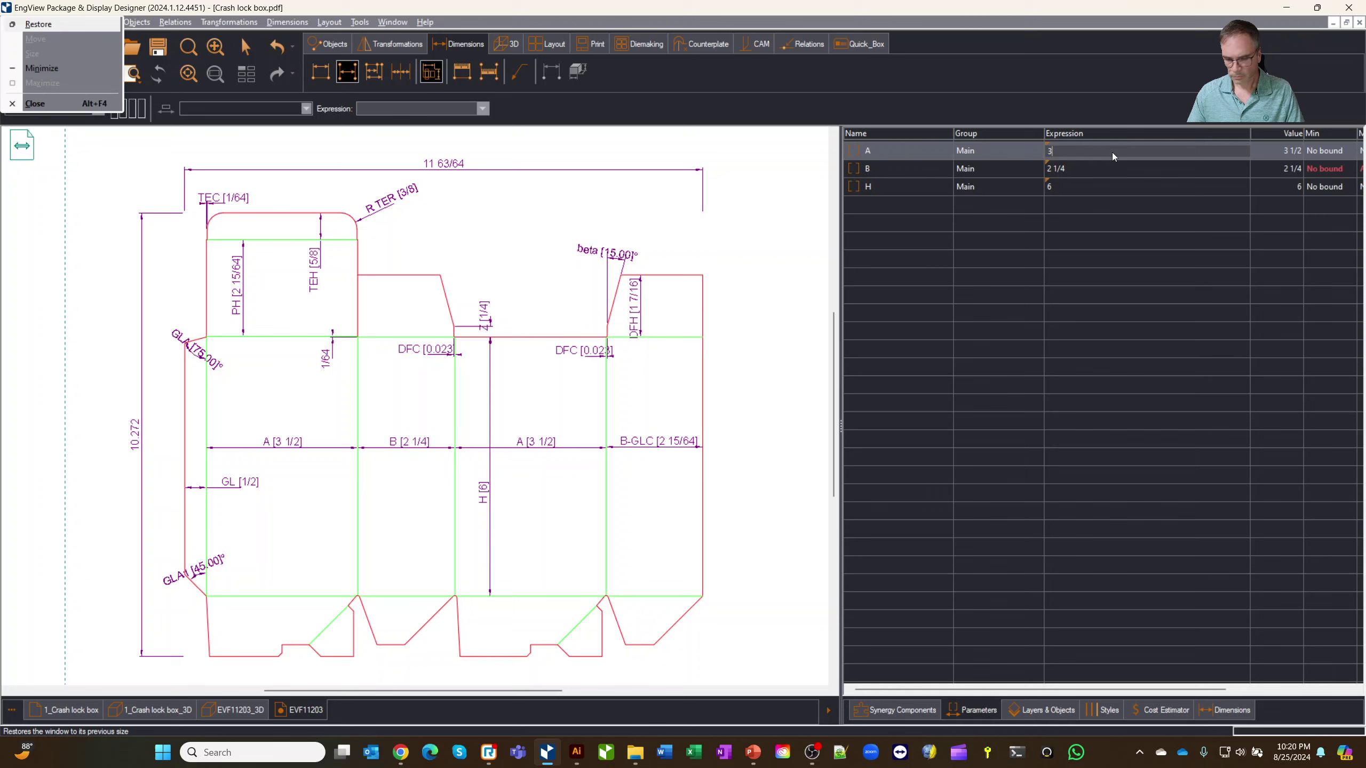
{"action": "key", "text": "Escape"}
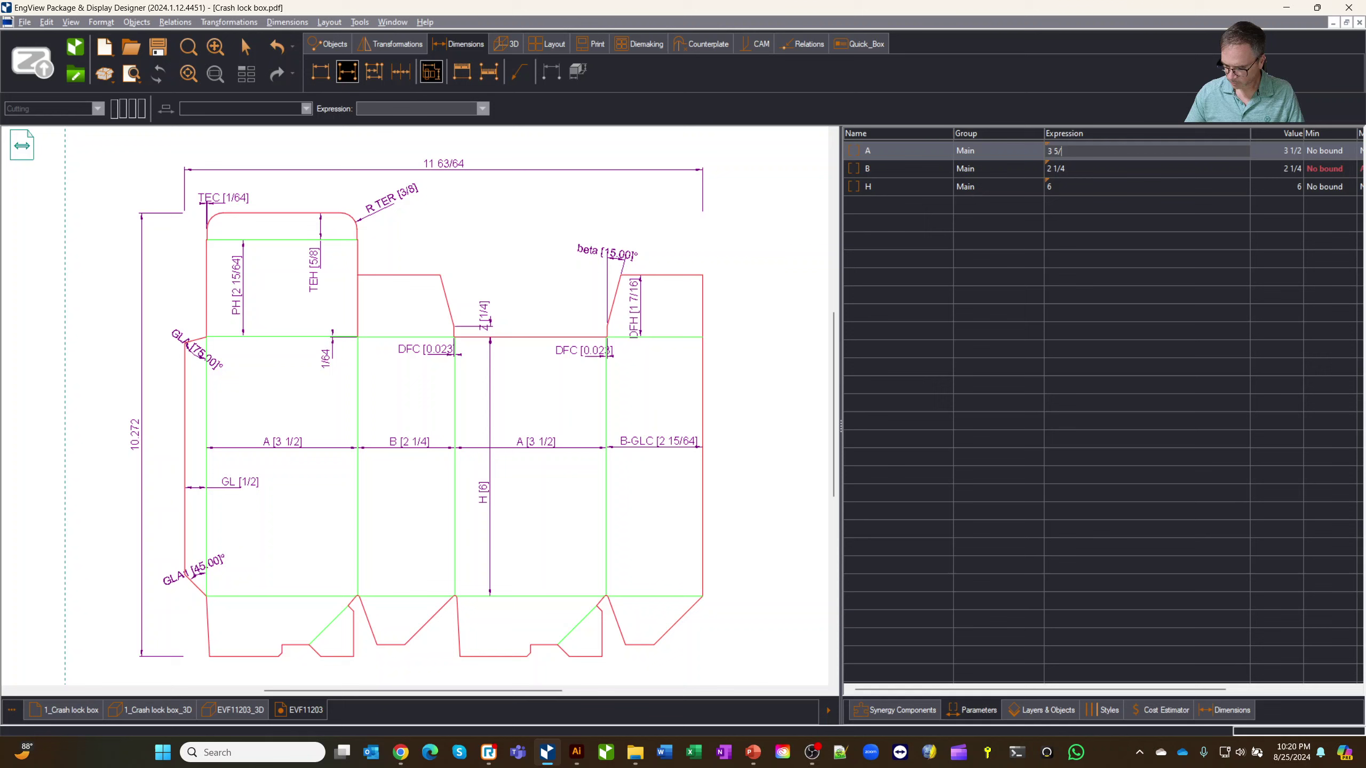
{"action": "type", "text": "8"}
Step: Set parameter B to the expression A and parameter H to 4.5 in the EVF11203 drawing
{"action": "left_click", "coordinate": [1133, 168]}
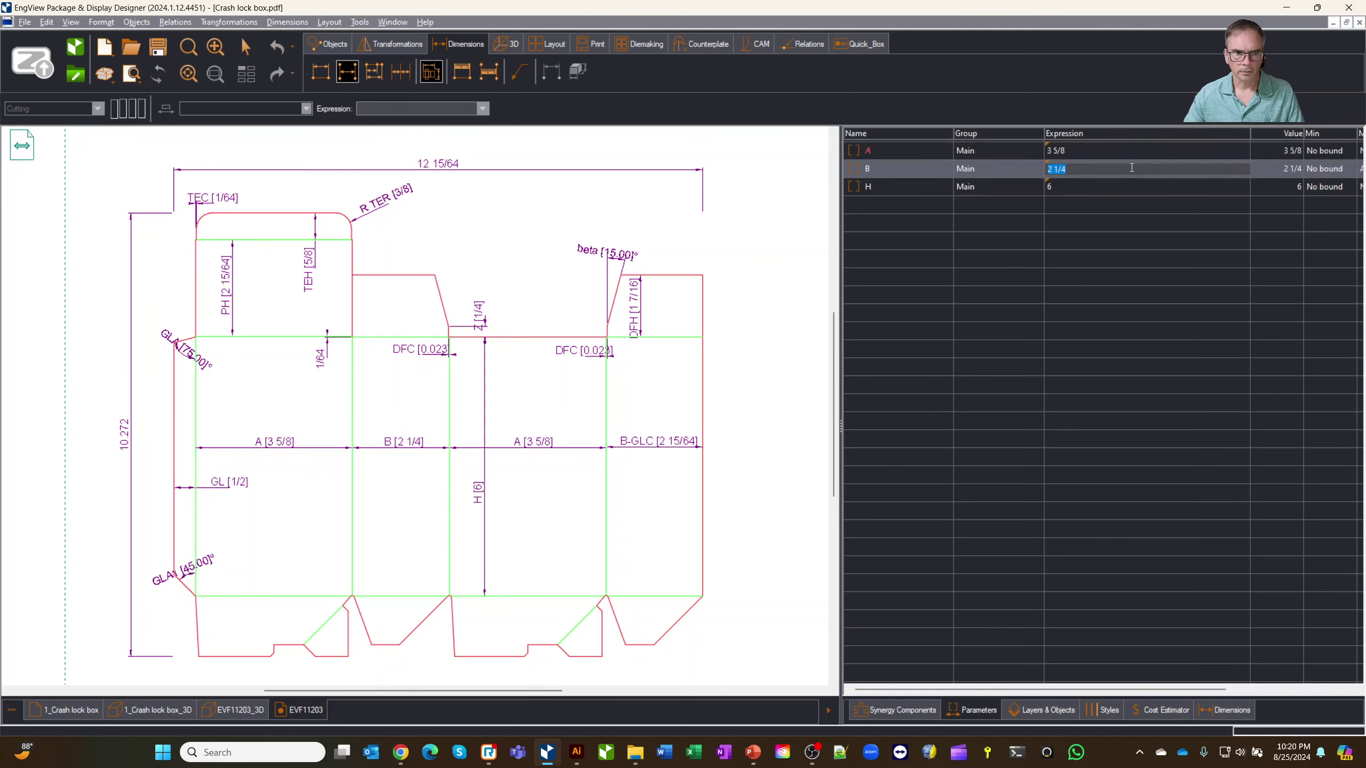
{"action": "type", "text": "A"}
{"action": "key", "text": "Return"}
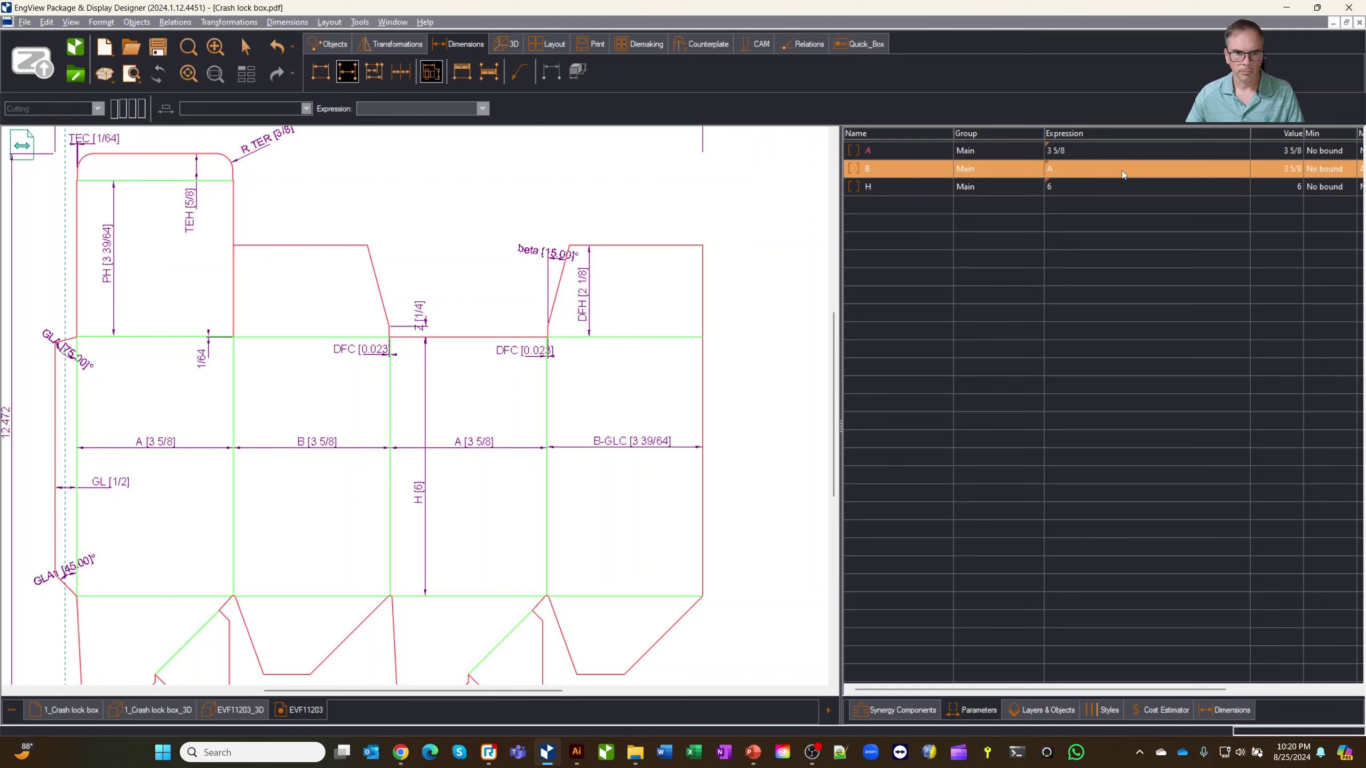
{"action": "left_click", "coordinate": [1111, 188]}
{"action": "type", "text": "4"}
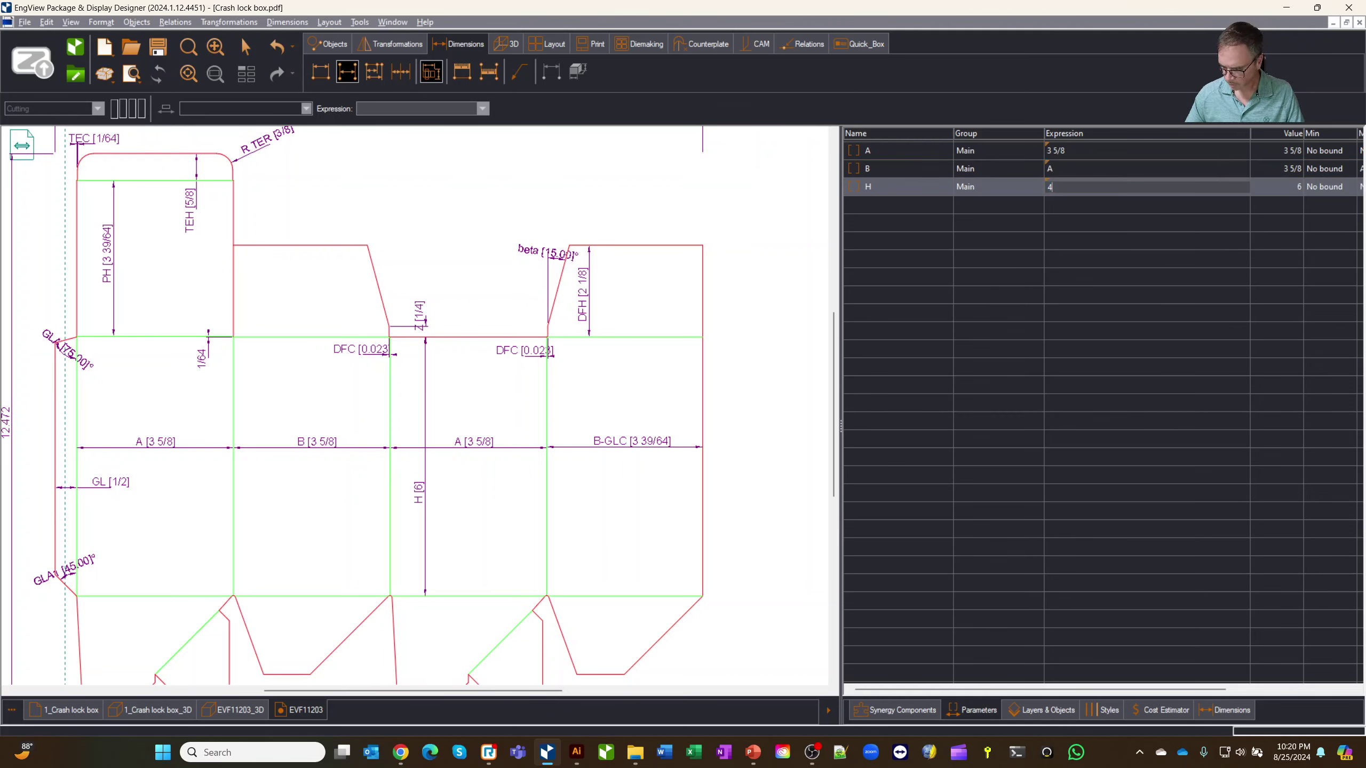
{"action": "type", "text": ".5"}
{"action": "key", "text": "Return"}
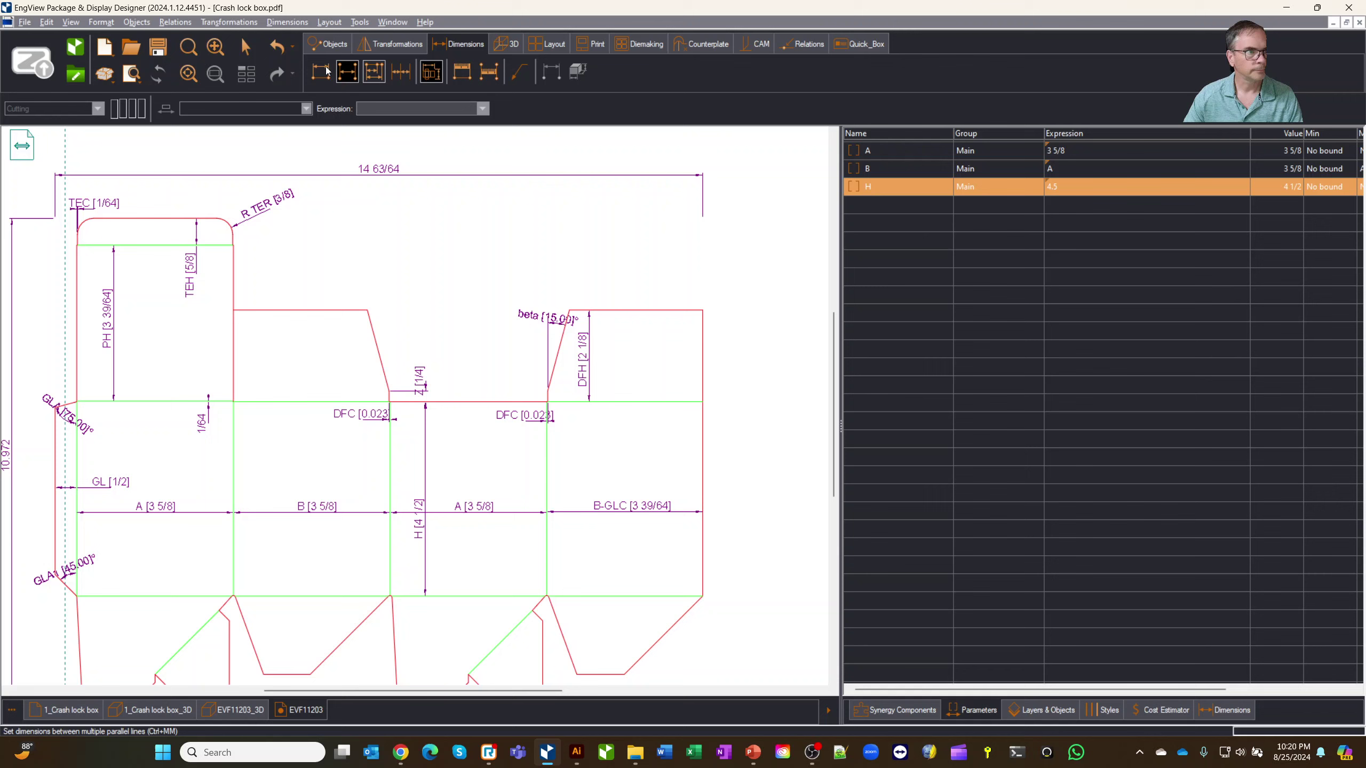
{"action": "left_click", "coordinate": [218, 51]}
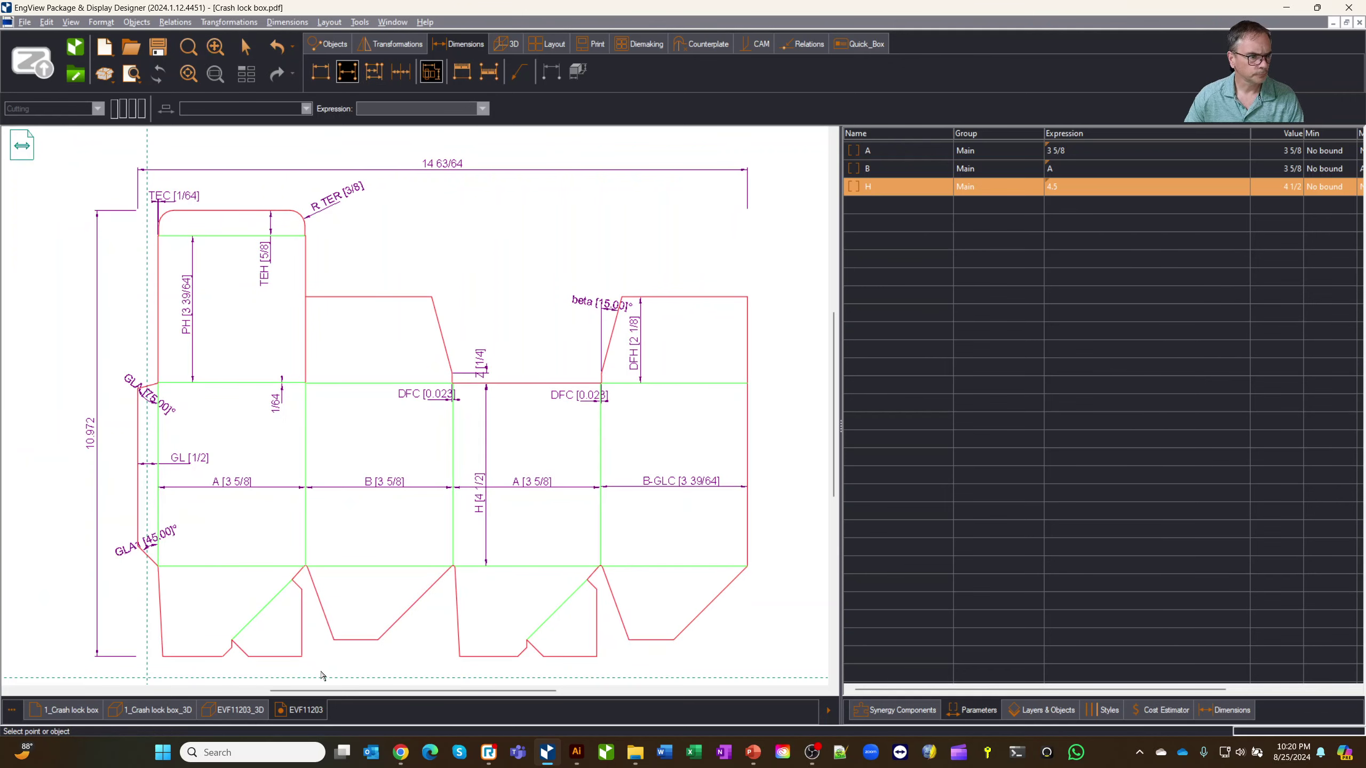
Step: Update the EVF11203 3D drawing to the resized 2D drawing and display the box as transparent
{"action": "left_click", "coordinate": [256, 709]}
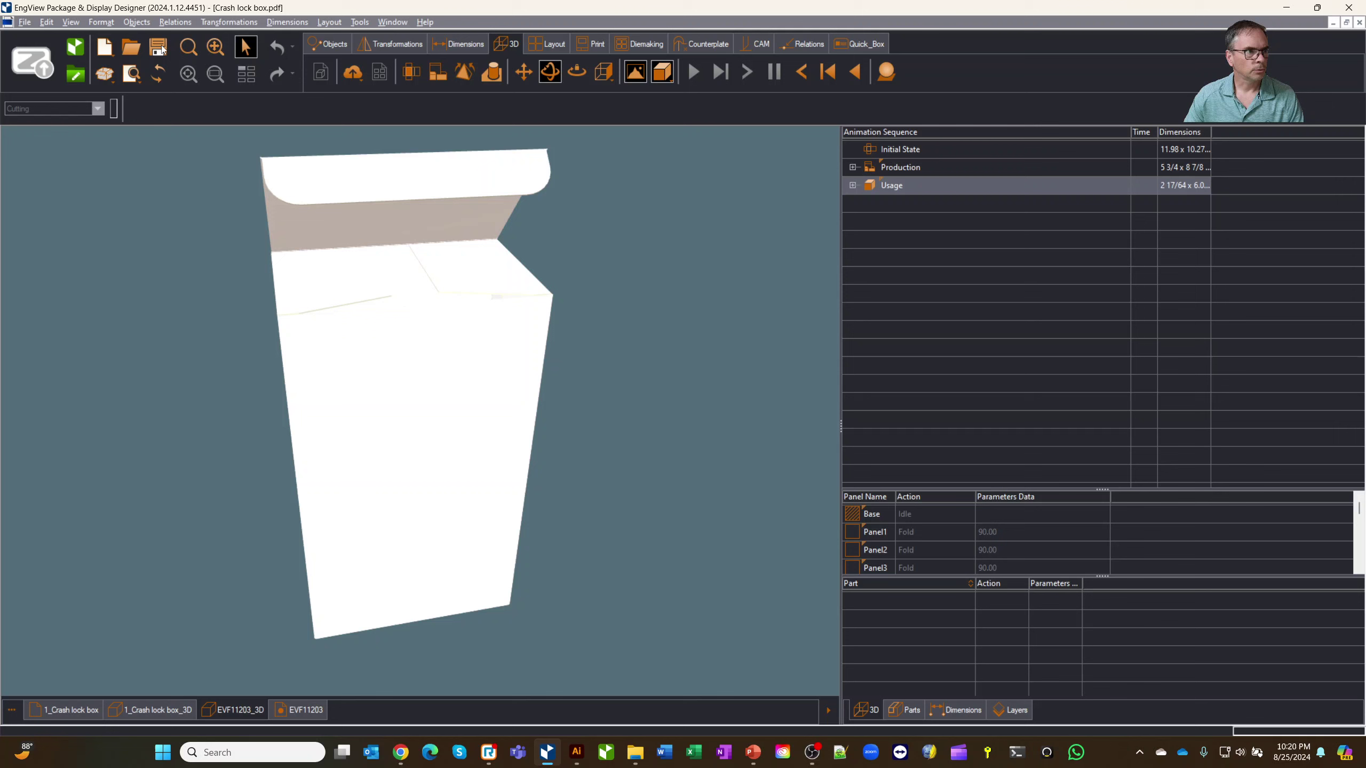
{"action": "left_click", "coordinate": [158, 74]}
{"action": "left_click_drag", "start_coordinate": [515, 214], "coordinate": [570, 180]}
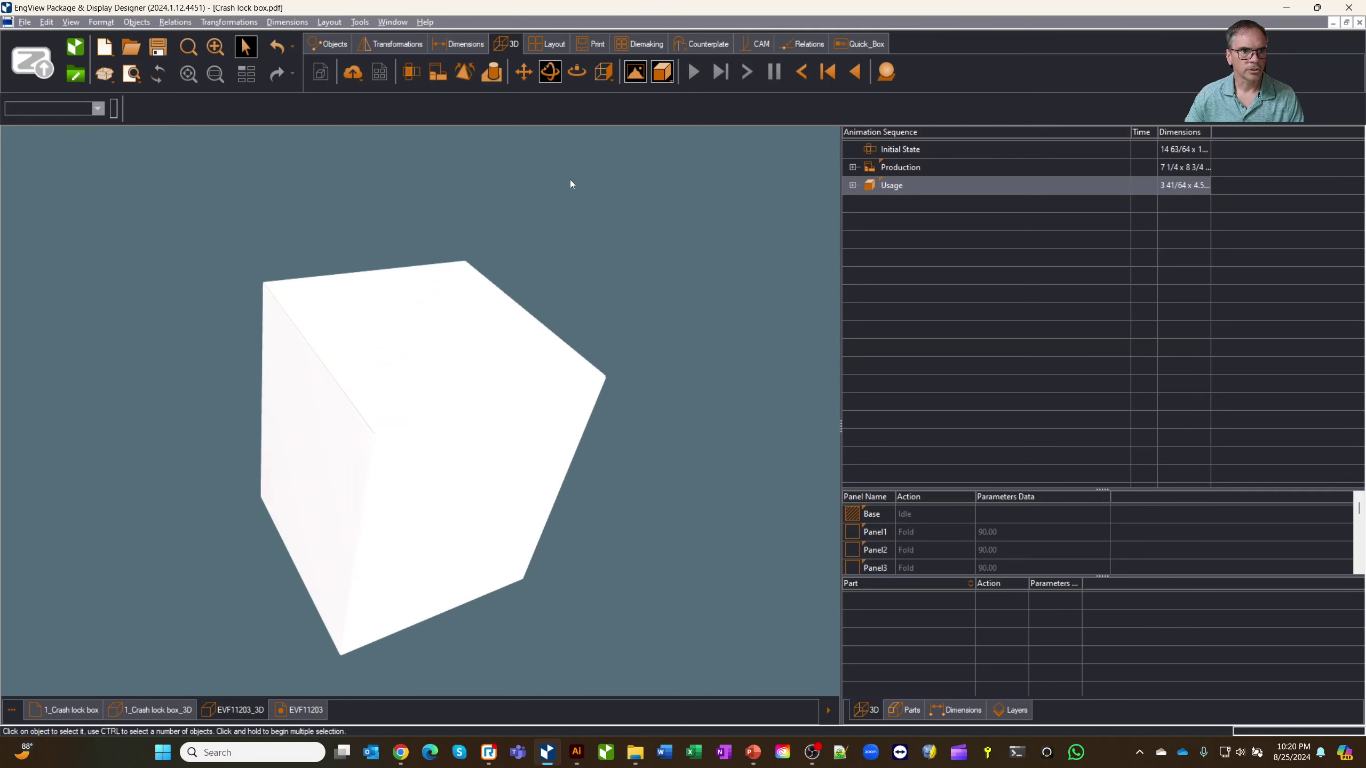
{"action": "left_click", "coordinate": [663, 73]}
{"action": "left_click", "coordinate": [679, 145]}
{"action": "left_click_drag", "start_coordinate": [737, 222], "coordinate": [714, 239]}
Step: Play the folding animation of the resized EVF11203 box from its Initial State
{"action": "left_click", "coordinate": [906, 151]}
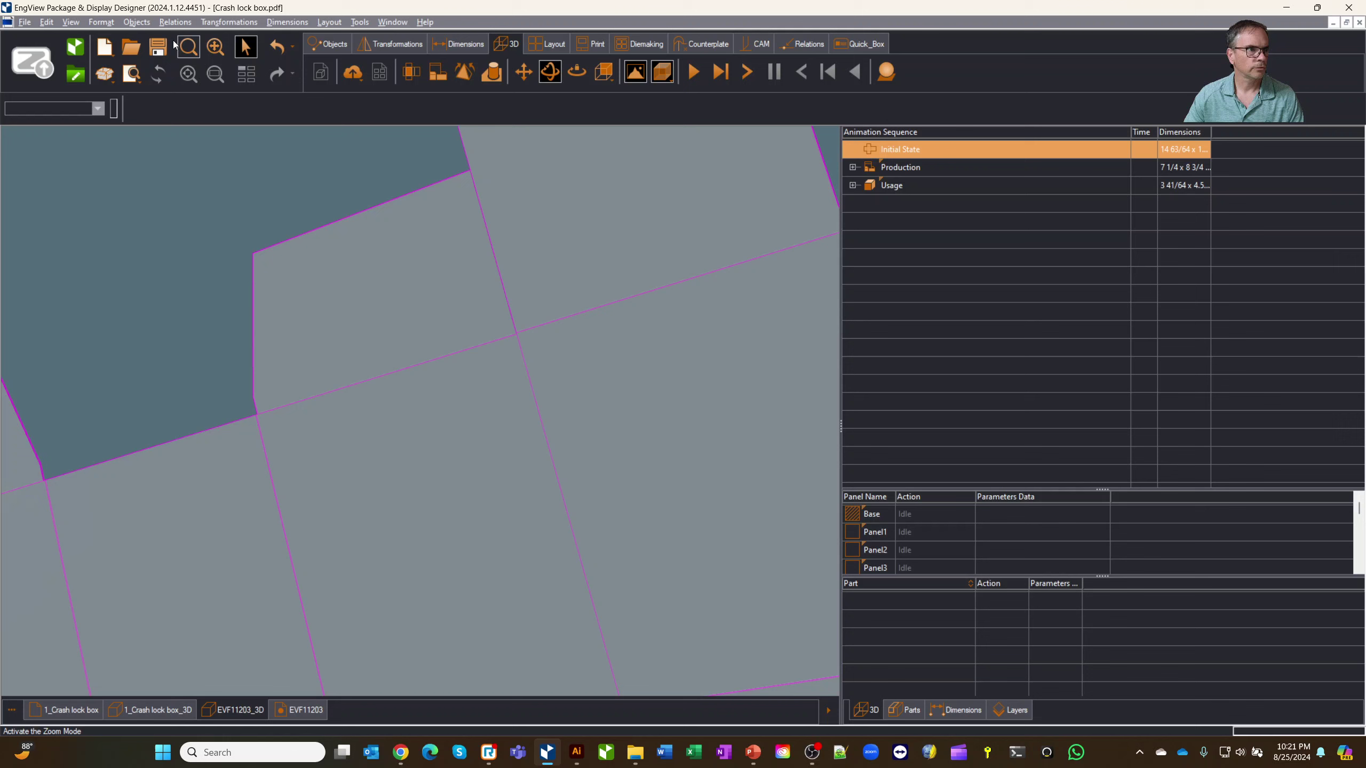
{"action": "left_click", "coordinate": [217, 48]}
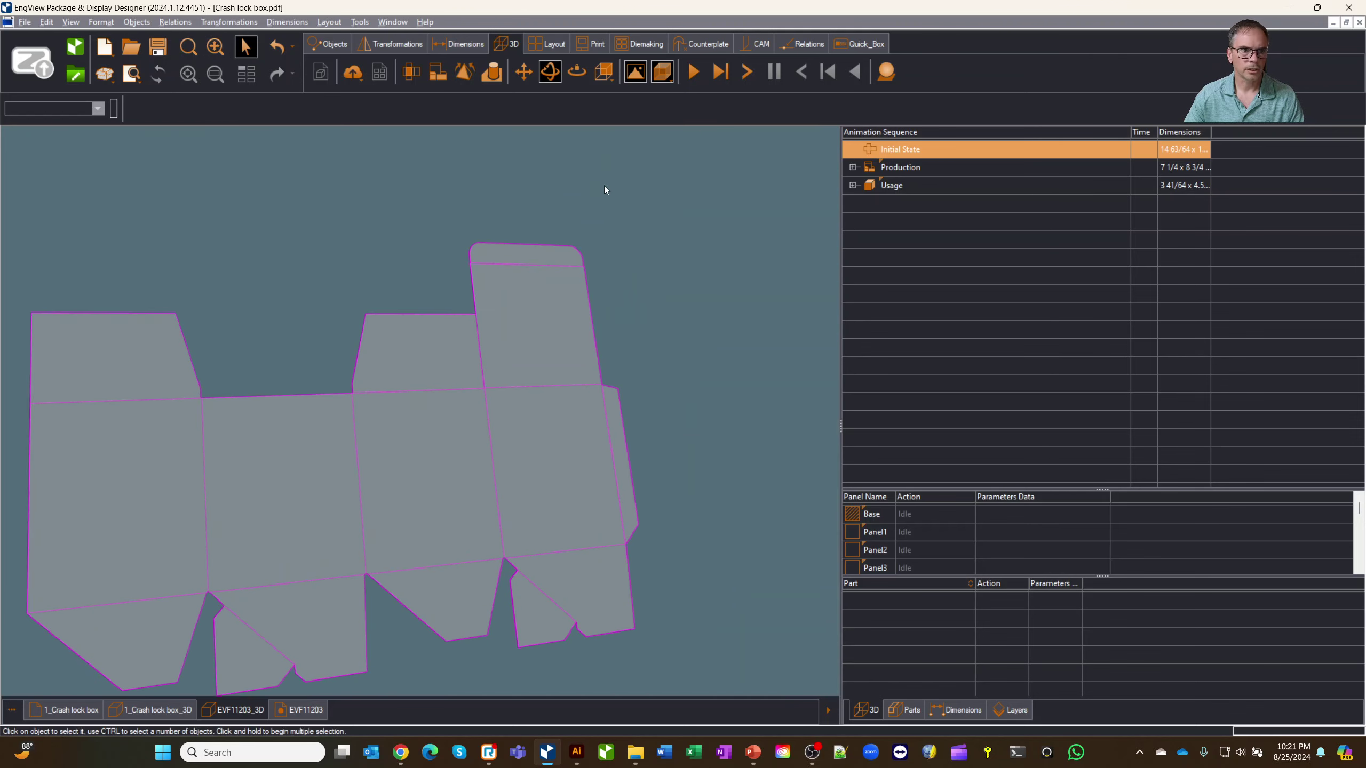
{"action": "left_click", "coordinate": [693, 71]}
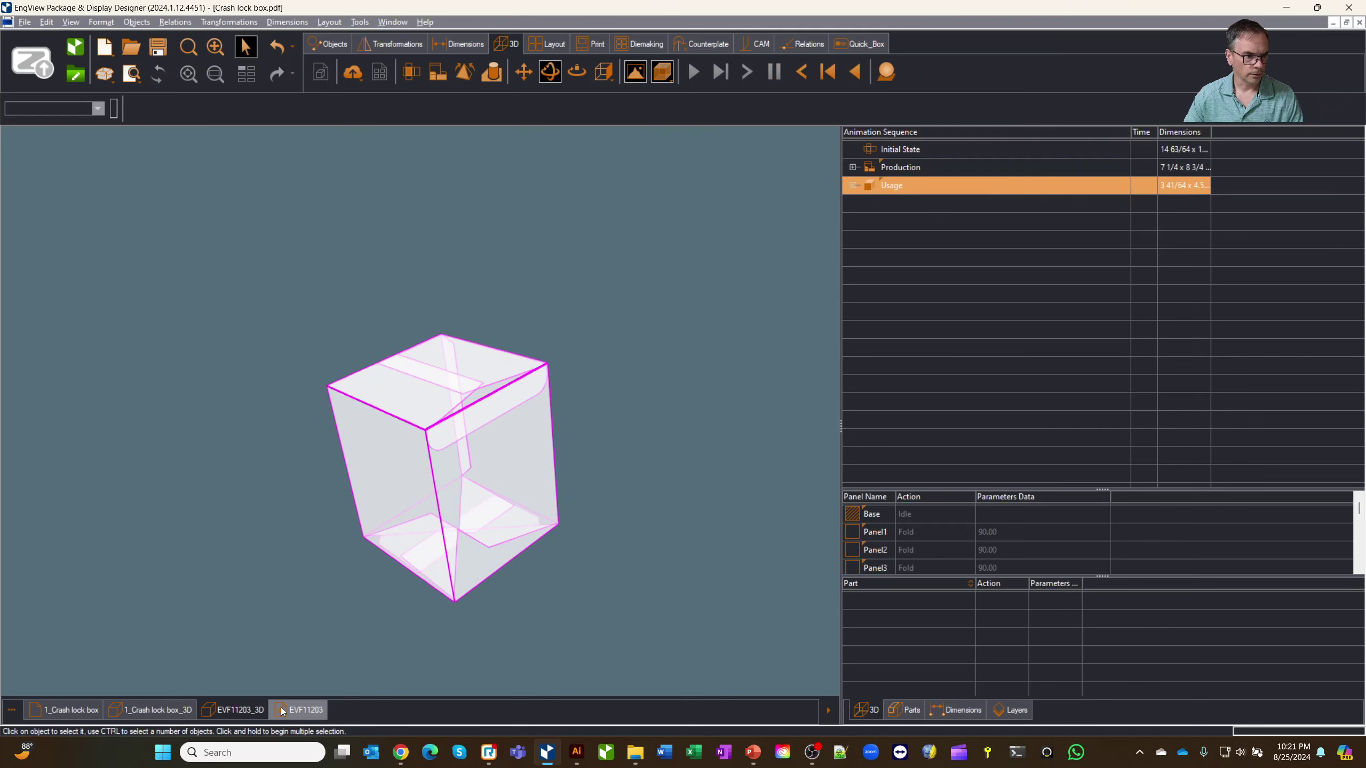
Step: Try the expression A-.5 for parameter B in the EVF11203 2D drawing, and restore it to A
{"action": "left_click", "coordinate": [298, 710]}
{"action": "left_click", "coordinate": [943, 169]}
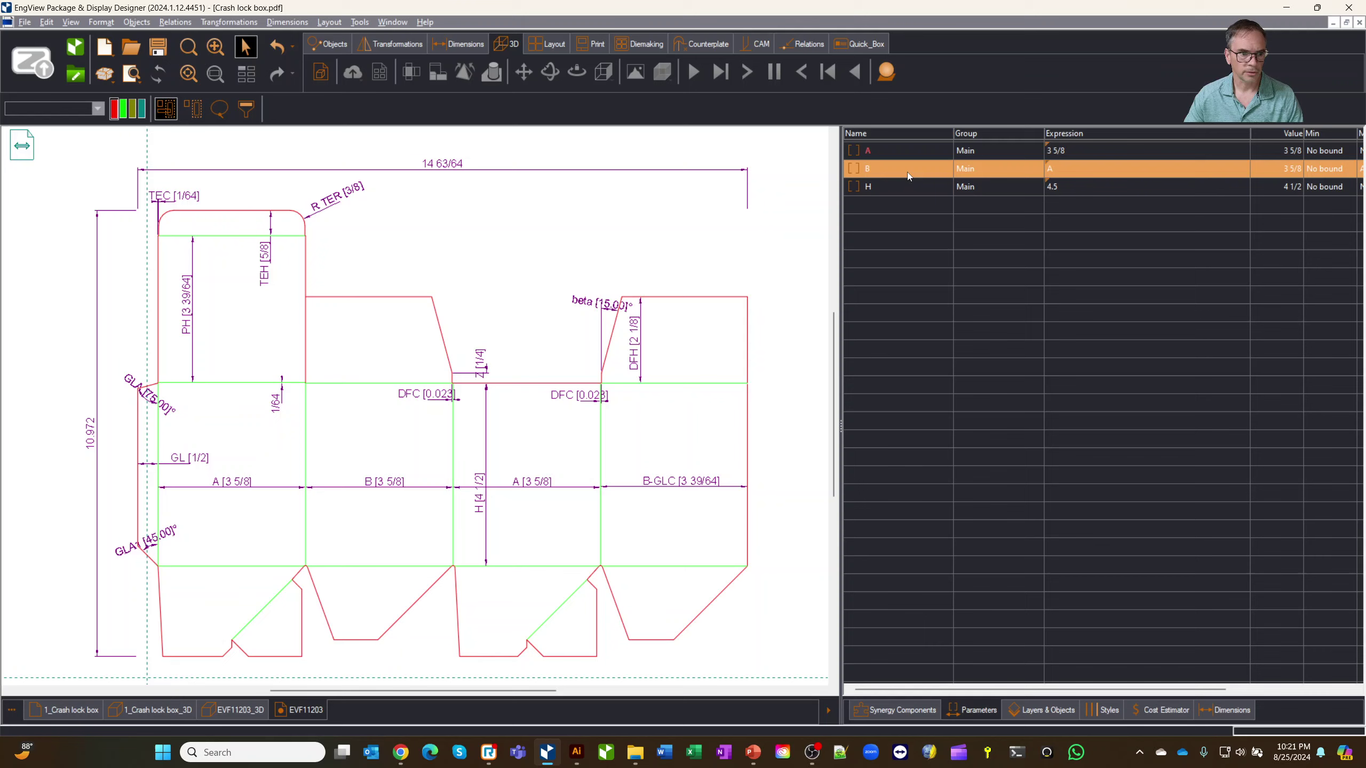
{"action": "left_click", "coordinate": [1066, 168]}
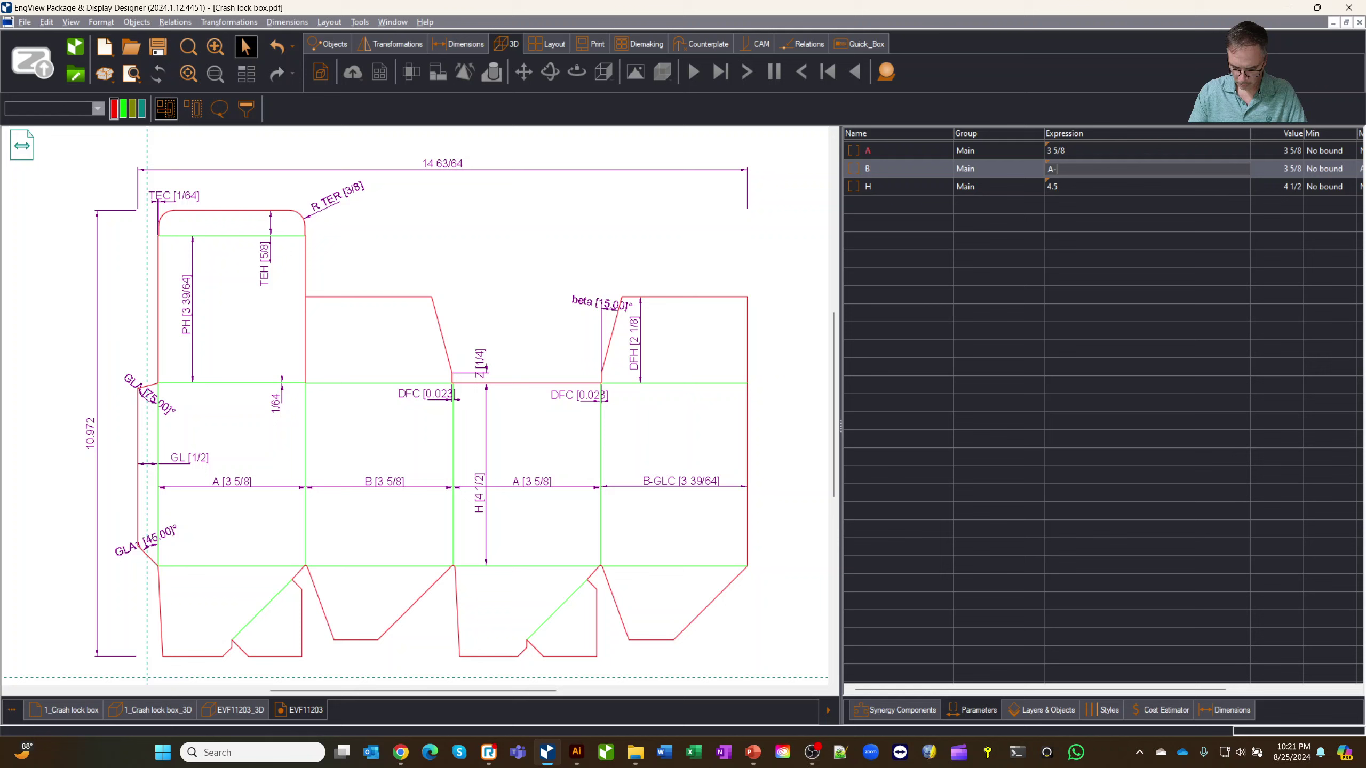
{"action": "key", "text": "Return"}
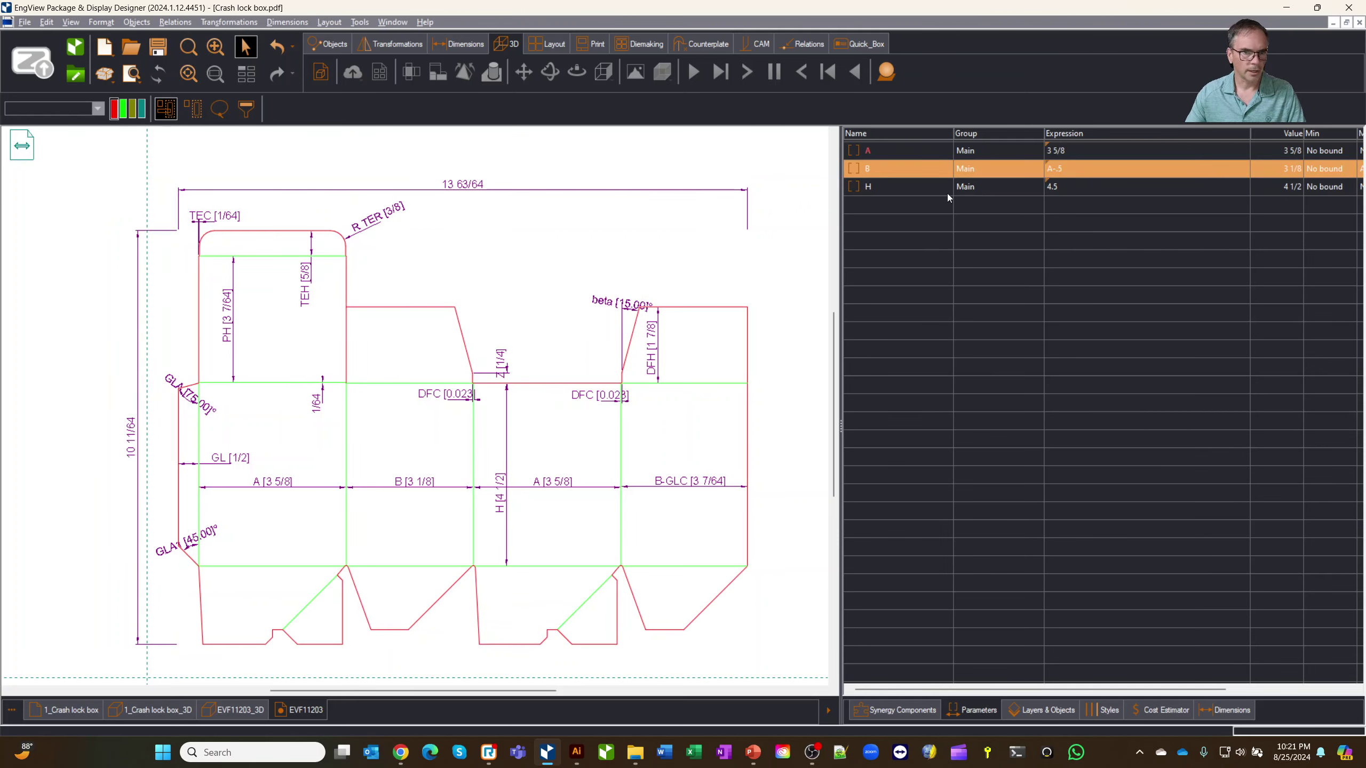
{"action": "left_click", "coordinate": [1075, 167]}
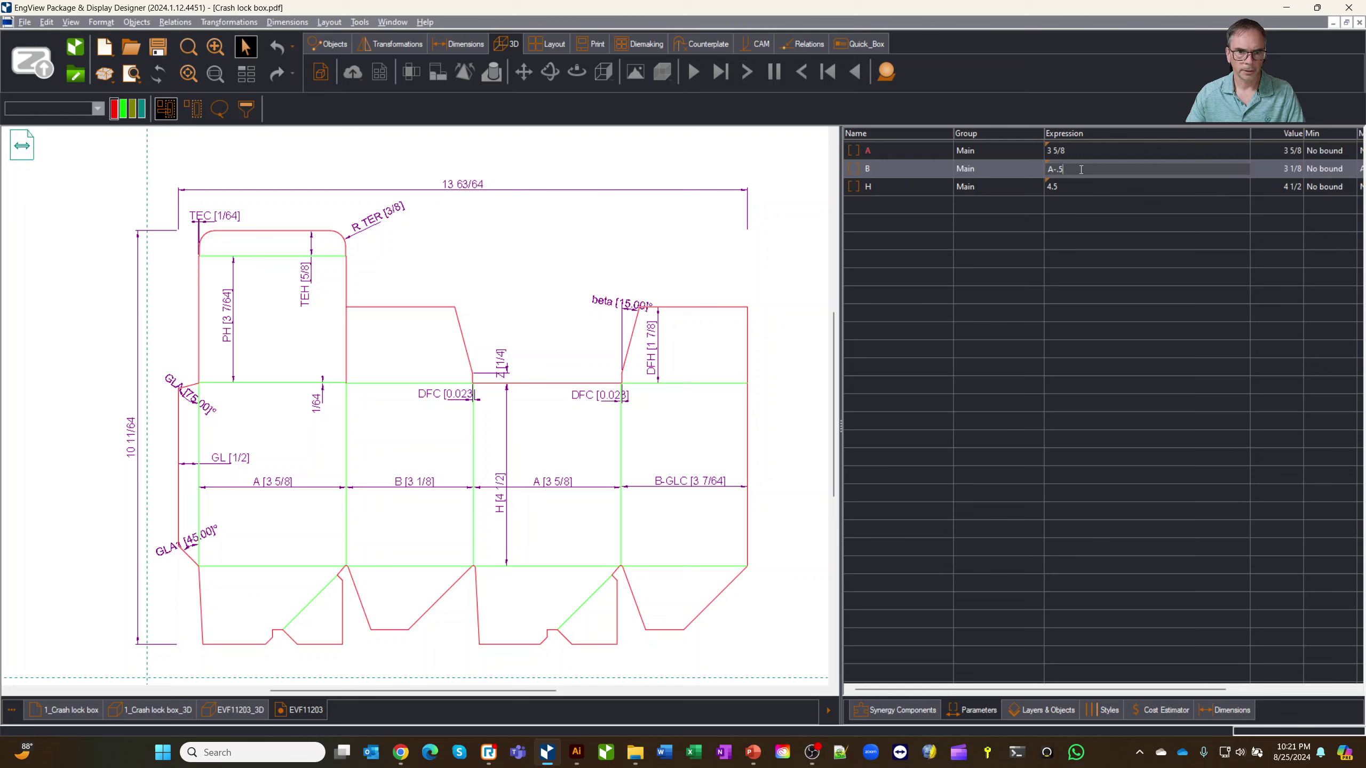
{"action": "key", "text": "BackSpace"}
{"action": "key", "text": "Return"}
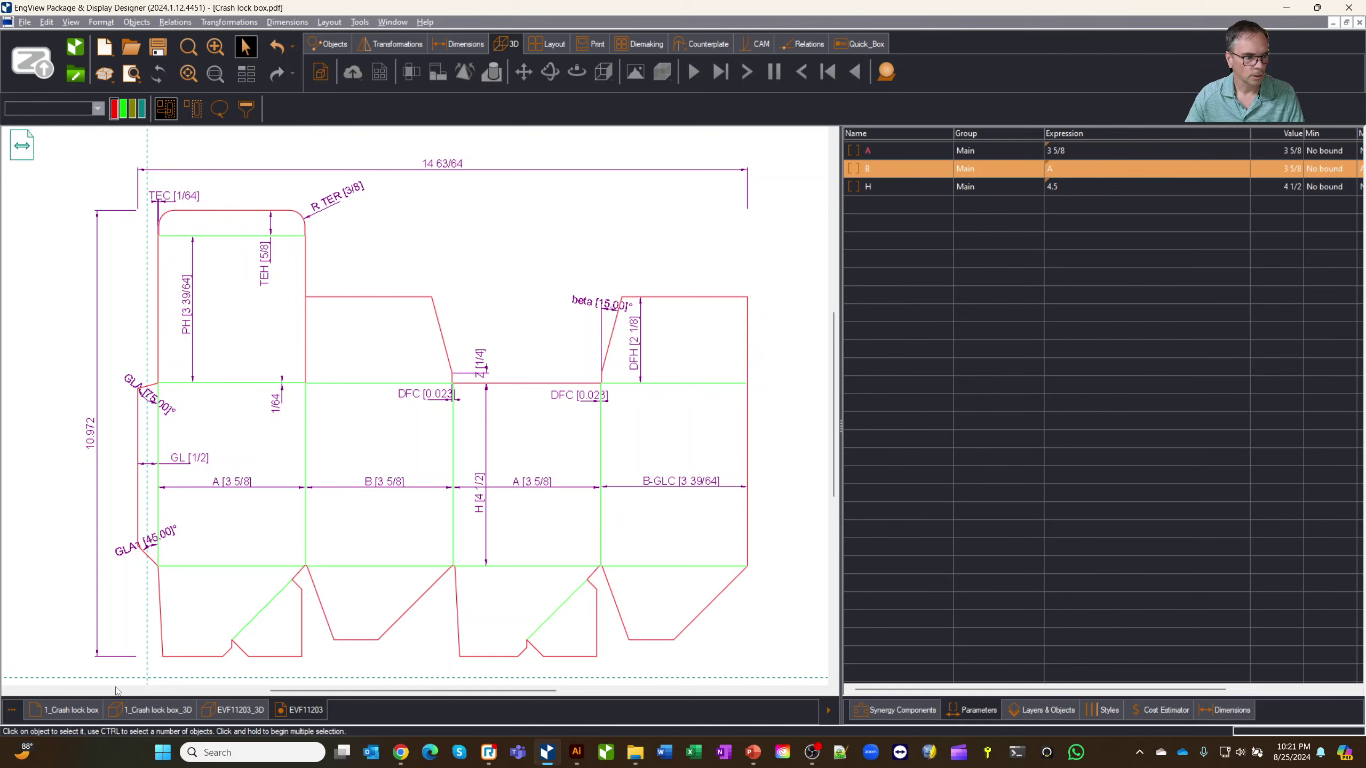
Step: Compare the dimensioned crash lock box die line with the resized EVF11203 drawing and its folded 3D box
{"action": "left_click", "coordinate": [80, 710]}
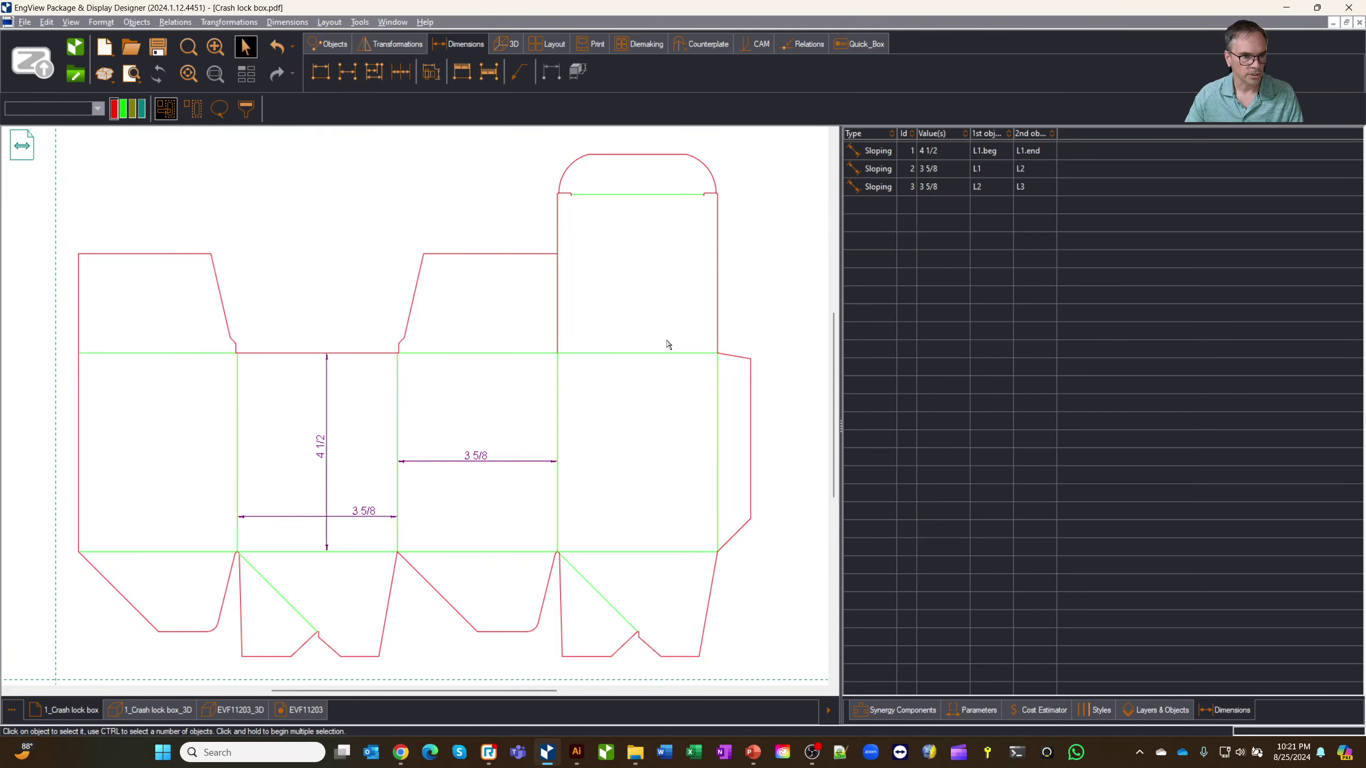
{"action": "left_click", "coordinate": [300, 709]}
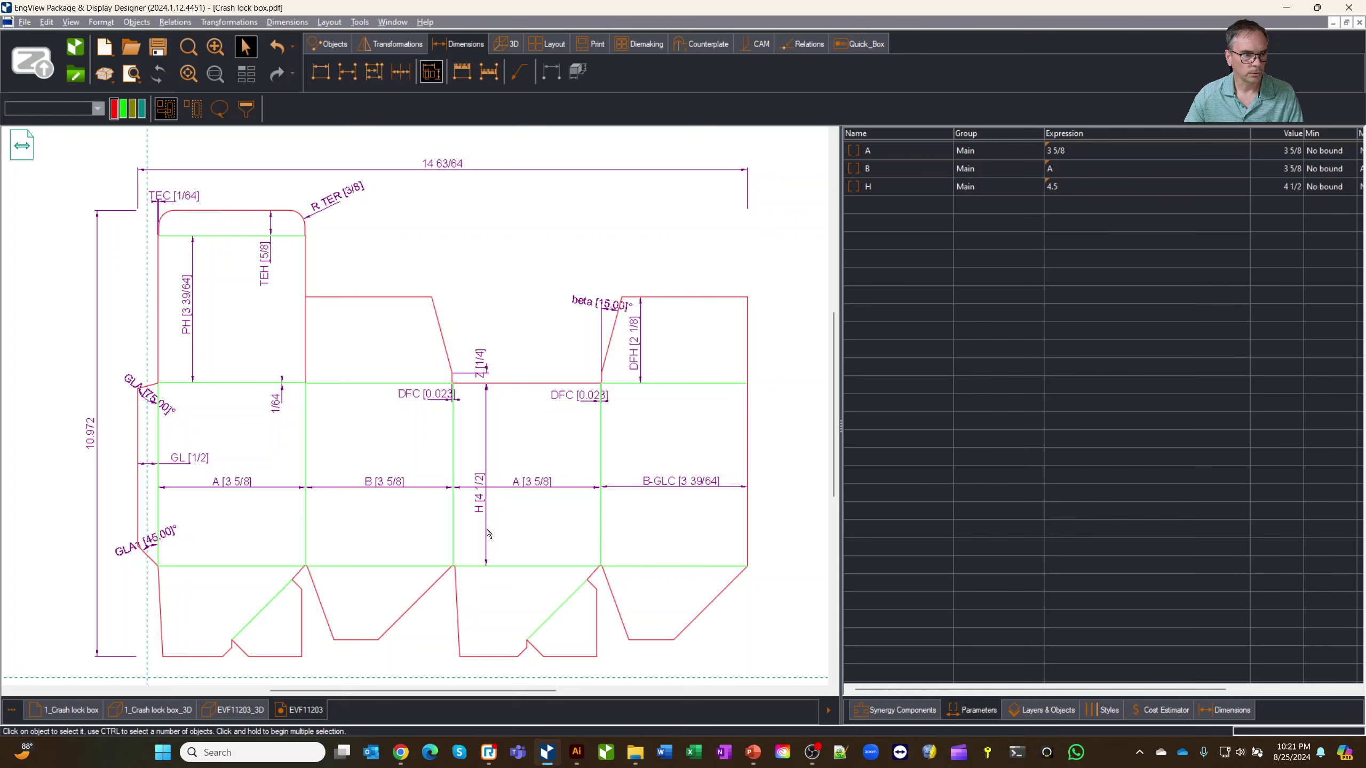
{"action": "left_click", "coordinate": [240, 706]}
{"action": "left_click_drag", "start_coordinate": [681, 388], "coordinate": [636, 432]}
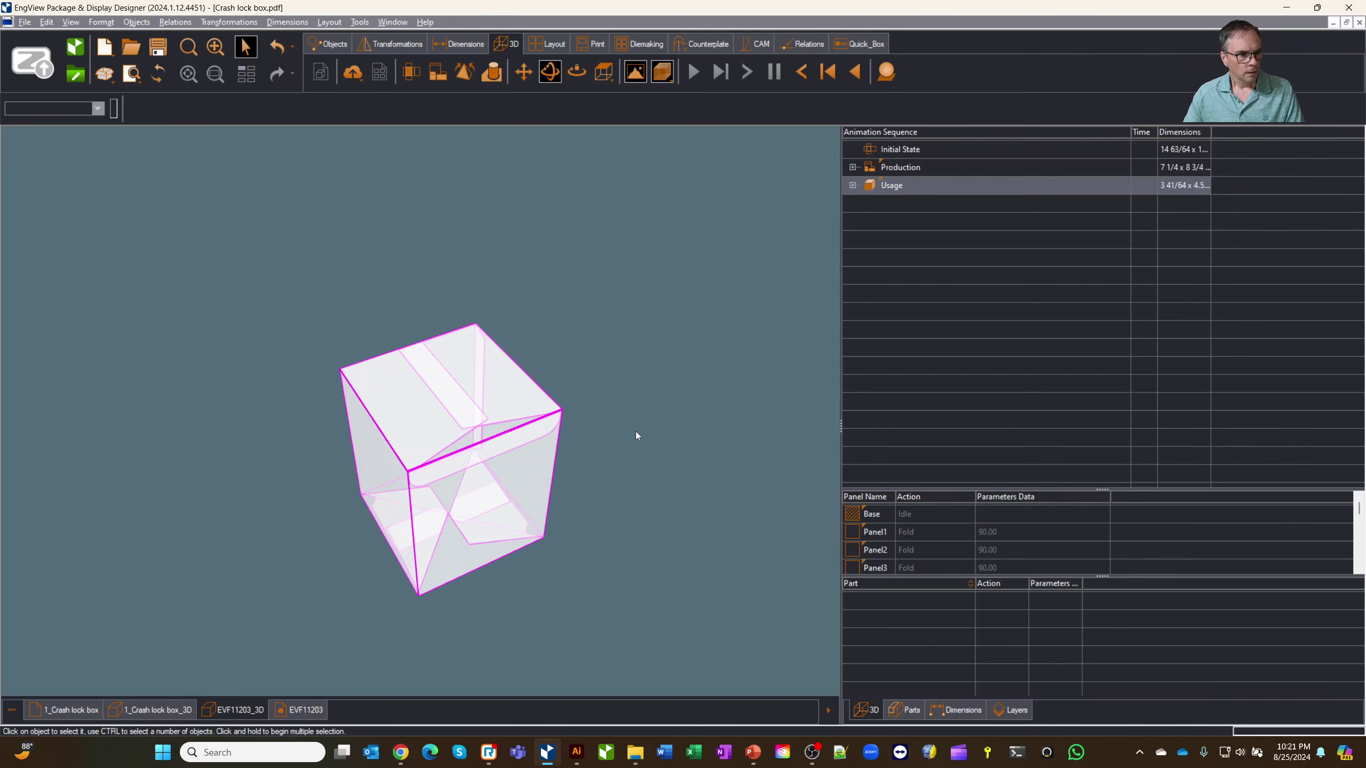
Step: Save the project with the EVF11203 drawing under the file name Crash lock box1.evd
{"action": "left_click", "coordinate": [299, 709]}
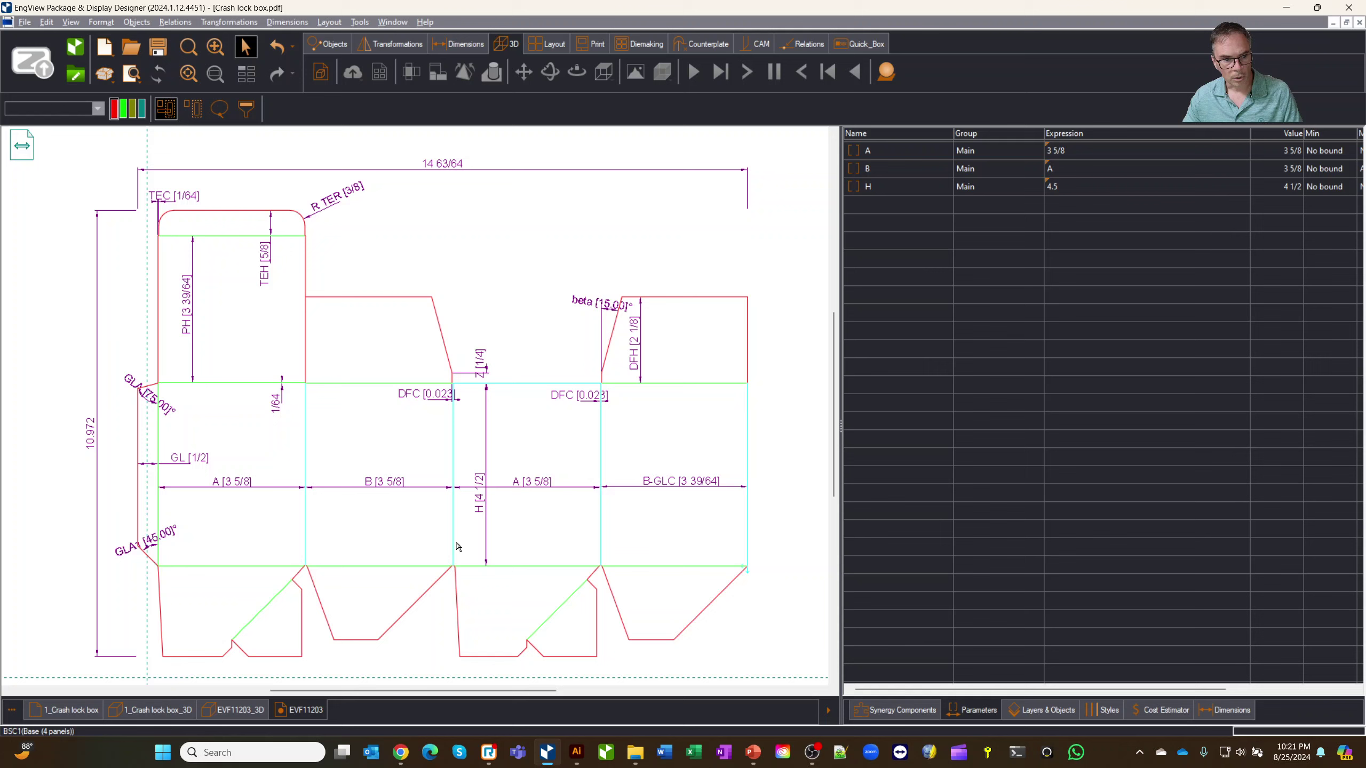
{"action": "left_click", "coordinate": [157, 47]}
{"action": "left_click", "coordinate": [654, 367]}
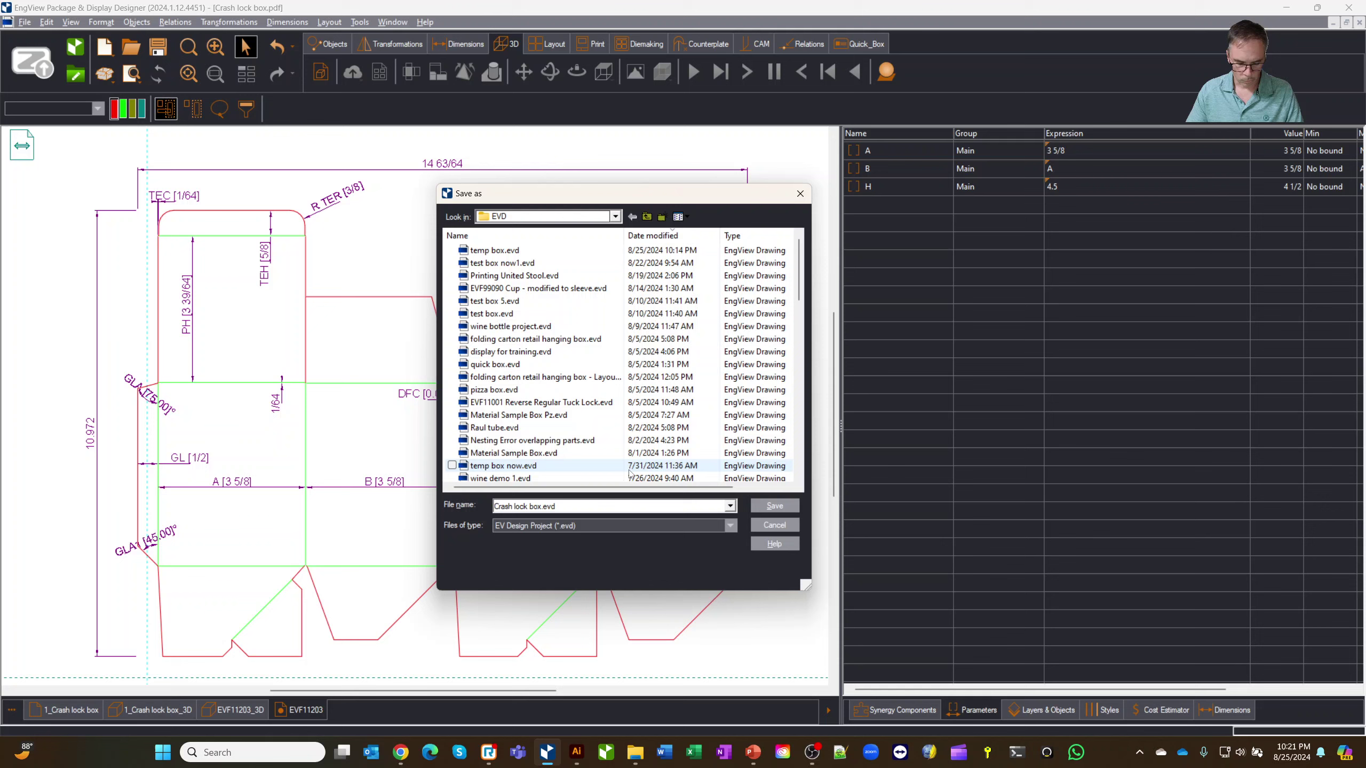
{"action": "type", "text": "1"}
{"action": "key", "text": "Return"}
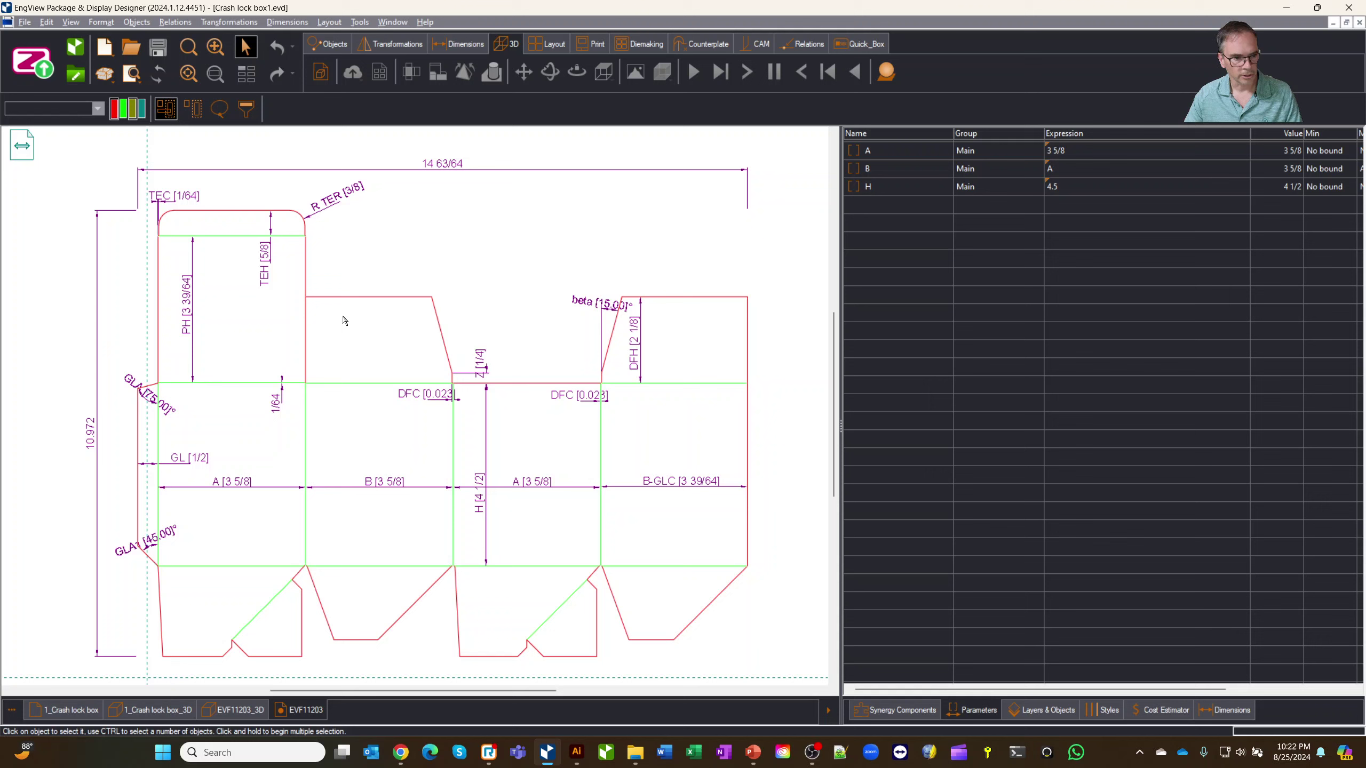
Step: Review the file formats available for exporting the EVF11203 drawing, and leave the export without saving
{"action": "left_click", "coordinate": [24, 22]}
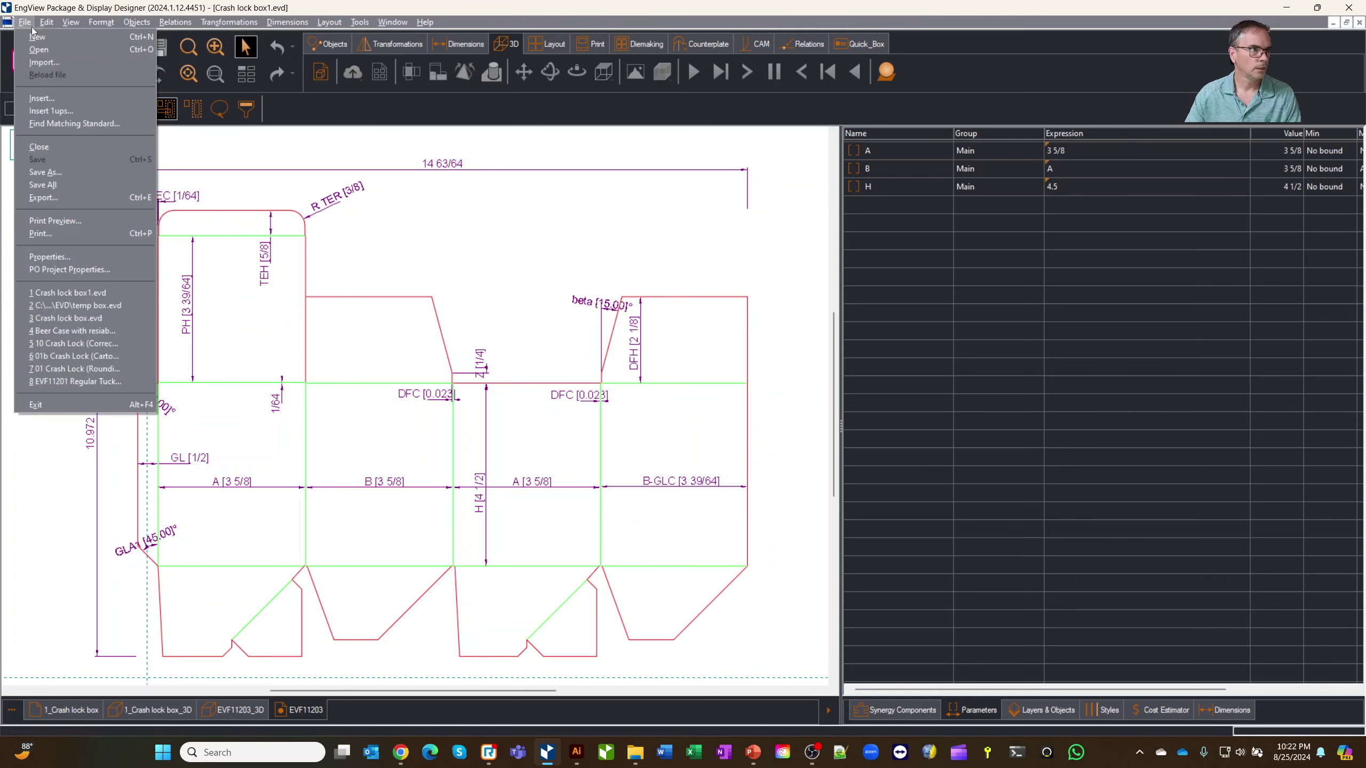
{"action": "left_click", "coordinate": [68, 198]}
{"action": "left_click", "coordinate": [671, 379]}
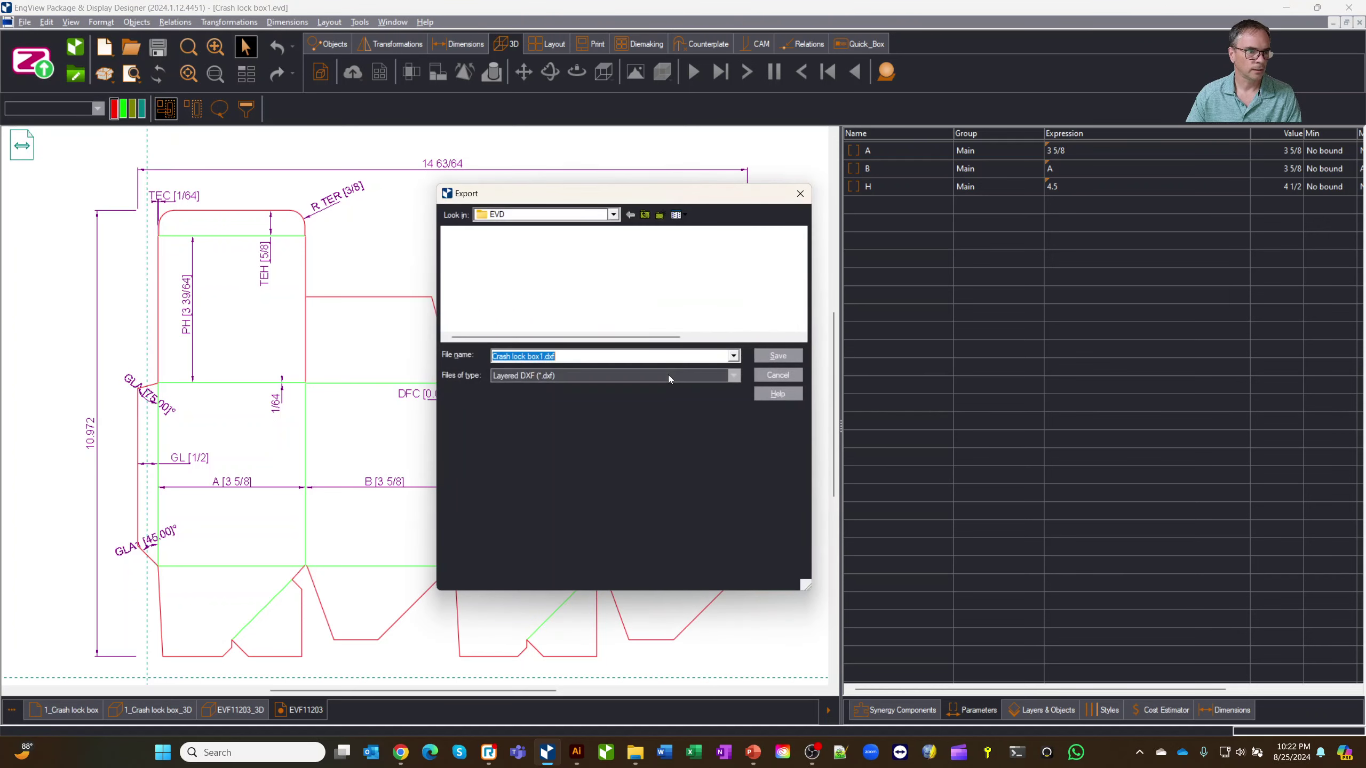
{"action": "left_click", "coordinate": [653, 376]}
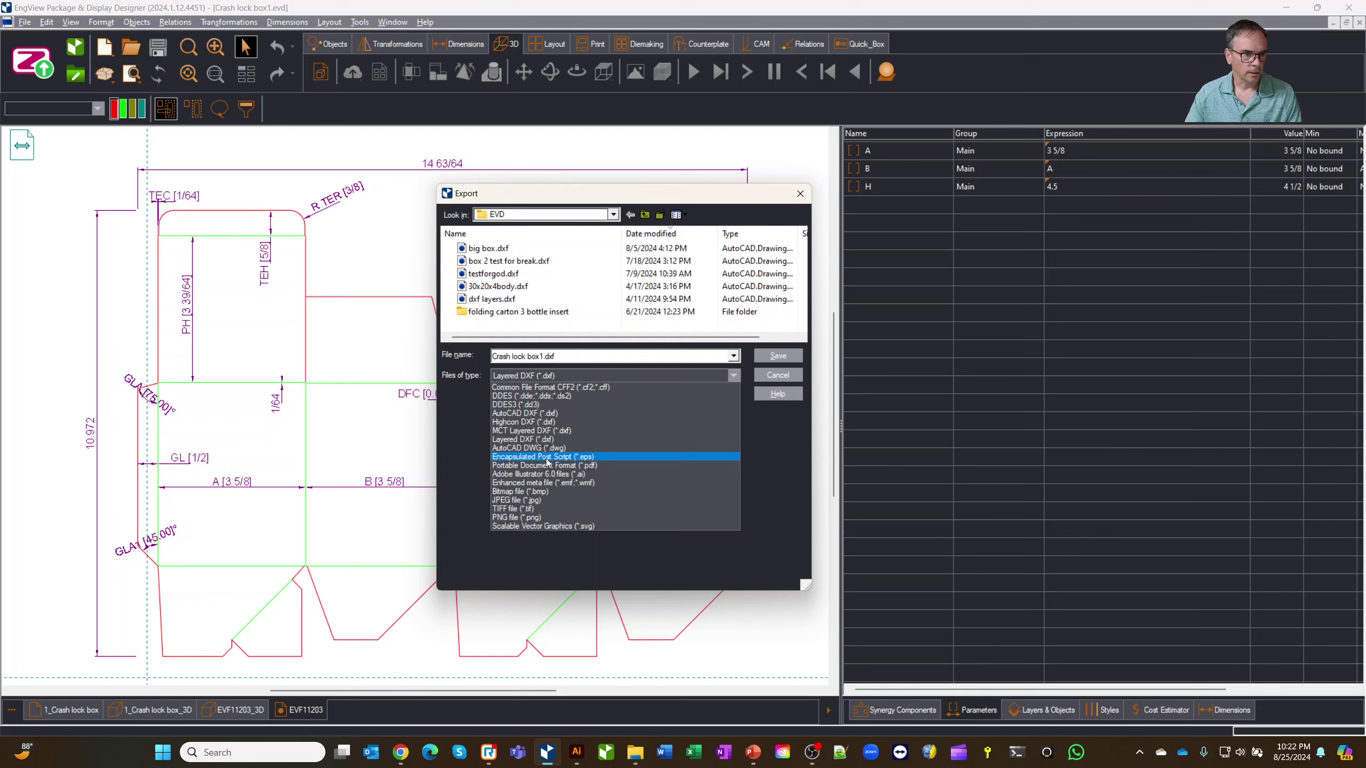
{"action": "left_click", "coordinate": [782, 379]}
{"action": "left_click", "coordinate": [783, 378]}
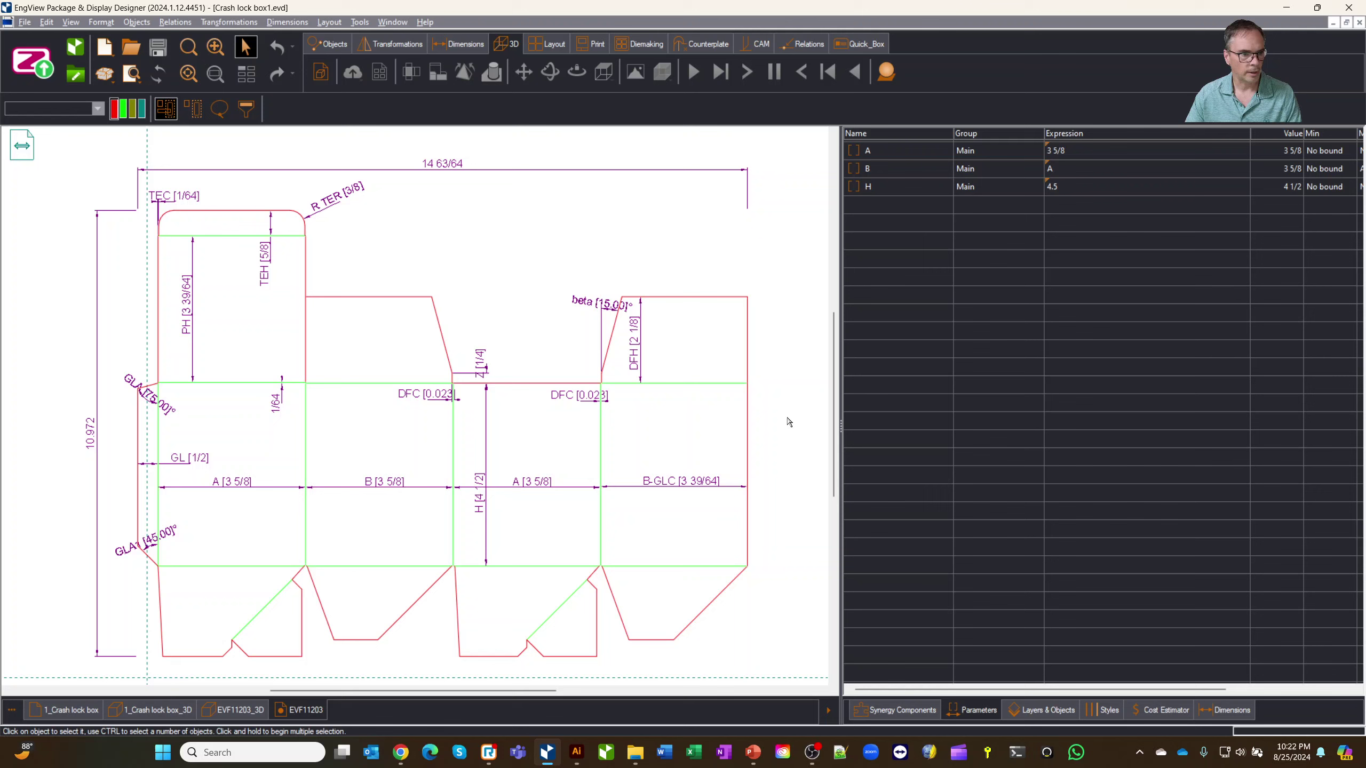
Step: Compare the imported crash lock box with the EVF11203 drawing, and flip the EVF11203 design to reverse its structure
{"action": "left_click", "coordinate": [77, 703]}
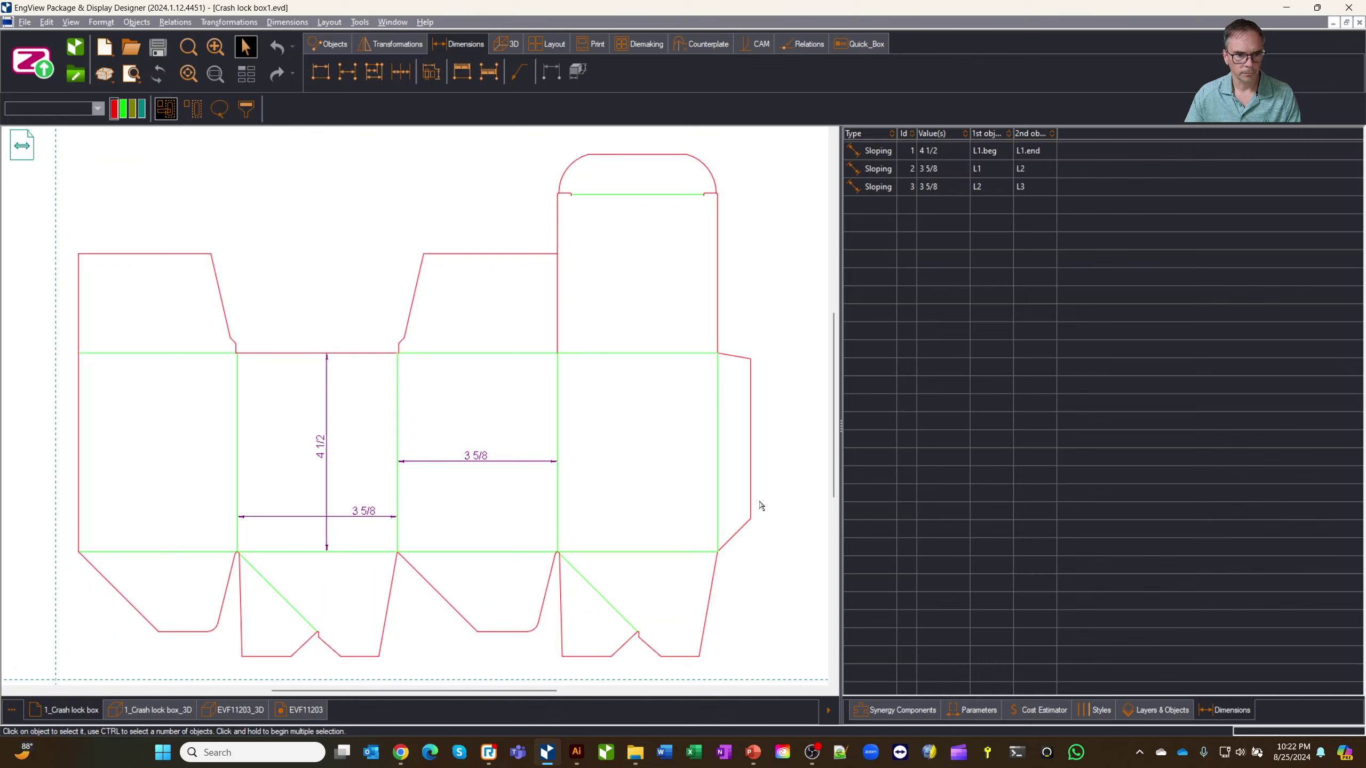
{"action": "left_click", "coordinate": [240, 711]}
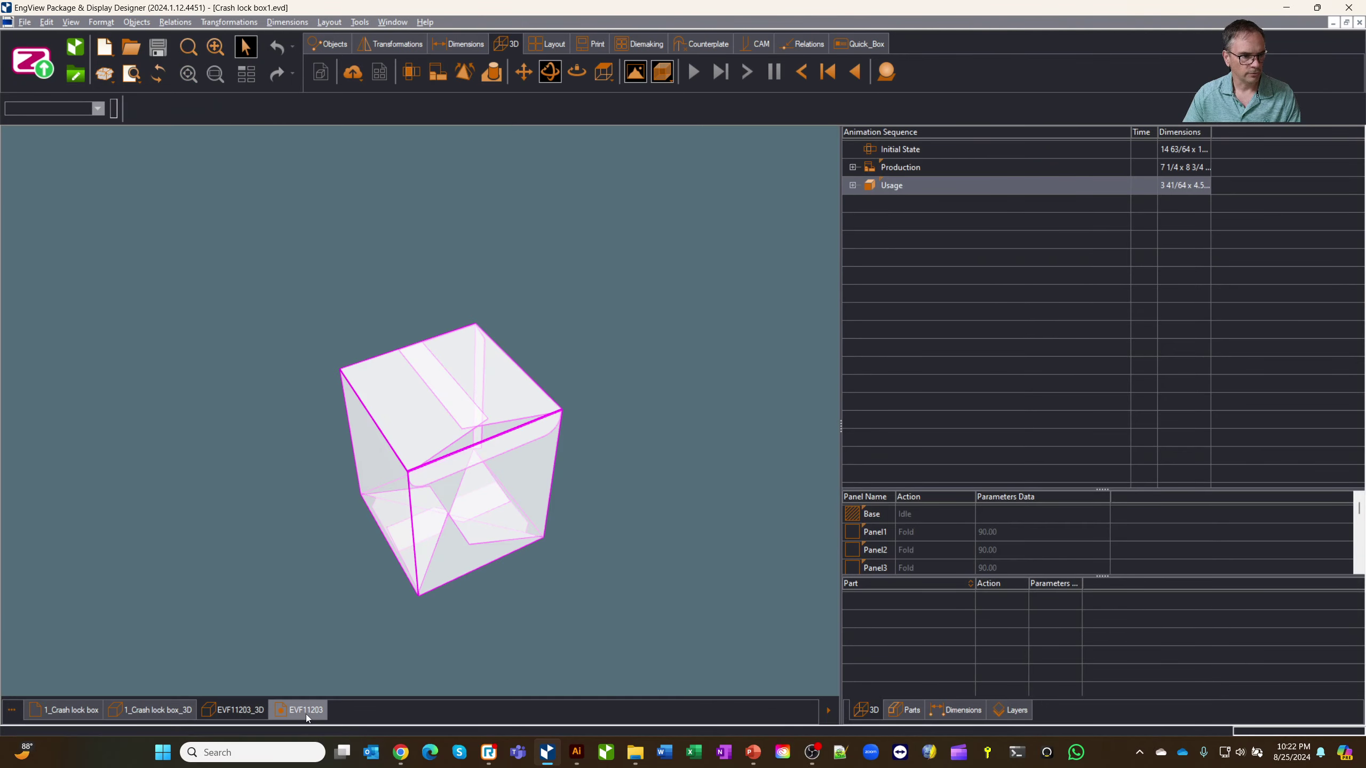
{"action": "left_click", "coordinate": [305, 712]}
{"action": "left_click", "coordinate": [23, 151]}
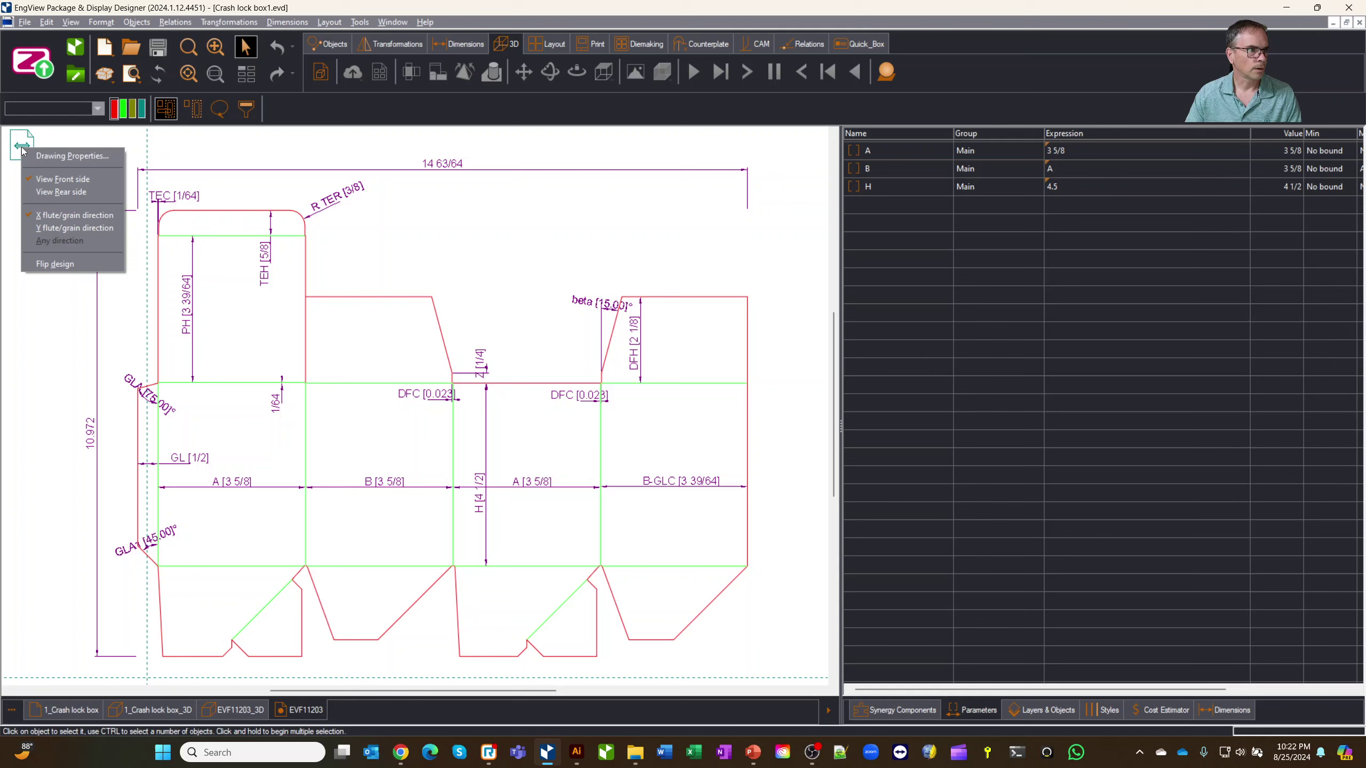
{"action": "left_click", "coordinate": [59, 263]}
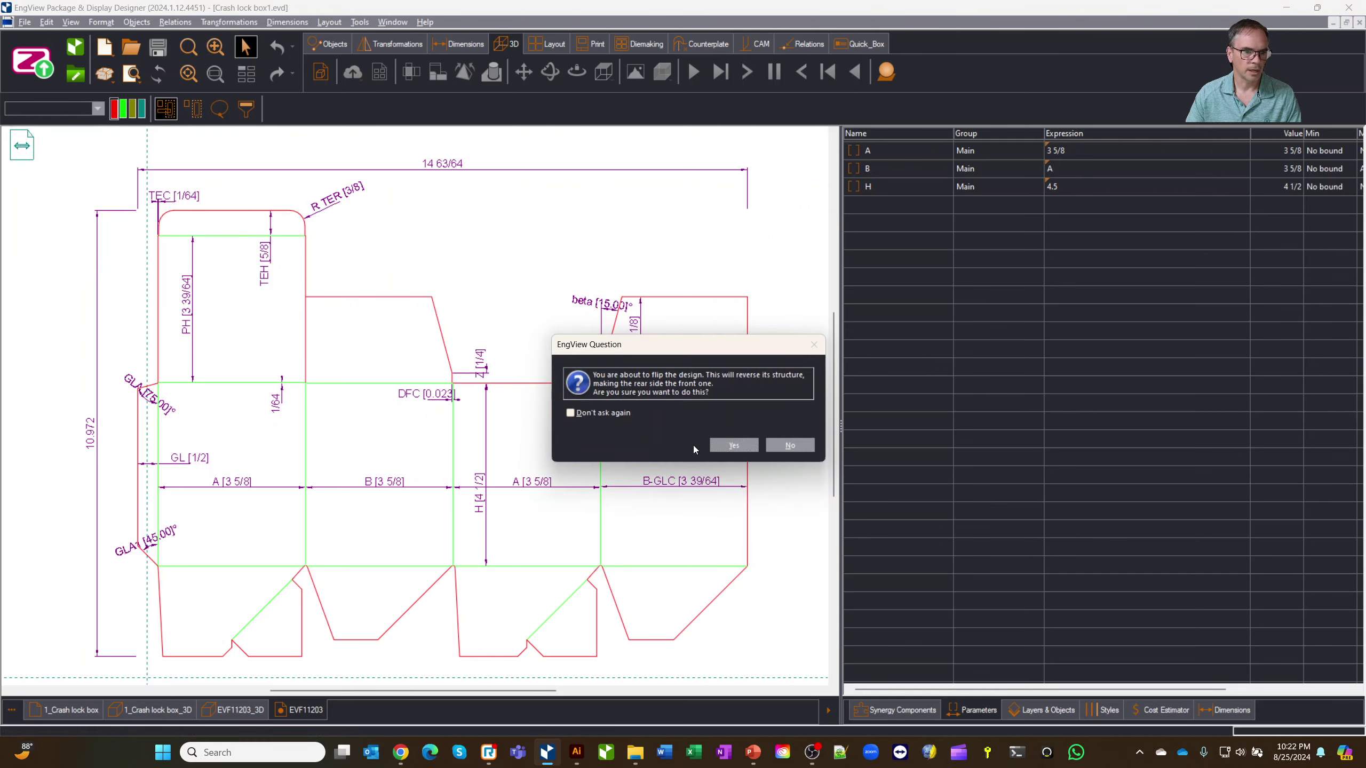
{"action": "left_click", "coordinate": [734, 445]}
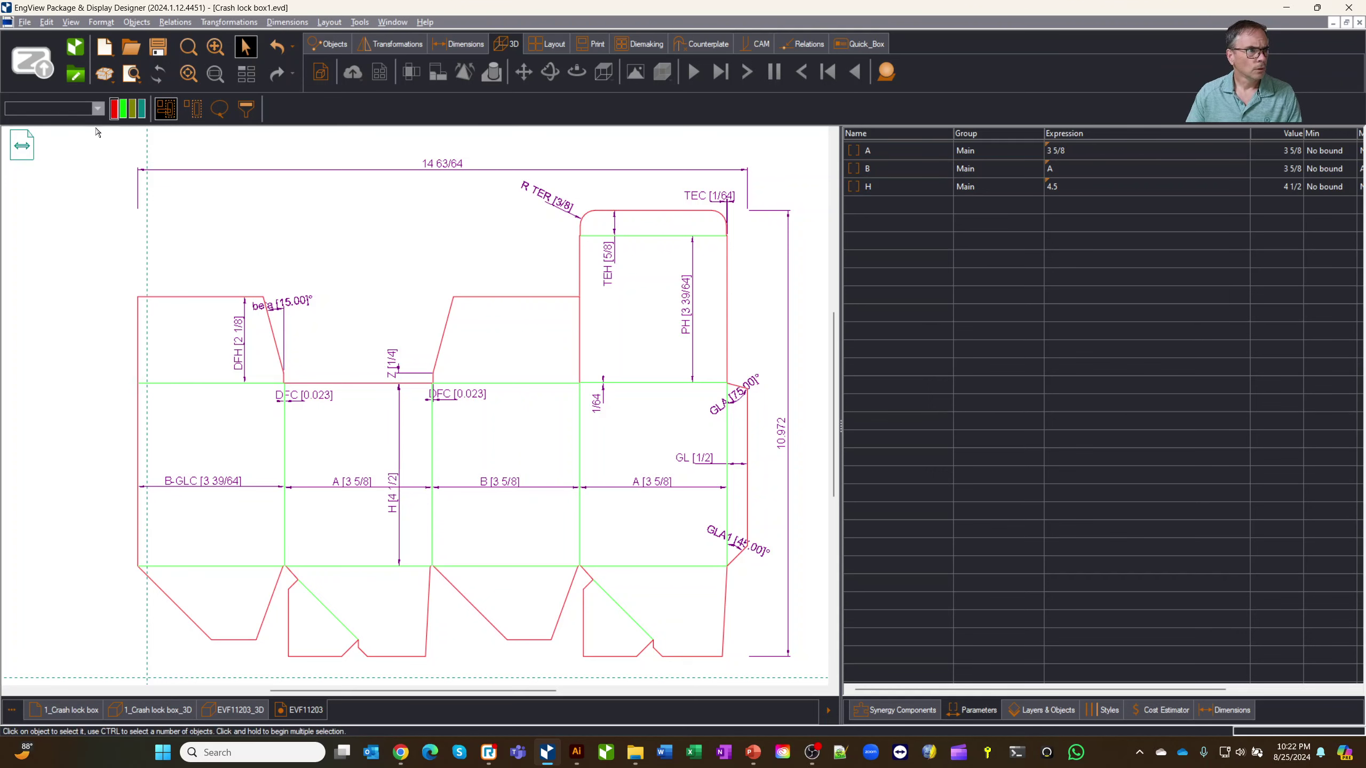
Step: Find the folding carton template A01.21.00.01 No Flaps - Tuck-In Flap Closure with Extended Panel in the packaging library and open it in EngView
{"action": "left_click", "coordinate": [106, 78]}
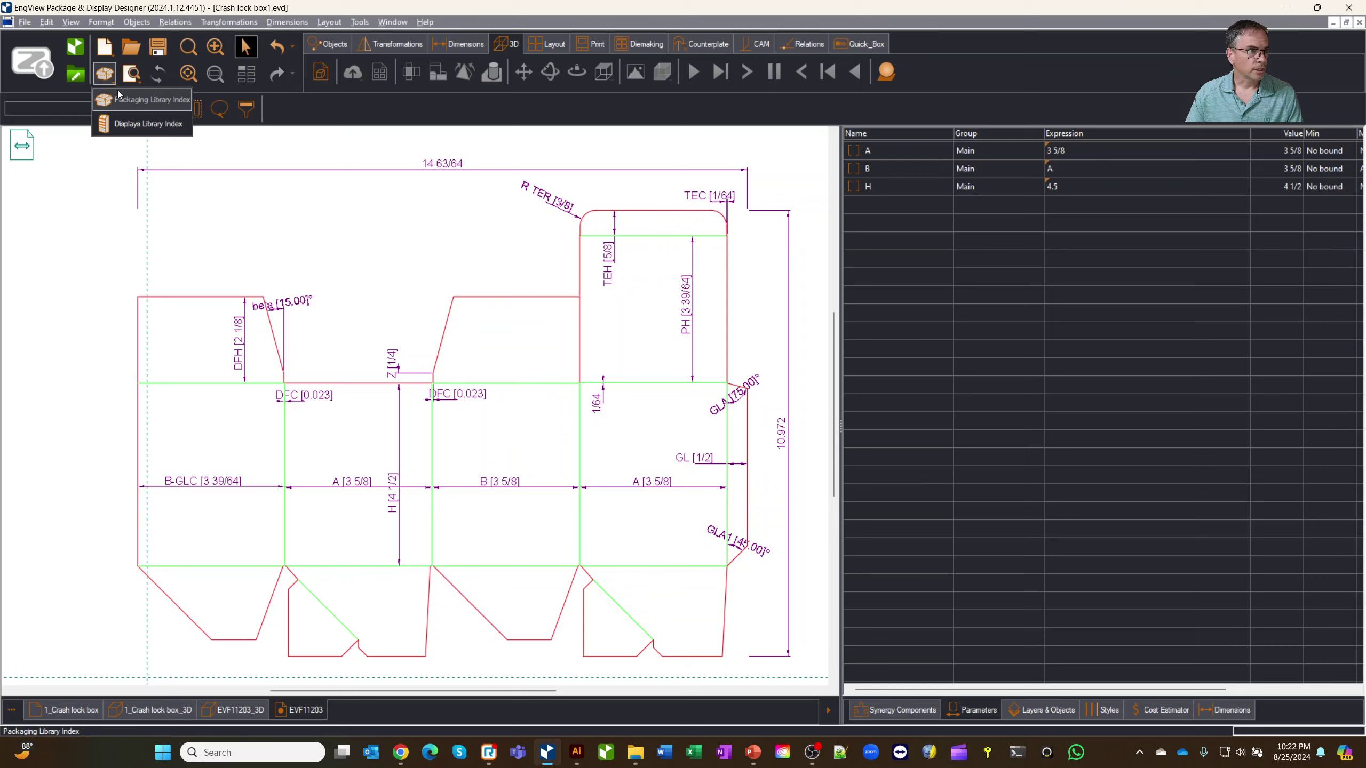
{"action": "left_click", "coordinate": [120, 98]}
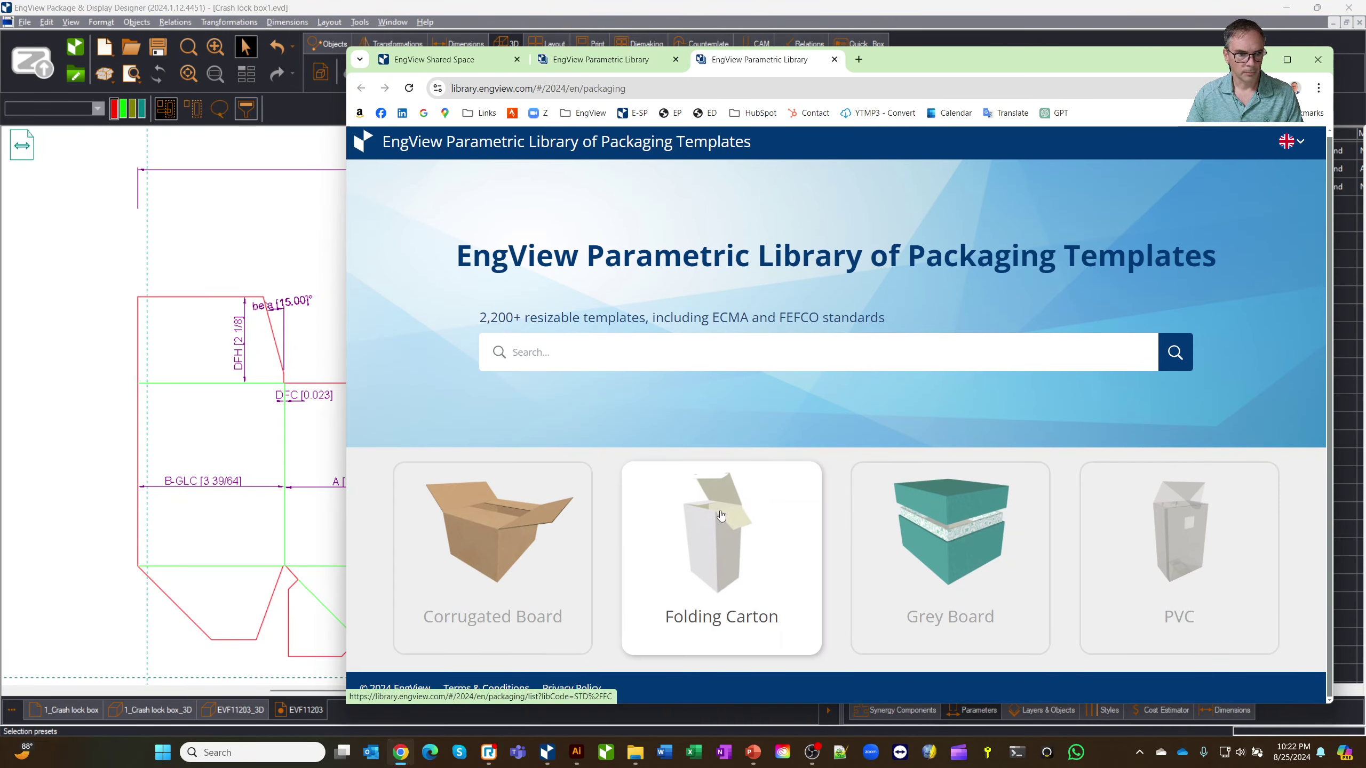
{"action": "left_click", "coordinate": [720, 467]}
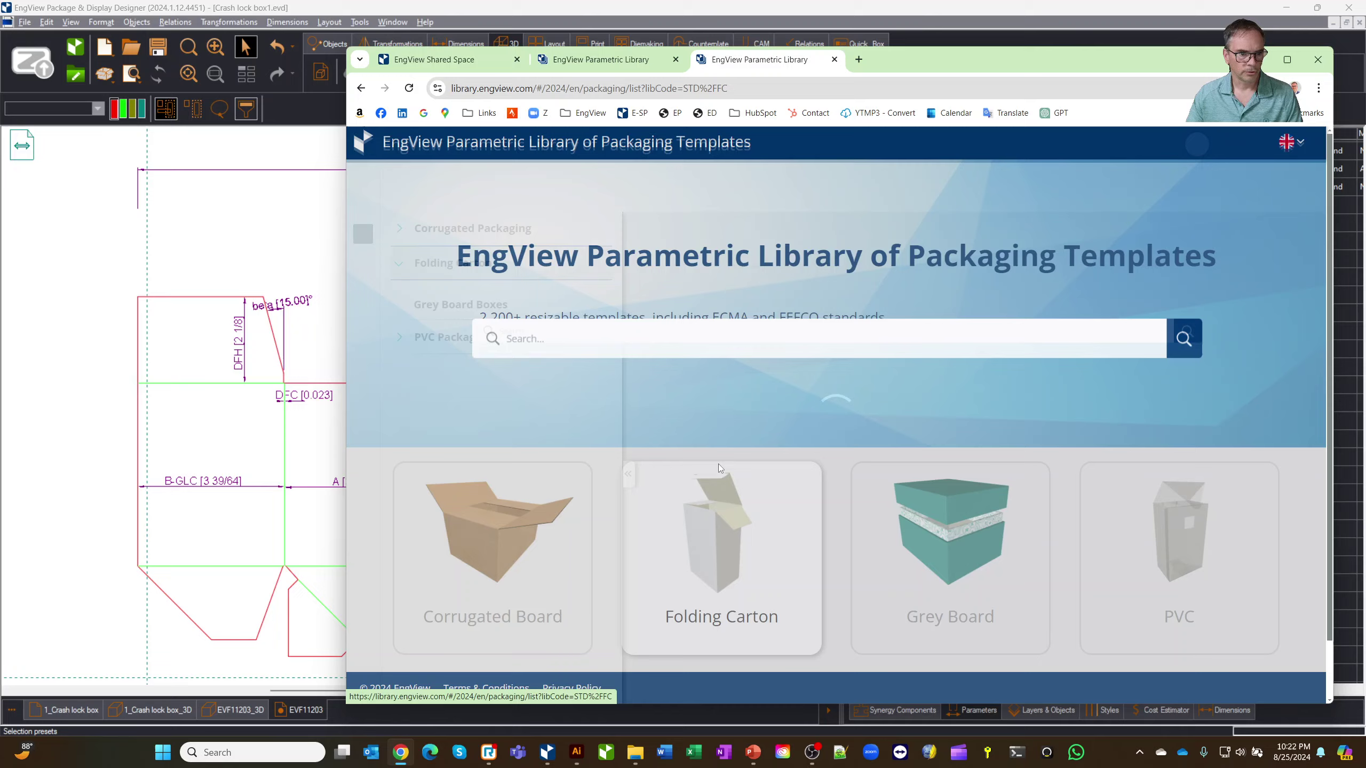
{"action": "scroll", "coordinate": [884, 502], "scroll_direction": "down", "scroll_amount": 3}
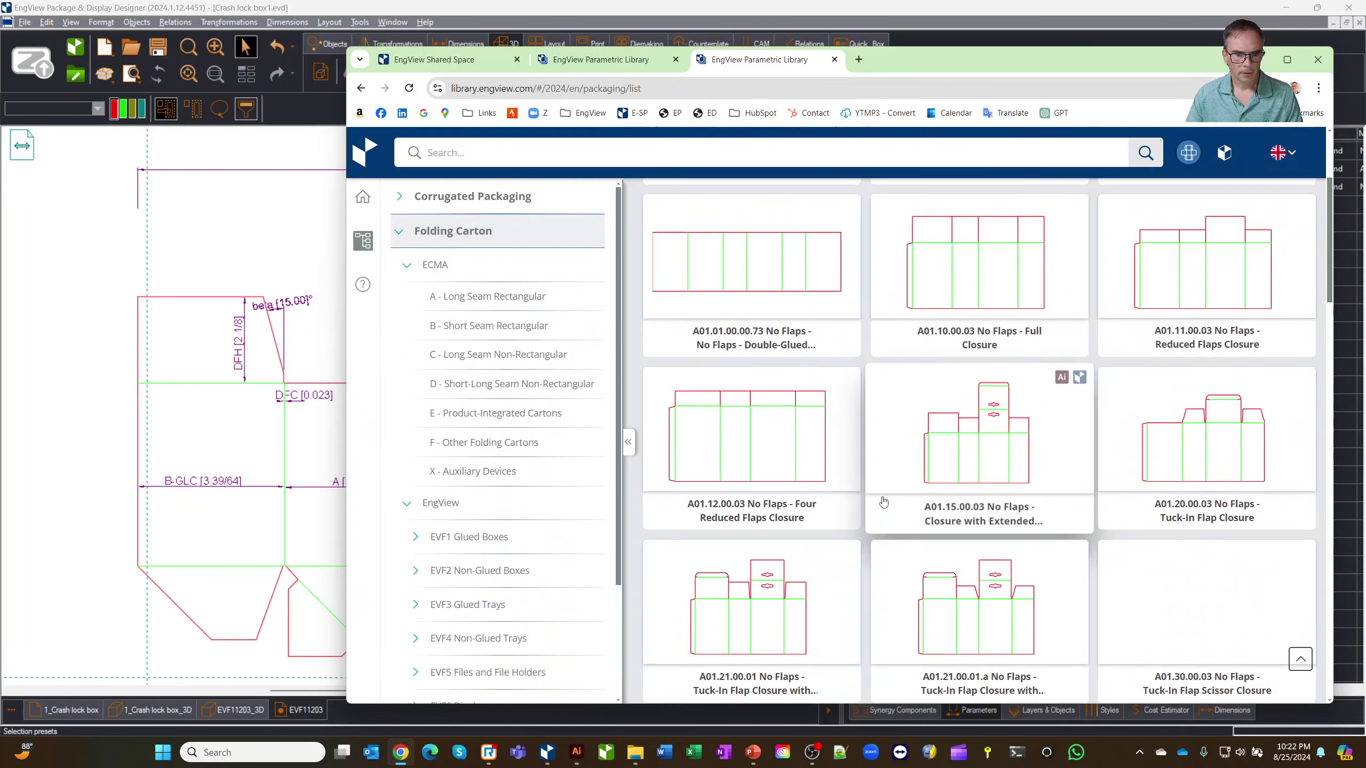
{"action": "scroll", "coordinate": [884, 502], "scroll_direction": "down", "scroll_amount": 3}
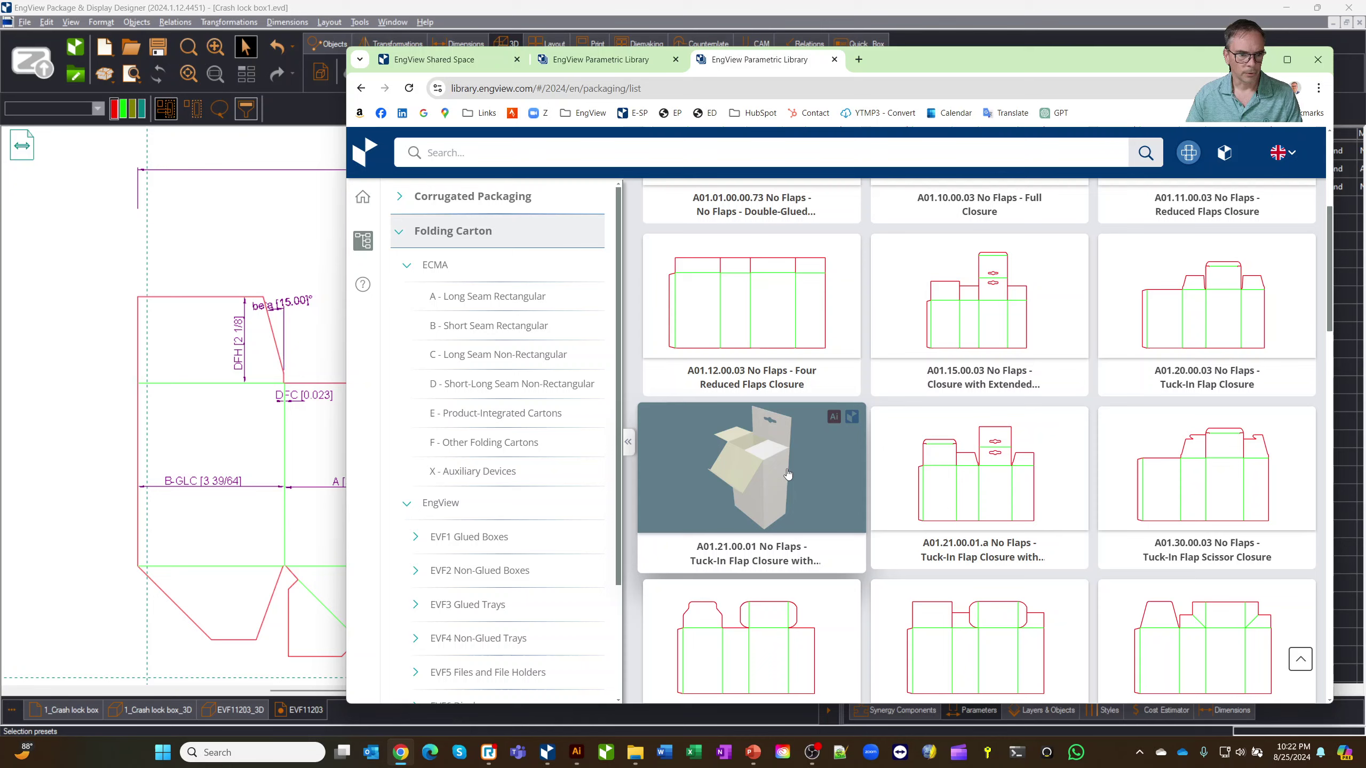
{"action": "left_click", "coordinate": [744, 469]}
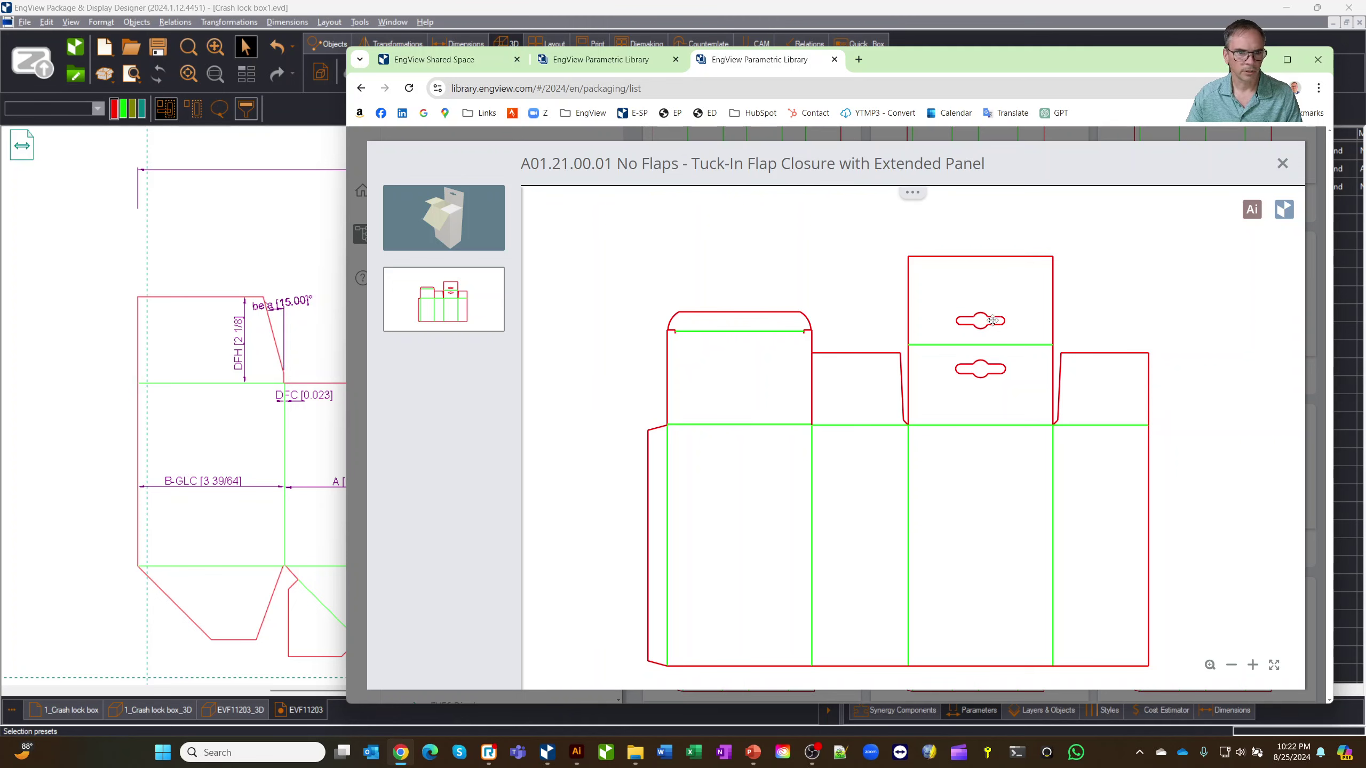
{"action": "left_click", "coordinate": [1283, 211]}
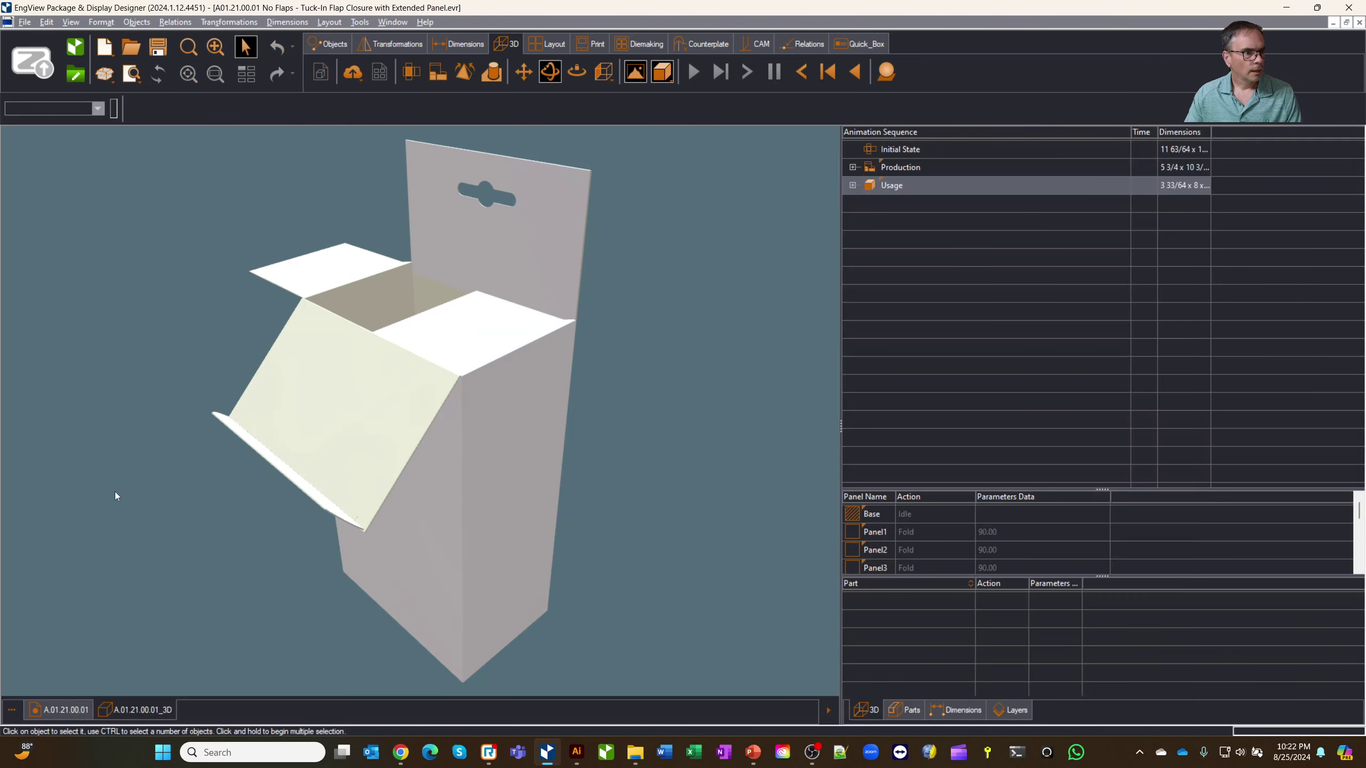
Step: Show the A01.21.00.01 2D drawing and open the 01 Regular Tucks category of the compound Synergy components for tops and bottoms
{"action": "left_click", "coordinate": [59, 710]}
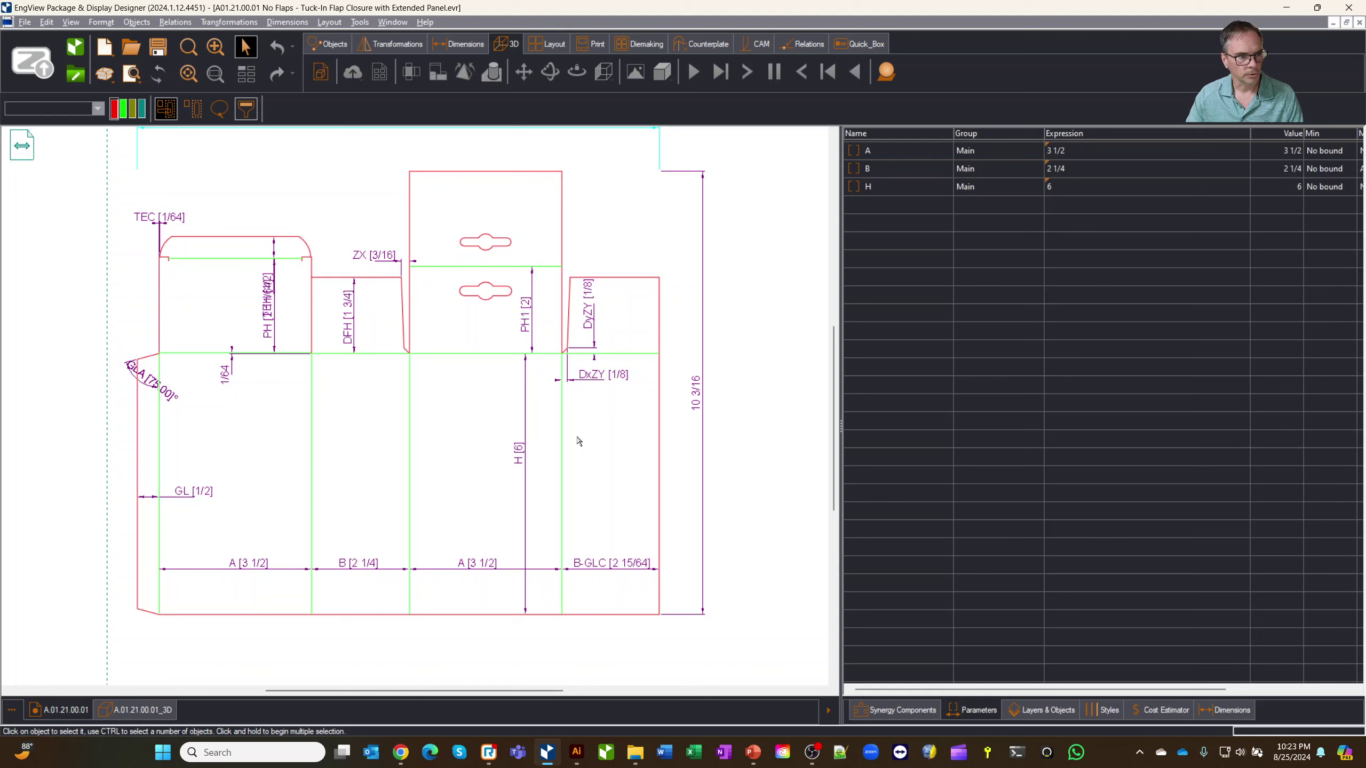
{"action": "left_click", "coordinate": [896, 712]}
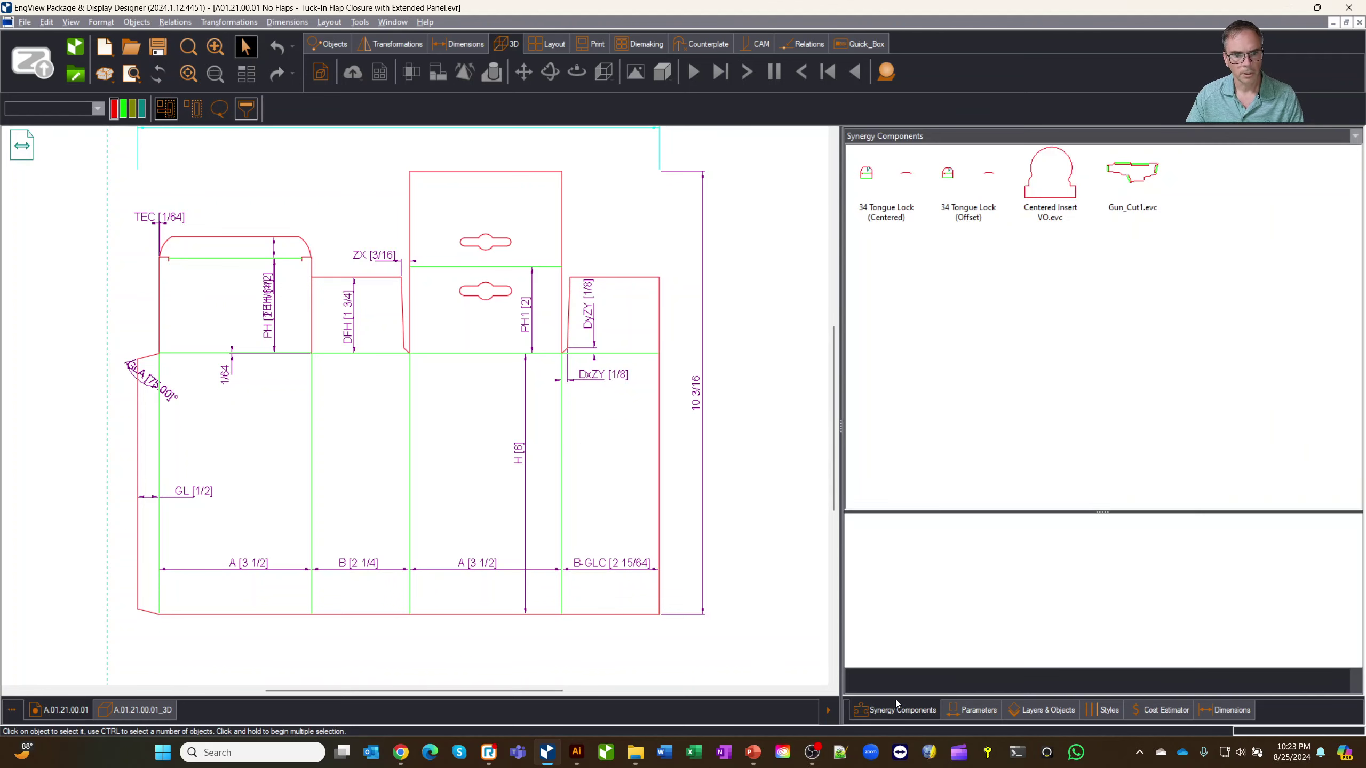
{"action": "left_click", "coordinate": [862, 139]}
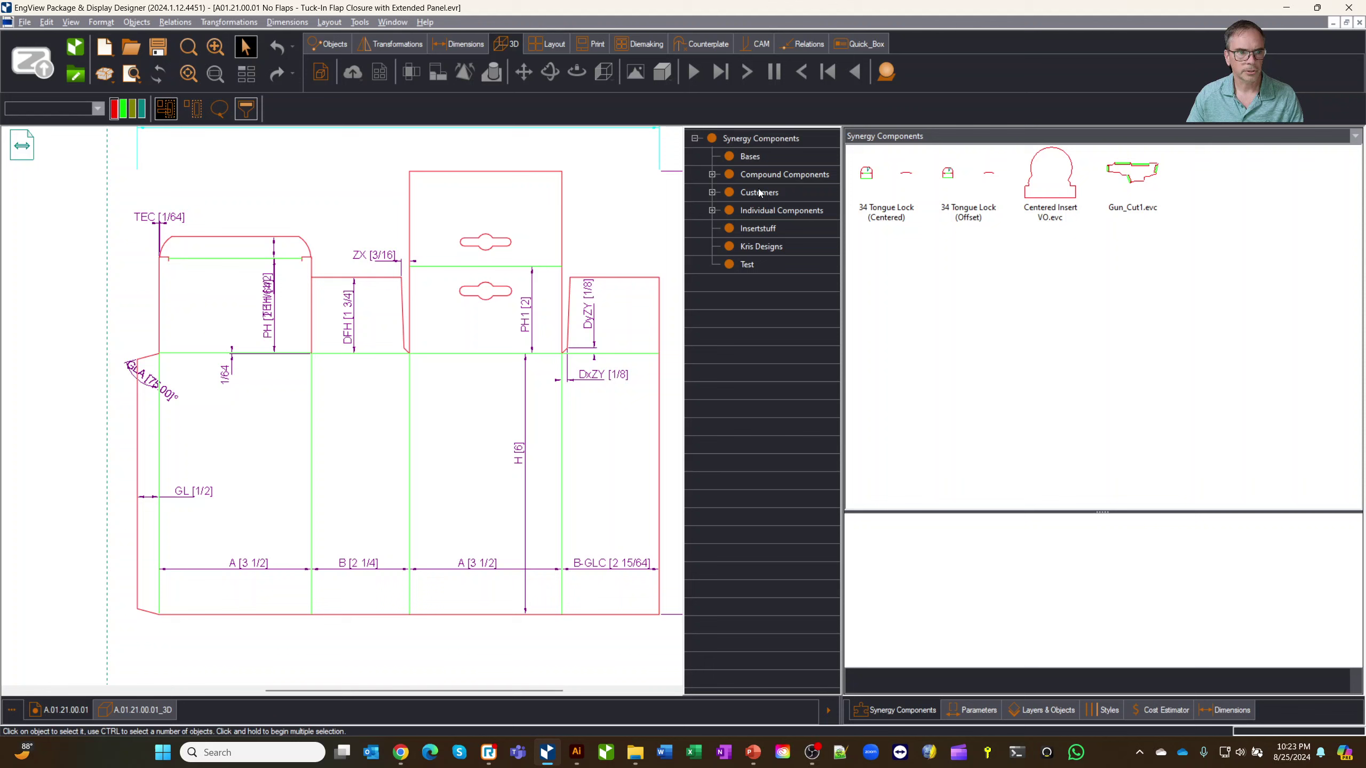
{"action": "double_click", "coordinate": [774, 174]}
{"action": "double_click", "coordinate": [785, 194]}
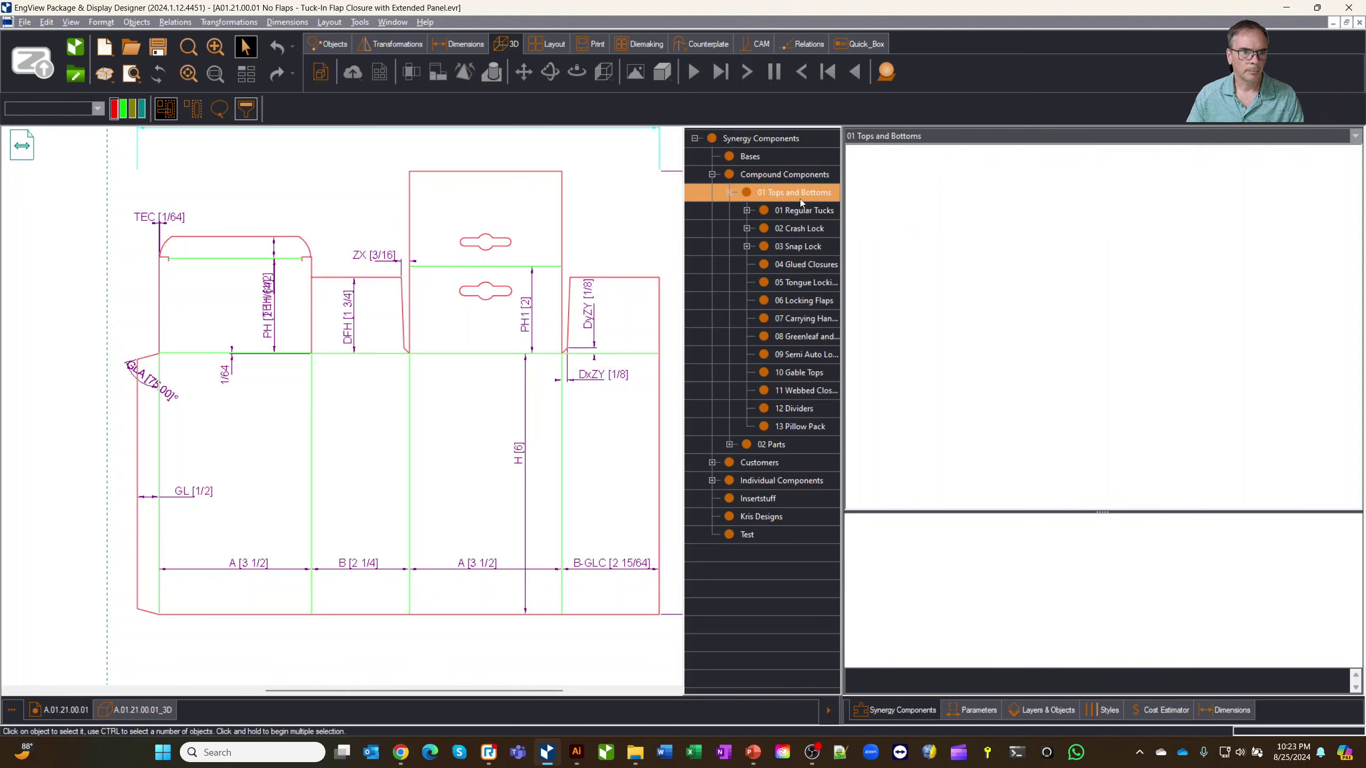
{"action": "double_click", "coordinate": [809, 215]}
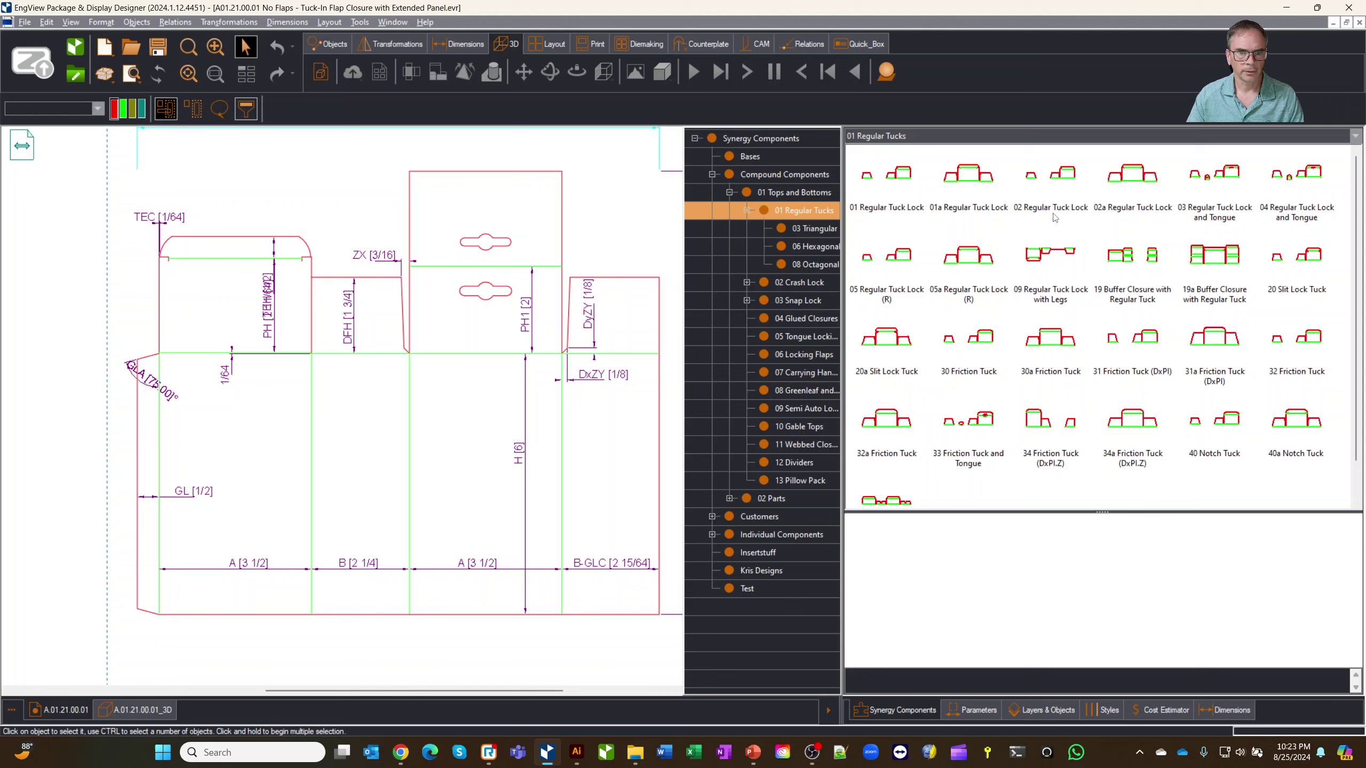
{"action": "left_click", "coordinate": [1061, 191]}
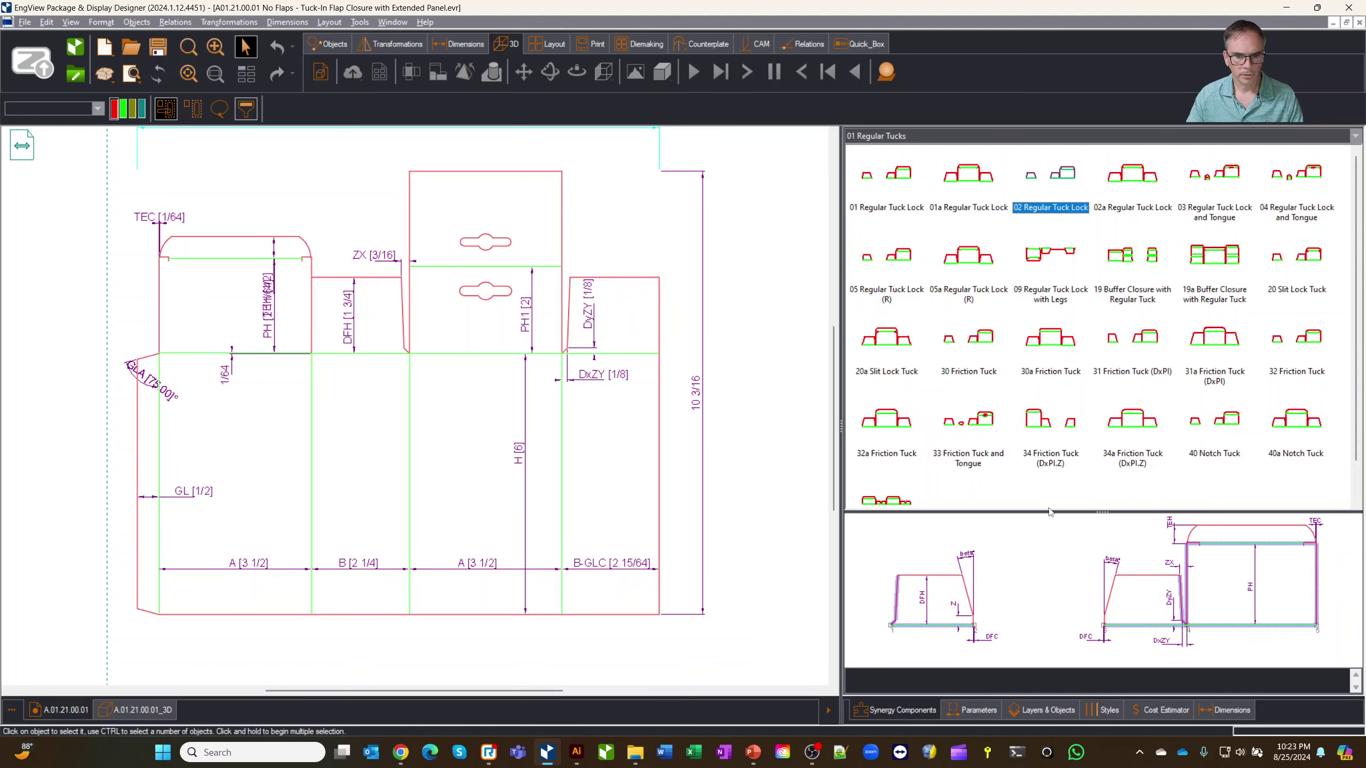
{"action": "left_click", "coordinate": [695, 261]}
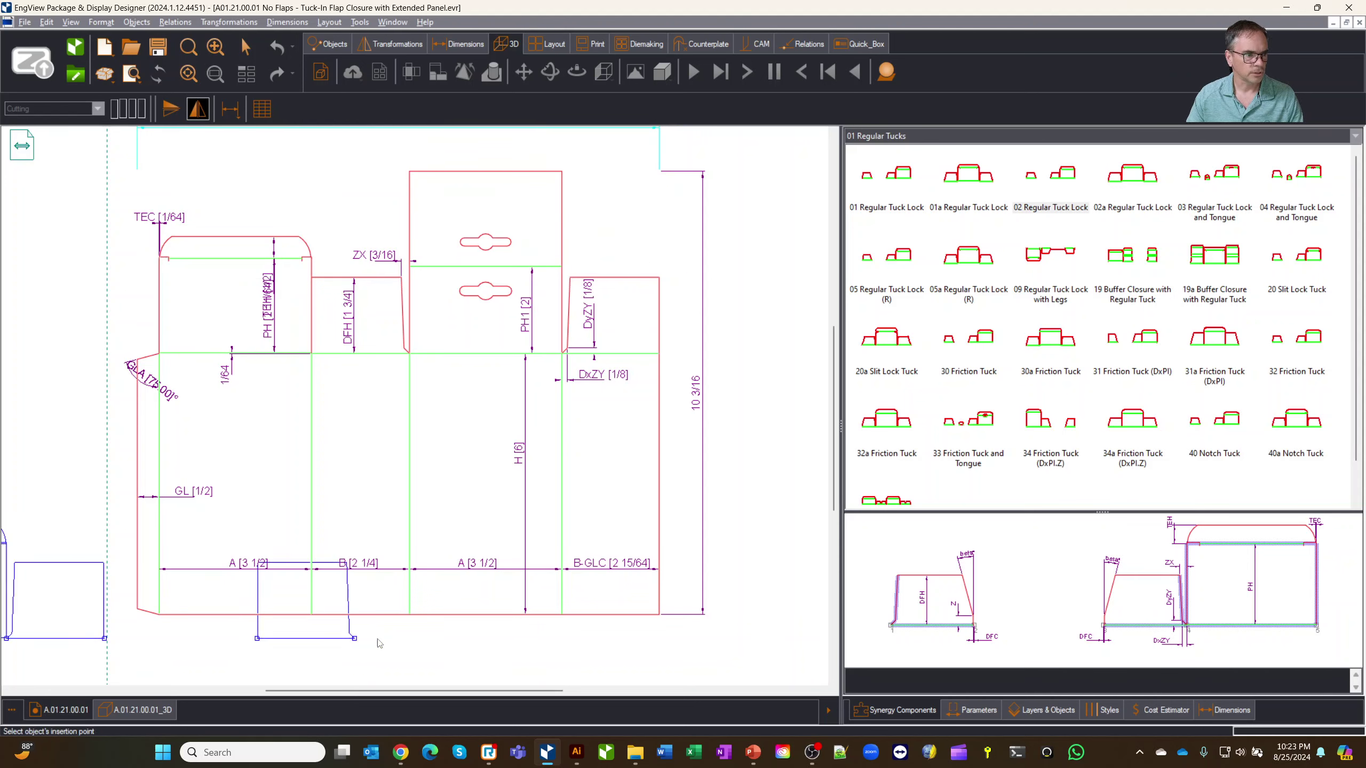
{"action": "left_click", "coordinate": [651, 637]}
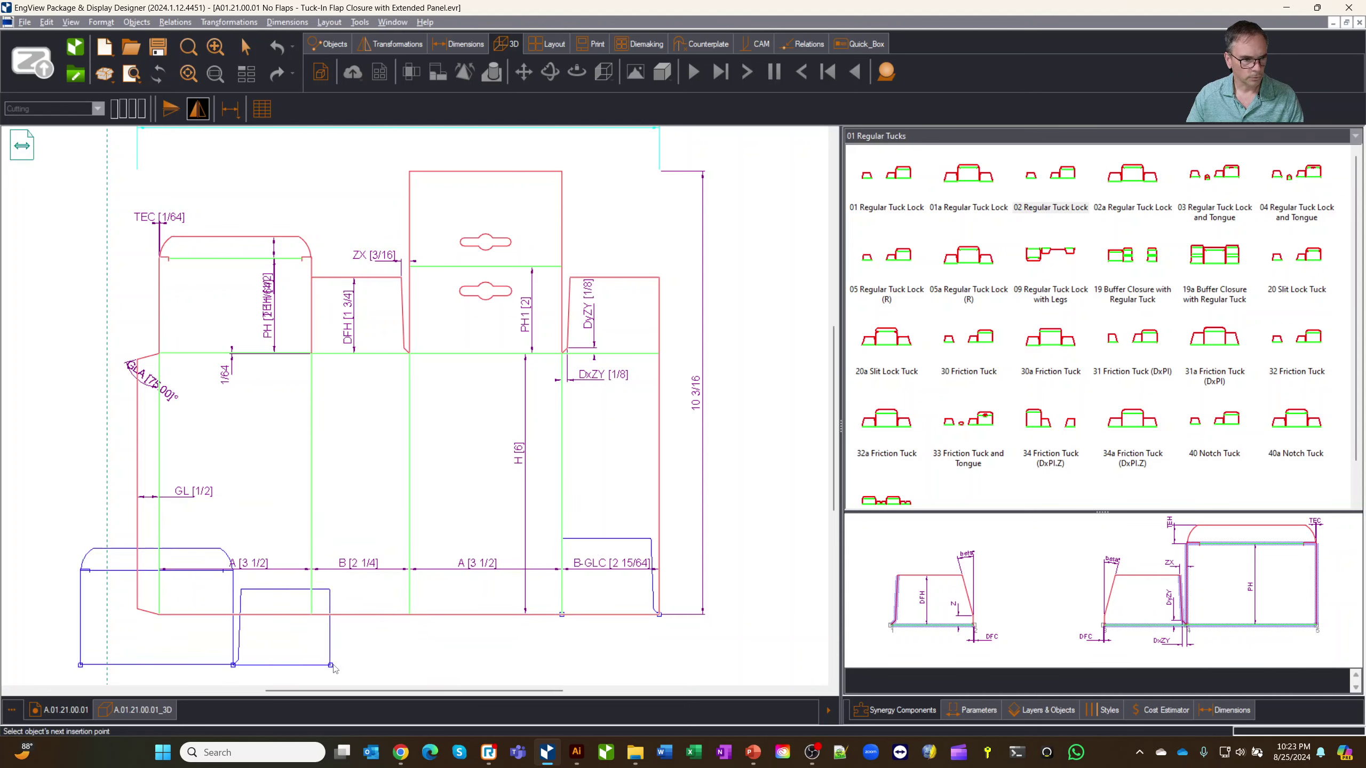
{"action": "left_click", "coordinate": [405, 548]}
{"action": "key", "text": "Escape"}
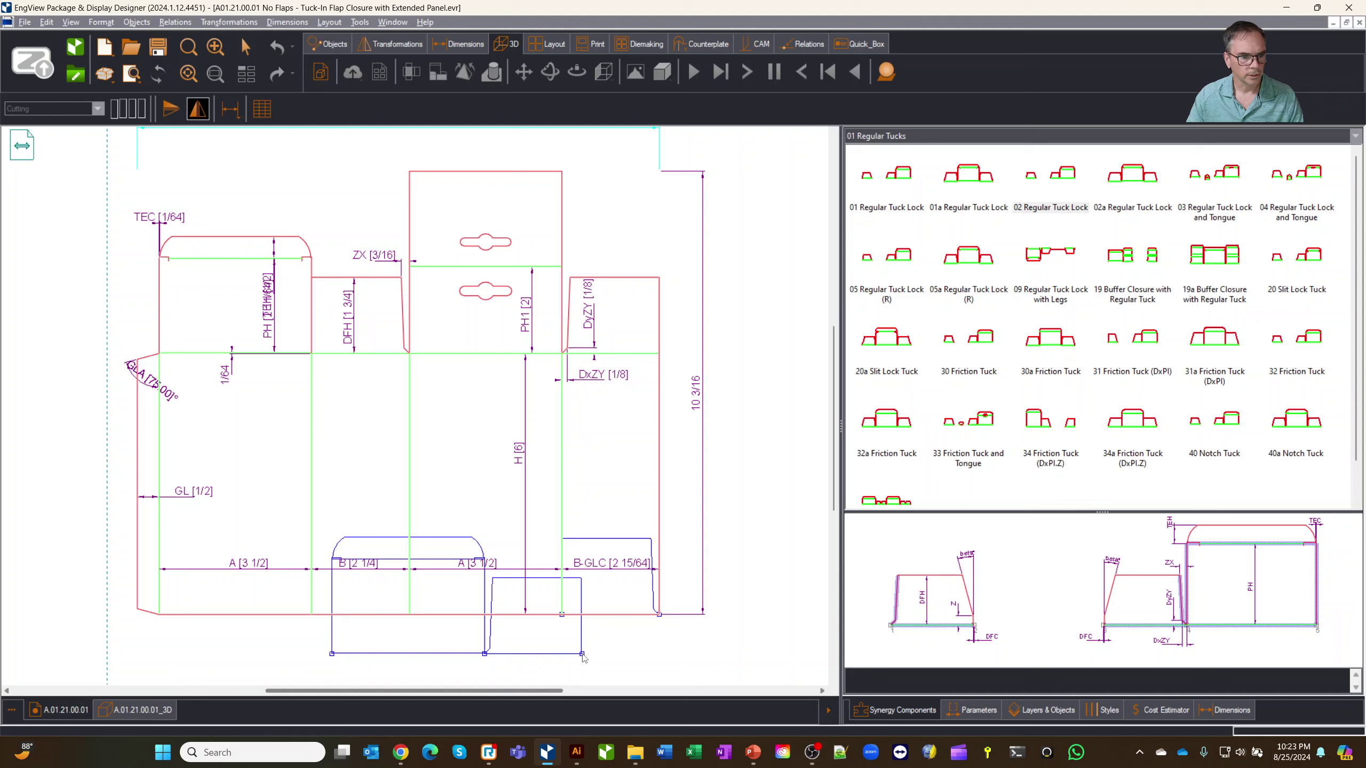
Step: Insert the 02 Regular Tuck Lock component, mirrored horizontally and vertically, along the bottom edge of all four body panels with its default parameters
{"action": "left_click", "coordinate": [1138, 186]}
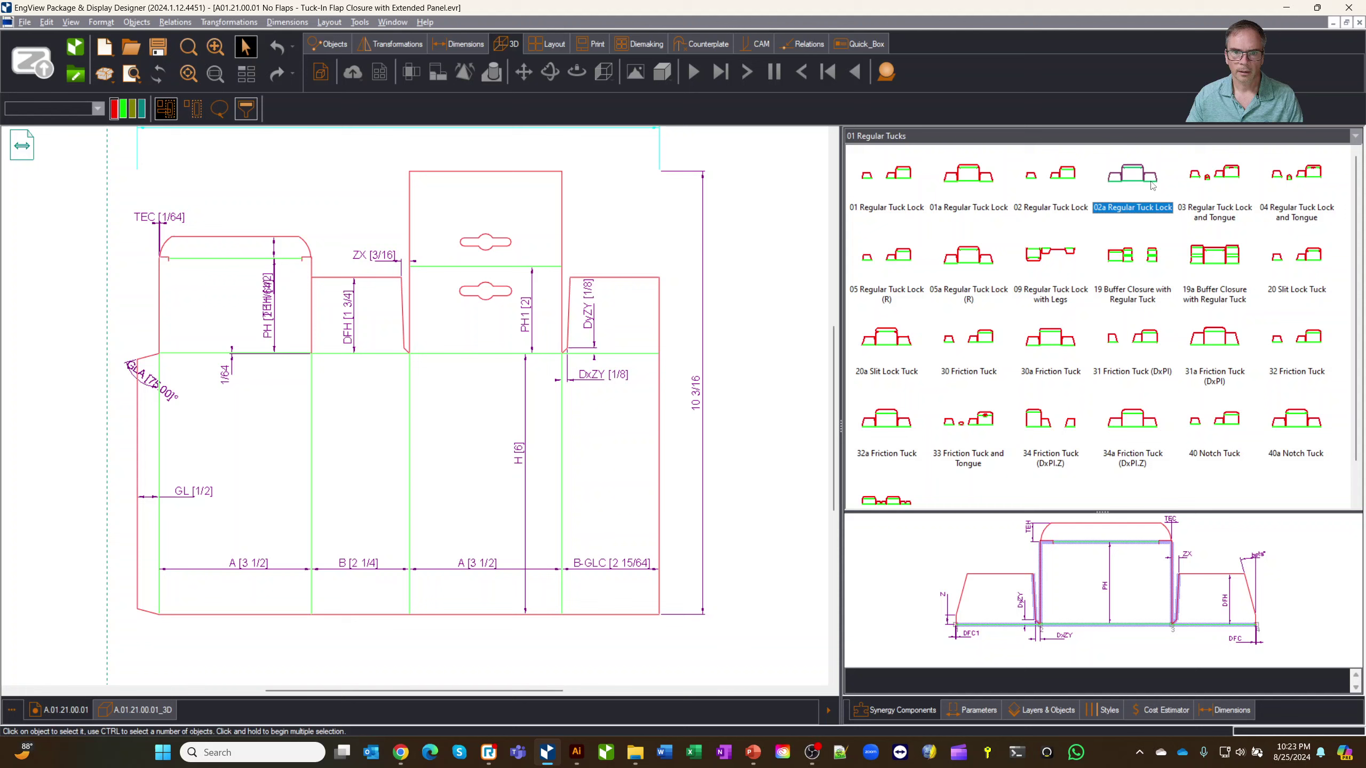
{"action": "left_click", "coordinate": [1053, 186]}
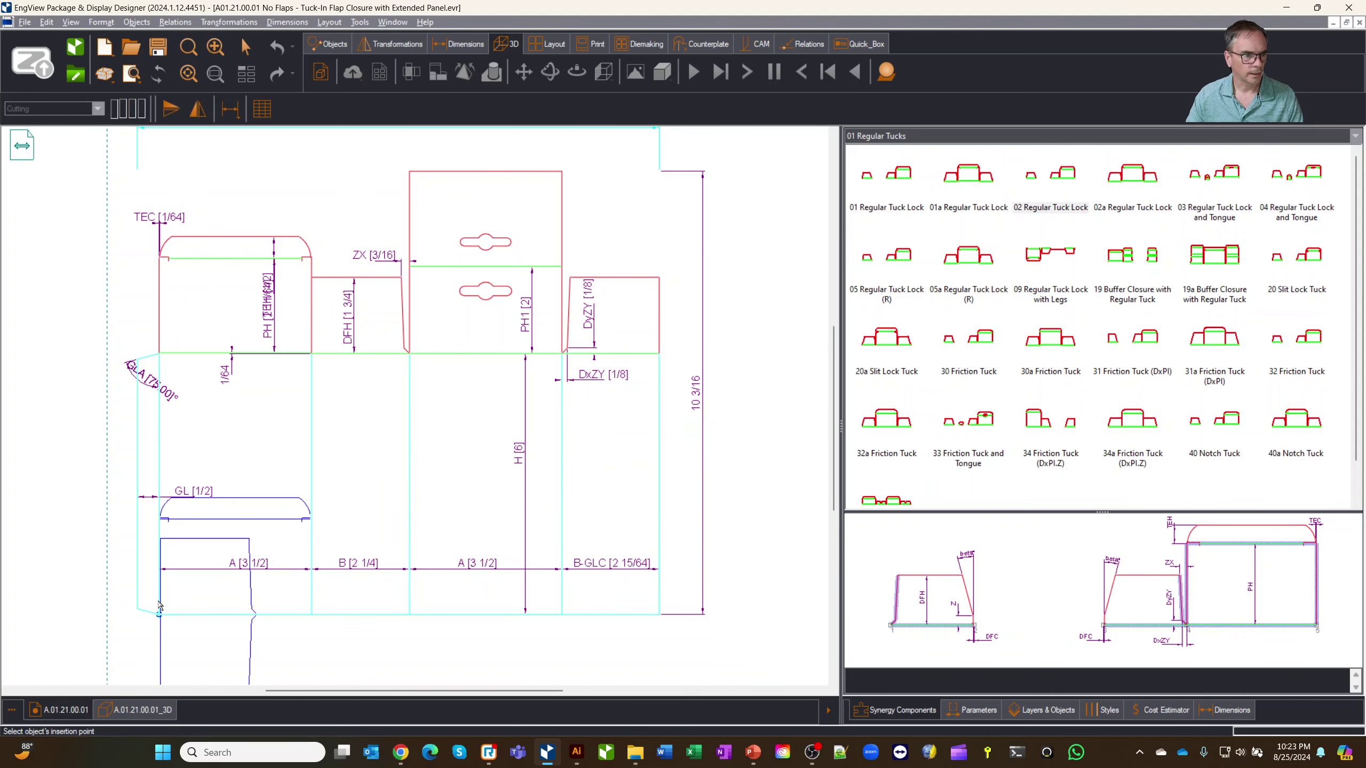
{"action": "left_click", "coordinate": [175, 118]}
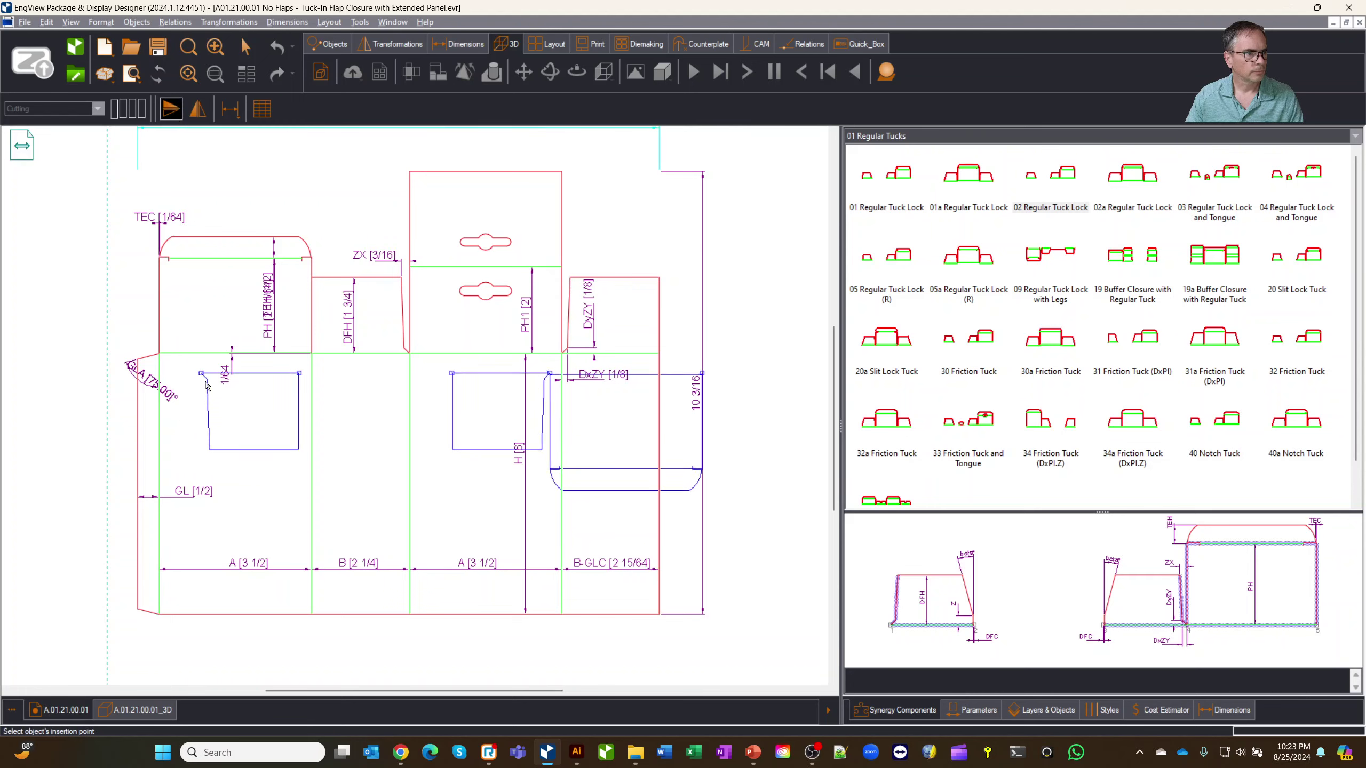
{"action": "left_click", "coordinate": [205, 114]}
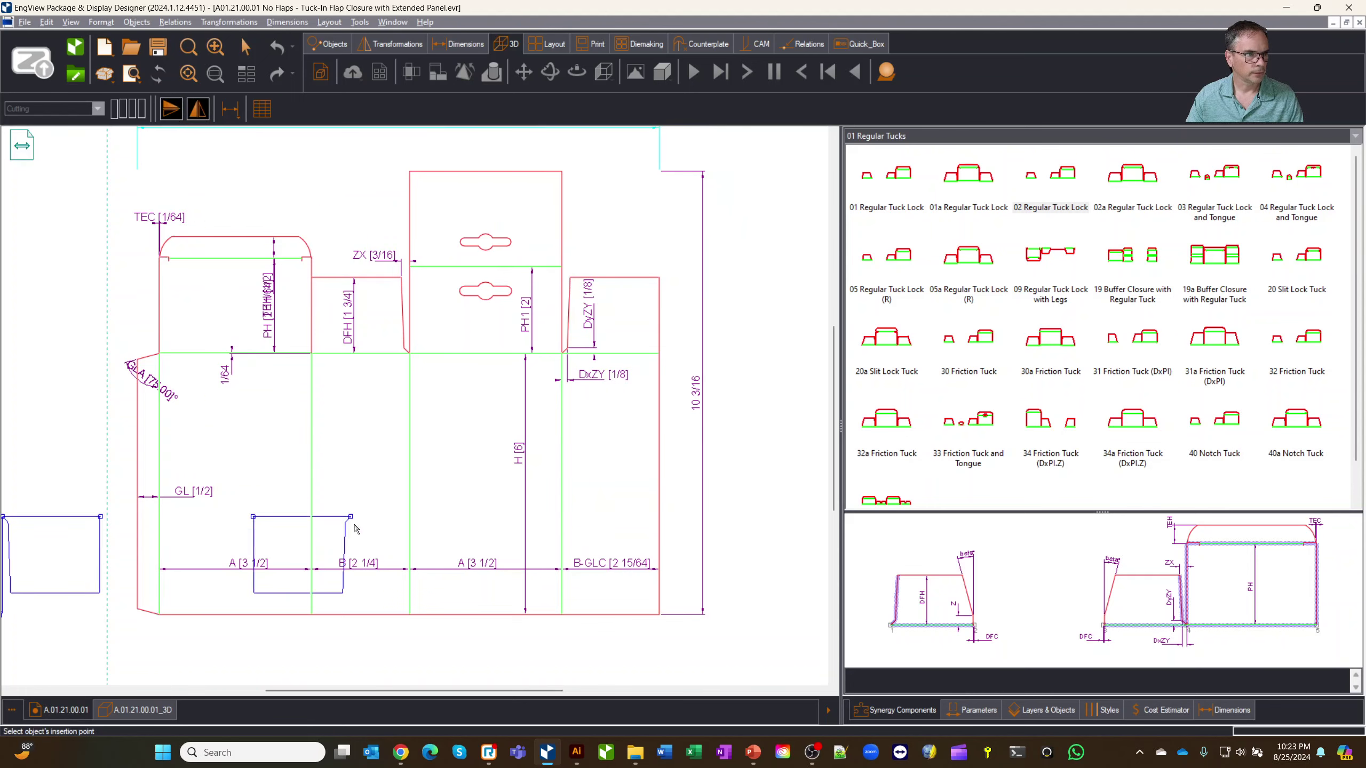
{"action": "left_click", "coordinate": [654, 617]}
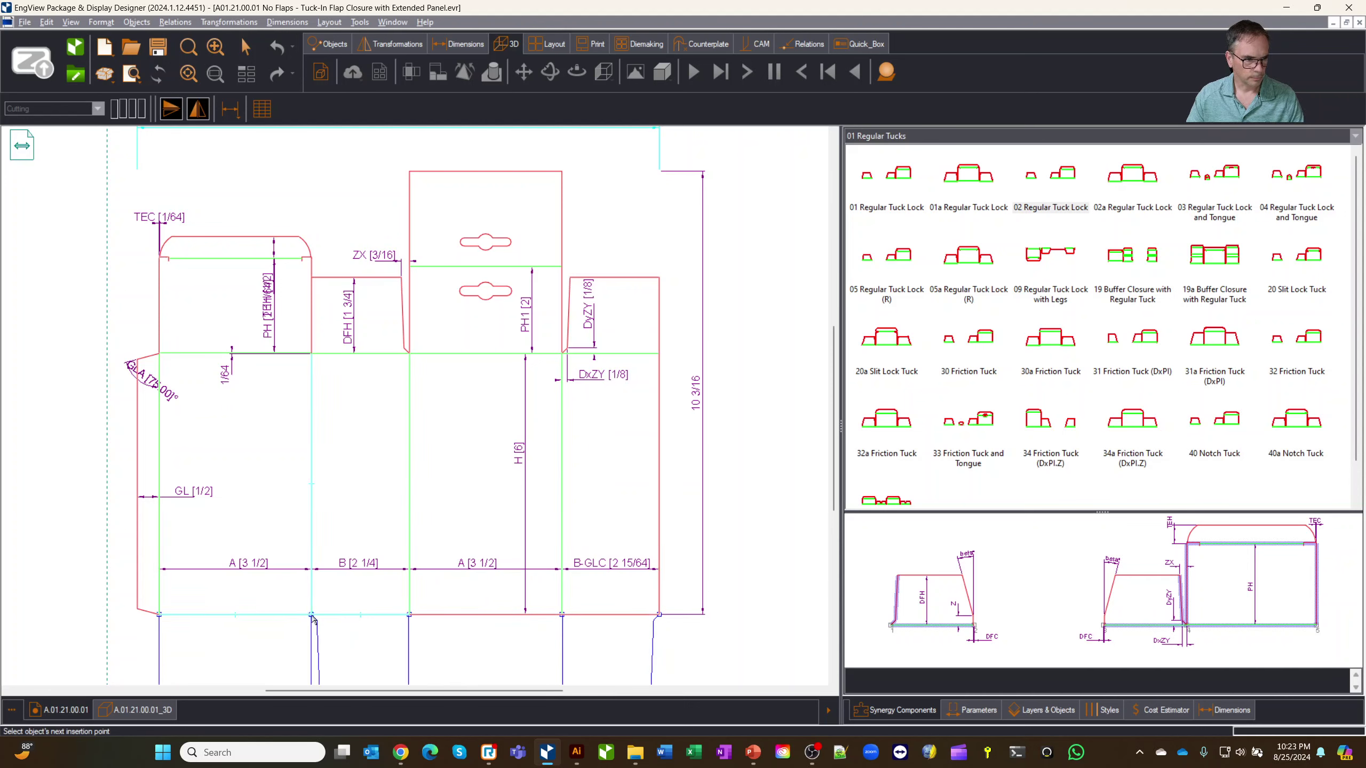
{"action": "left_click", "coordinate": [166, 624]}
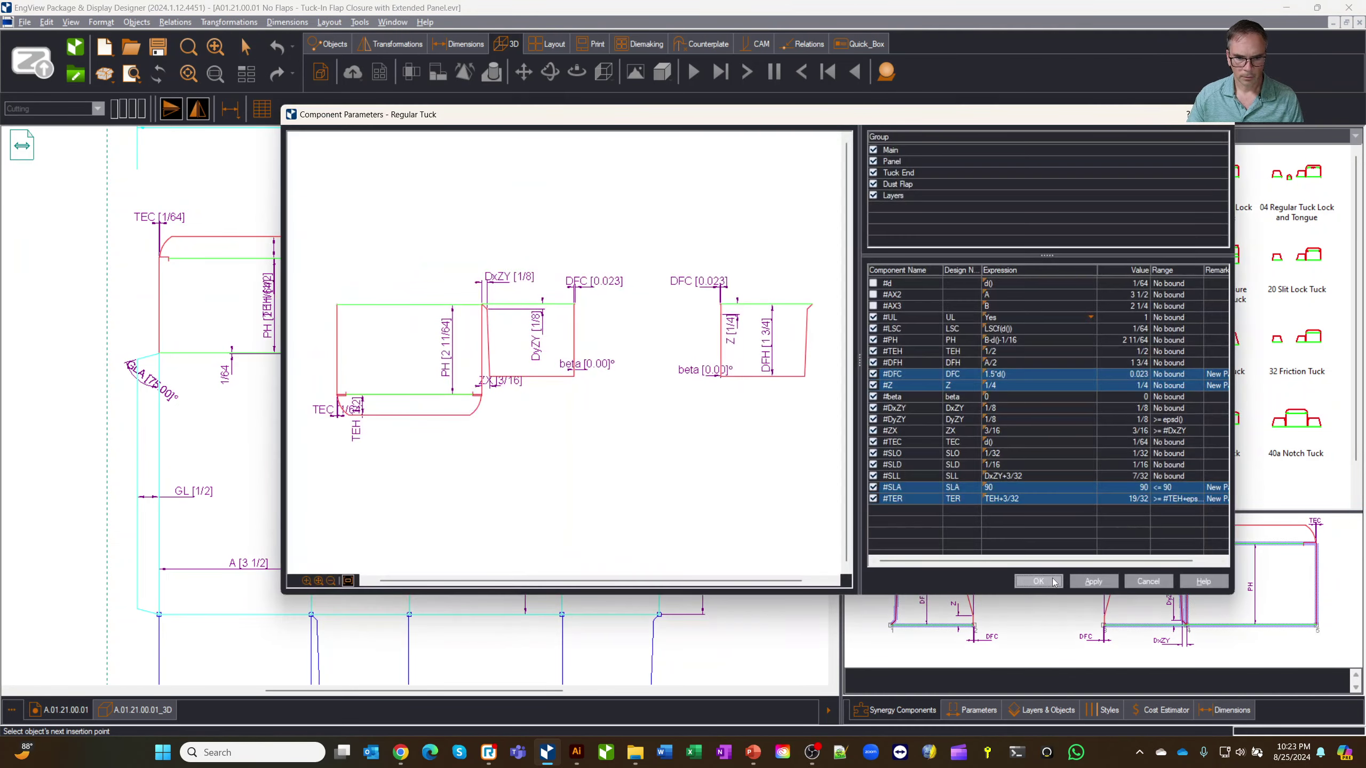
{"action": "left_click", "coordinate": [1038, 581]}
{"action": "left_click", "coordinate": [218, 50]}
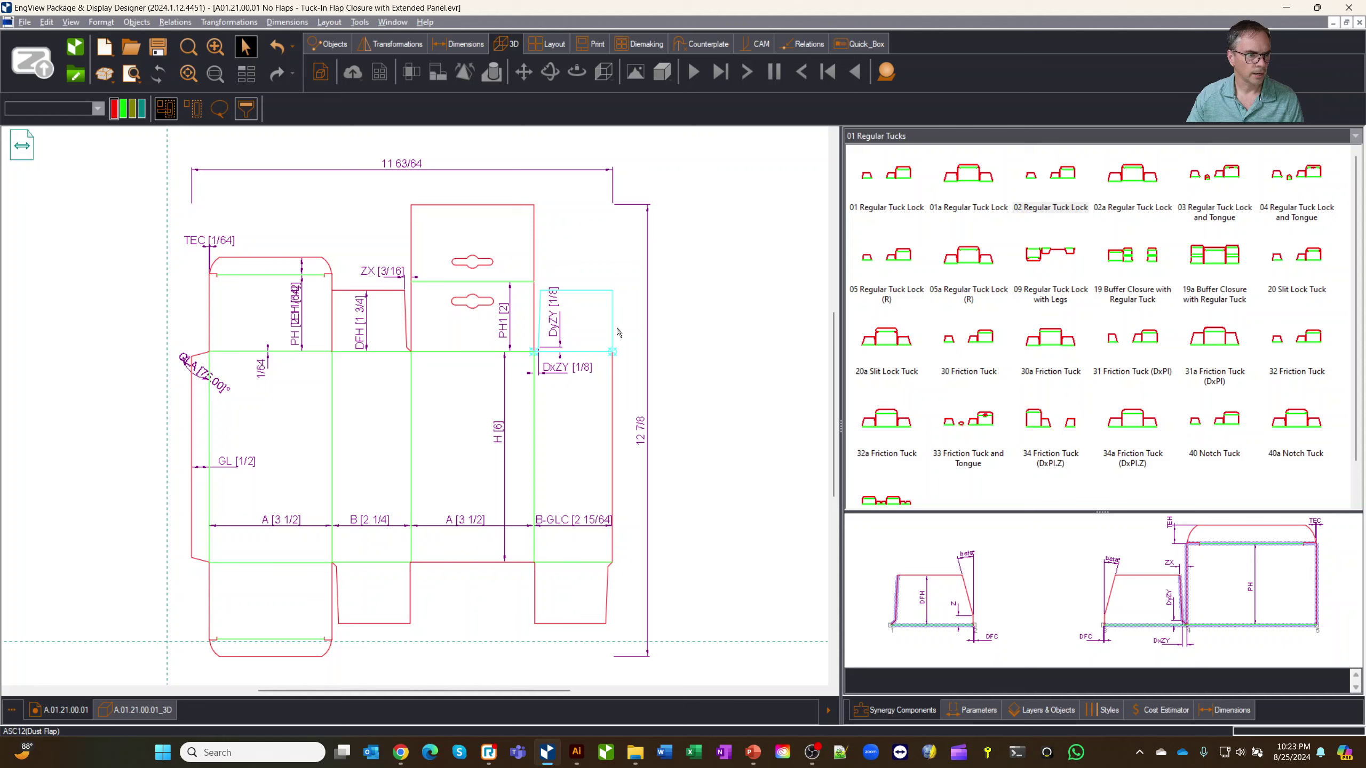
Step: Open the A01.21.00.01 3D drawing and insert two new folding steps below Step 4 in its Usage sequence
{"action": "left_click", "coordinate": [176, 712]}
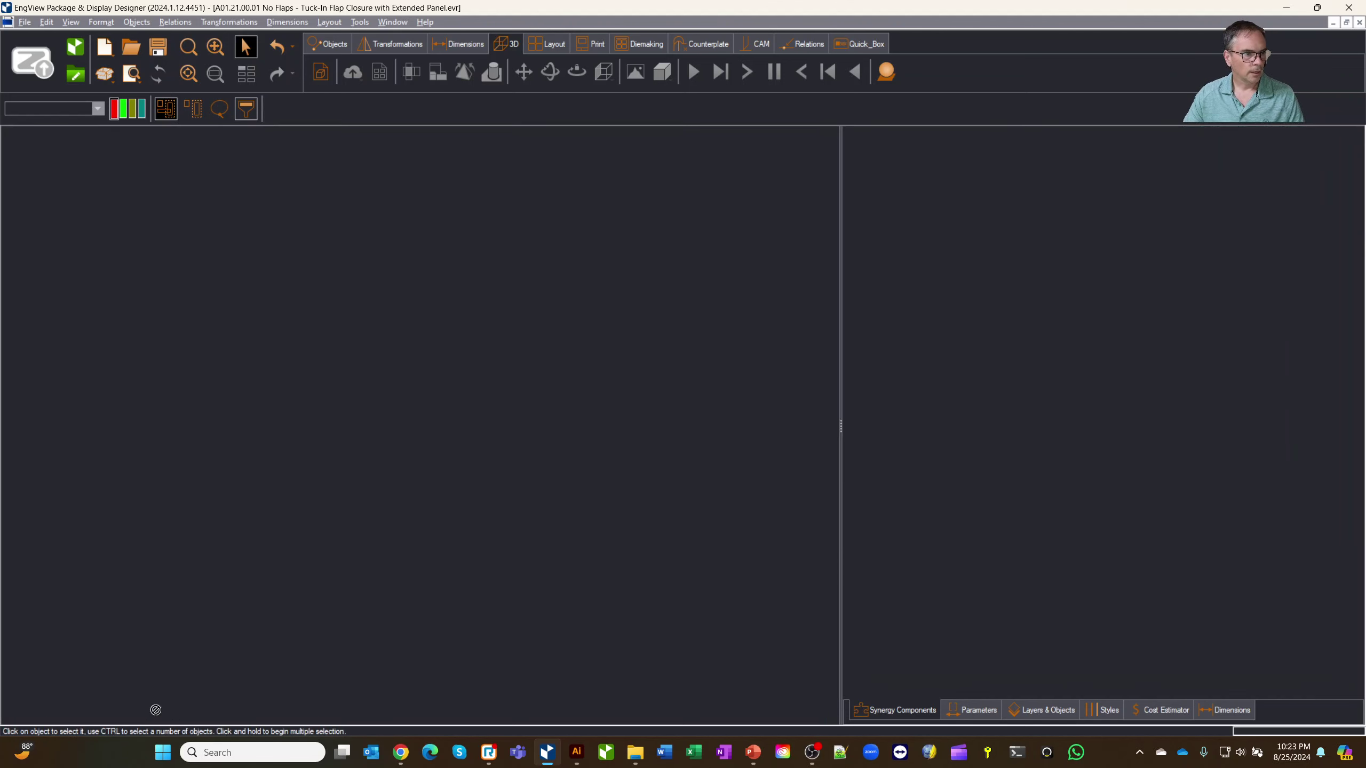
{"action": "left_click_drag", "start_coordinate": [645, 560], "coordinate": [795, 185]}
{"action": "left_click", "coordinate": [853, 185]}
{"action": "left_click", "coordinate": [914, 210]}
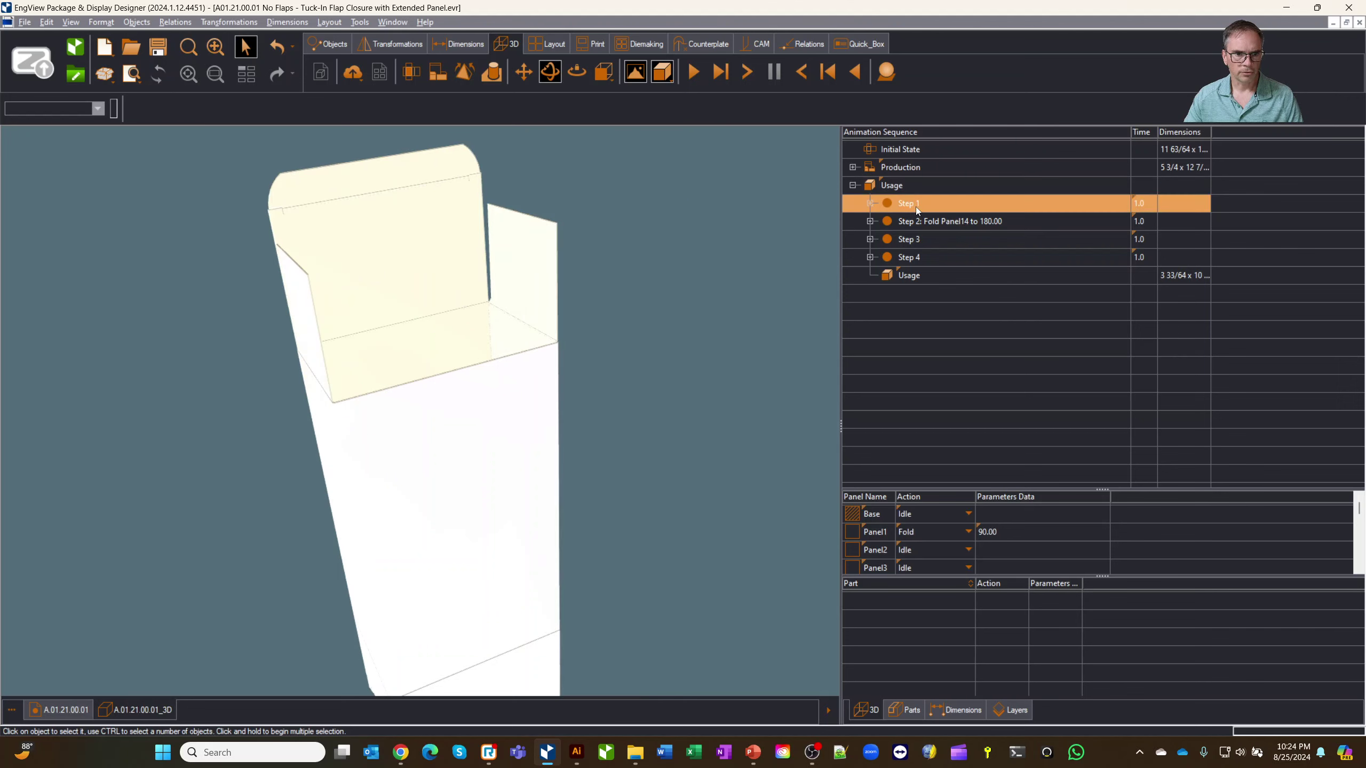
{"action": "left_click", "coordinate": [914, 258]}
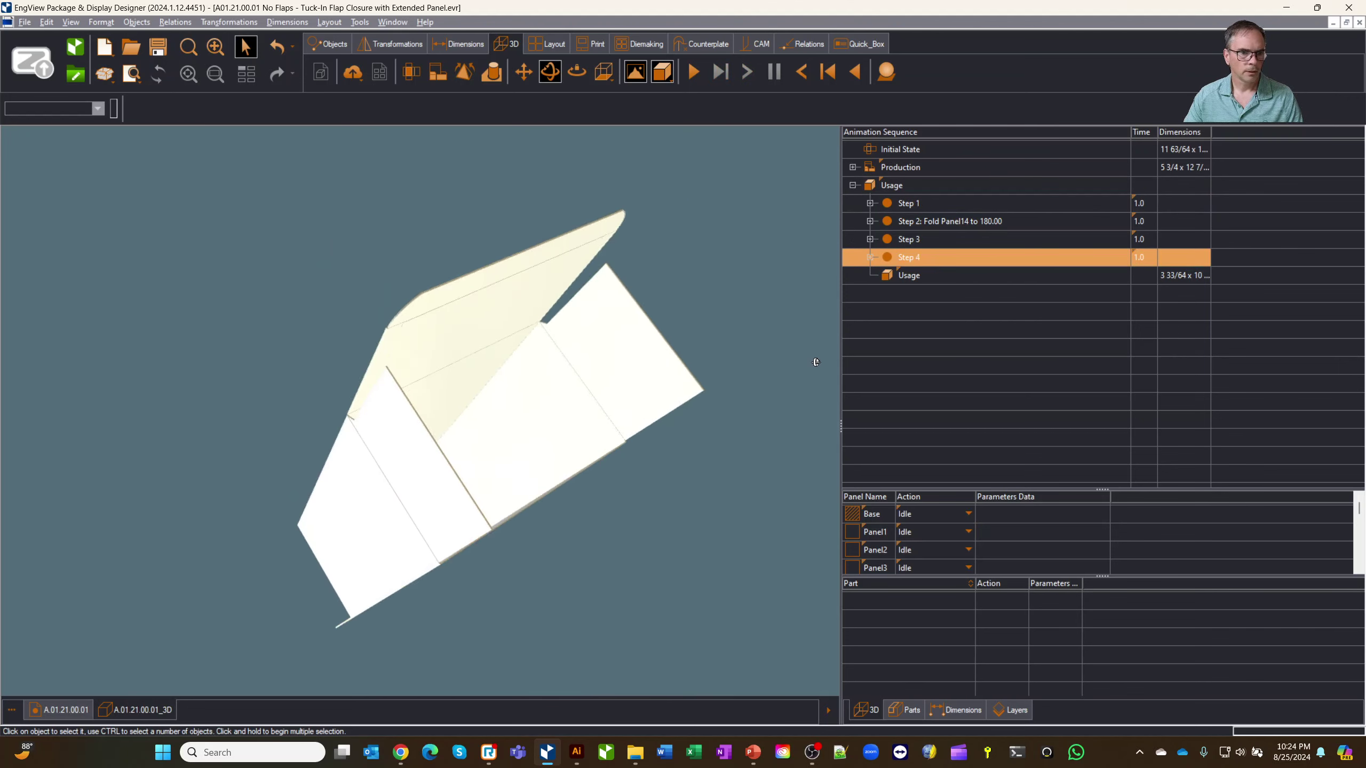
{"action": "right_click", "coordinate": [928, 260]}
{"action": "left_click", "coordinate": [983, 364]}
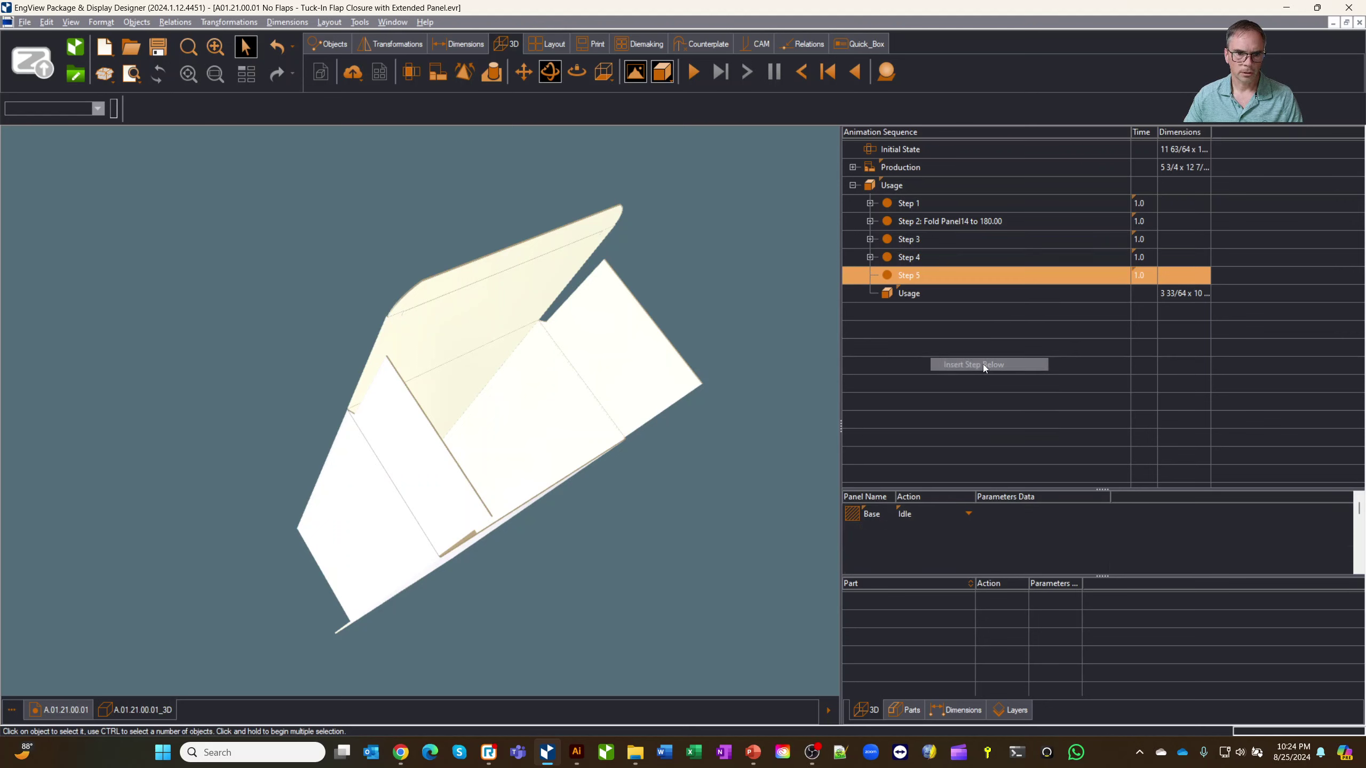
{"action": "left_click", "coordinate": [918, 257]}
{"action": "left_click", "coordinate": [916, 276]}
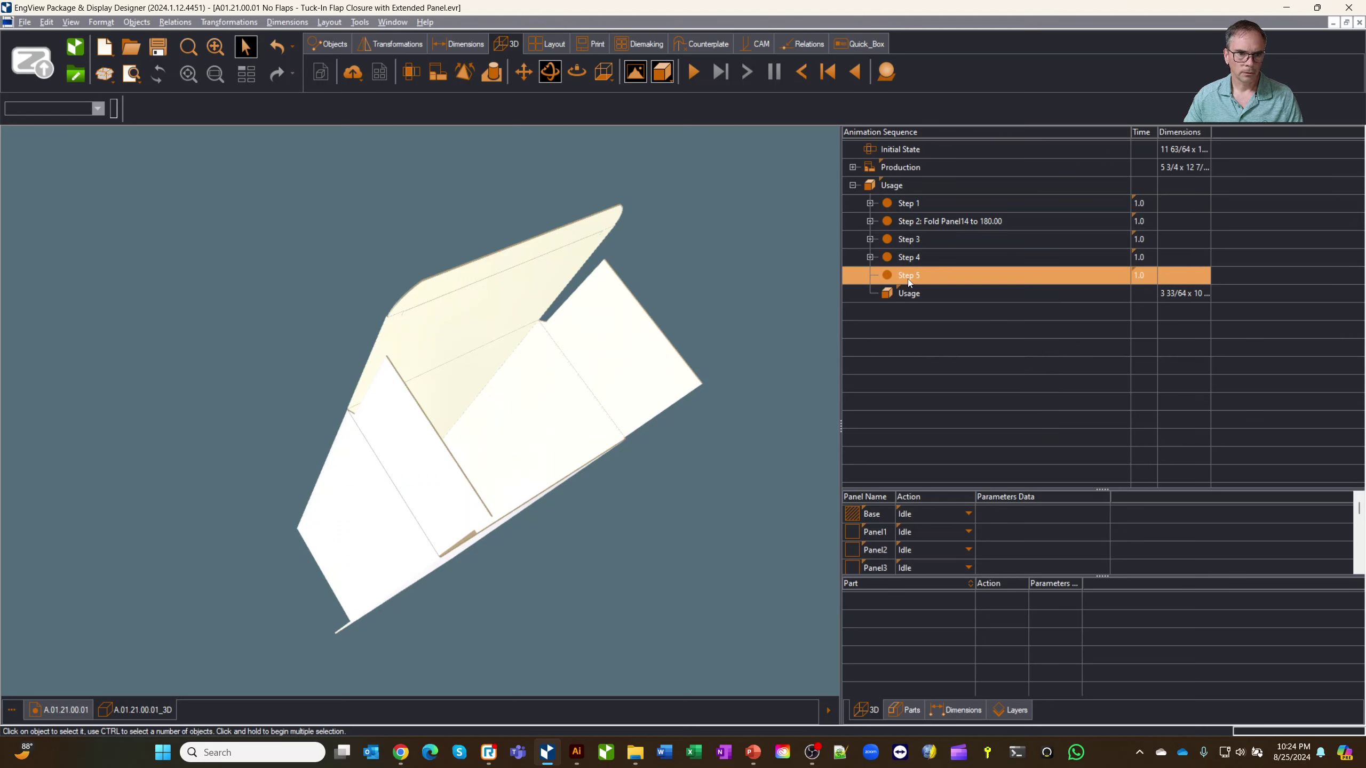
{"action": "right_click", "coordinate": [916, 277]}
{"action": "left_click", "coordinate": [990, 389]}
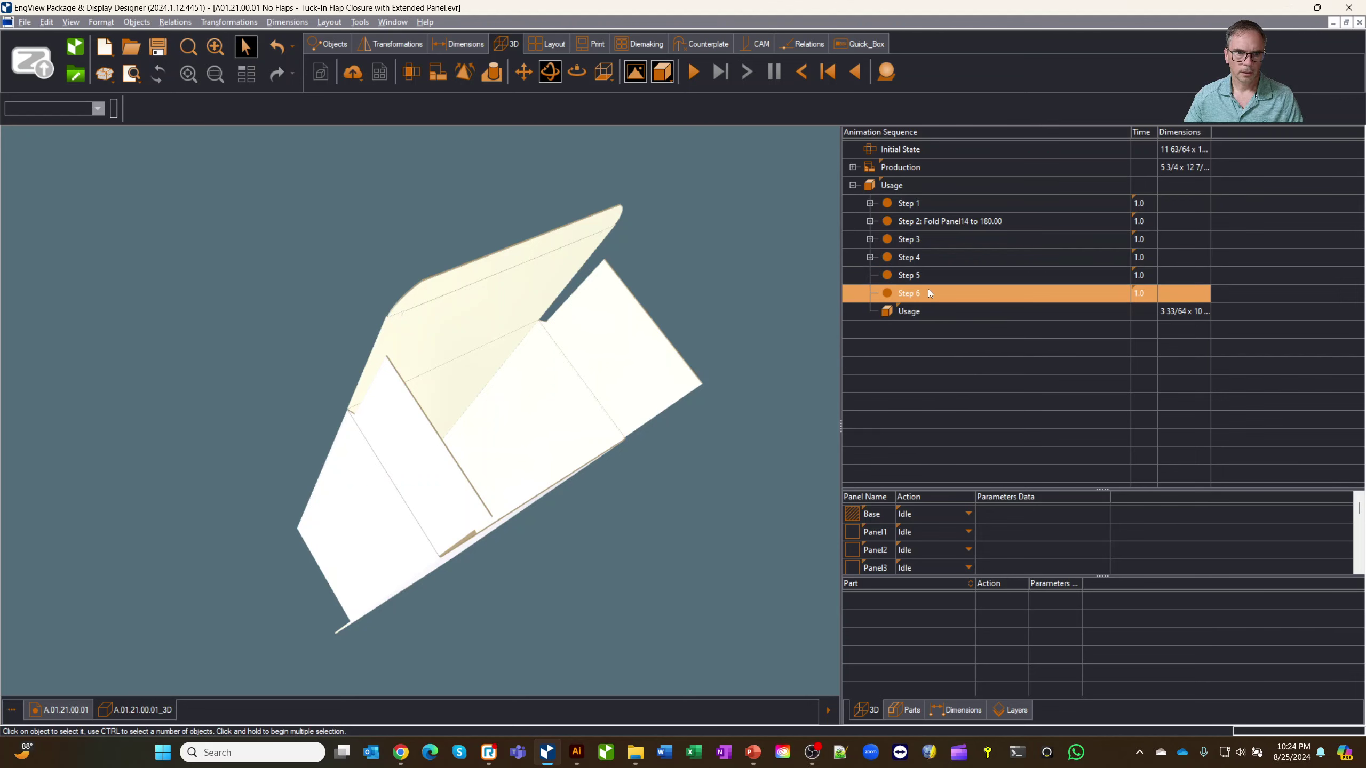
Step: In Step 5, fold both bottom dust flaps and the bottom tuck flap by 90 degrees
{"action": "left_click", "coordinate": [921, 275]}
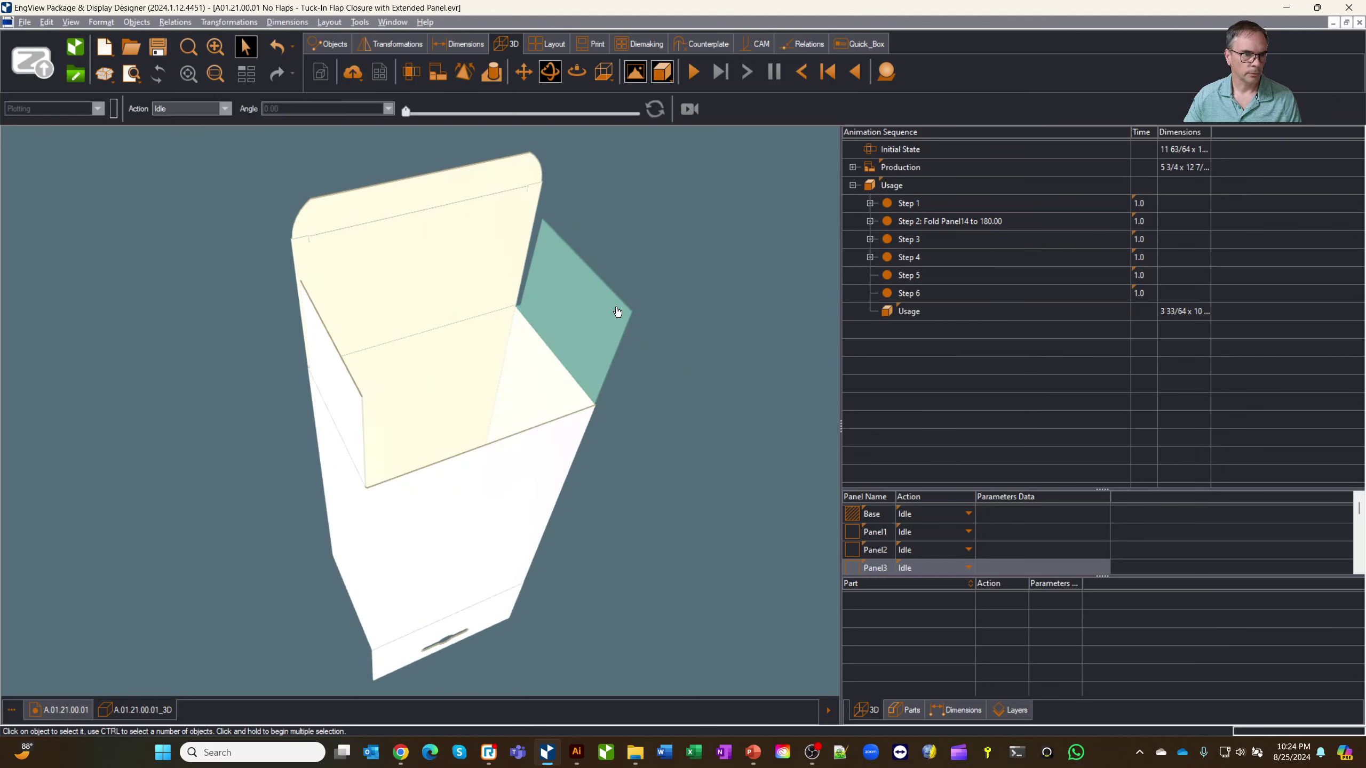
{"action": "left_click", "coordinate": [619, 308]}
{"action": "left_click", "coordinate": [352, 400], "text": "ctrl"}
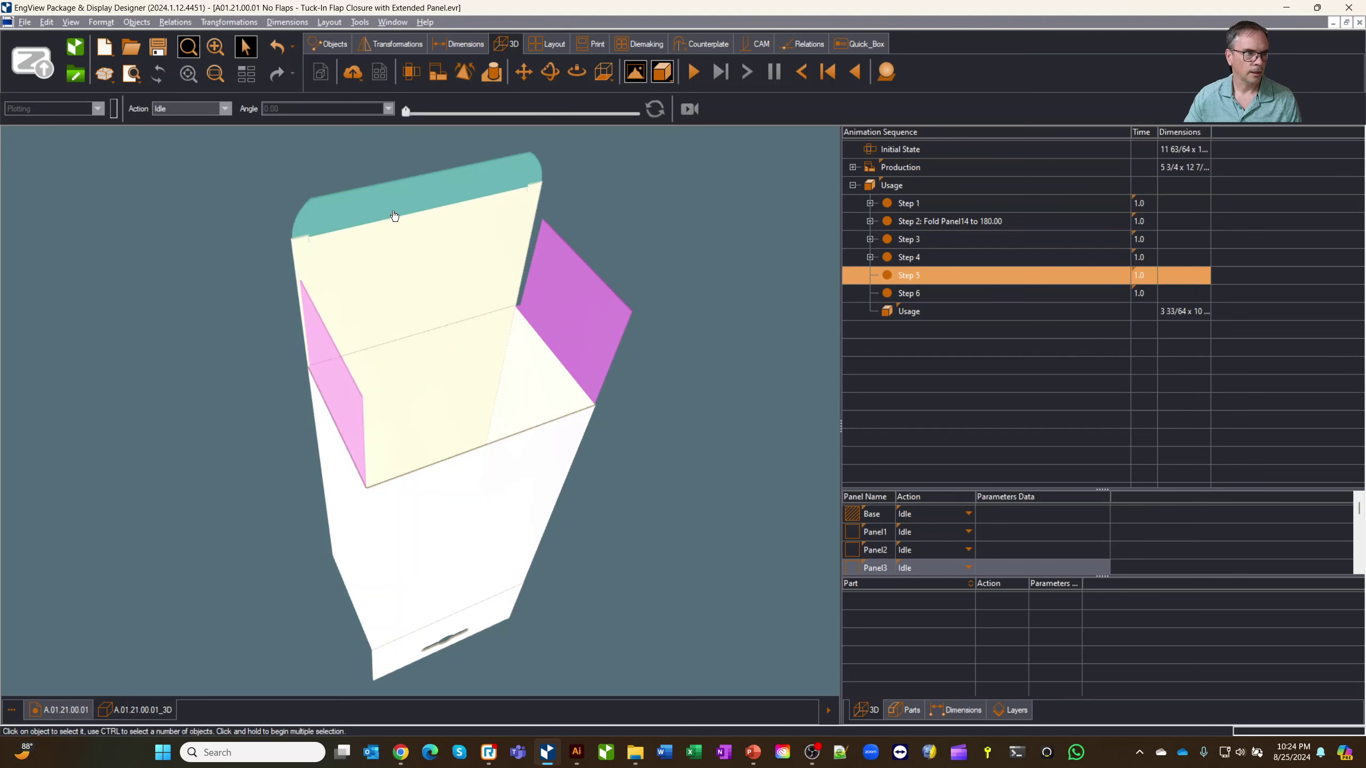
{"action": "left_click", "coordinate": [180, 113]}
{"action": "left_click", "coordinate": [177, 130]}
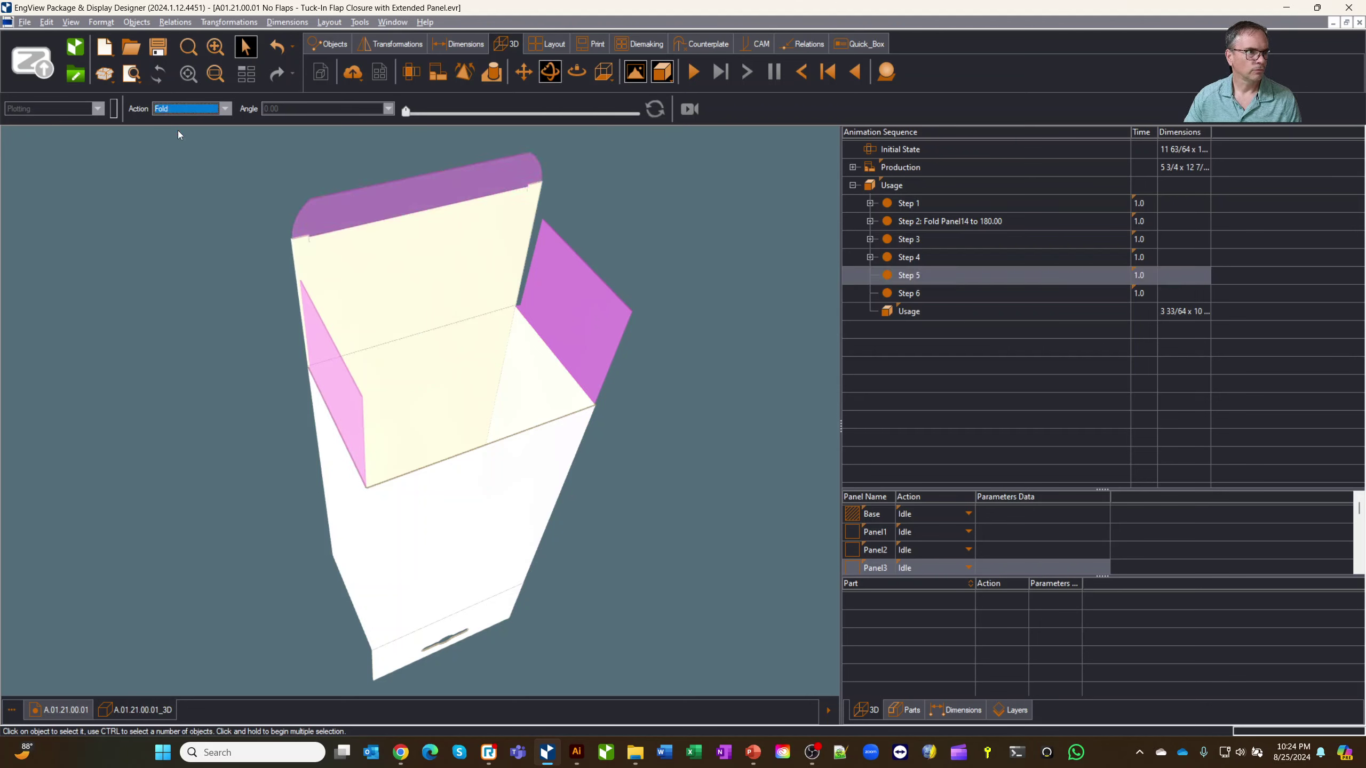
{"action": "left_click", "coordinate": [578, 107]}
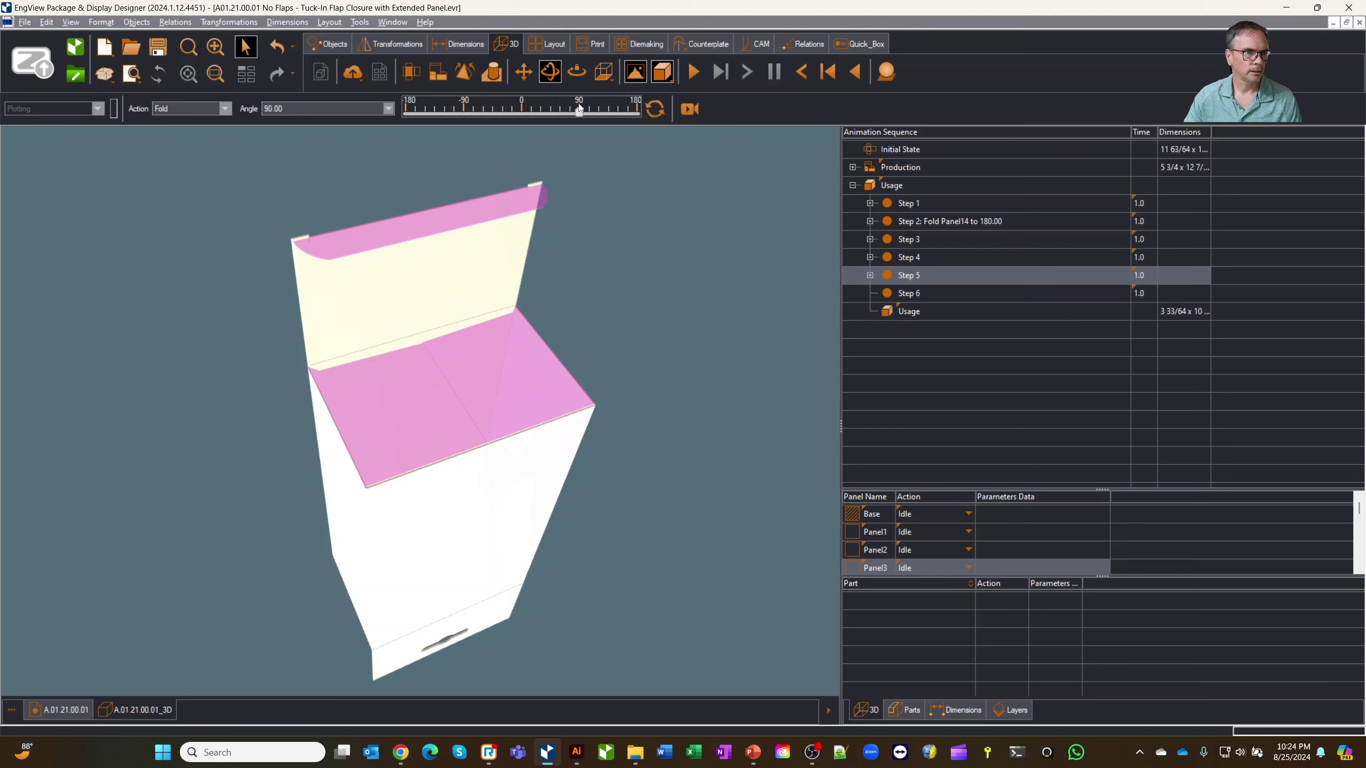
Step: In Step 6, fold the bottom closing panel by 90 degrees
{"action": "left_click", "coordinate": [913, 301]}
{"action": "left_click", "coordinate": [433, 290]}
{"action": "left_click", "coordinate": [180, 110]}
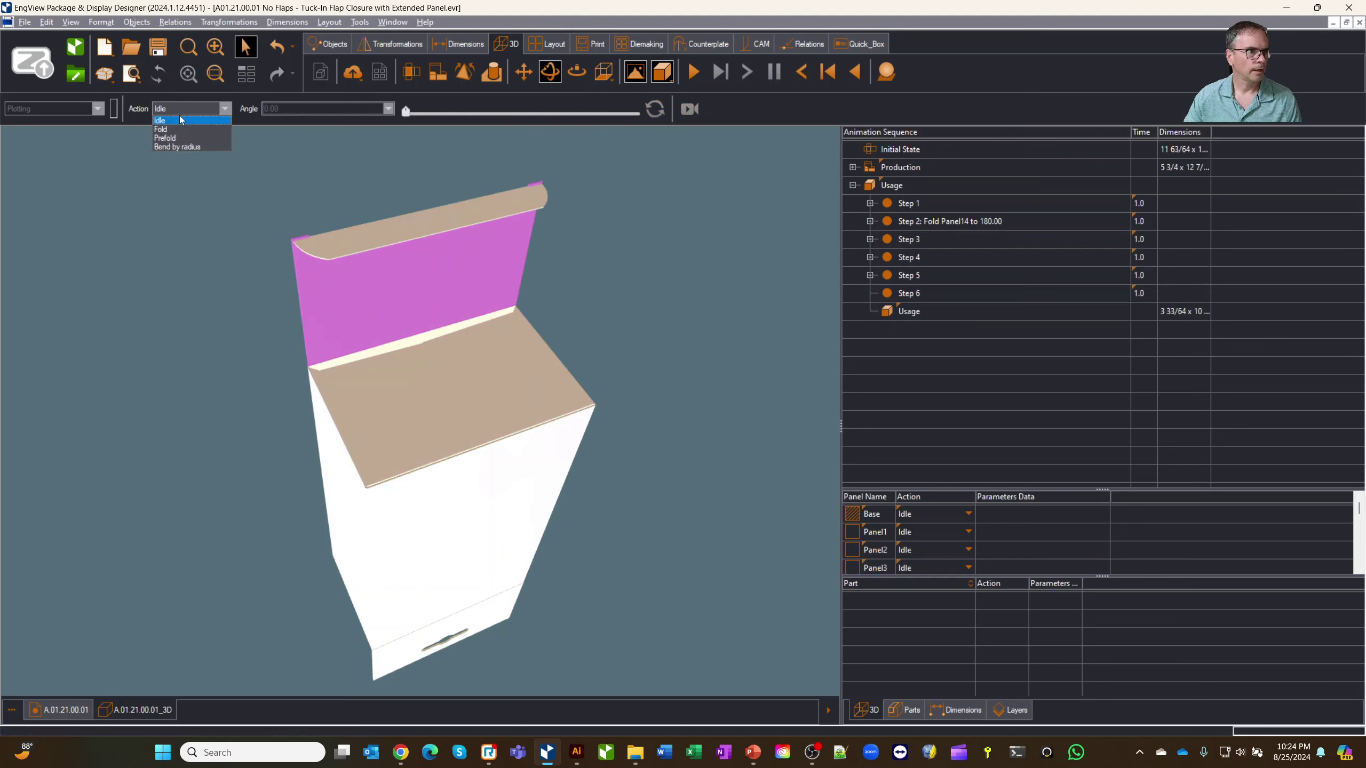
{"action": "left_click", "coordinate": [185, 129]}
{"action": "left_click", "coordinate": [579, 107]}
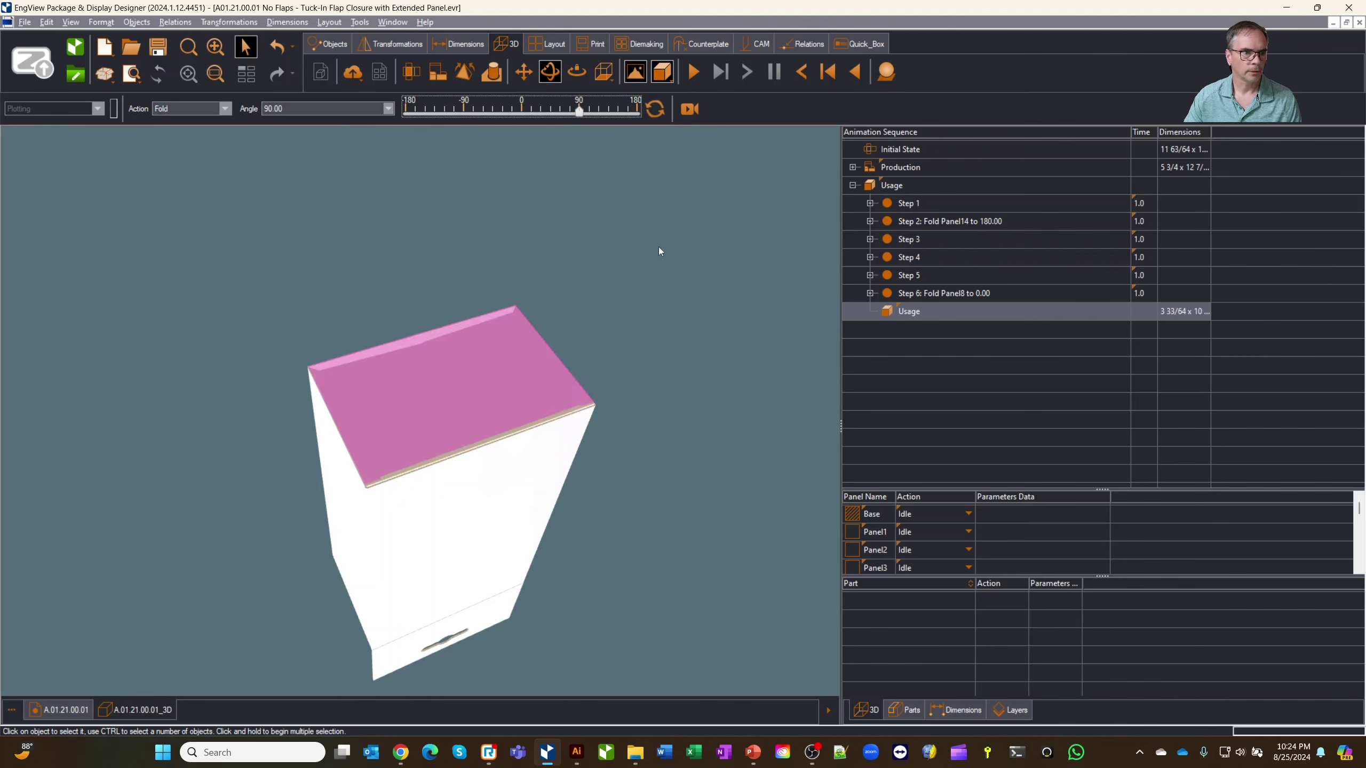
Step: Review the folded hanging carton from several sides, then its Initial State, Step 2 and Step 3
{"action": "middle_click_drag", "start_coordinate": [708, 450], "coordinate": [852, 260]}
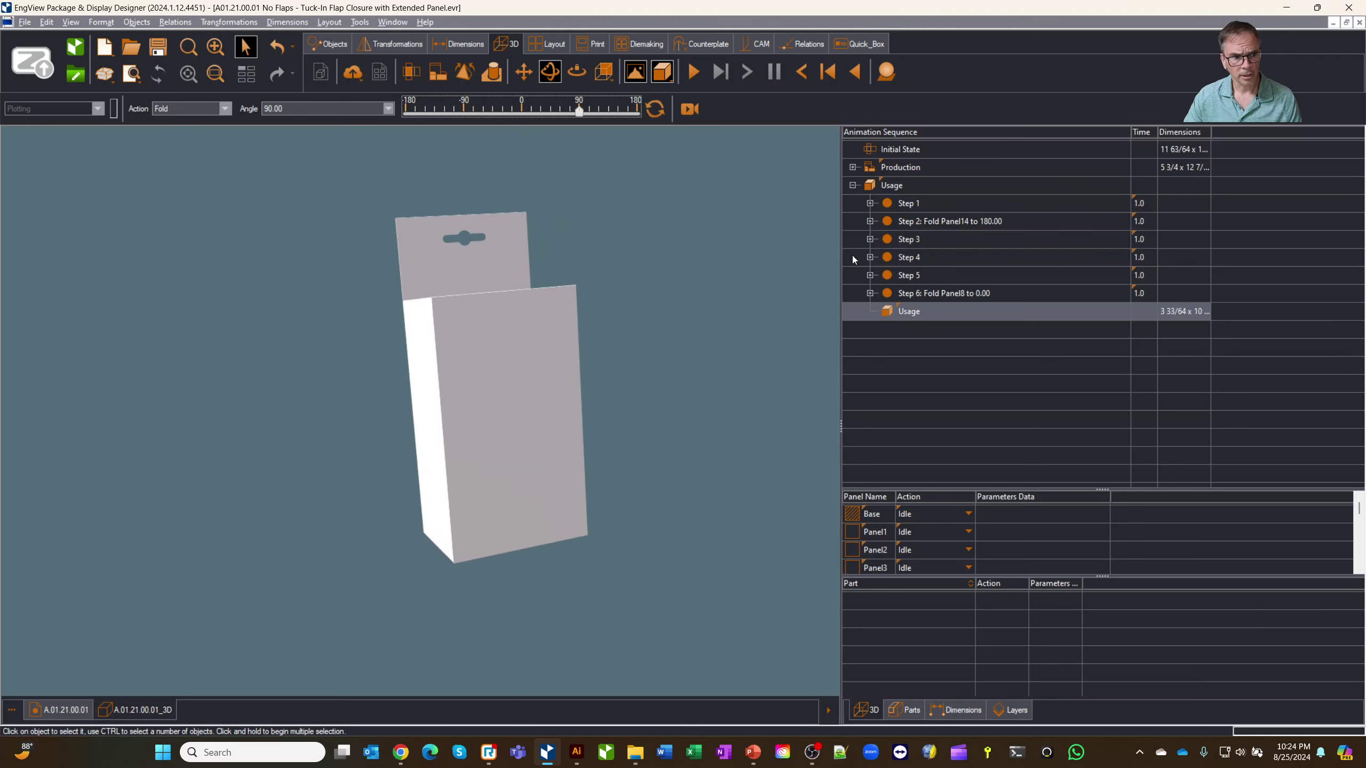
{"action": "left_click", "coordinate": [908, 150]}
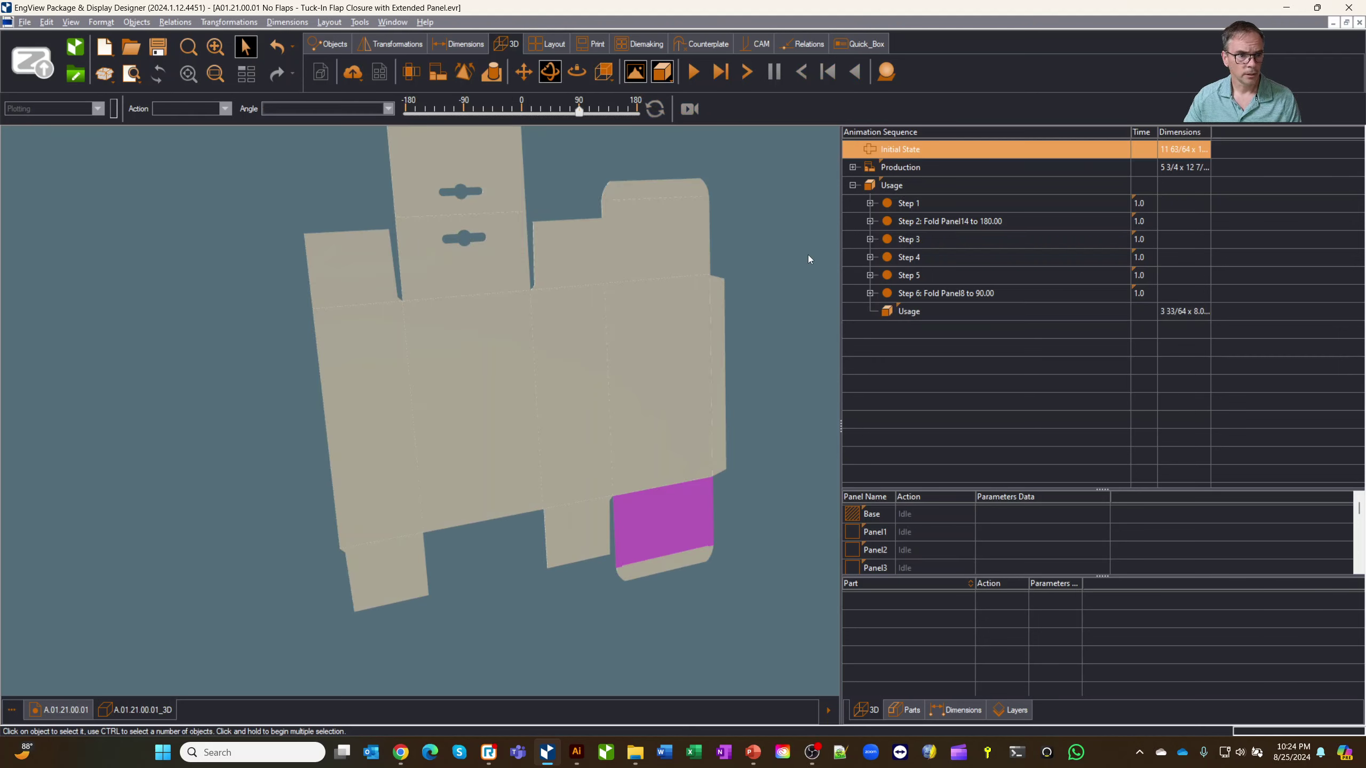
{"action": "left_click", "coordinate": [949, 226]}
{"action": "middle_click_drag", "start_coordinate": [745, 319], "coordinate": [775, 262]}
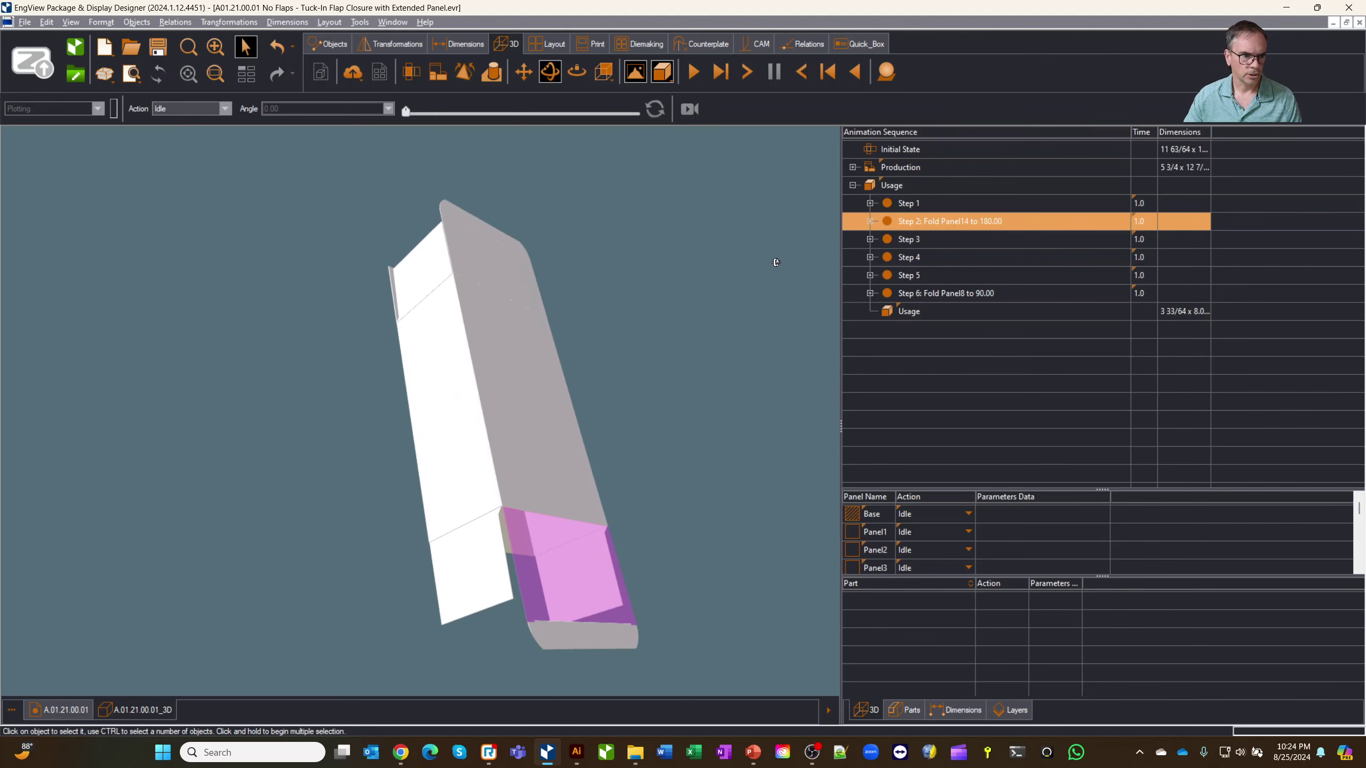
{"action": "left_click", "coordinate": [909, 240]}
{"action": "middle_click_drag", "start_coordinate": [750, 344], "coordinate": [854, 351]}
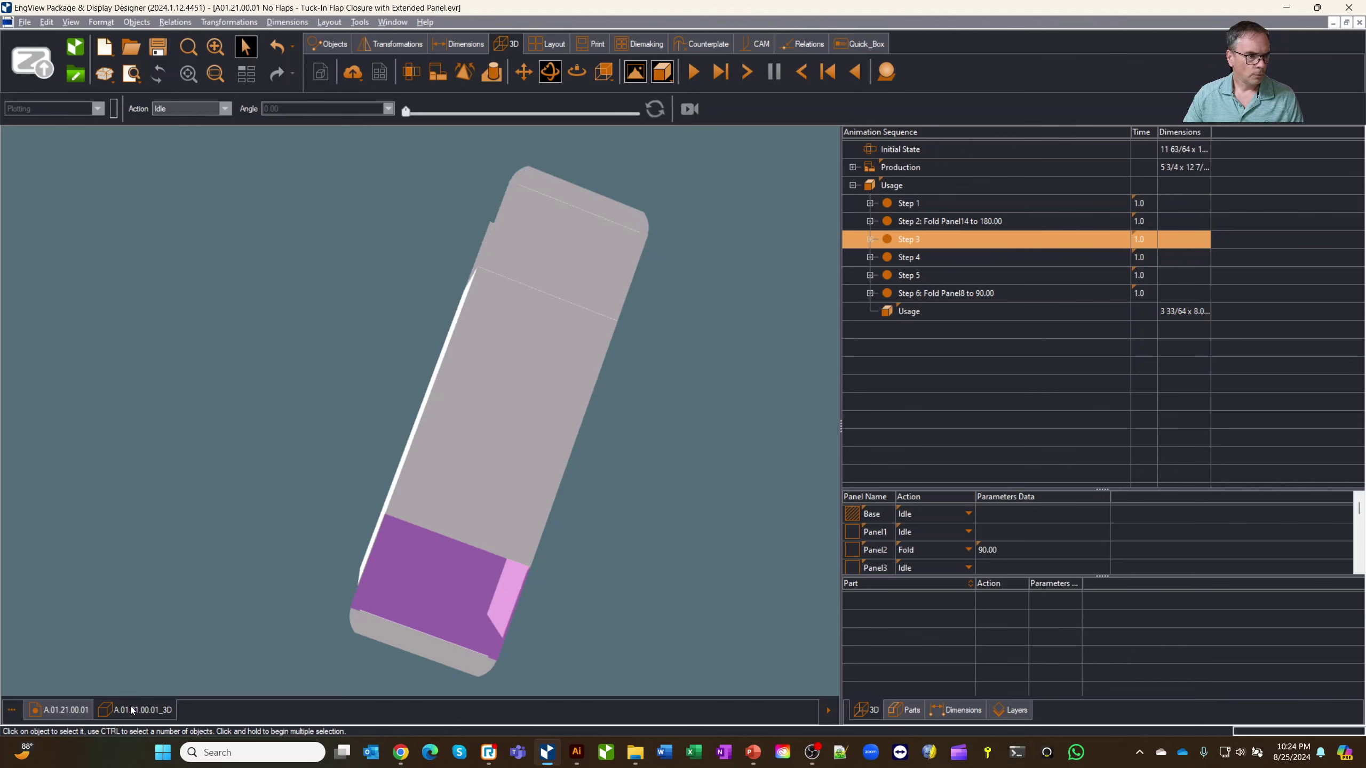
Step: Find a matching standard for the A01.21.00.01 2D drawing and import the whole EVF11062 standard with its parameters
{"action": "left_click", "coordinate": [59, 710]}
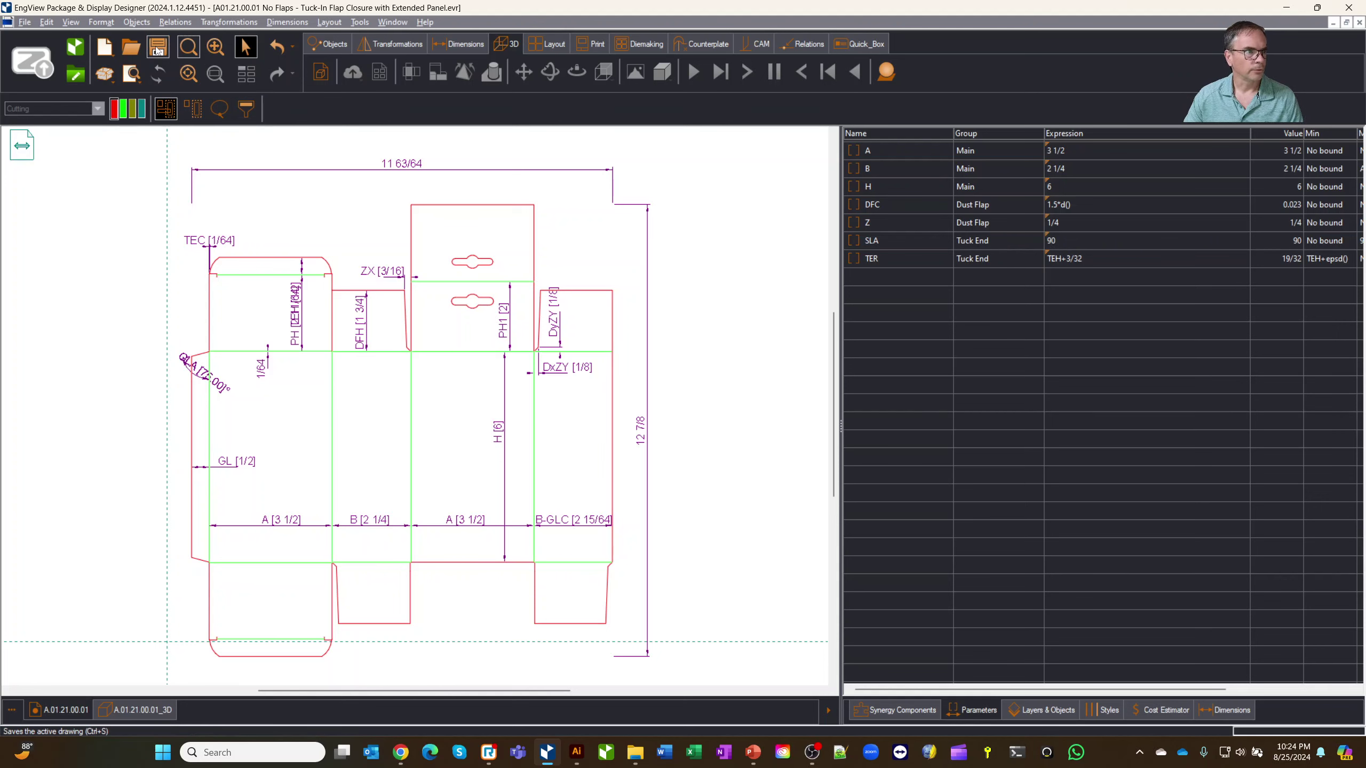
{"action": "left_click", "coordinate": [24, 22]}
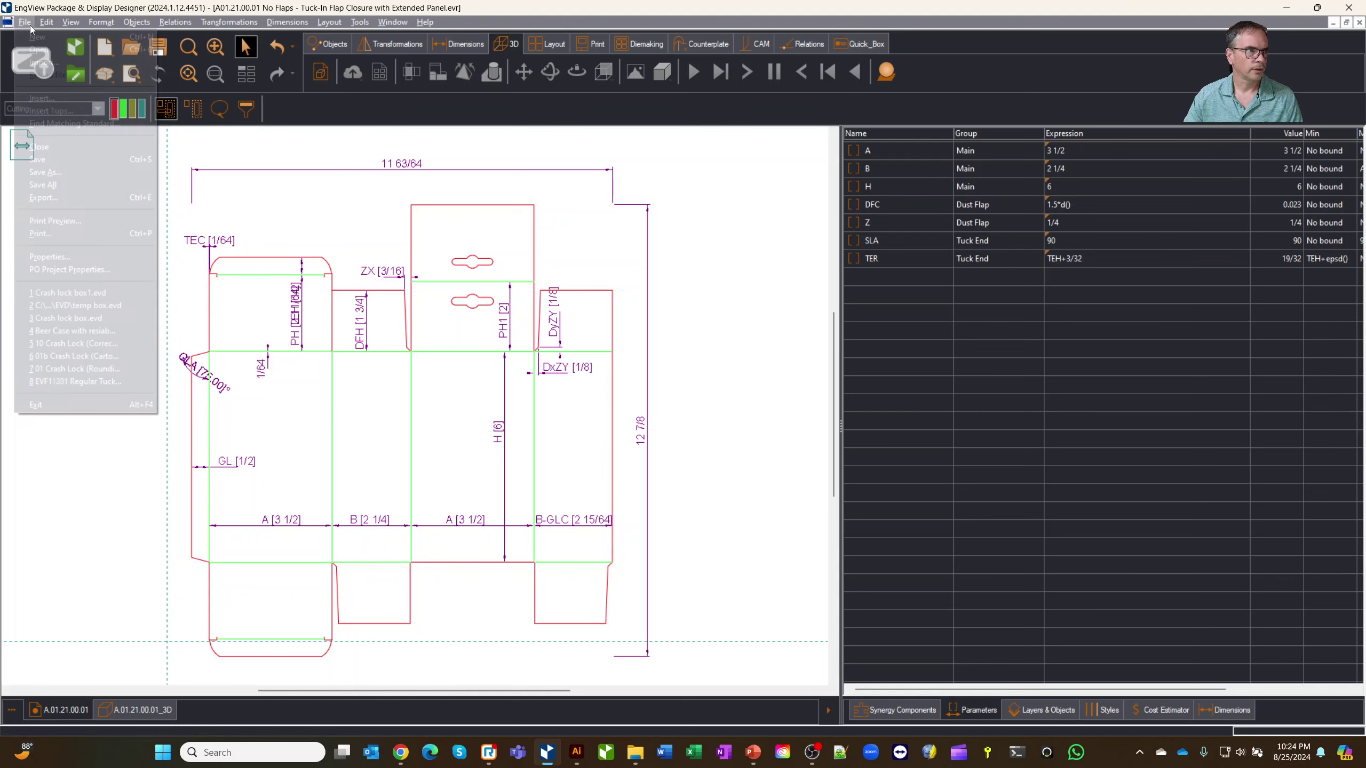
{"action": "left_click", "coordinate": [59, 126]}
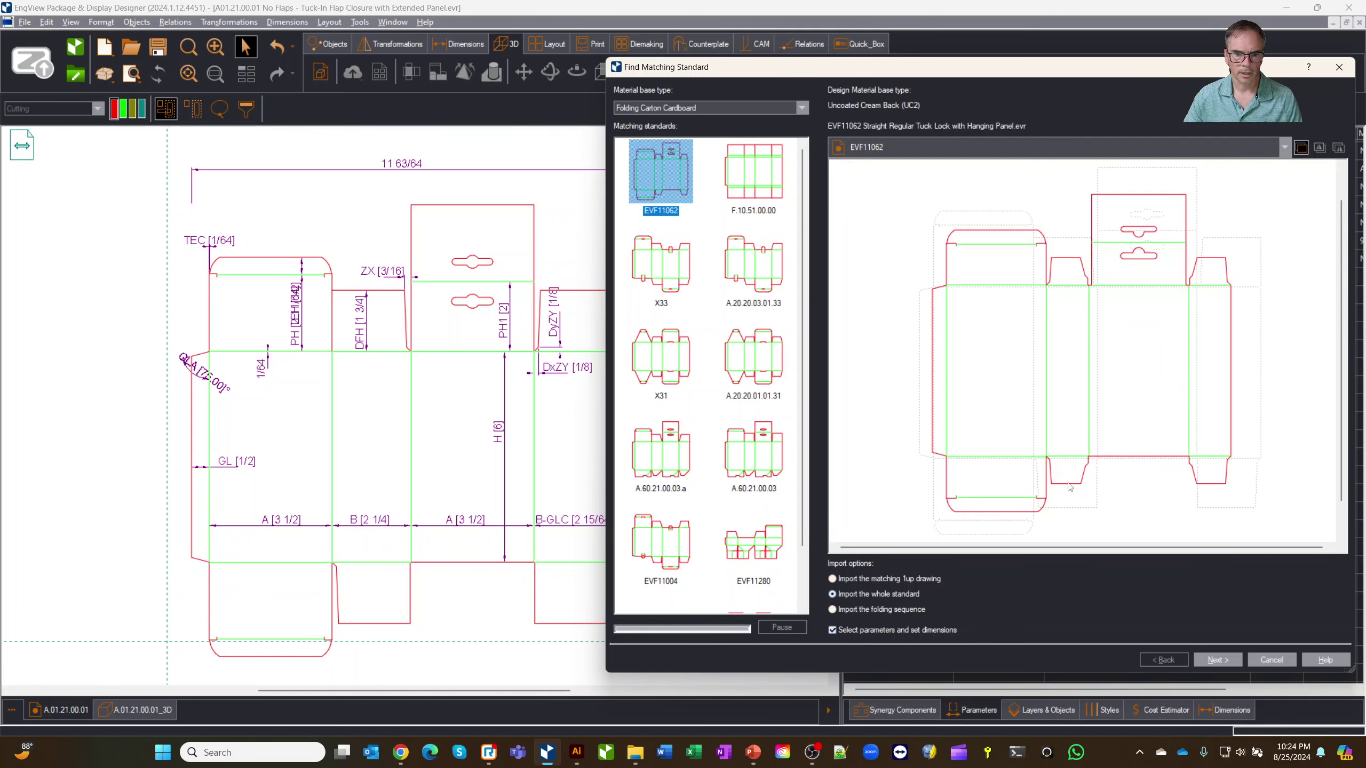
{"action": "left_click", "coordinate": [1218, 659]}
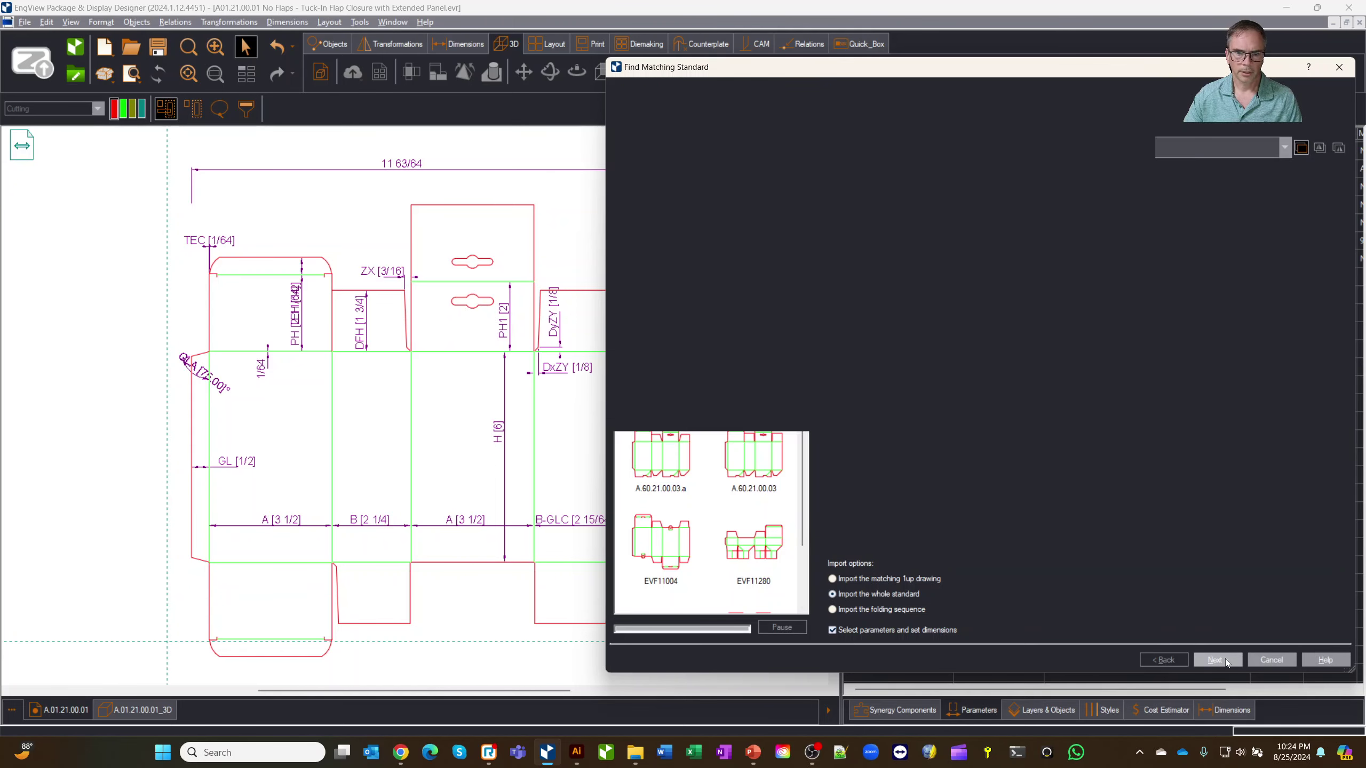
{"action": "left_click", "coordinate": [1217, 659]}
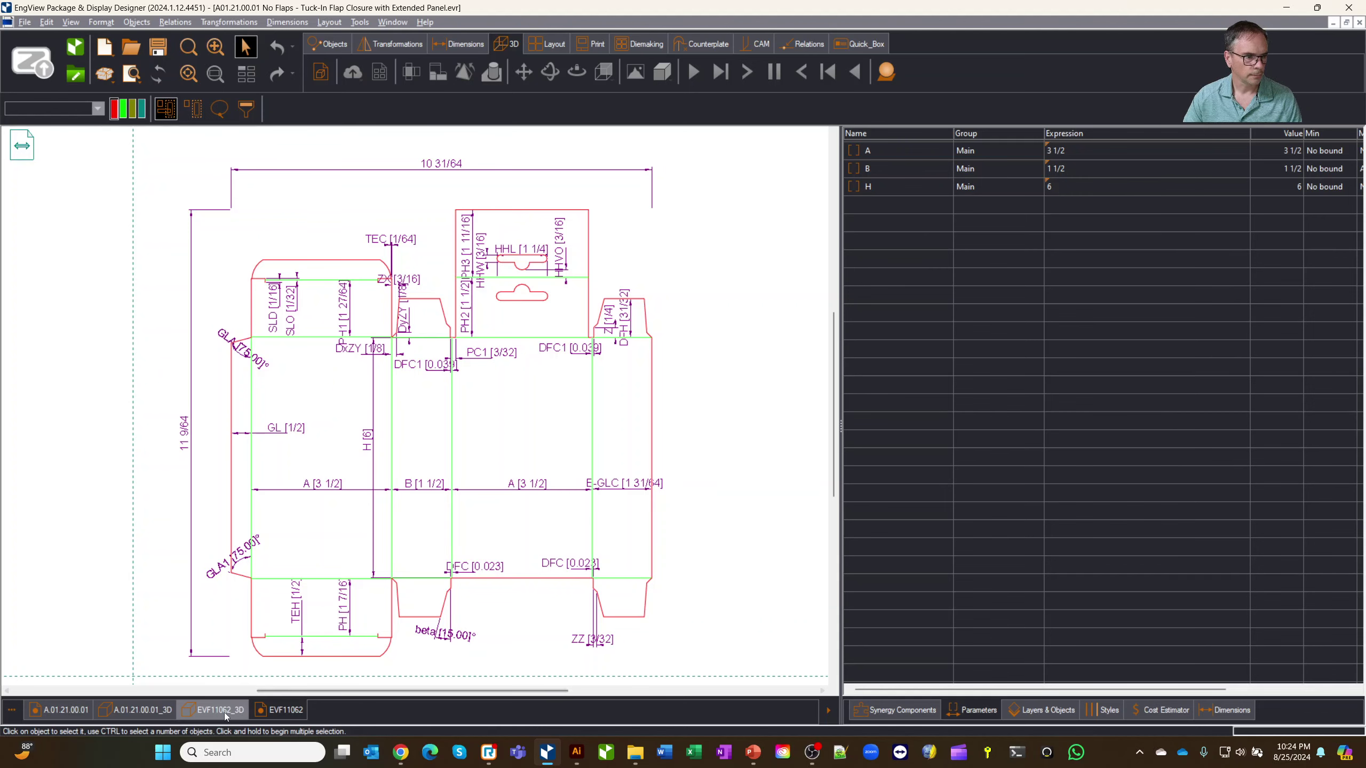
Step: Examine the folded EVF11062 carton in 3D from several sides and compare it with the A01.21.00.01 3D drawing
{"action": "left_click", "coordinate": [215, 709]}
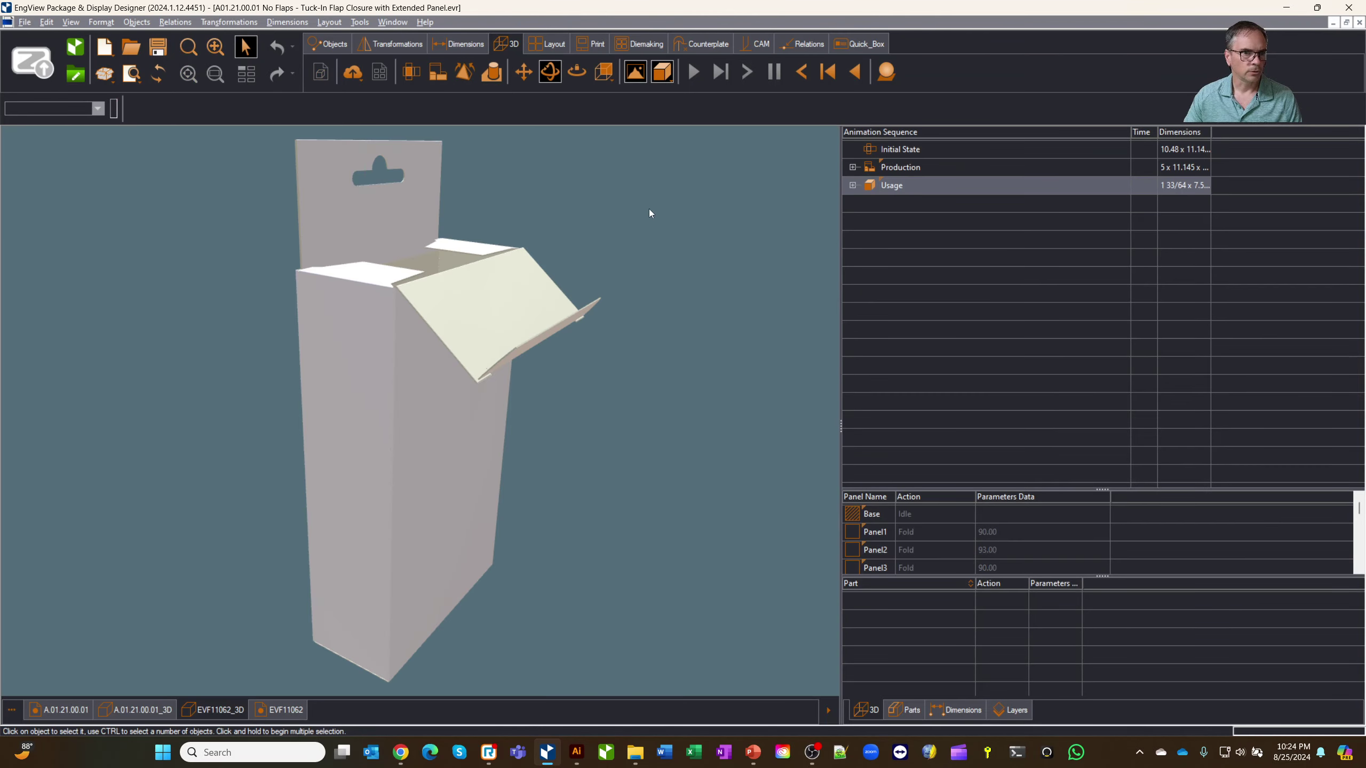
{"action": "left_click_drag", "start_coordinate": [582, 523], "coordinate": [635, 215]}
{"action": "scroll", "coordinate": [571, 421], "scroll_direction": "down", "scroll_amount": 3}
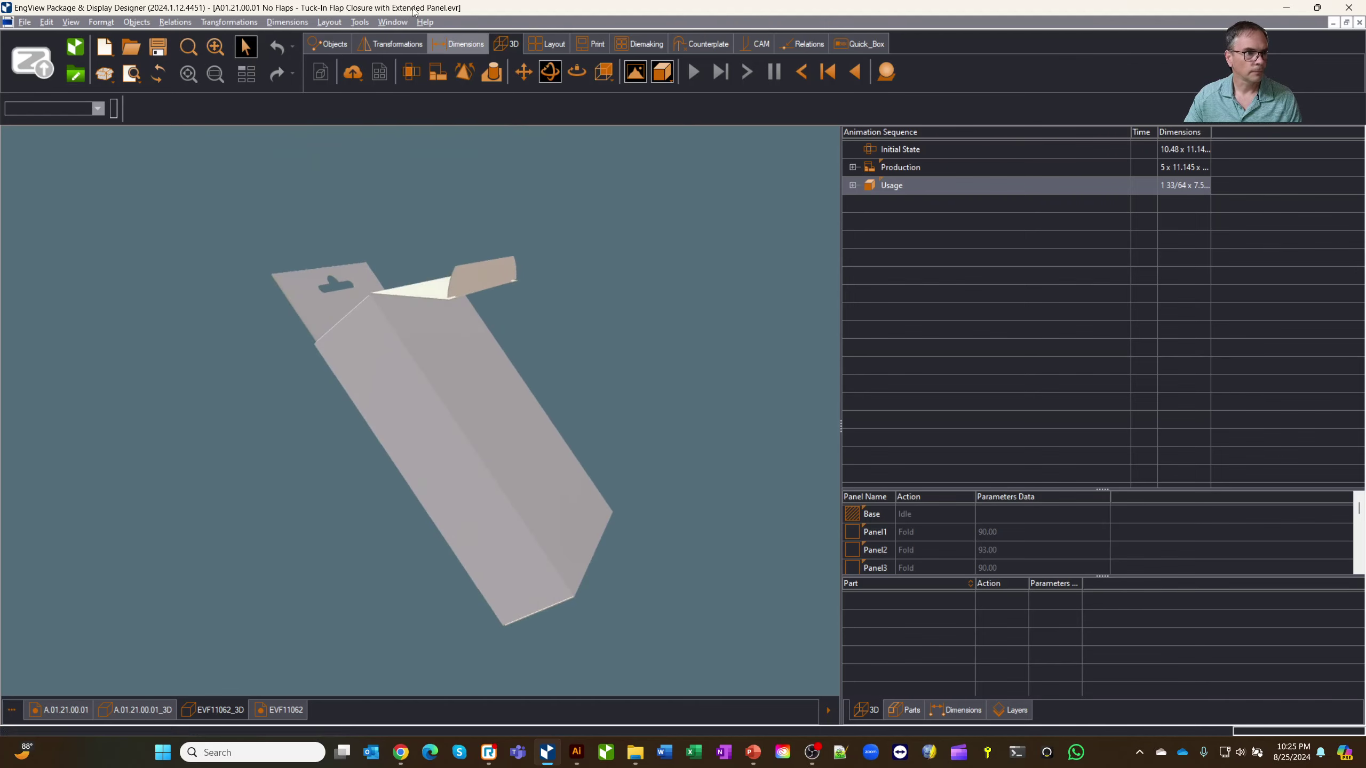
{"action": "left_click_drag", "start_coordinate": [653, 291], "coordinate": [511, 255]}
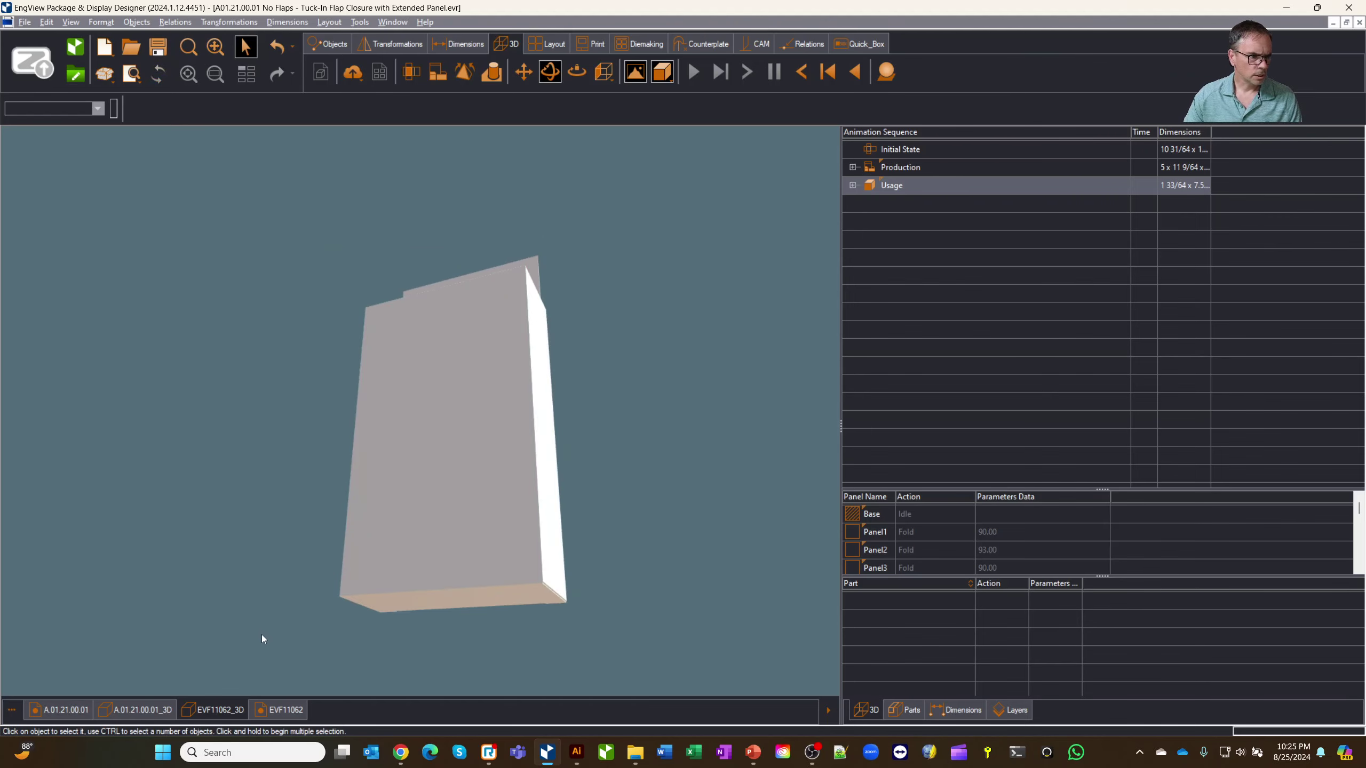
{"action": "left_click", "coordinate": [149, 710]}
{"action": "left_click", "coordinate": [213, 710]}
Step: Delete the bottom tuck closure and both bottom dust flaps from the EVF11062 2D drawing
{"action": "left_click", "coordinate": [269, 711]}
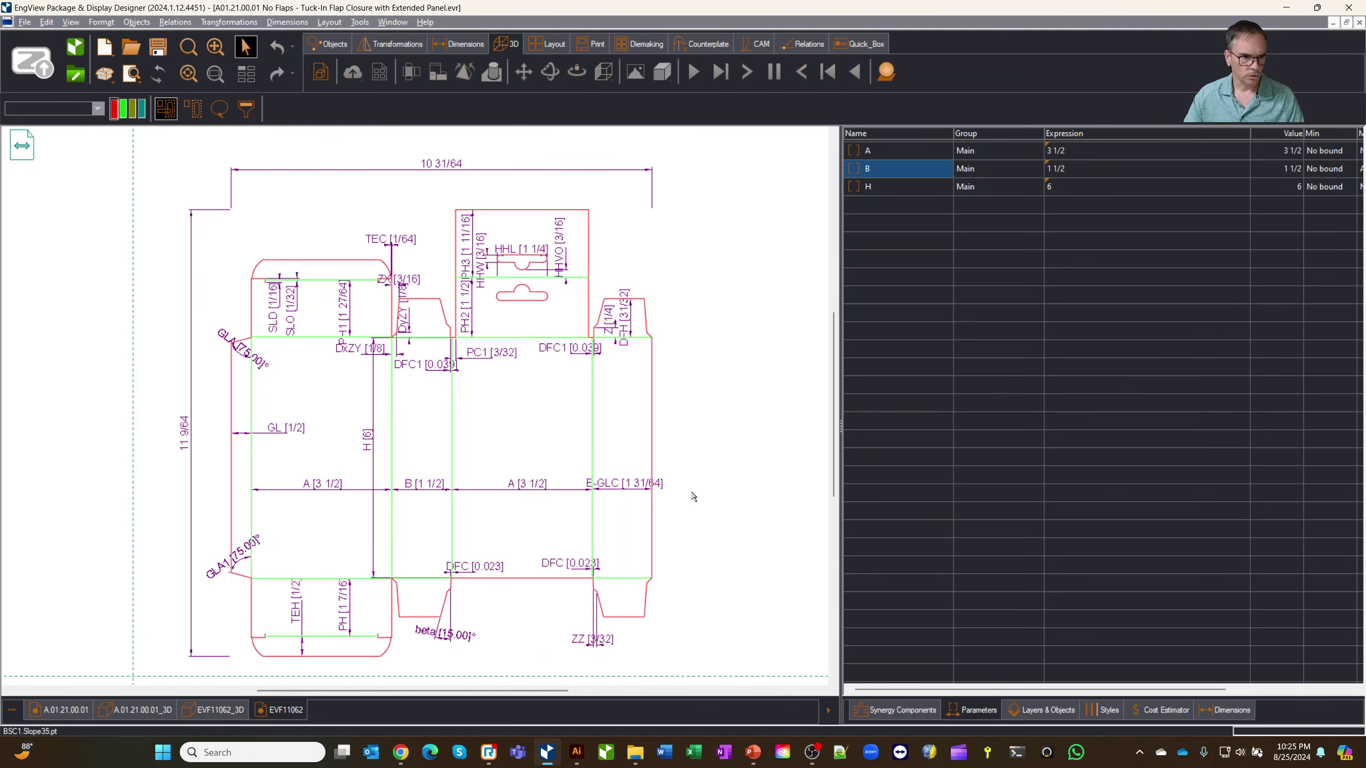
{"action": "scroll", "coordinate": [694, 497], "scroll_direction": "down", "scroll_amount": 3}
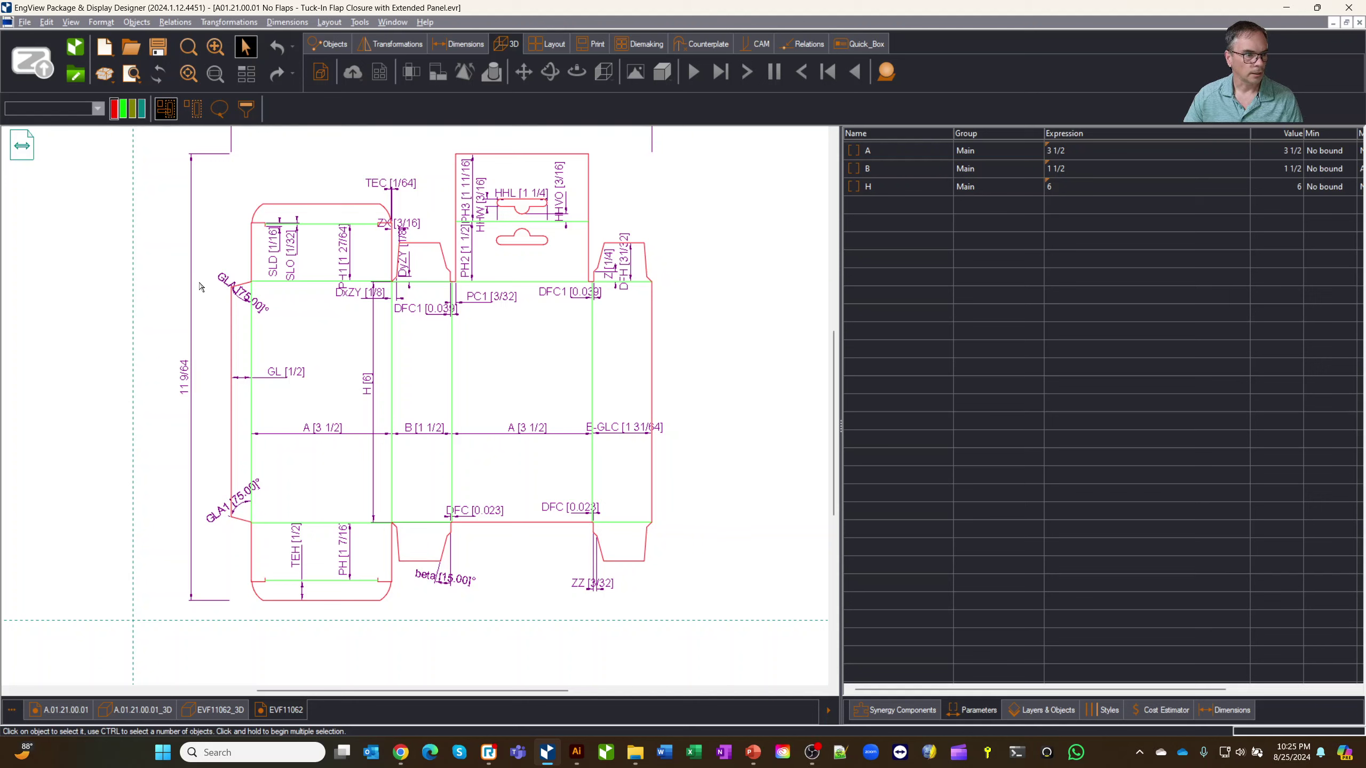
{"action": "left_click_drag", "start_coordinate": [150, 533], "coordinate": [698, 649]}
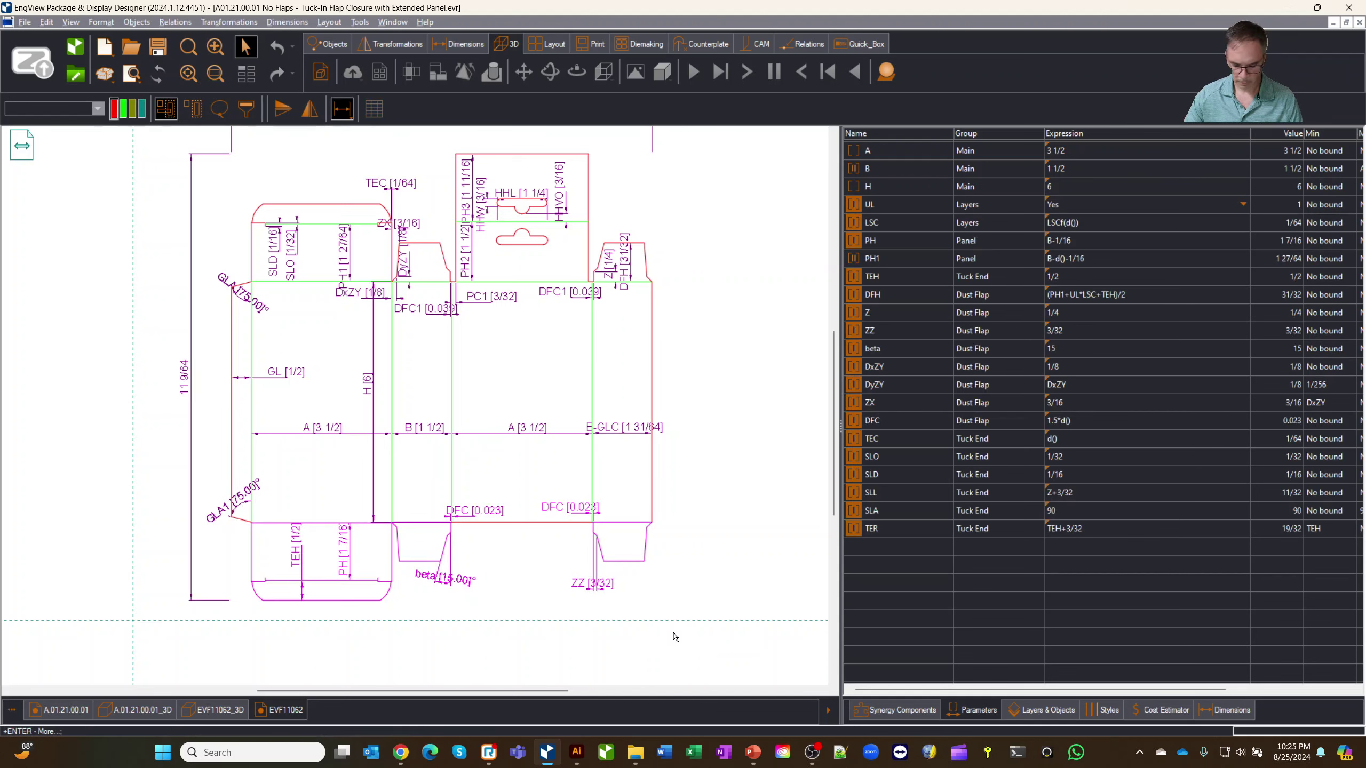
{"action": "key", "text": "Delete"}
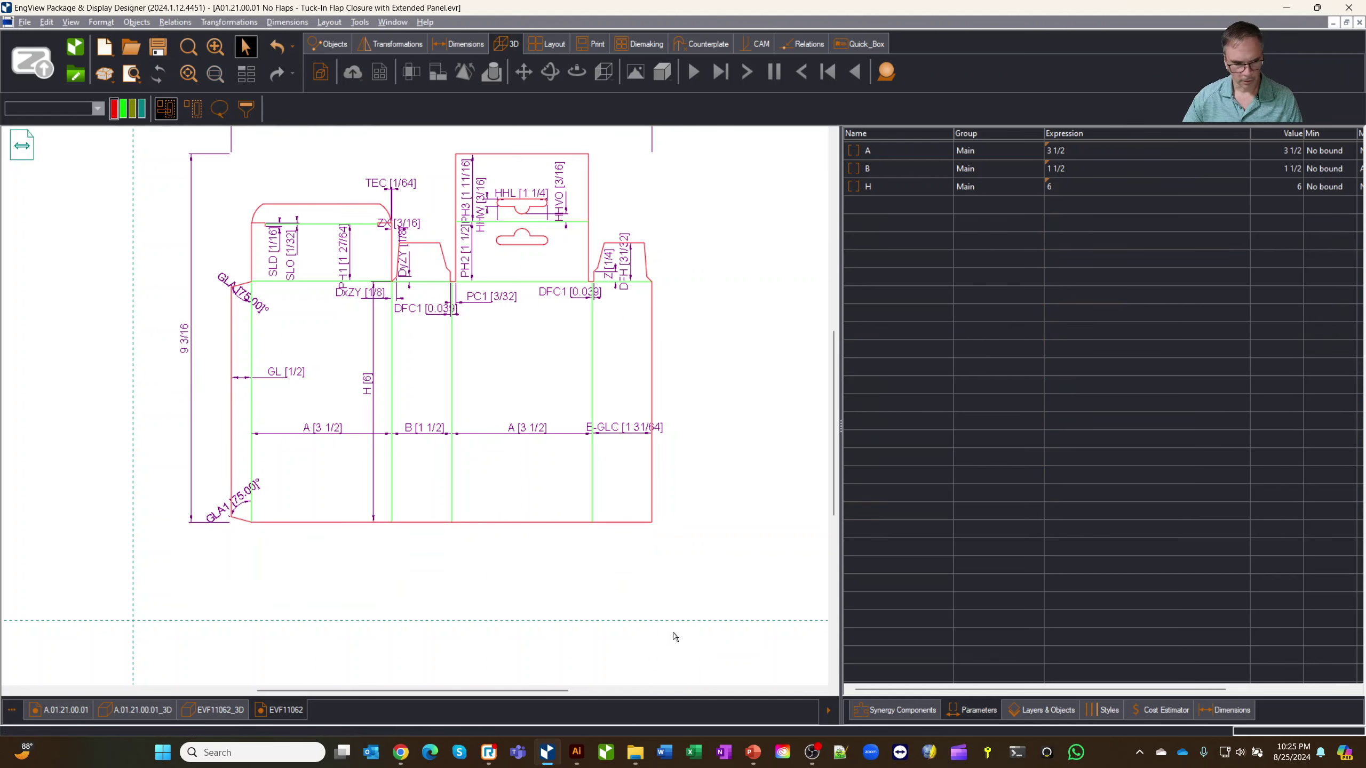
Step: Open the 02 Crash Lock category of the compound Synergy components for tops and bottoms
{"action": "left_click", "coordinate": [903, 711]}
{"action": "left_click", "coordinate": [851, 136]}
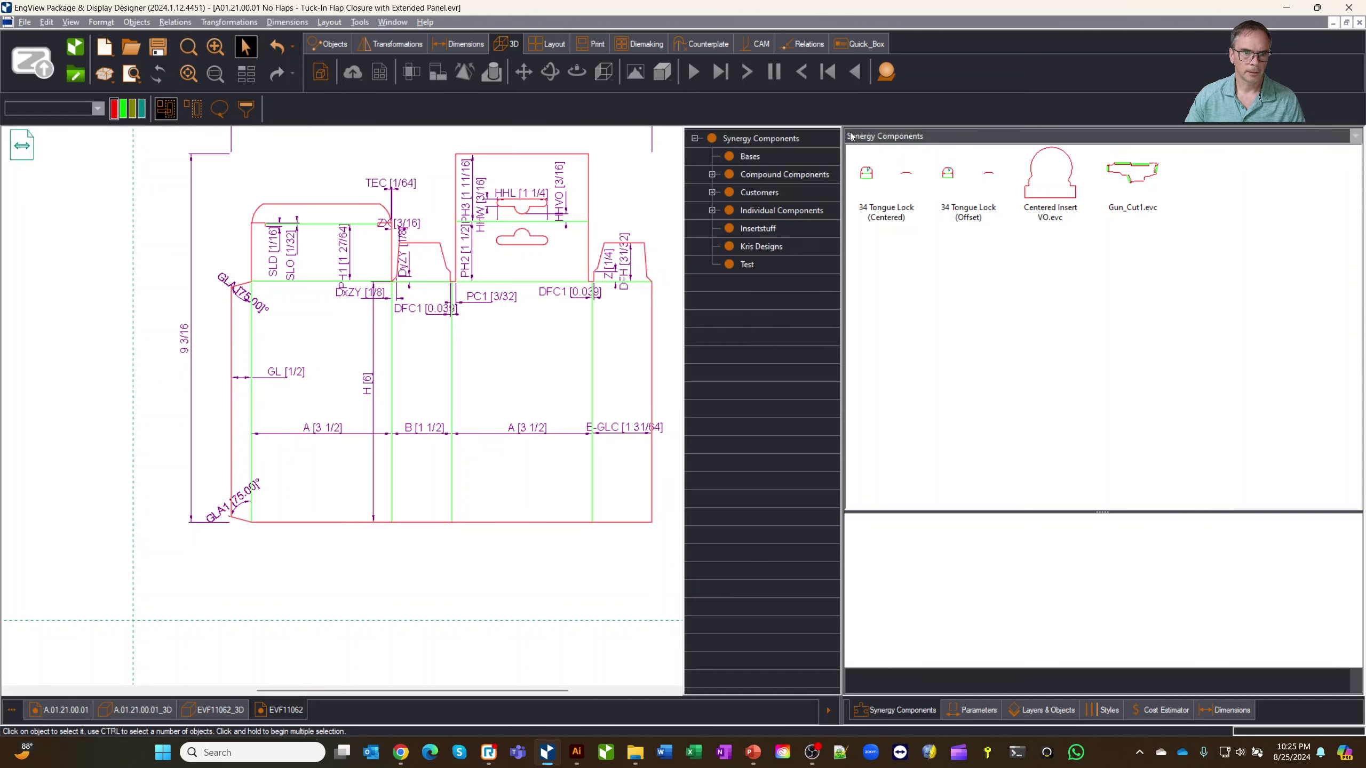
{"action": "double_click", "coordinate": [756, 178]}
{"action": "double_click", "coordinate": [765, 194]}
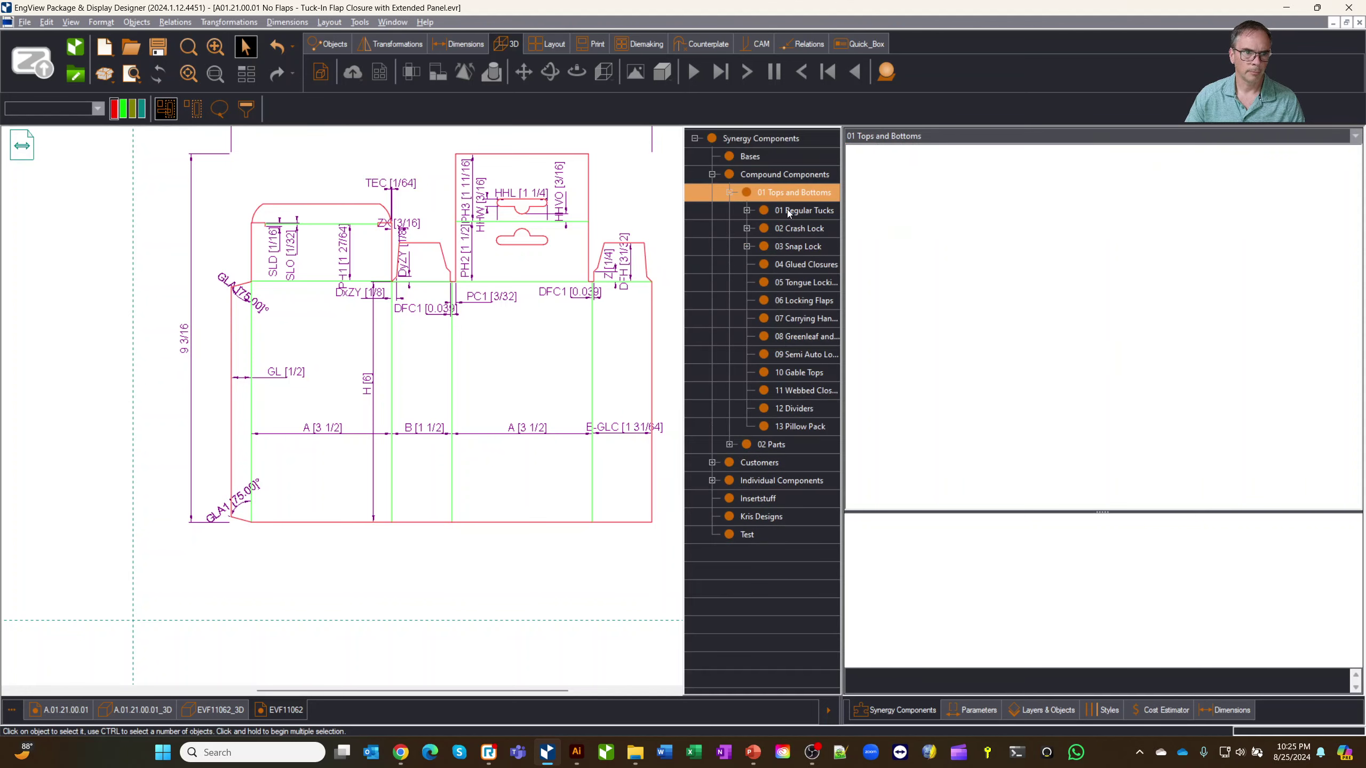
{"action": "left_click", "coordinate": [799, 229]}
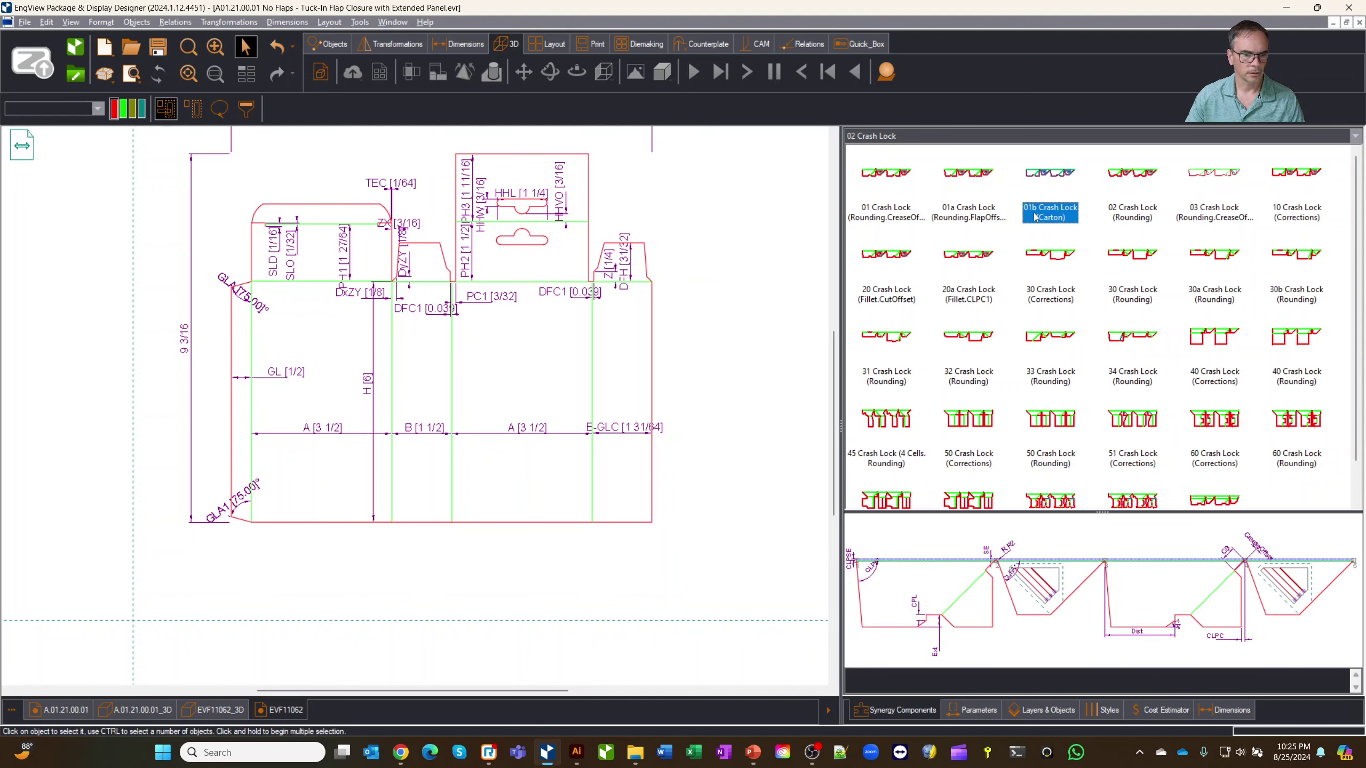
Step: Insert the 01b Crash Lock (Carton) component along the bottom edge of all four EVF11062 body panels with its default parameters
{"action": "left_click_drag", "start_coordinate": [1039, 180], "coordinate": [550, 519]}
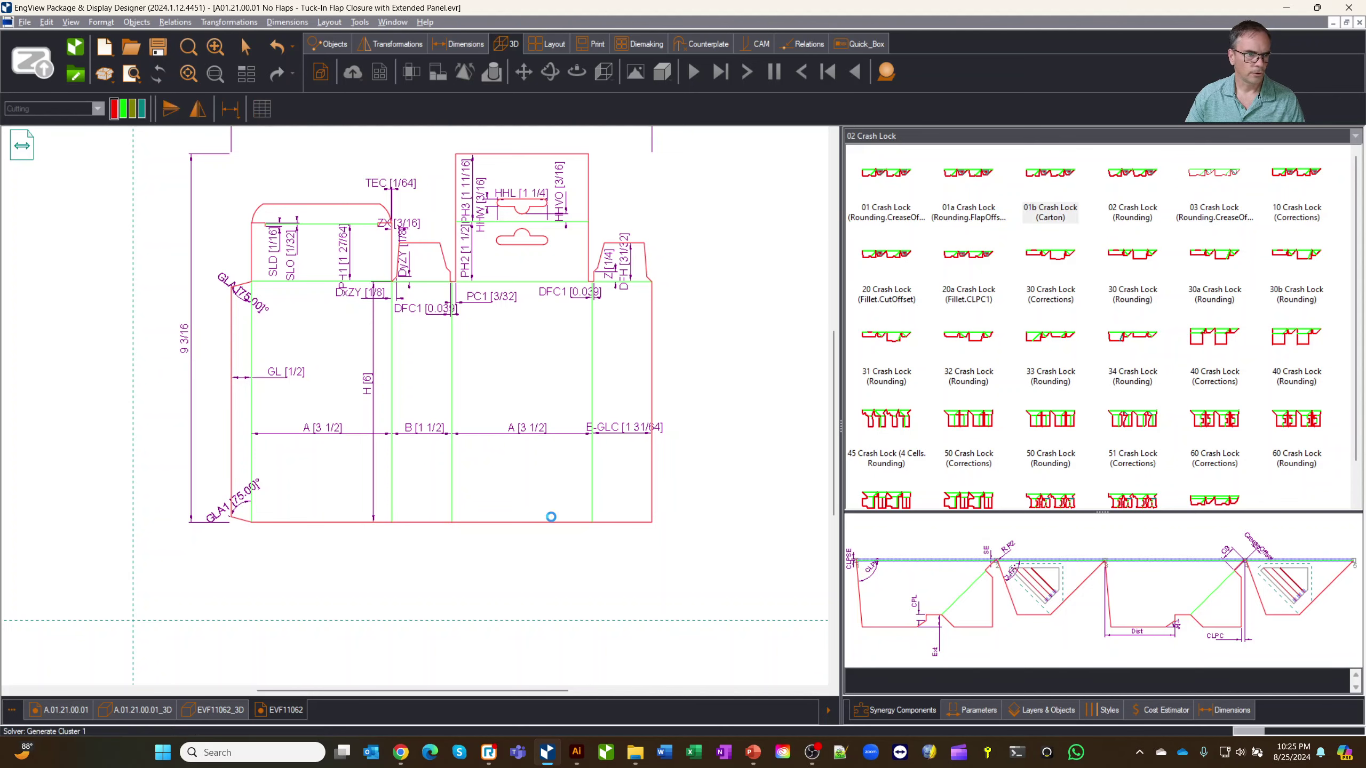
{"action": "left_click", "coordinate": [251, 531]}
{"action": "left_click", "coordinate": [391, 532]}
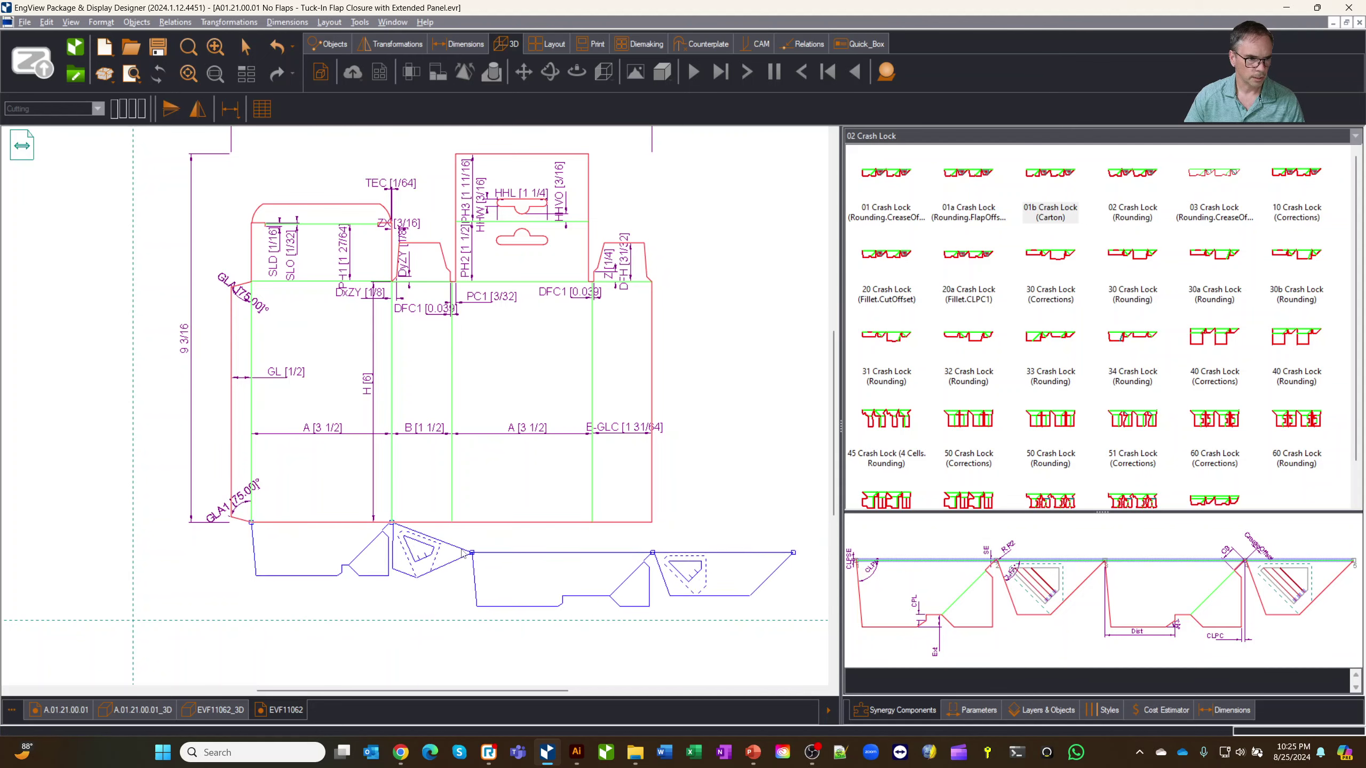
{"action": "left_click_drag", "start_coordinate": [463, 555], "coordinate": [656, 534]}
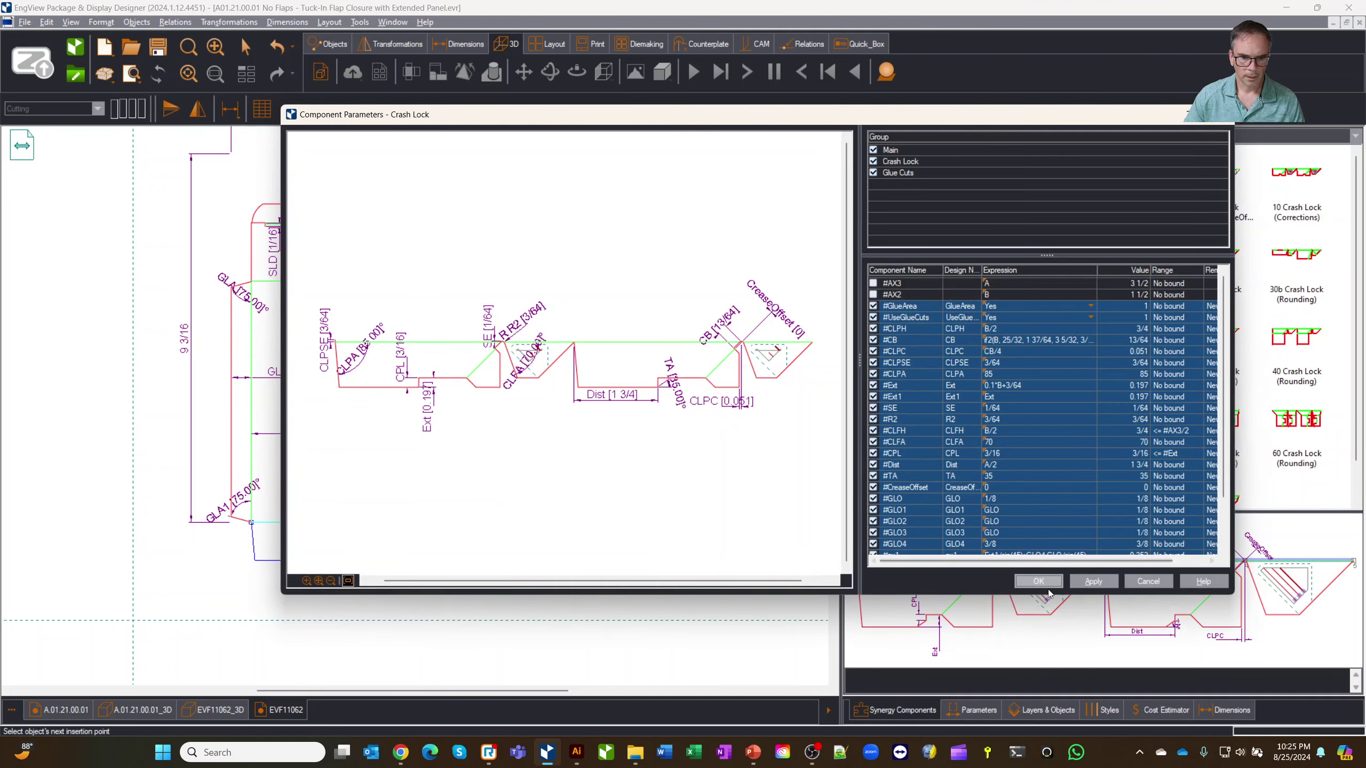
{"action": "left_click", "coordinate": [1036, 580]}
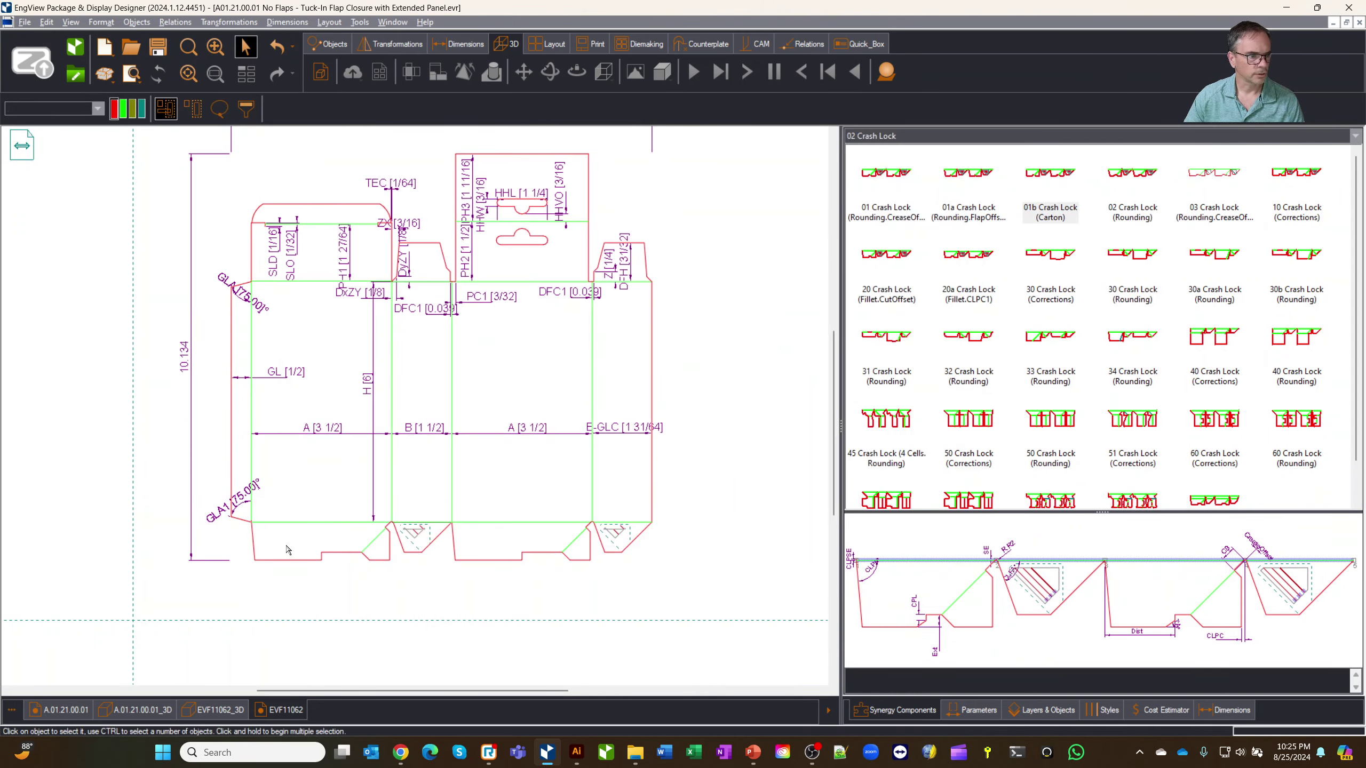
Step: Set the crash lock's CLPSE parameter to 0 in the EVF11062 drawing, using the crash lock panel beside the glue flap
{"action": "scroll", "coordinate": [288, 549], "scroll_direction": "up", "scroll_amount": 8}
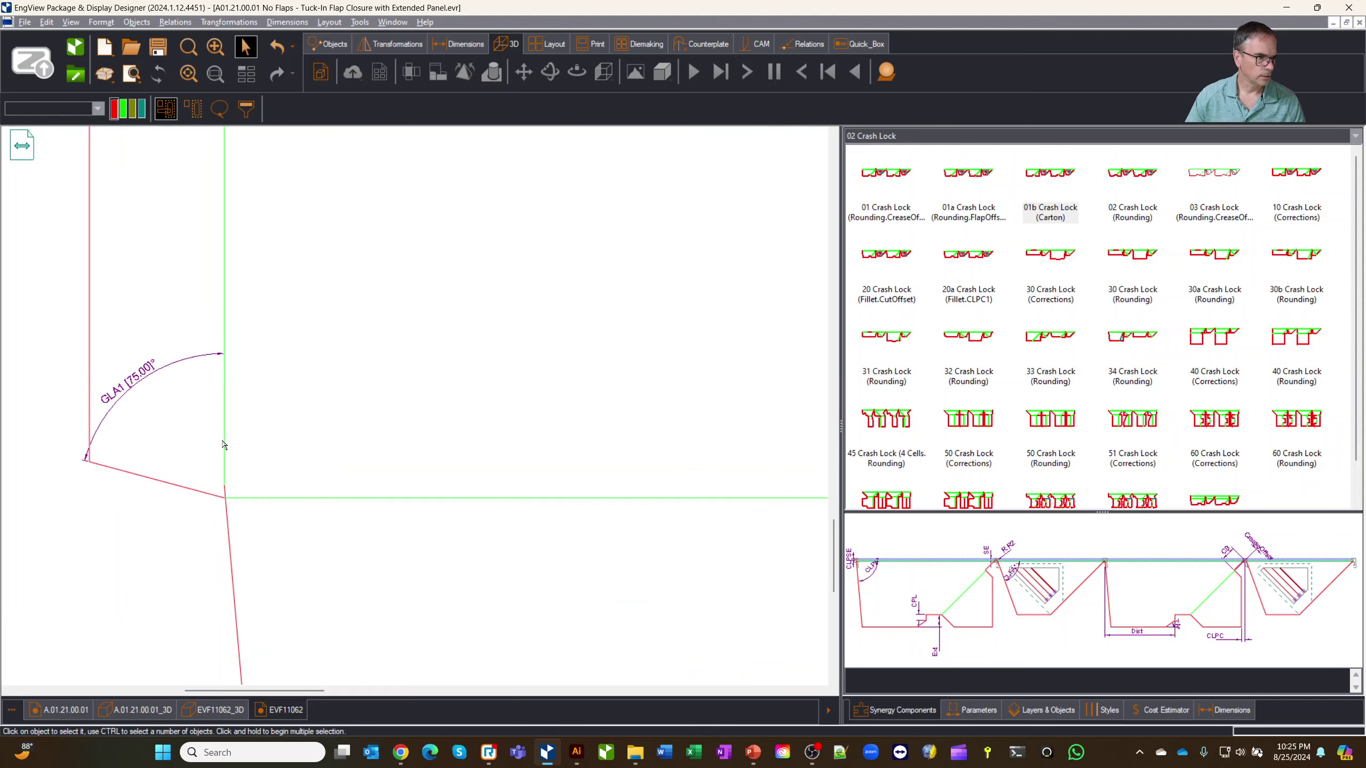
{"action": "left_click", "coordinate": [236, 497]}
{"action": "left_click", "coordinate": [975, 710]}
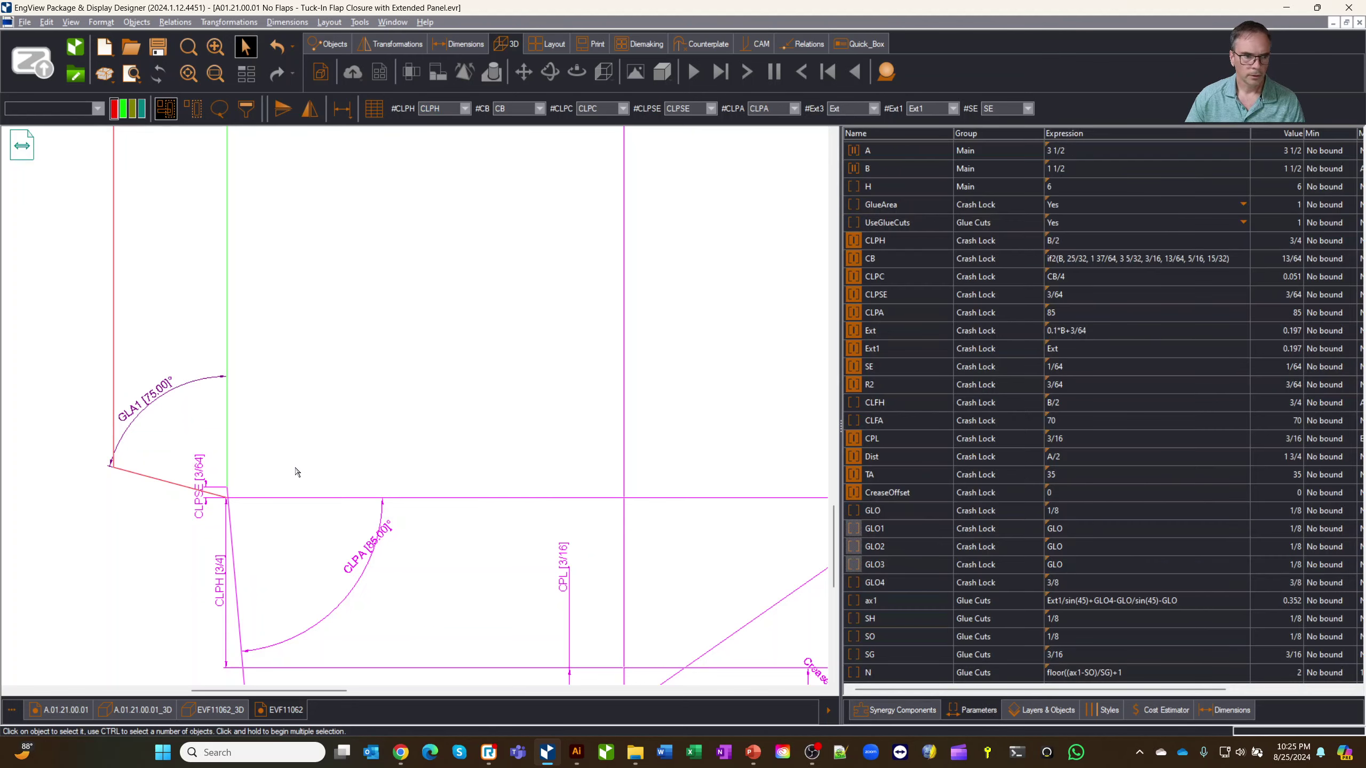
{"action": "scroll", "coordinate": [217, 507], "scroll_direction": "up", "scroll_amount": 5}
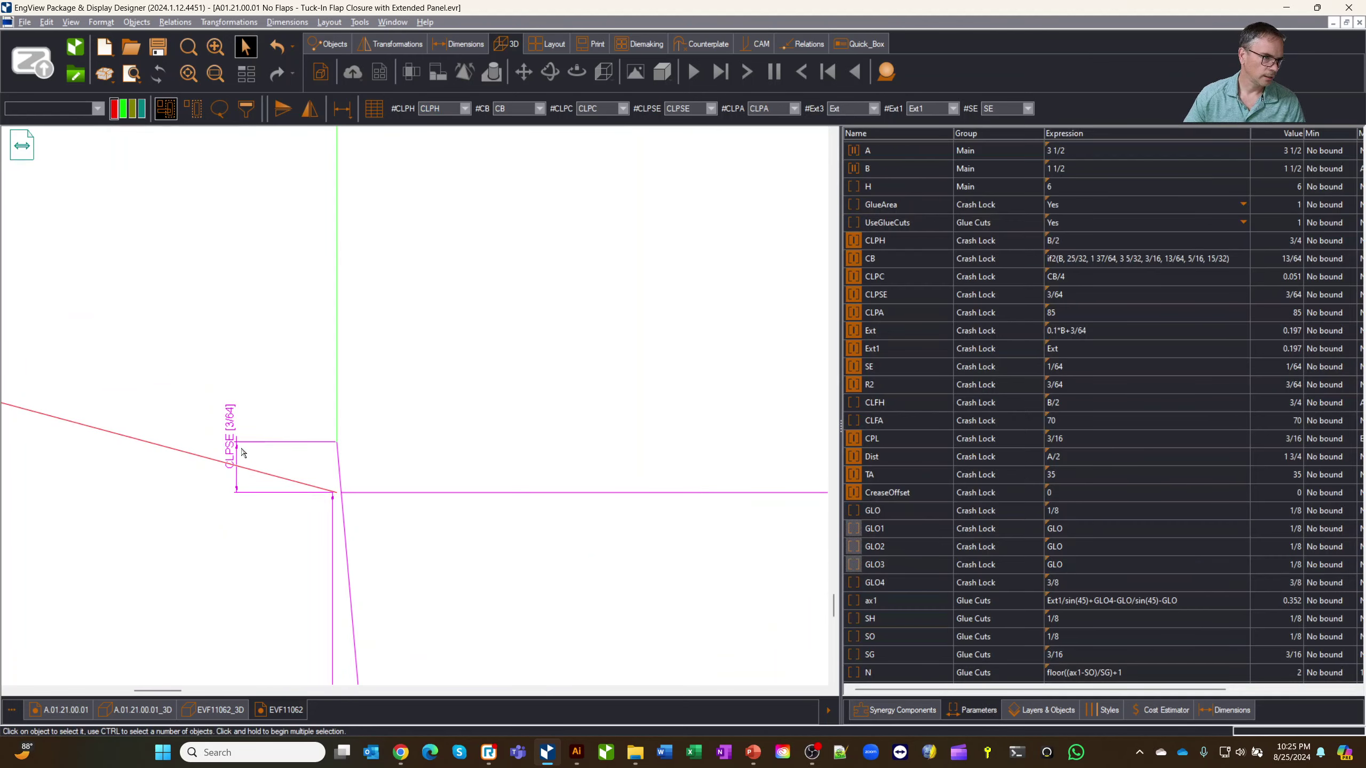
{"action": "left_click", "coordinate": [893, 296]}
{"action": "left_click", "coordinate": [1069, 294]}
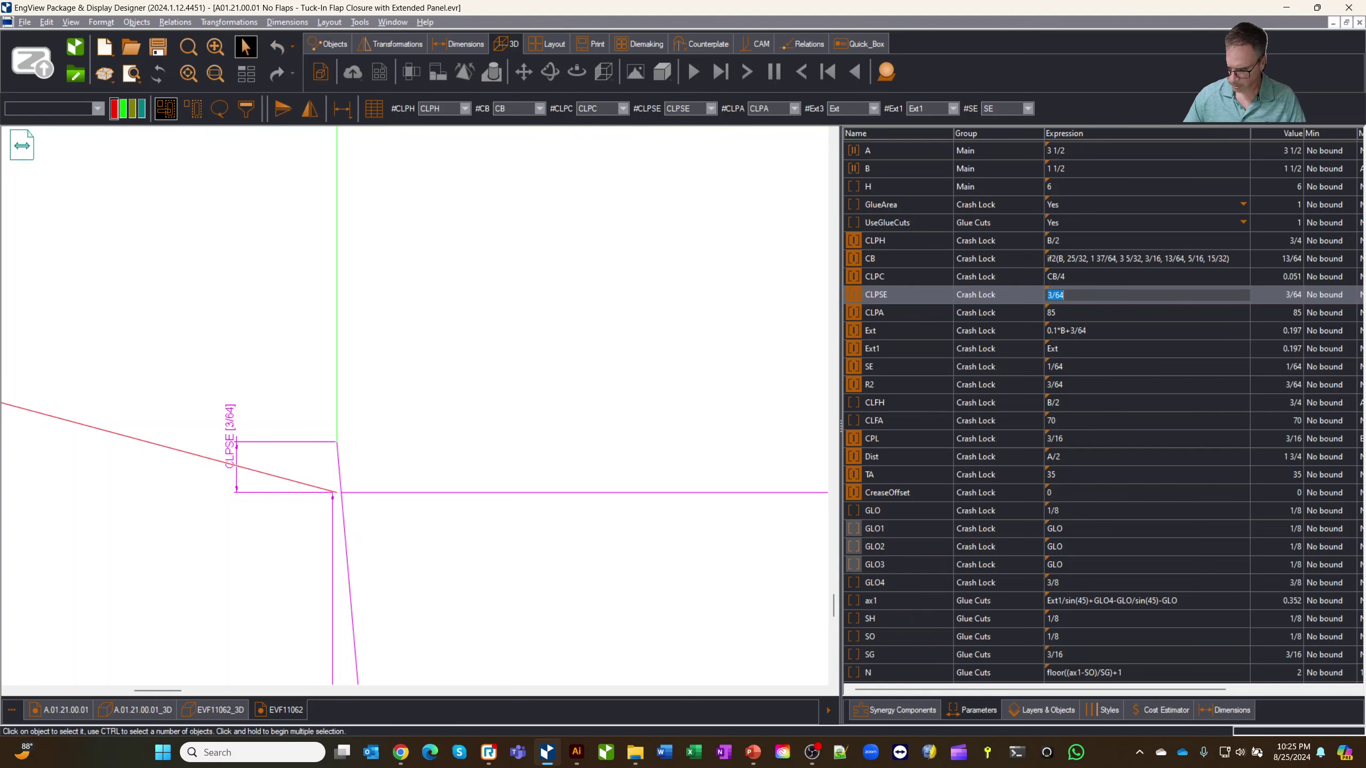
{"action": "type", "text": "0"}
{"action": "key", "text": "Return"}
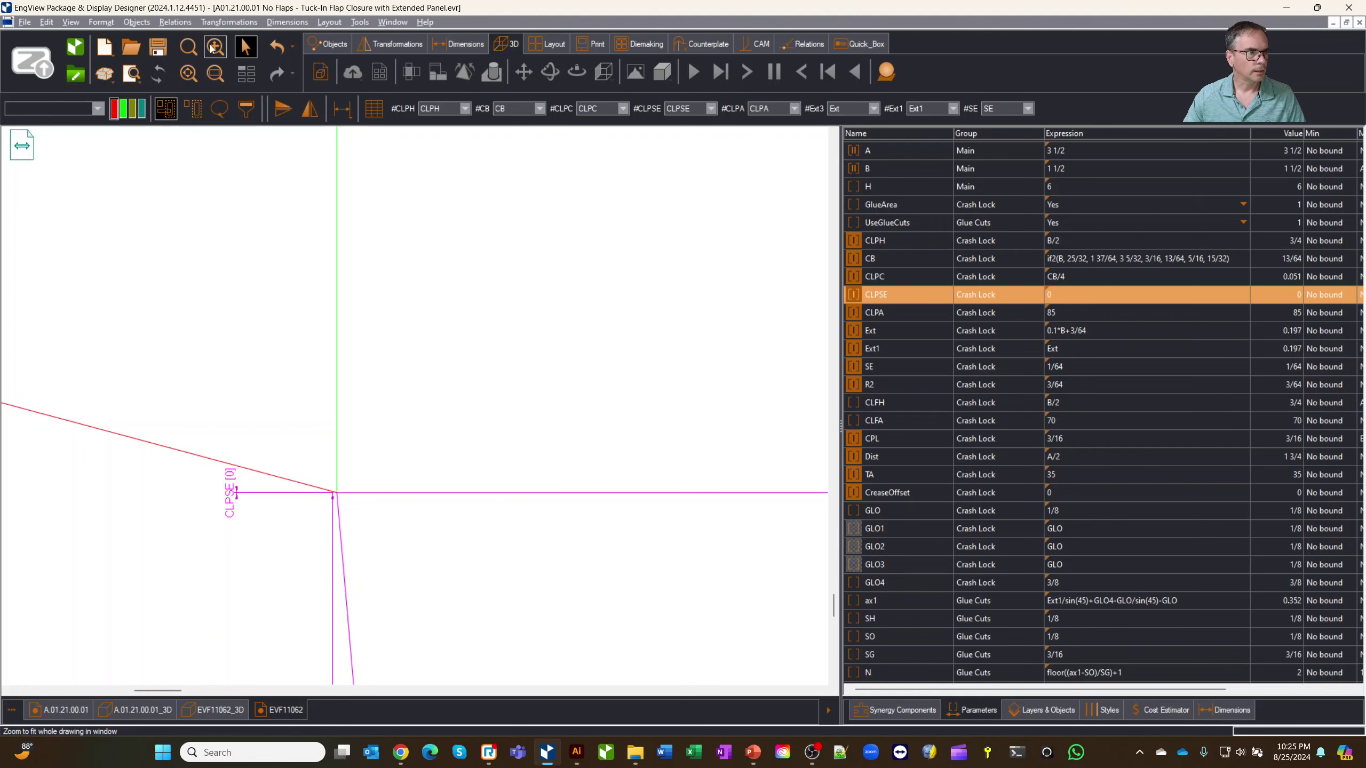
{"action": "left_click", "coordinate": [213, 48]}
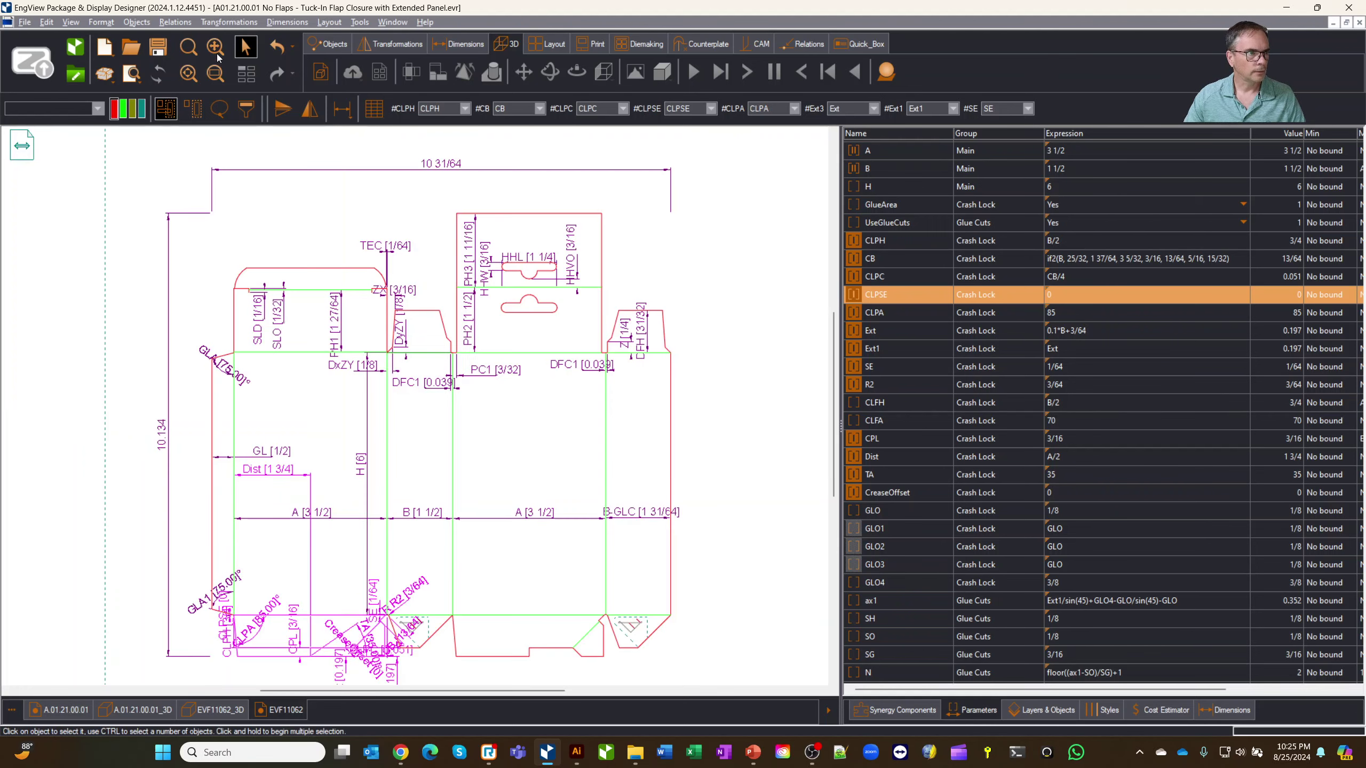
Step: Review the initial and Production states in the EVF11062 3D drawing and delete the Production phase from its animation sequence
{"action": "left_click", "coordinate": [226, 710]}
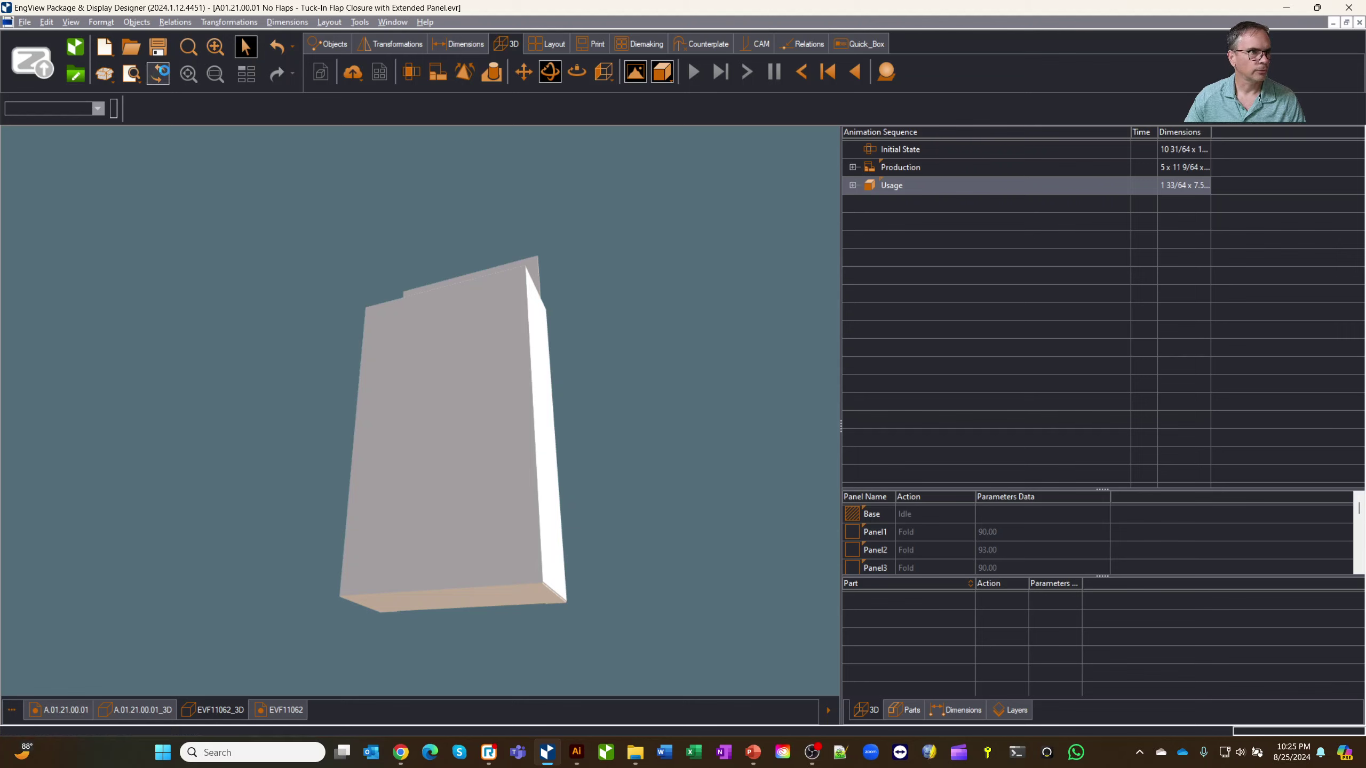
{"action": "mouse_move", "coordinate": [635, 394]}
{"action": "left_mouse_down"}
{"action": "mouse_move", "coordinate": [698, 333]}
{"action": "mouse_move", "coordinate": [654, 226]}
{"action": "mouse_move", "coordinate": [686, 341]}
{"action": "left_mouse_up"}
{"action": "left_click", "coordinate": [918, 149]}
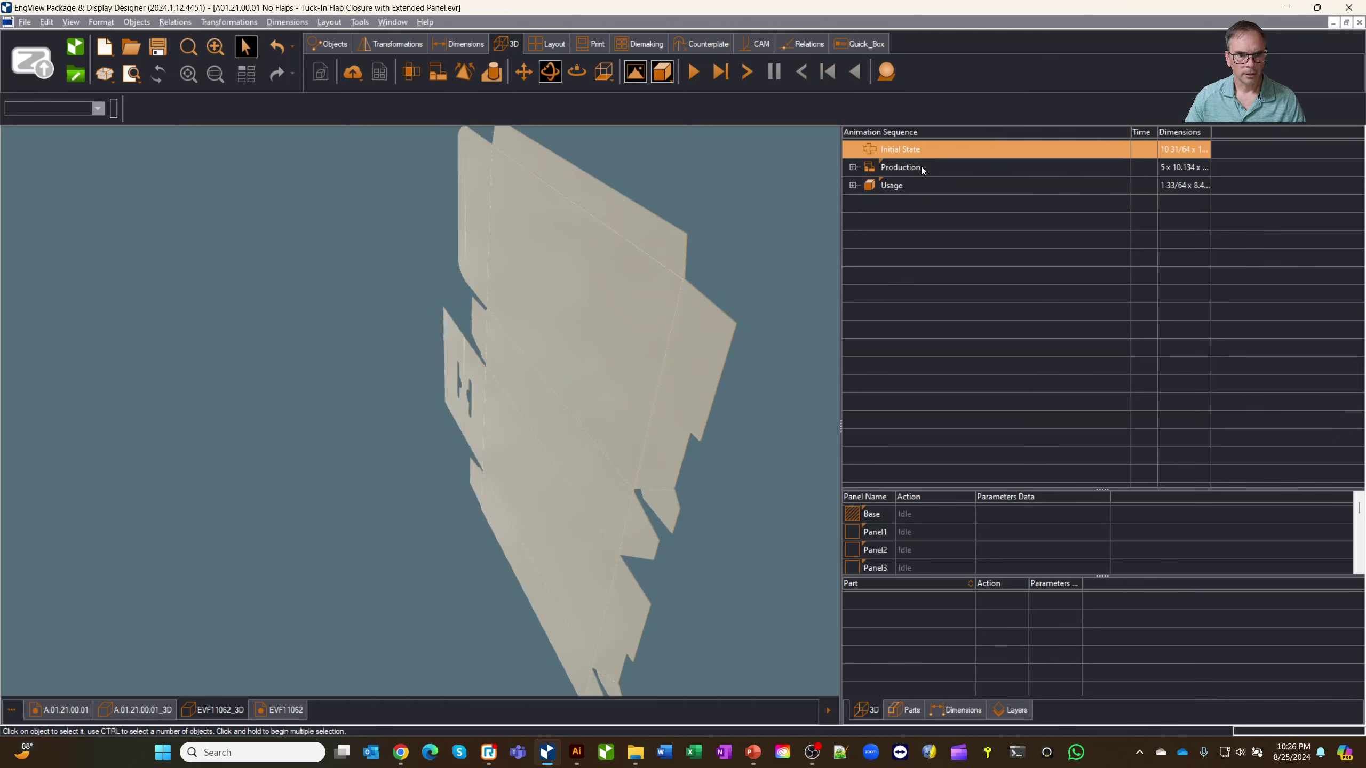
{"action": "left_click", "coordinate": [920, 168]}
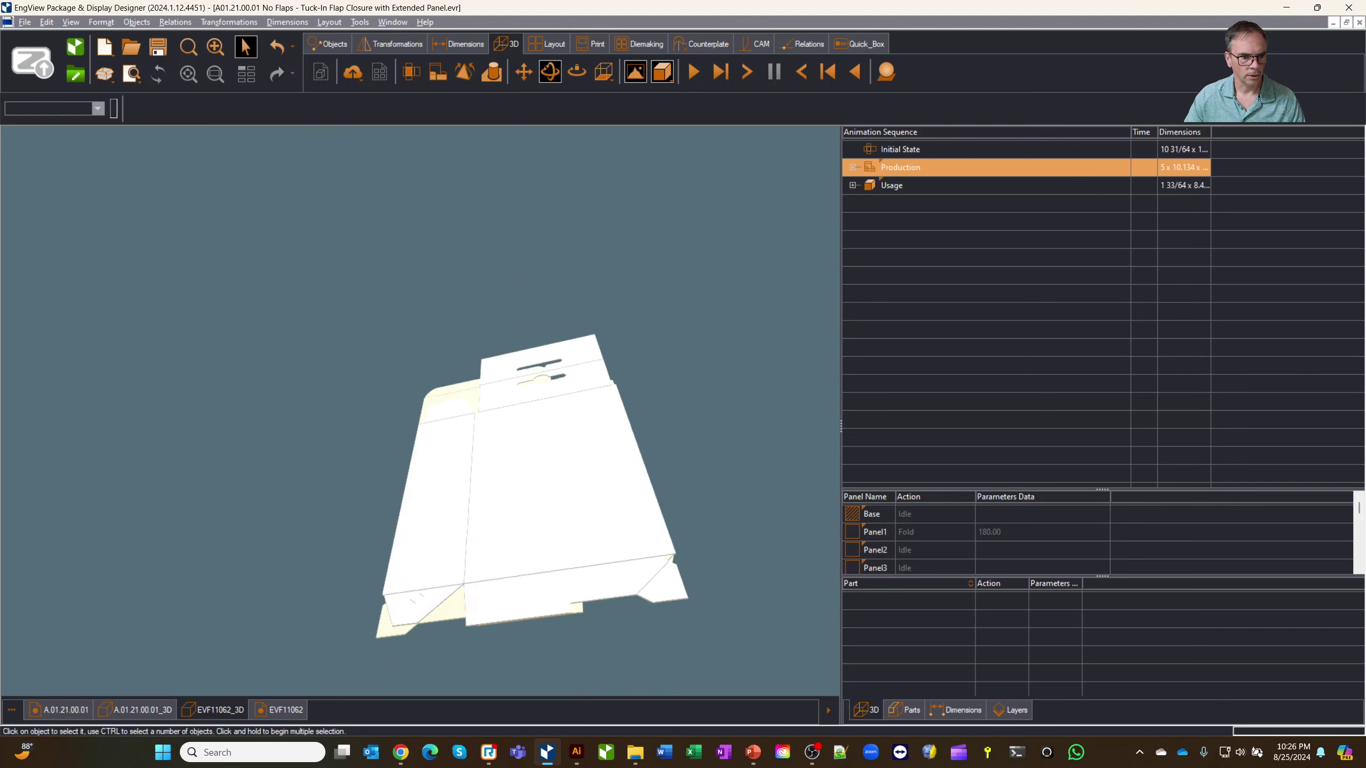
{"action": "right_click", "coordinate": [902, 170]}
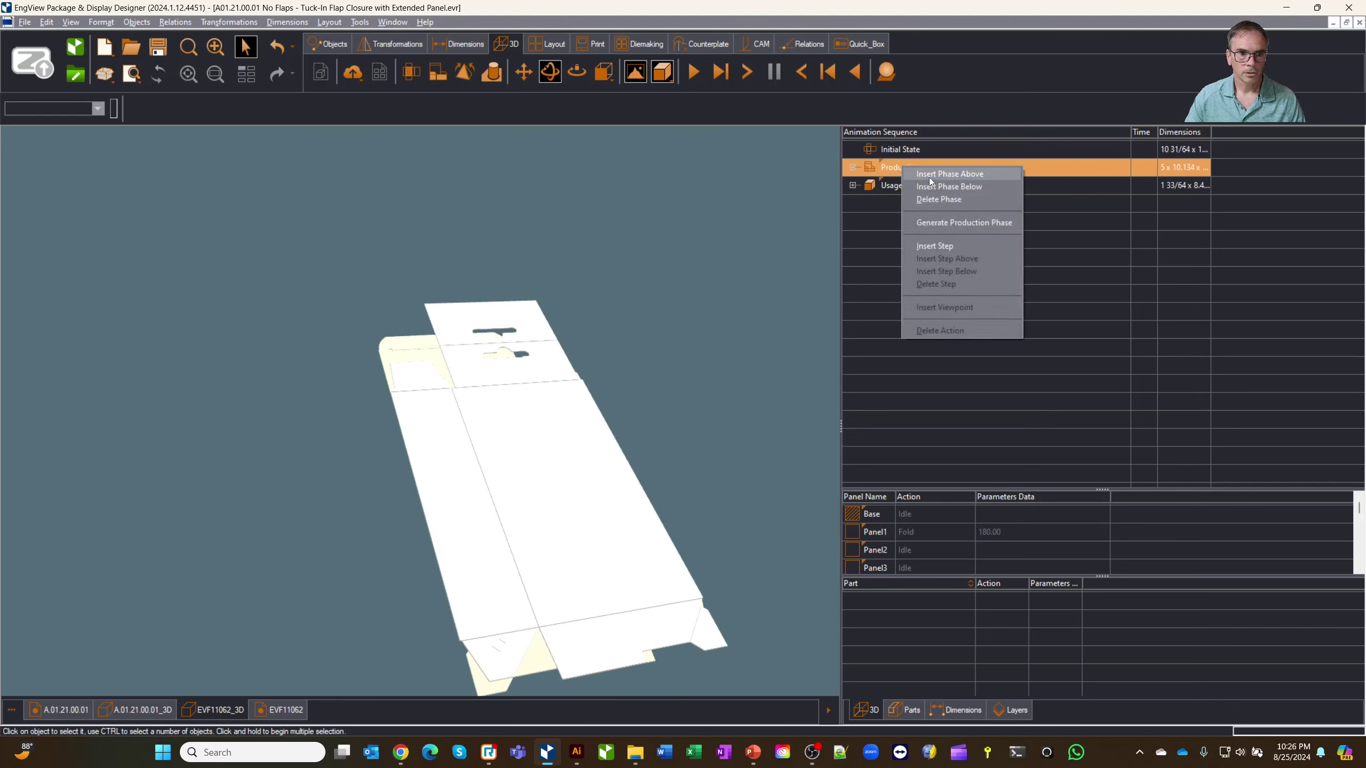
{"action": "left_click", "coordinate": [965, 200]}
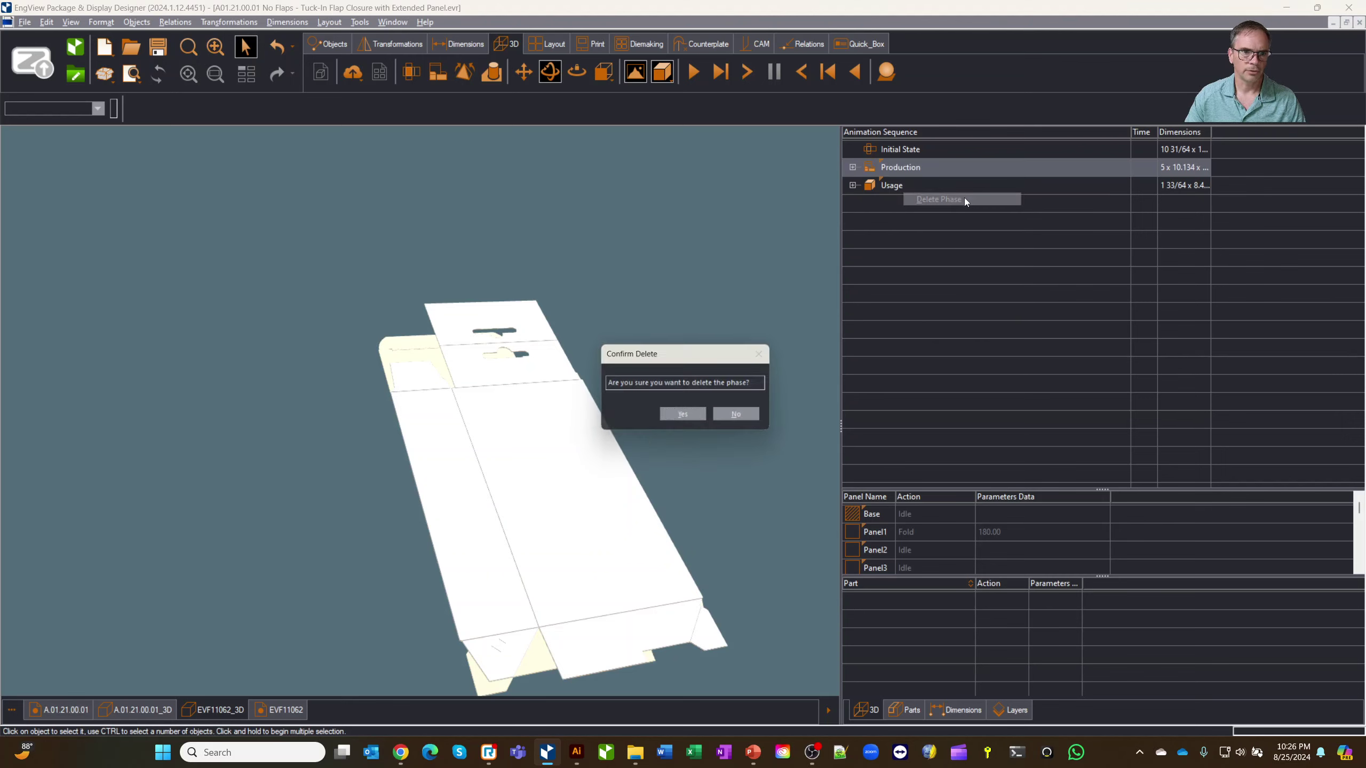
{"action": "left_click", "coordinate": [686, 419]}
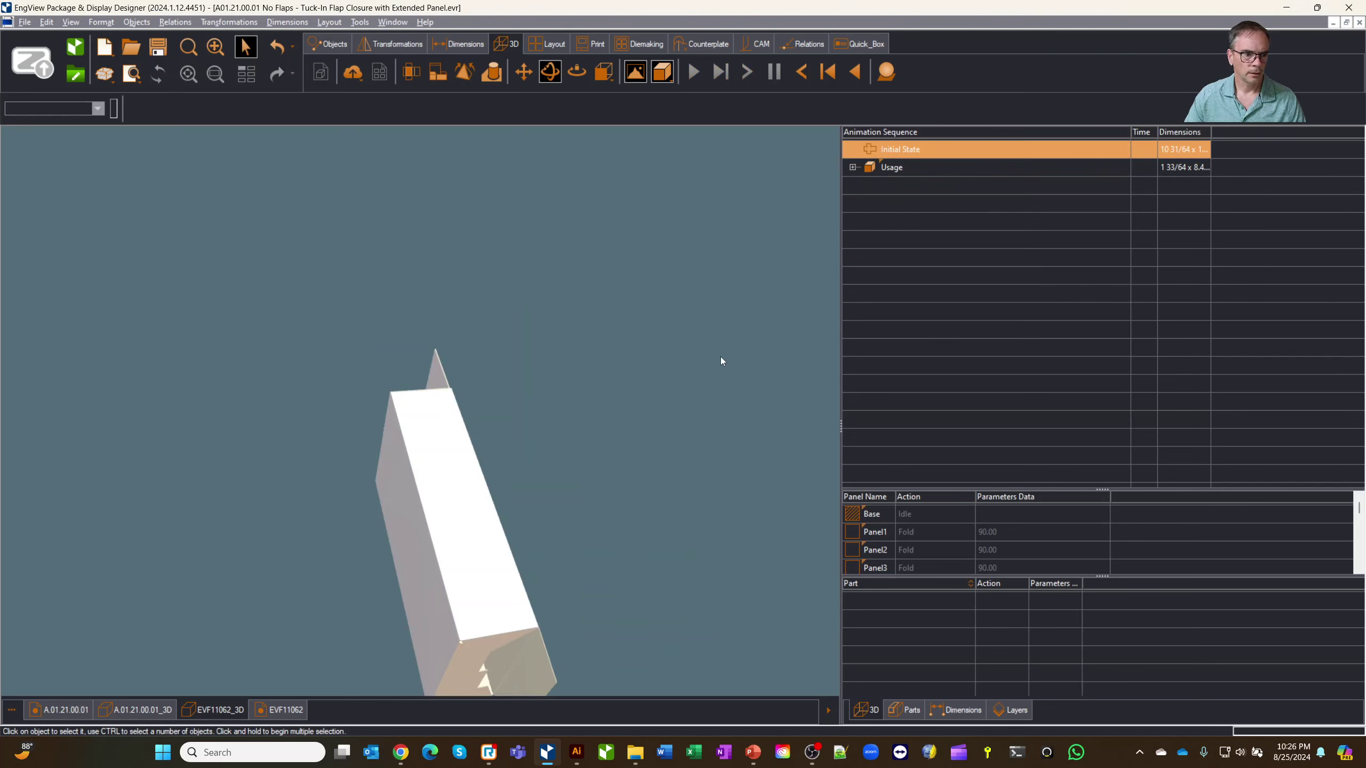
Step: Start generating a production phase with folding type Type03 and assign its X dimensions to the carton's vertical creases and outer edge
{"action": "left_click", "coordinate": [445, 80]}
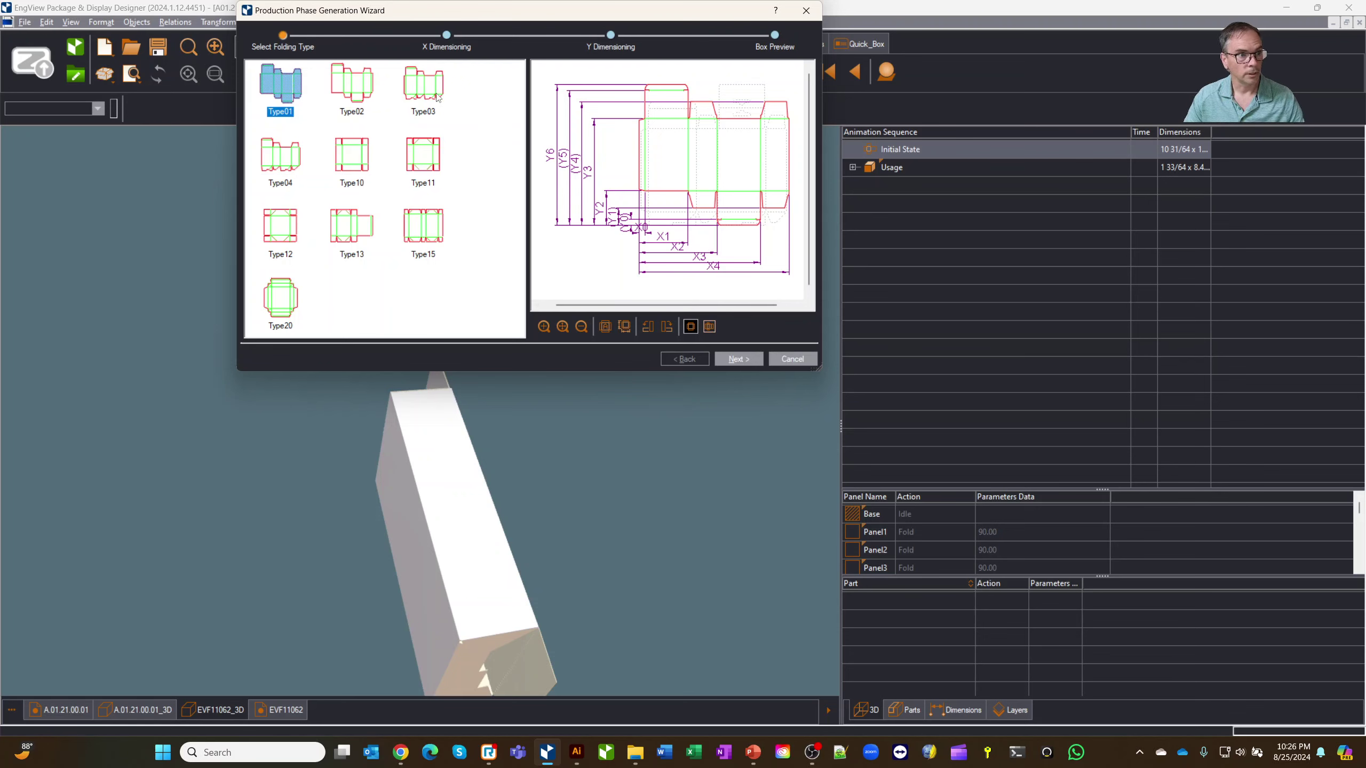
{"action": "left_click", "coordinate": [423, 86]}
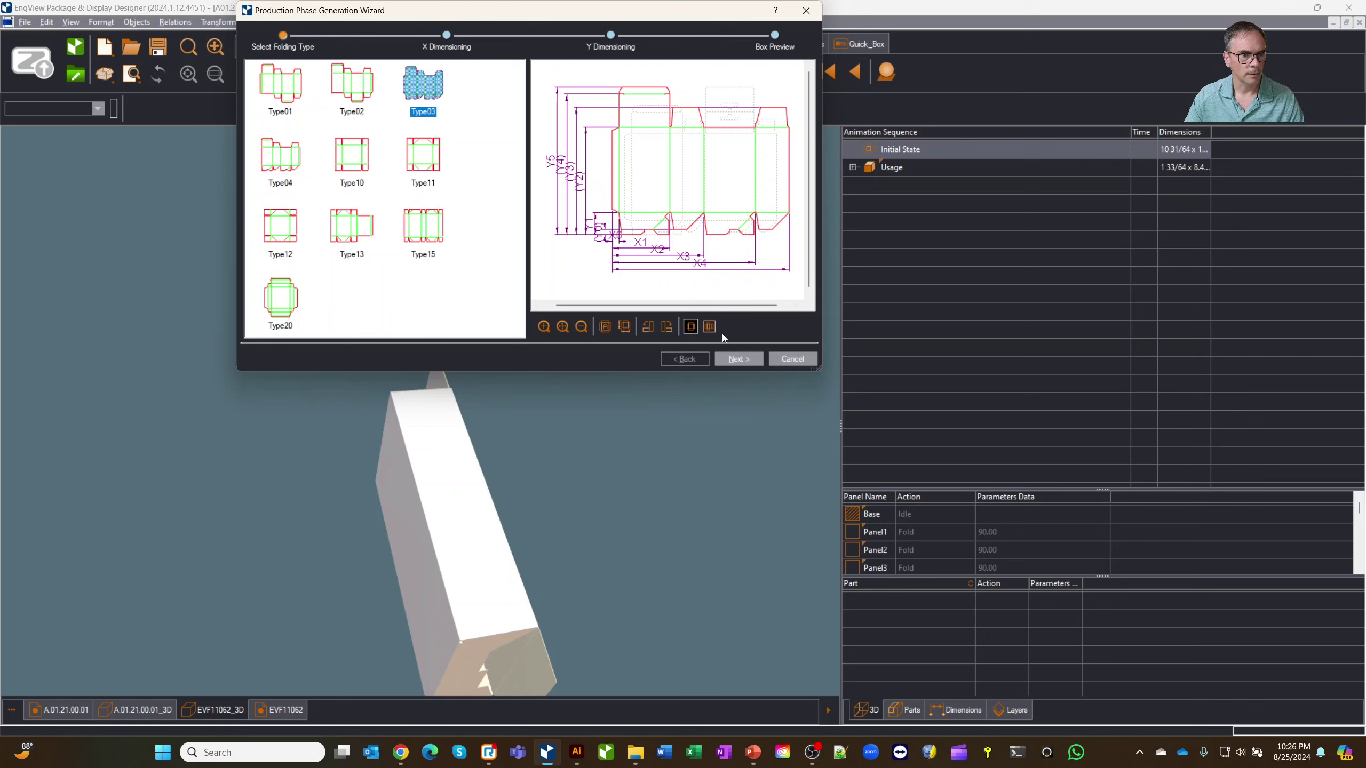
{"action": "left_click", "coordinate": [736, 359]}
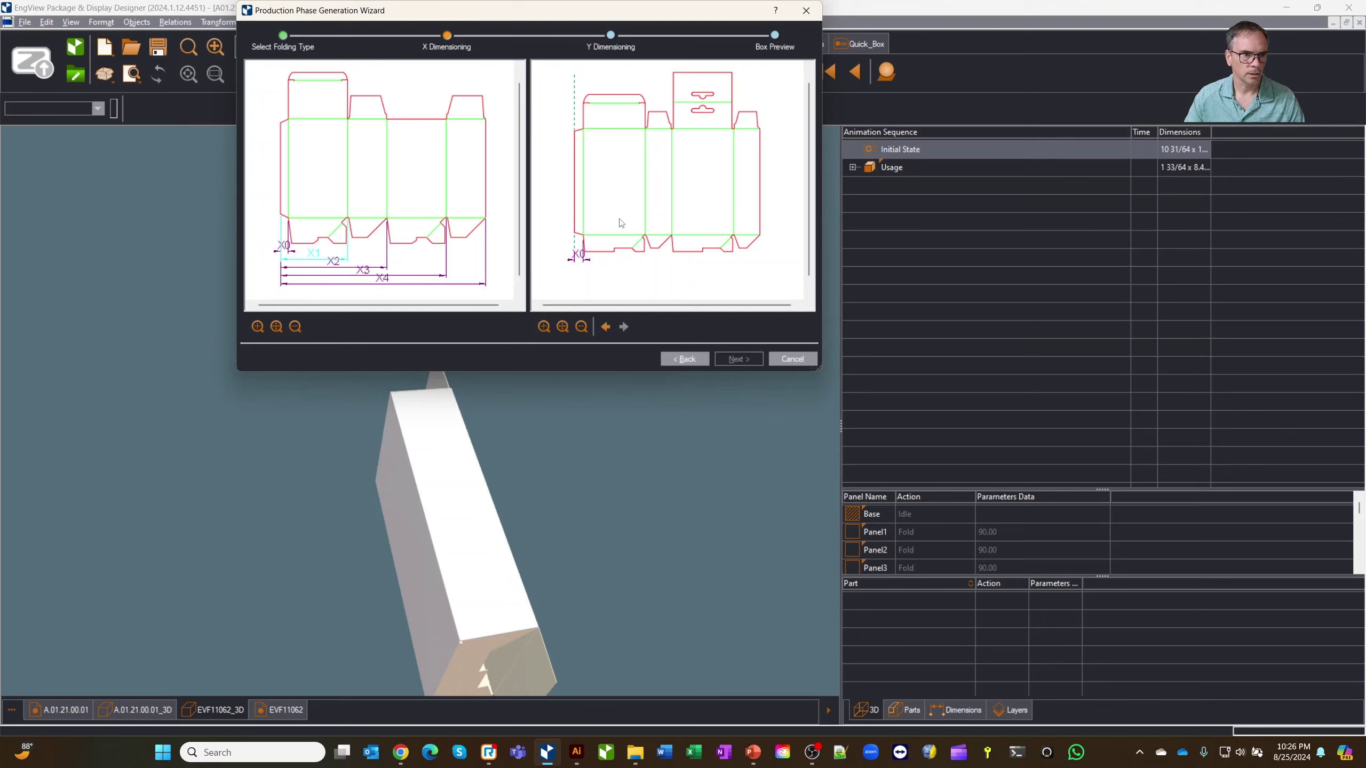
{"action": "left_click", "coordinate": [671, 219]}
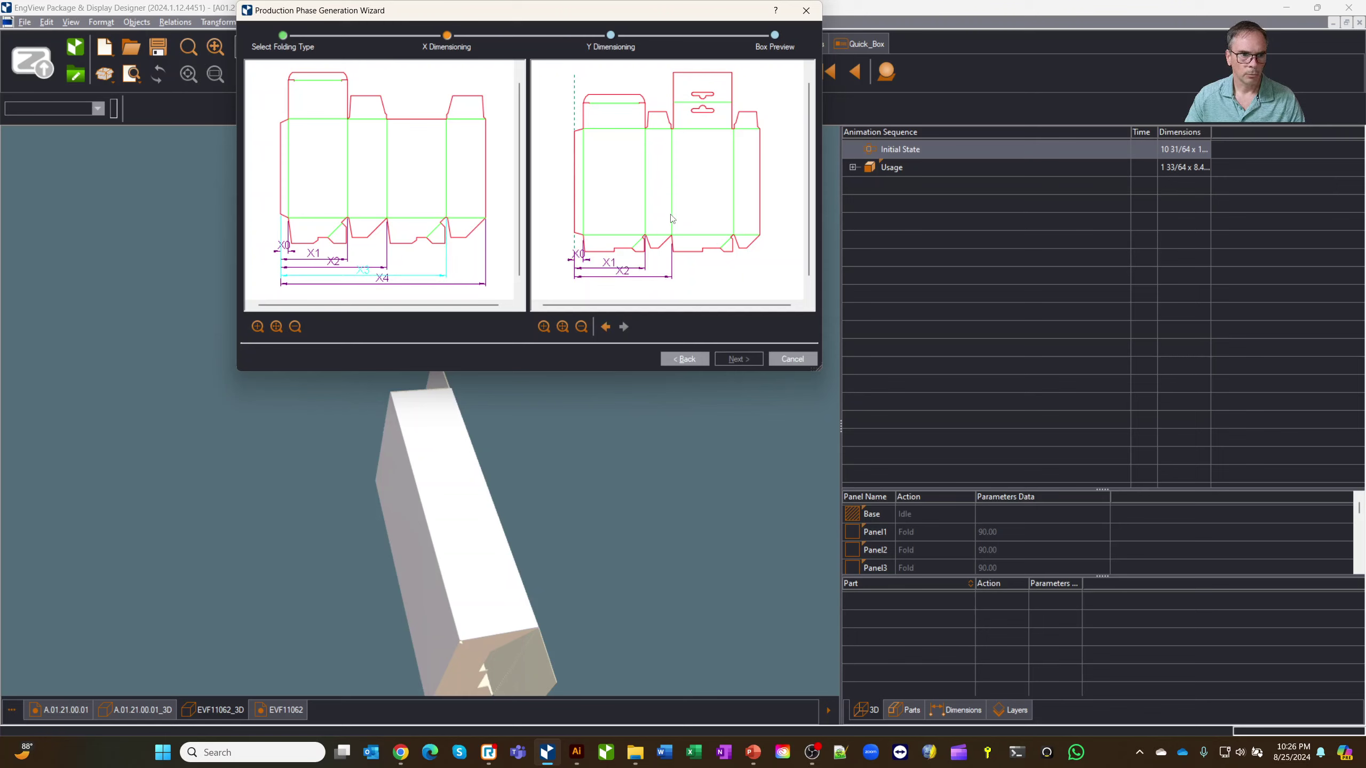
{"action": "left_click", "coordinate": [735, 215]}
{"action": "left_click", "coordinate": [742, 360]}
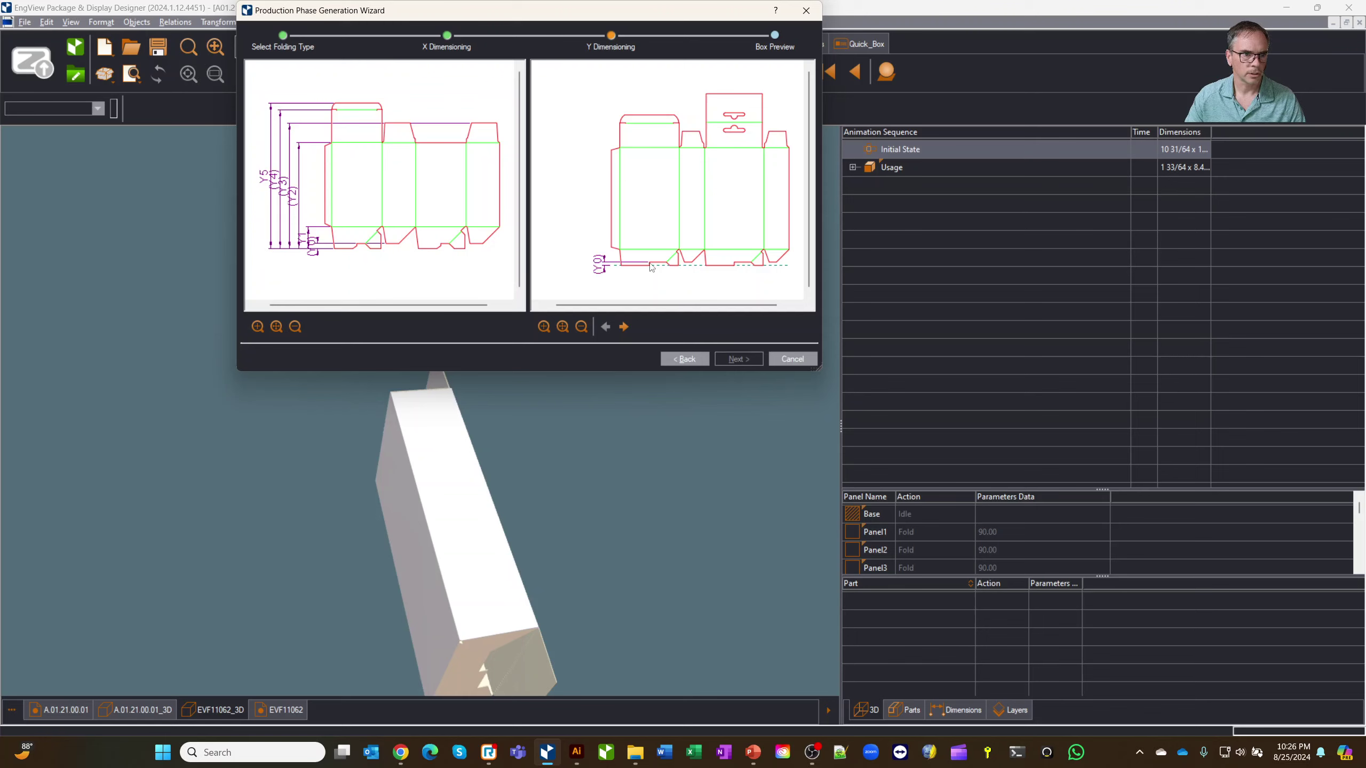
Step: Assign the Y dimensions to the bottom crease, top crease, dust flap edge, tuck crease and tuck edge, and generate the production phase
{"action": "left_click", "coordinate": [654, 251]}
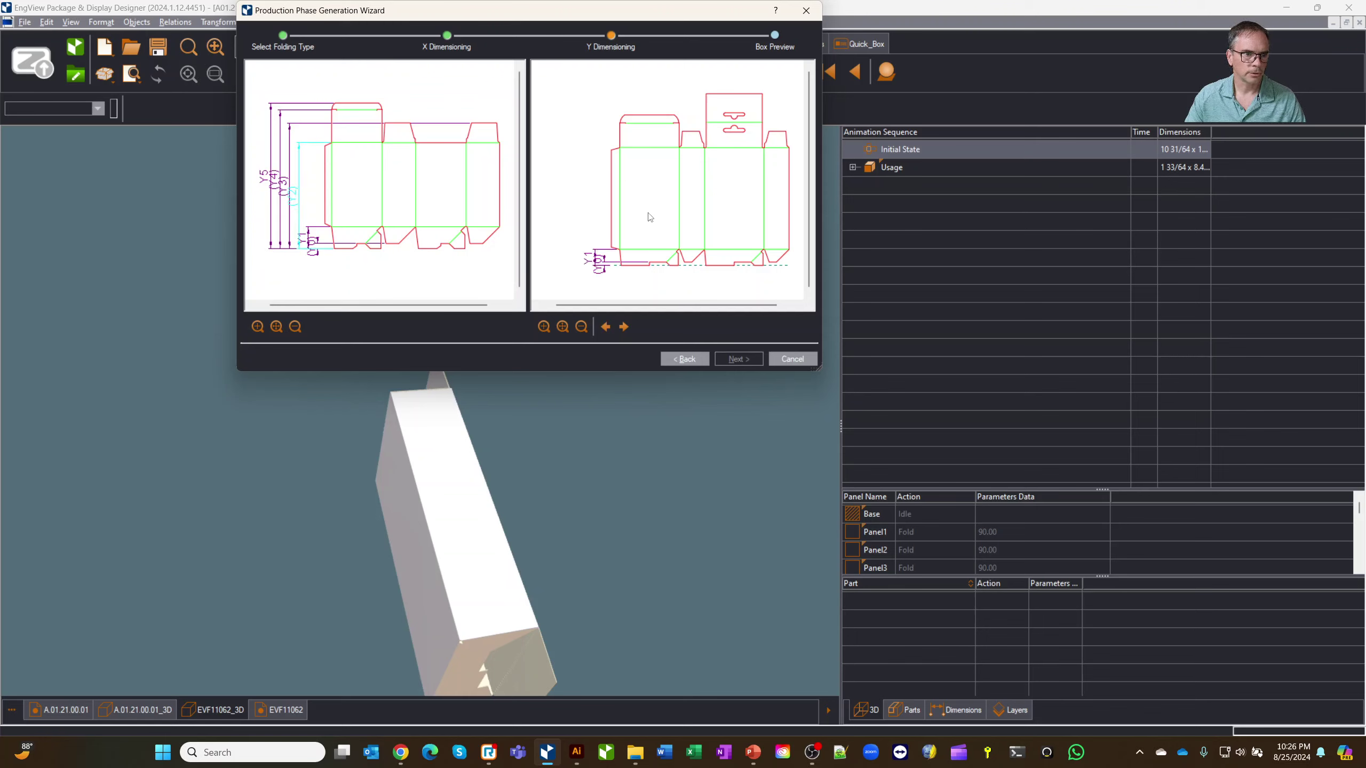
{"action": "left_click", "coordinate": [640, 148]}
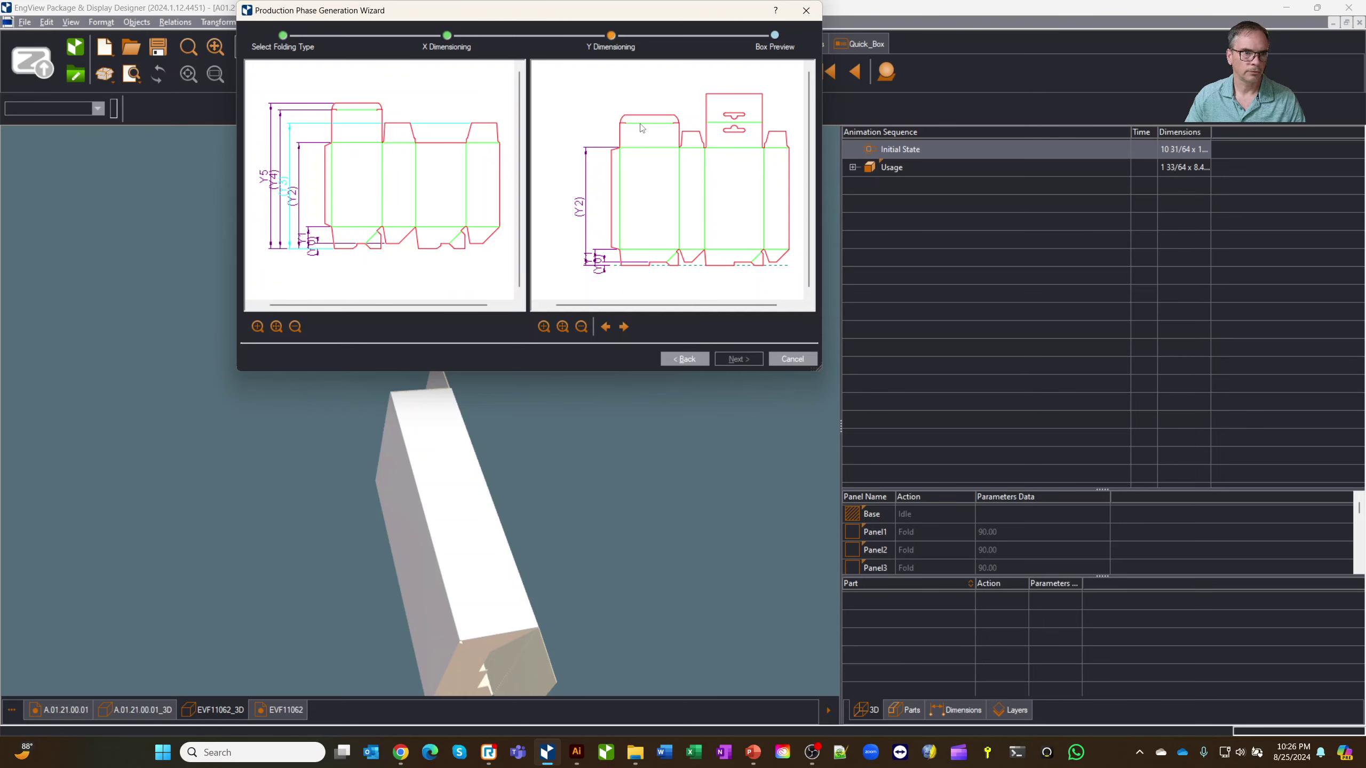
{"action": "left_click", "coordinate": [692, 130]}
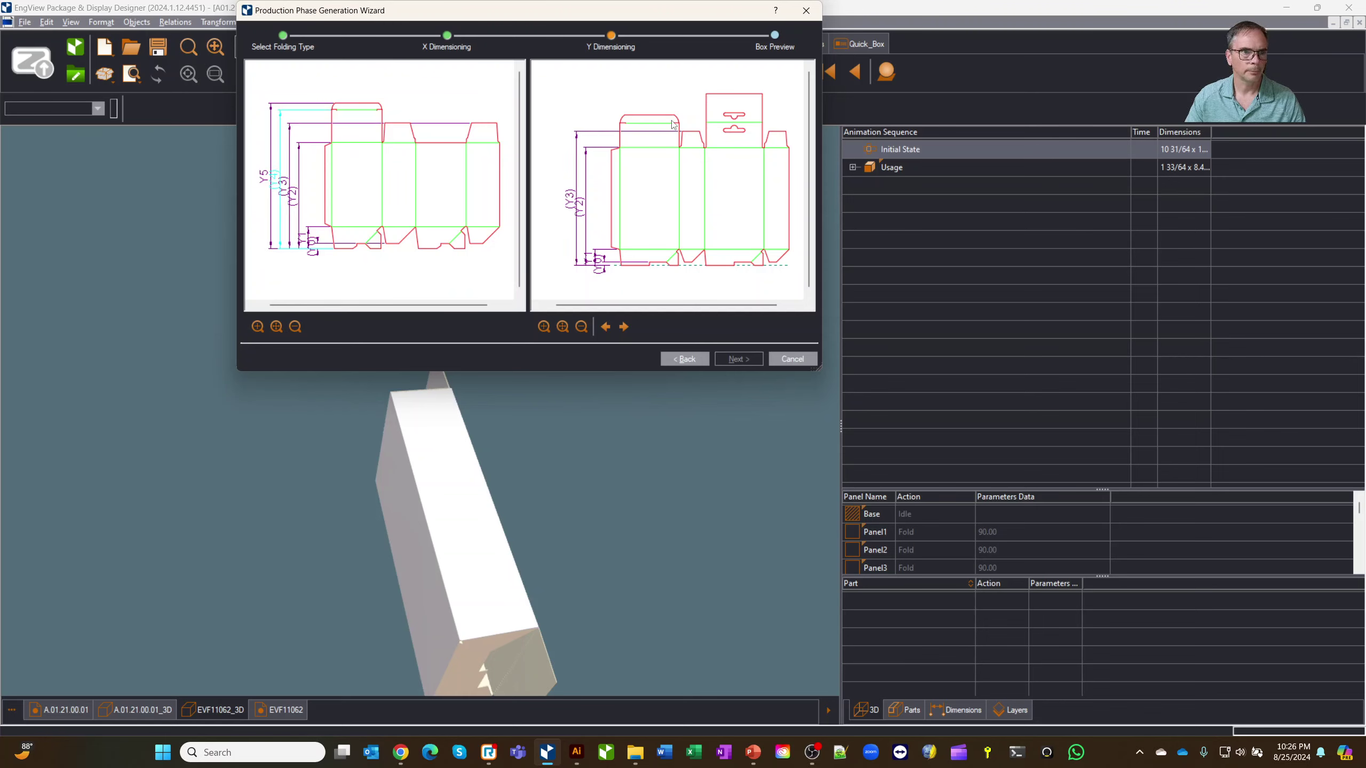
{"action": "left_click", "coordinate": [667, 123]}
{"action": "left_click", "coordinate": [662, 115]}
{"action": "left_click", "coordinate": [738, 359]}
{"action": "left_click", "coordinate": [738, 359]}
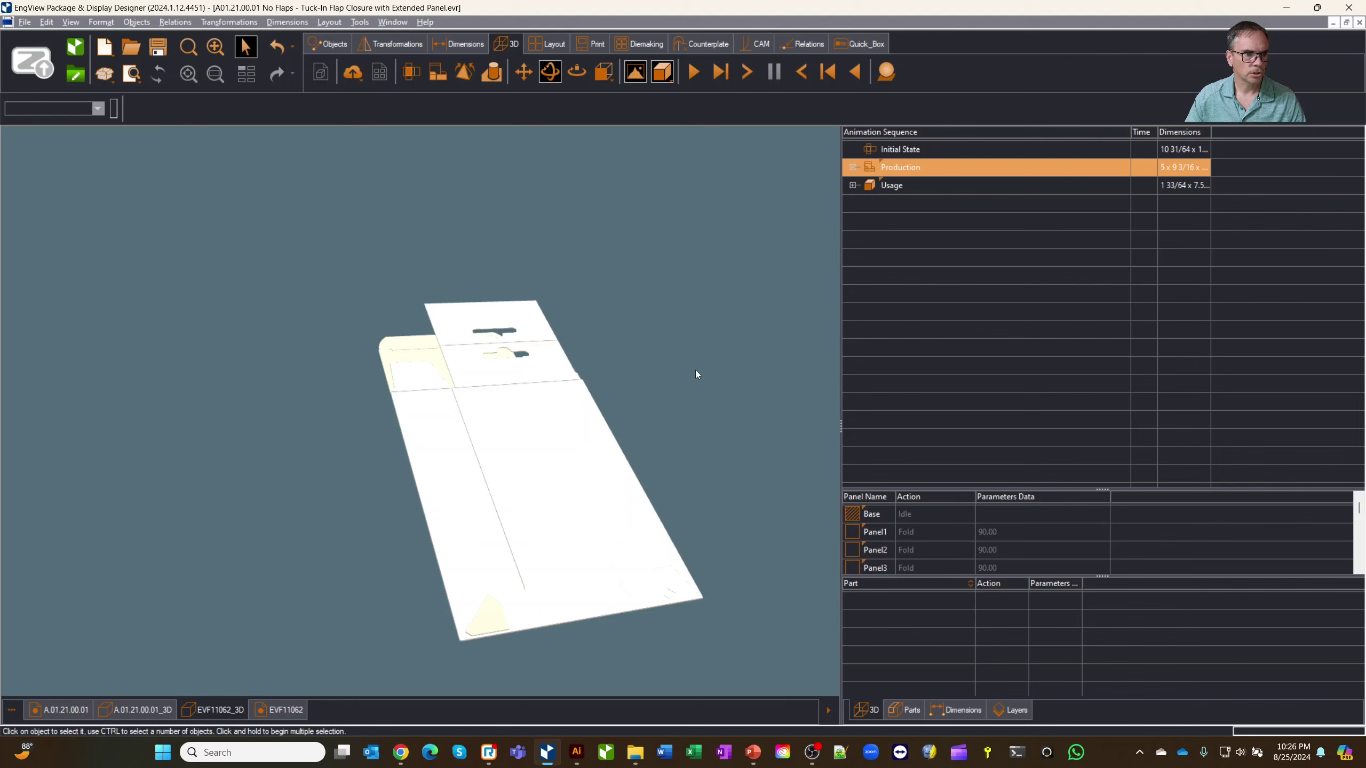
Step: Play the EVF11062 folding animation from the flat initial state and examine the erected carton in transparent view
{"action": "left_click", "coordinate": [916, 154]}
{"action": "left_click_drag", "start_coordinate": [706, 230], "coordinate": [433, 339]}
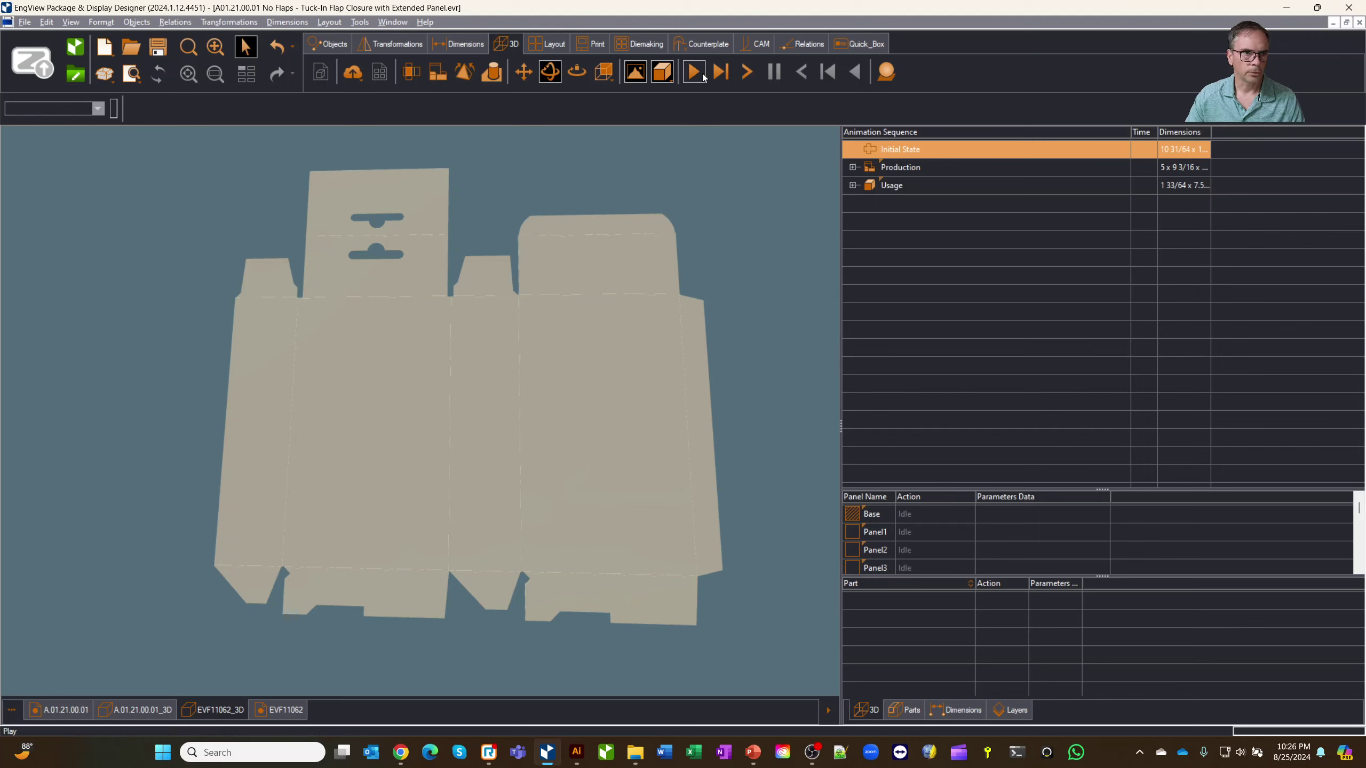
{"action": "left_click", "coordinate": [701, 75]}
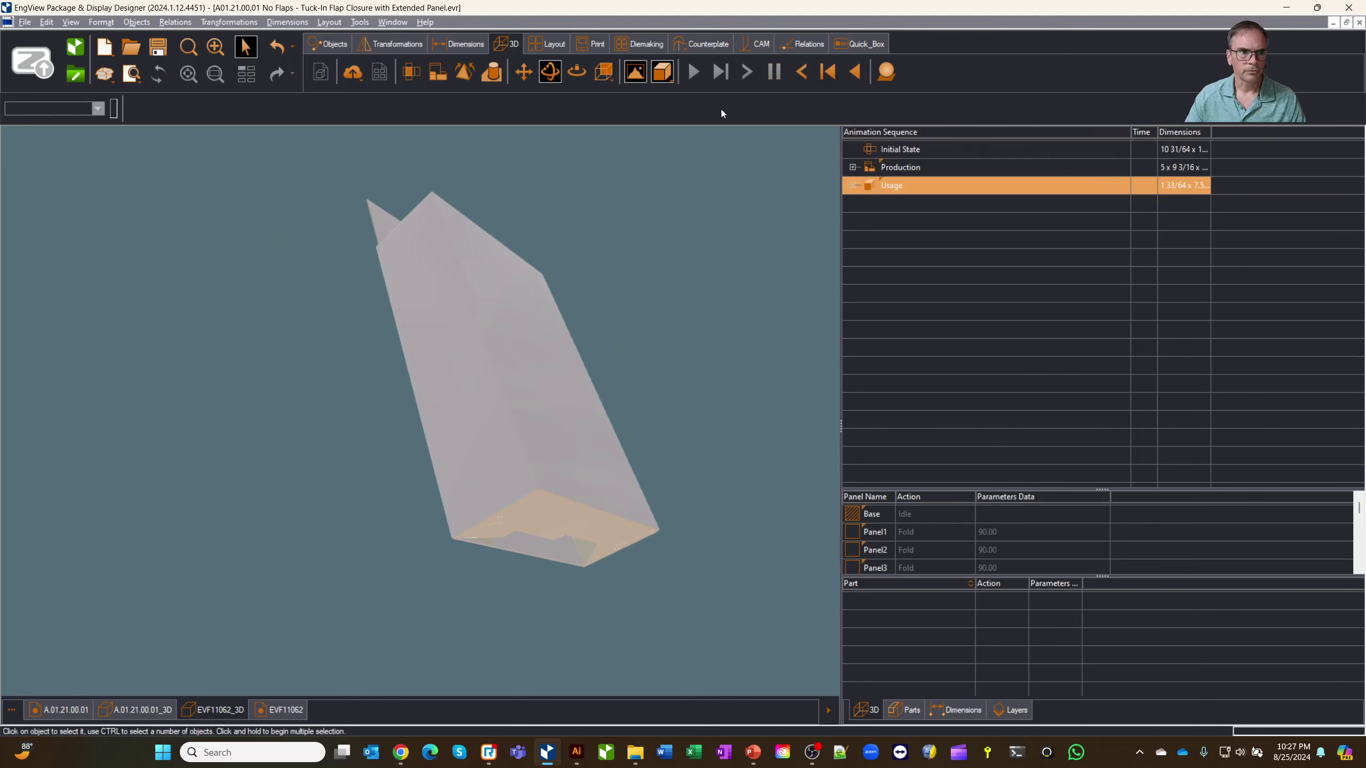
{"action": "left_click", "coordinate": [665, 76]}
{"action": "left_click", "coordinate": [678, 147]}
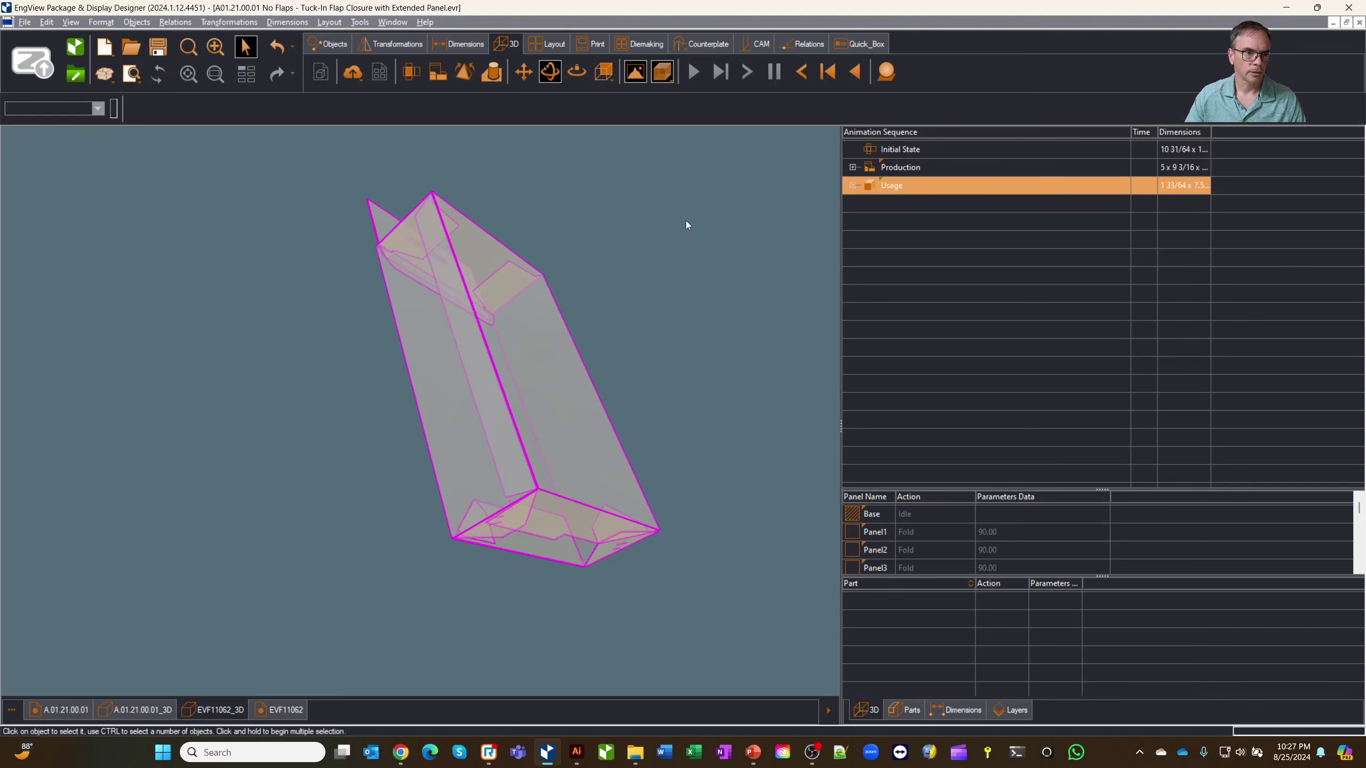
{"action": "left_click_drag", "start_coordinate": [686, 224], "coordinate": [608, 349]}
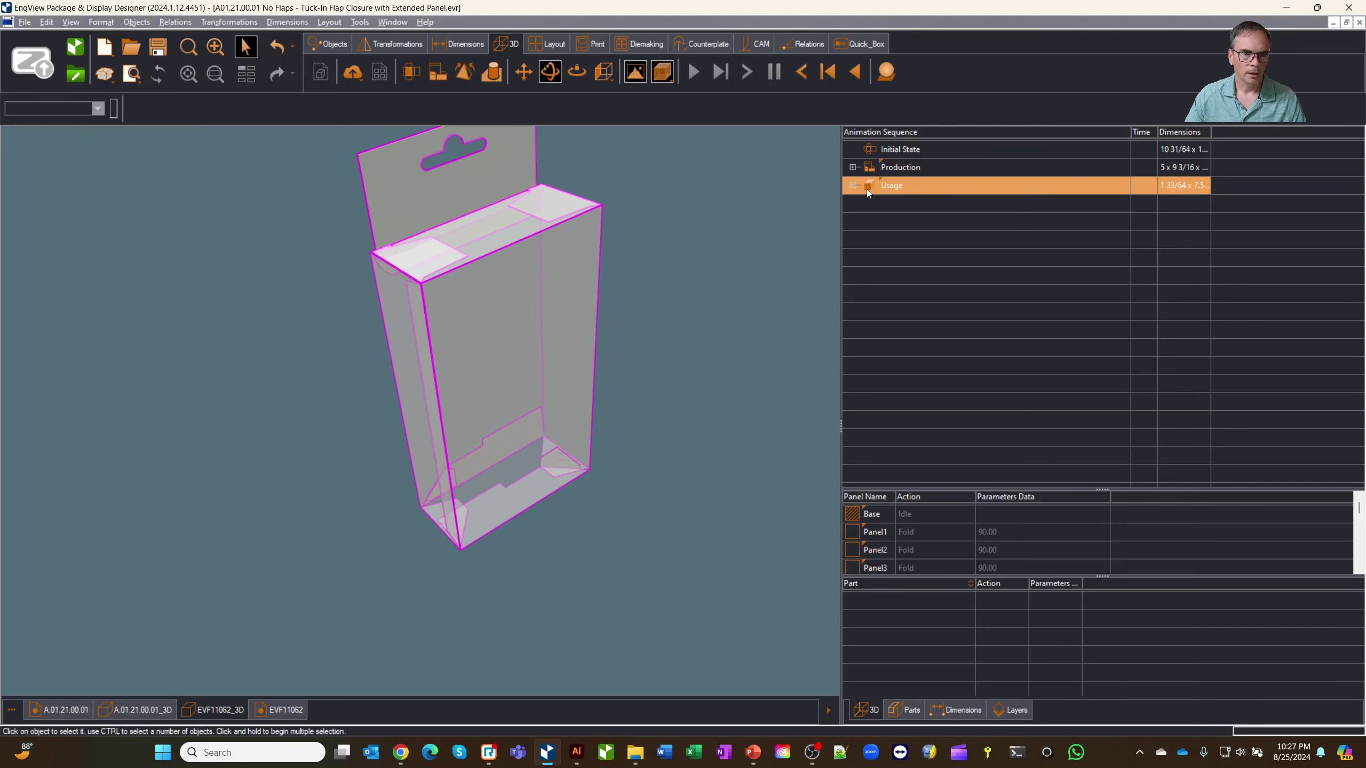
Step: Examine the individual folding steps of the Usage phase, comparing how the flaps fold in Step 1, Step 2 and Step 3
{"action": "left_click", "coordinate": [855, 185]}
{"action": "left_click", "coordinate": [913, 251]}
{"action": "left_click", "coordinate": [918, 295]}
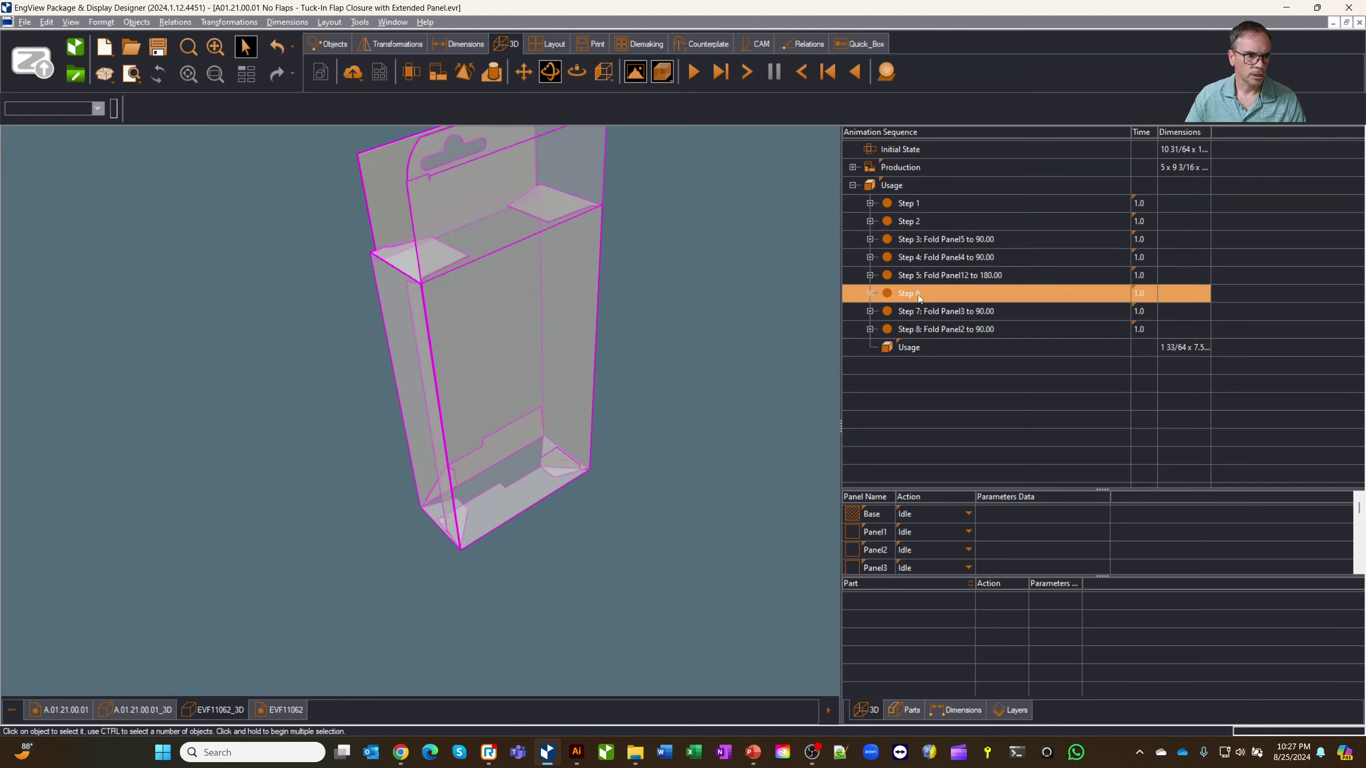
{"action": "left_click", "coordinate": [934, 237]}
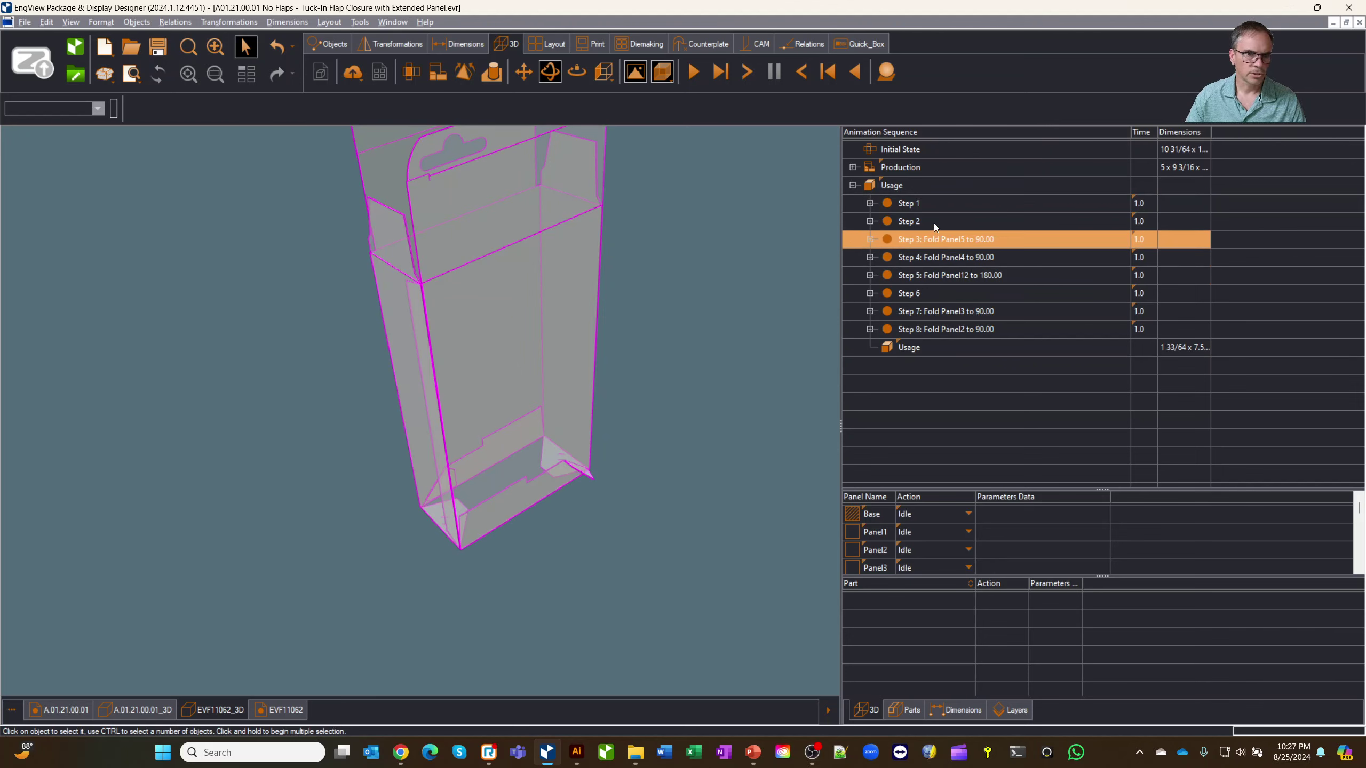
{"action": "left_click", "coordinate": [932, 221]}
{"action": "left_click", "coordinate": [932, 205]}
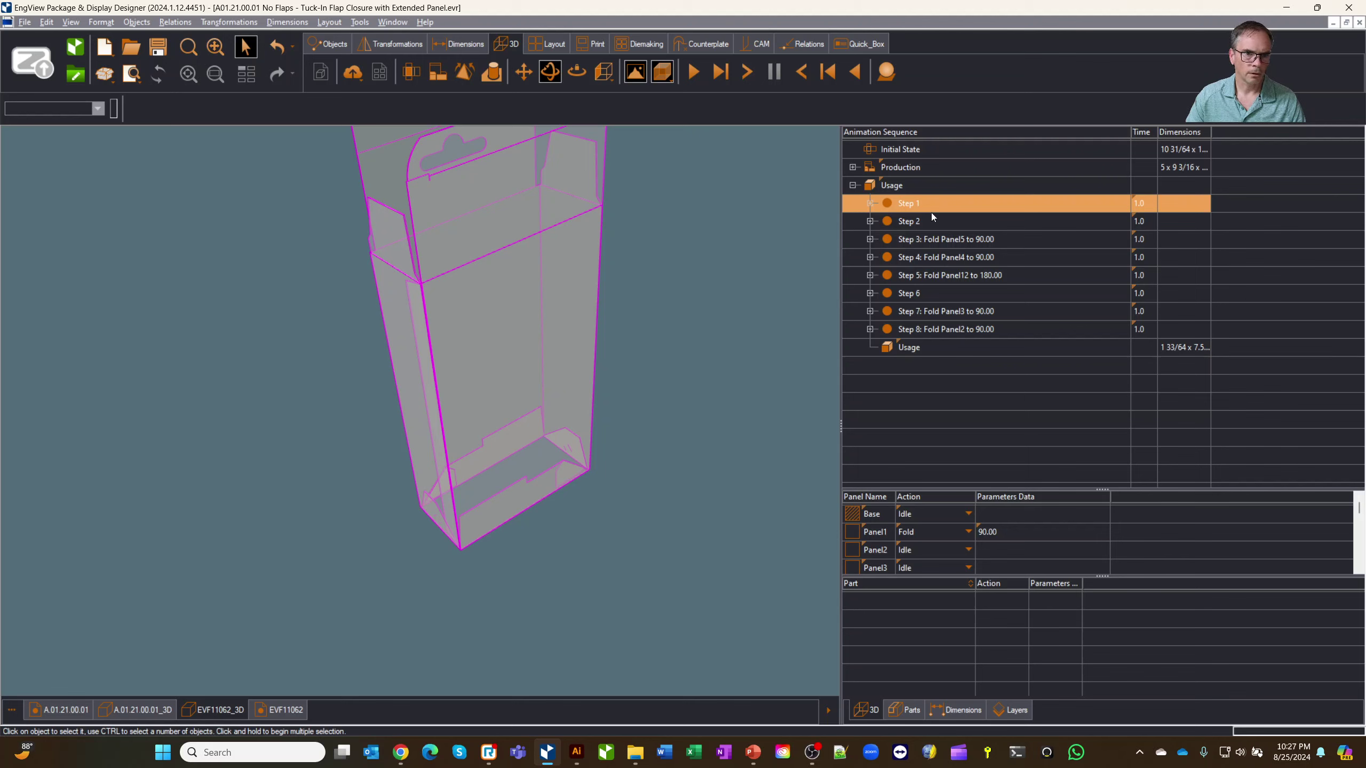
{"action": "left_click", "coordinate": [933, 221]}
{"action": "left_click", "coordinate": [926, 203]}
{"action": "left_click", "coordinate": [925, 222]}
{"action": "left_click", "coordinate": [919, 239]}
{"action": "left_click", "coordinate": [918, 221]}
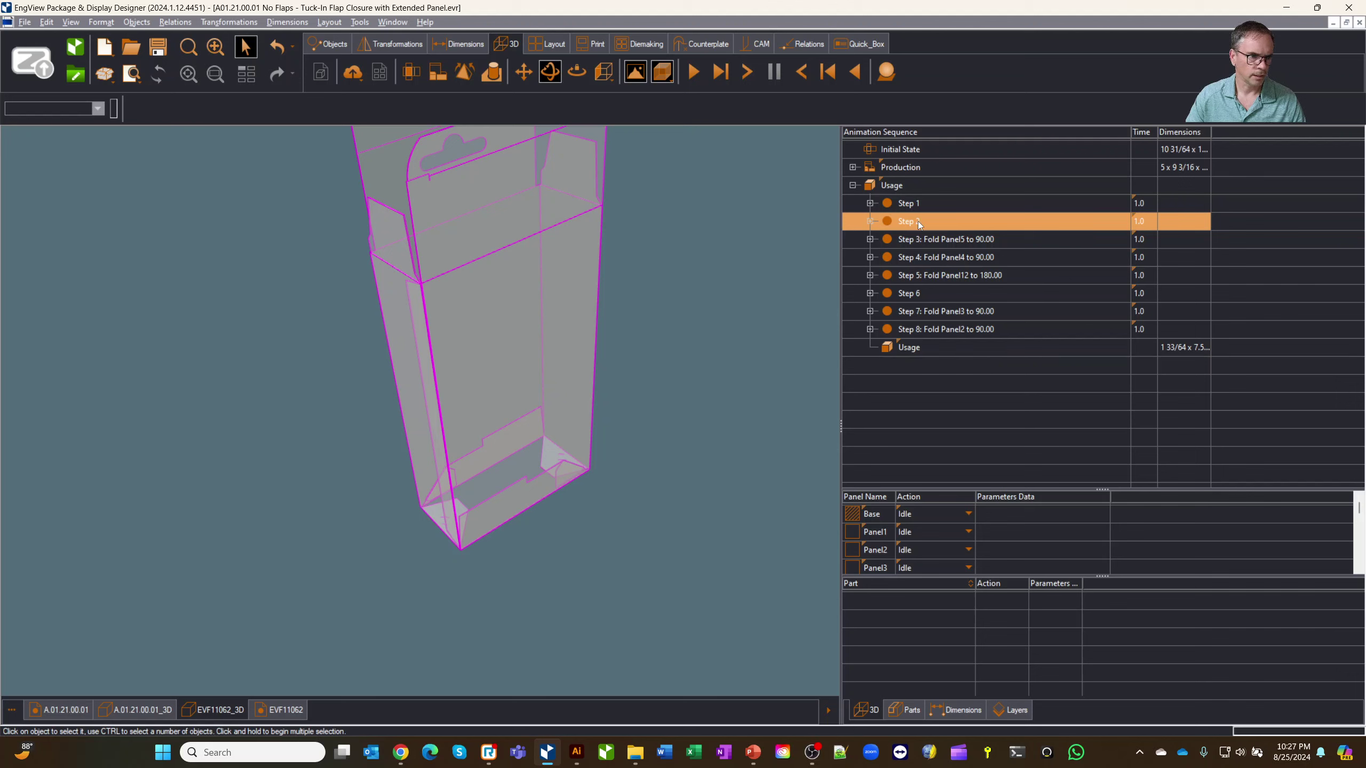
{"action": "left_click", "coordinate": [916, 208]}
Step: Move the Panel10 and Panel16 folds into Step 1 of the Usage phase, delete the emptied Step 2, and check the resulting folding
{"action": "left_click_drag", "start_coordinate": [719, 347], "coordinate": [693, 279]}
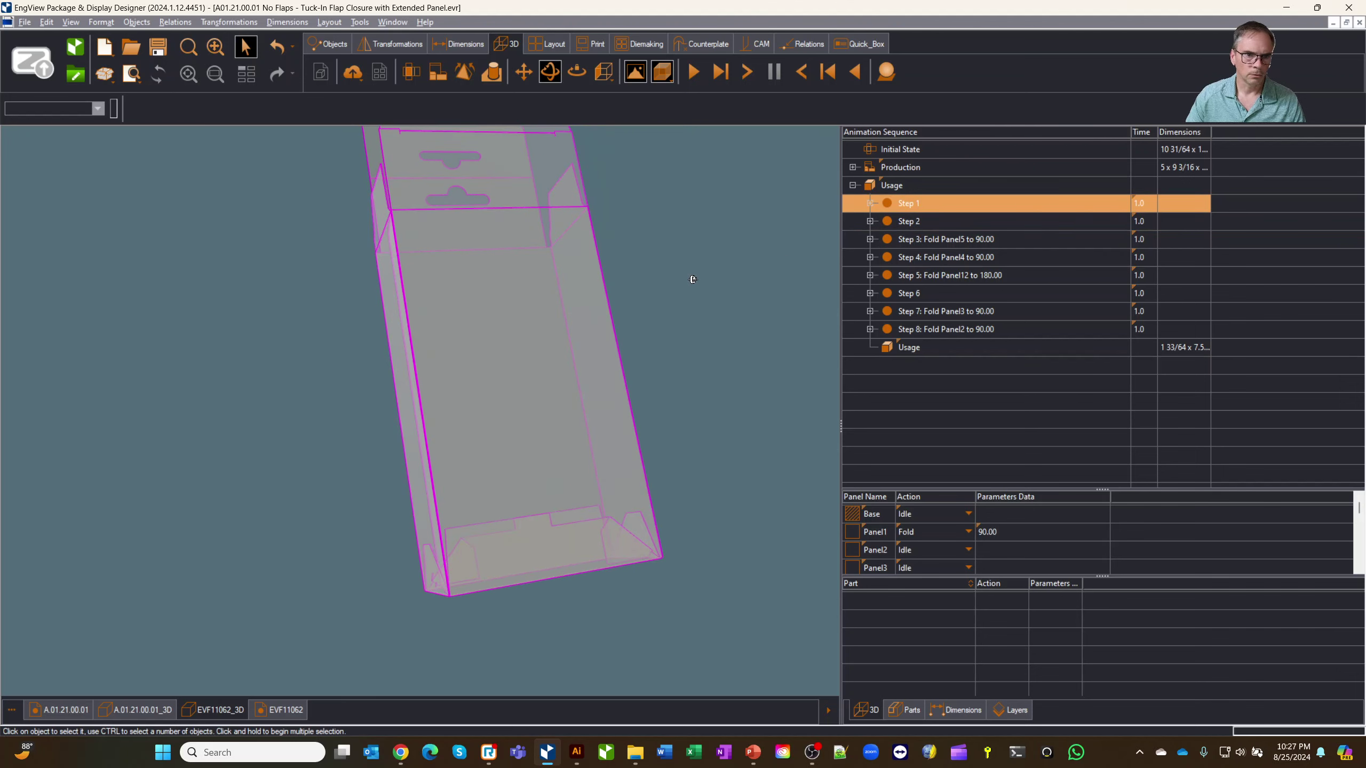
{"action": "left_click", "coordinate": [870, 221]}
{"action": "left_click", "coordinate": [870, 202]}
{"action": "left_click", "coordinate": [931, 311]}
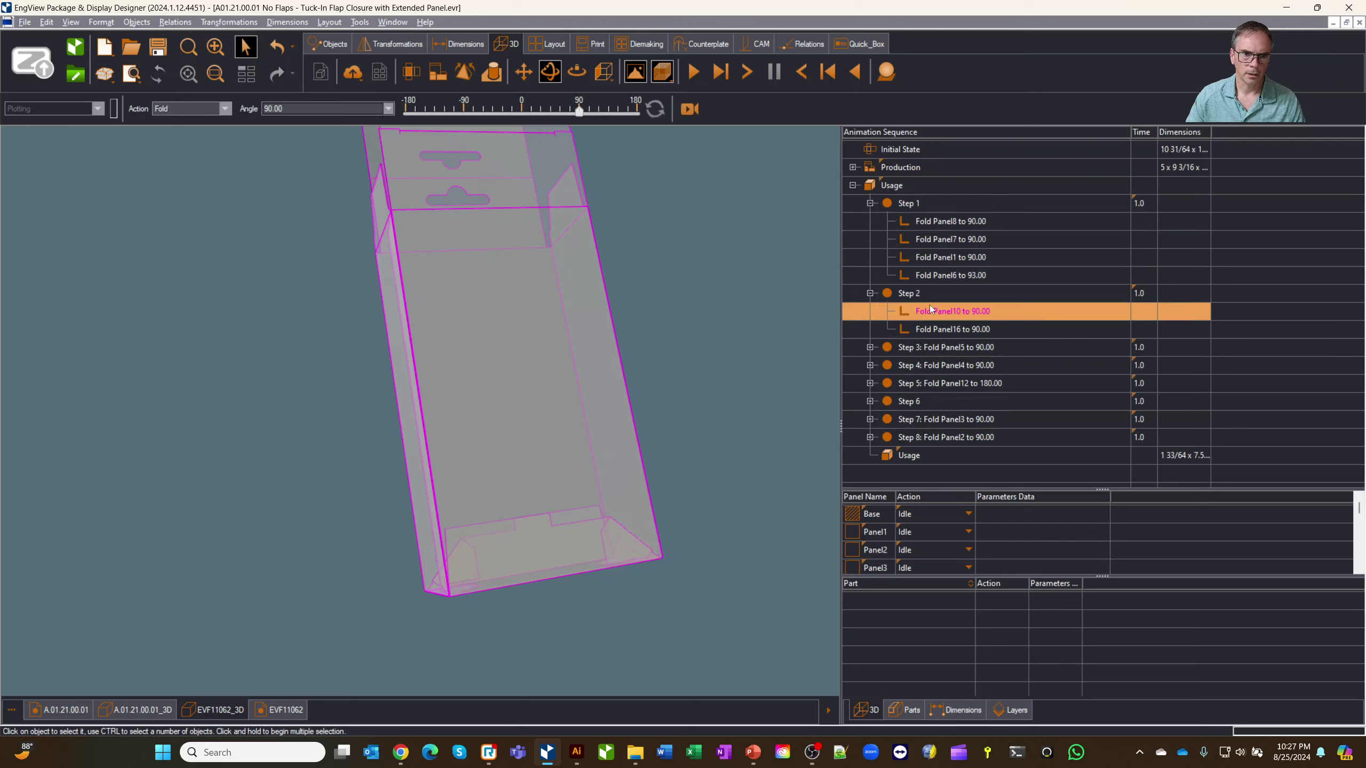
{"action": "mouse_move", "coordinate": [938, 315]}
{"action": "left_mouse_down"}
{"action": "mouse_move", "coordinate": [942, 296]}
{"action": "mouse_move", "coordinate": [944, 323]}
{"action": "mouse_move", "coordinate": [949, 311]}
{"action": "left_mouse_up"}
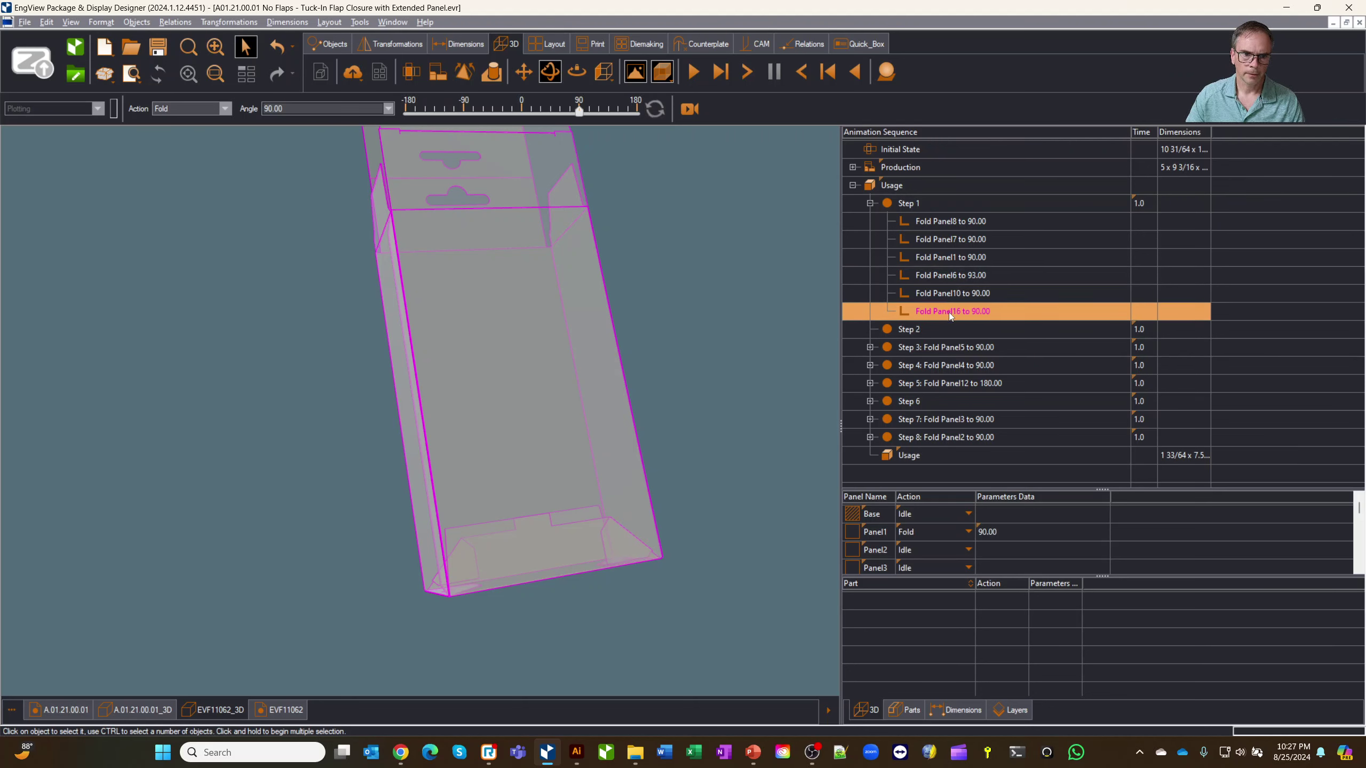
{"action": "right_click", "coordinate": [914, 329]}
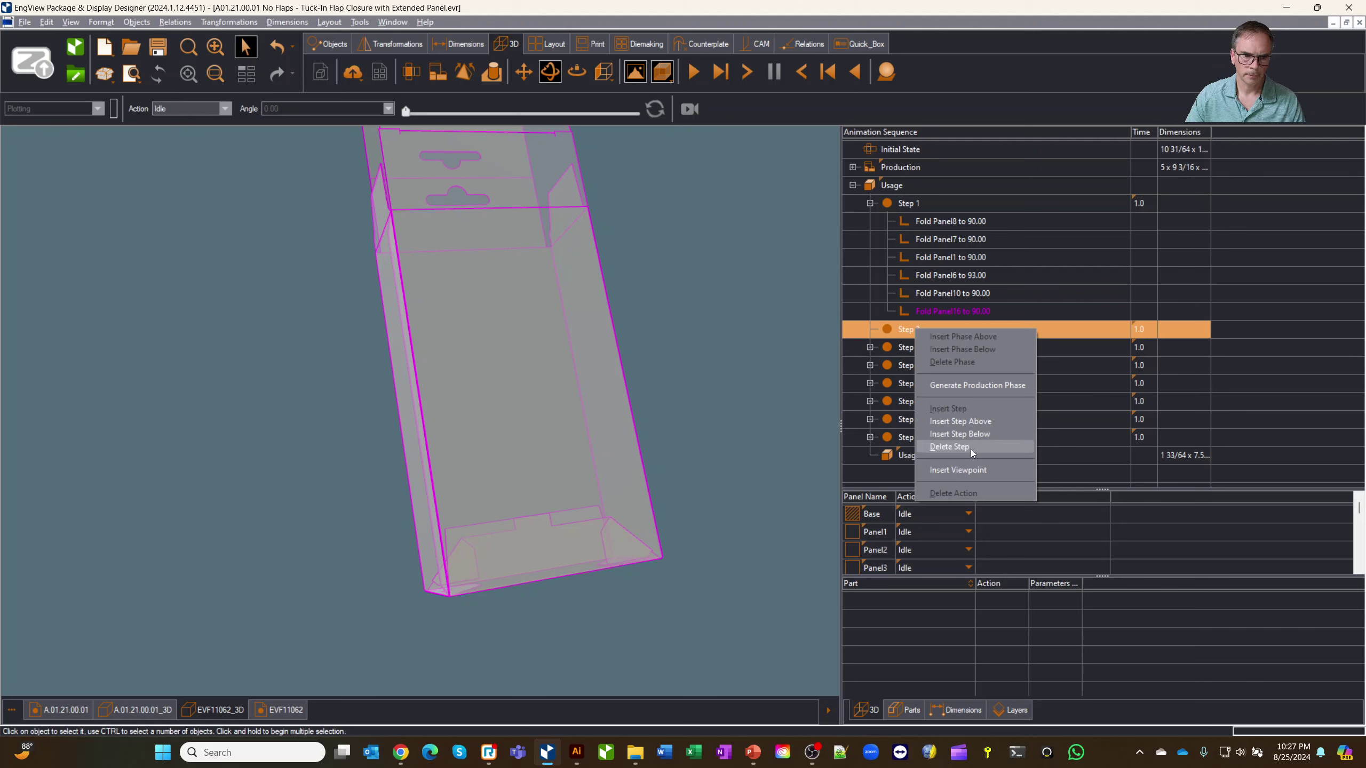
{"action": "left_click", "coordinate": [971, 448]}
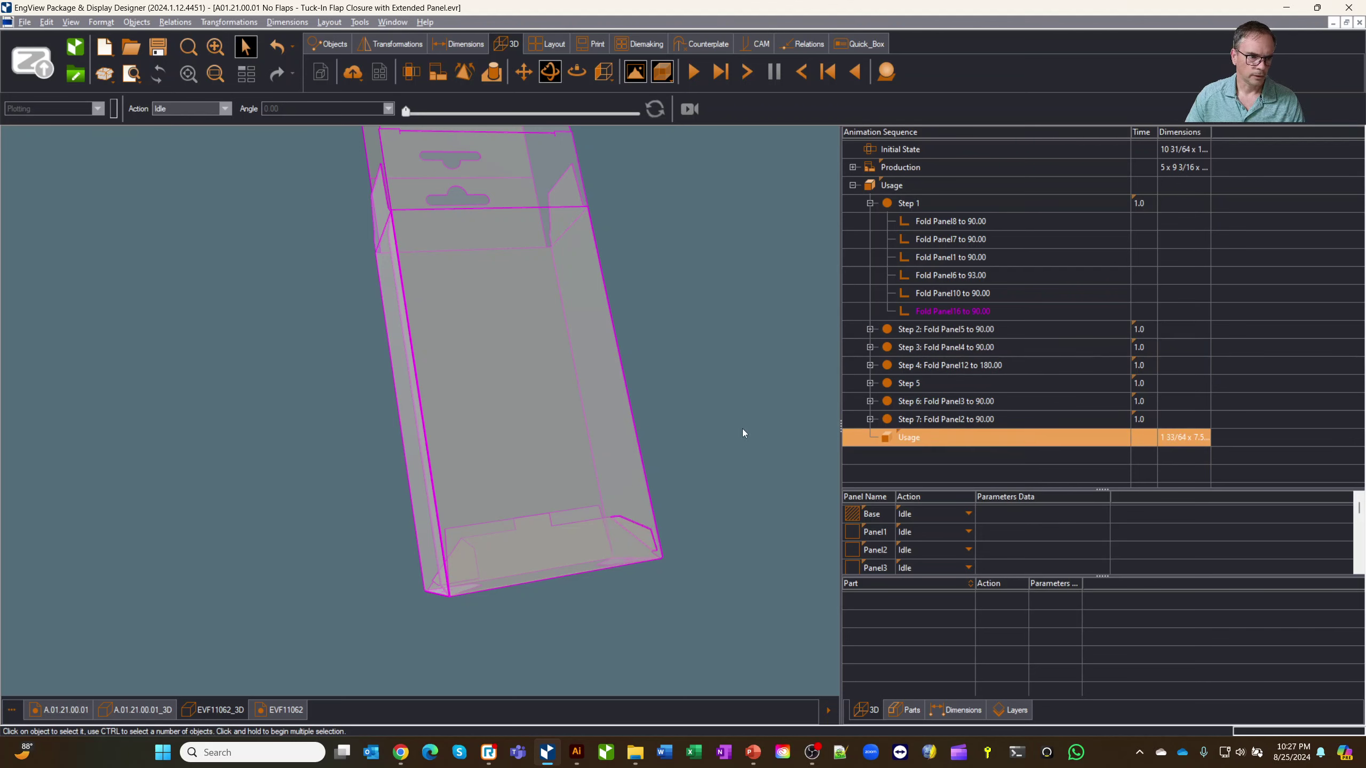
{"action": "left_click", "coordinate": [943, 207]}
{"action": "left_click", "coordinate": [940, 329]}
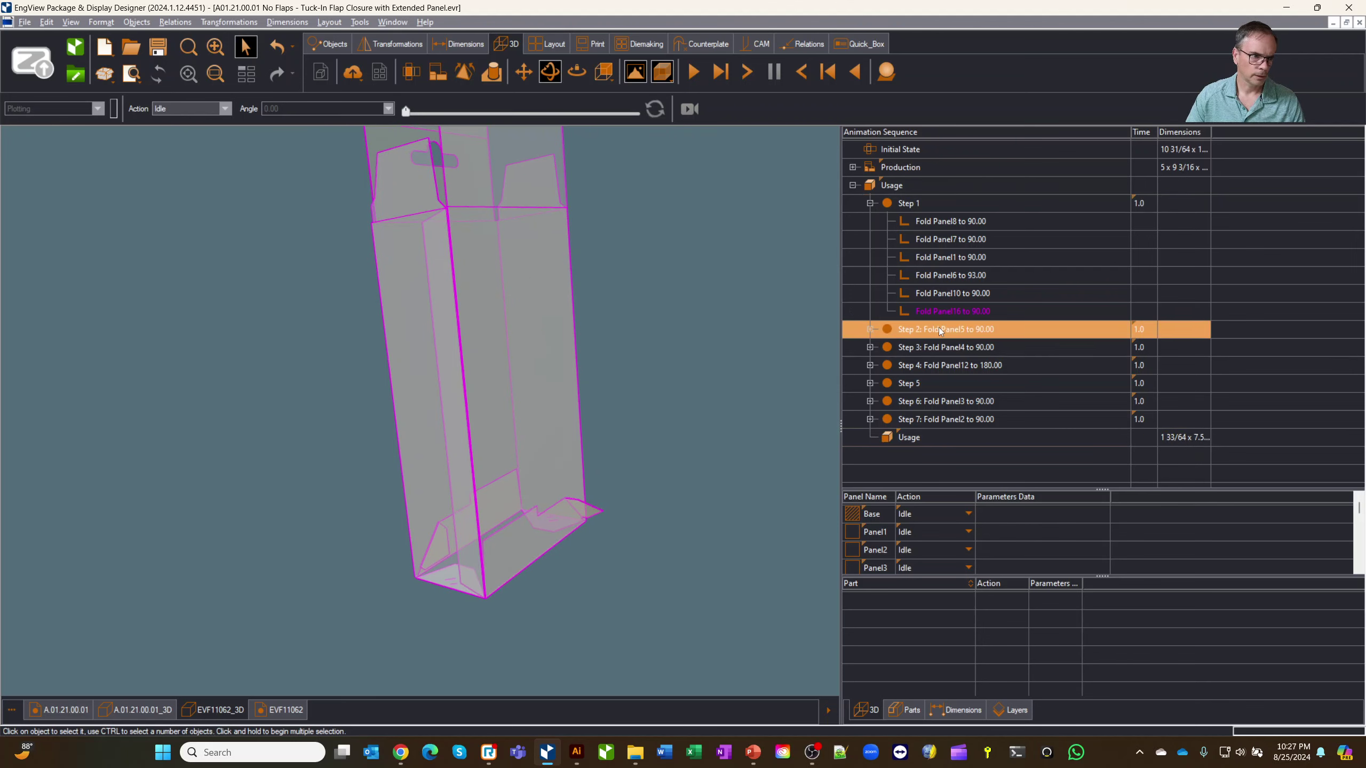
Step: Move the Panel5 and Panel4 folds out of Steps 2 and 3 into Step 1 of the Usage phase
{"action": "left_click_drag", "start_coordinate": [833, 370], "coordinate": [810, 326]}
{"action": "left_click", "coordinate": [938, 351]}
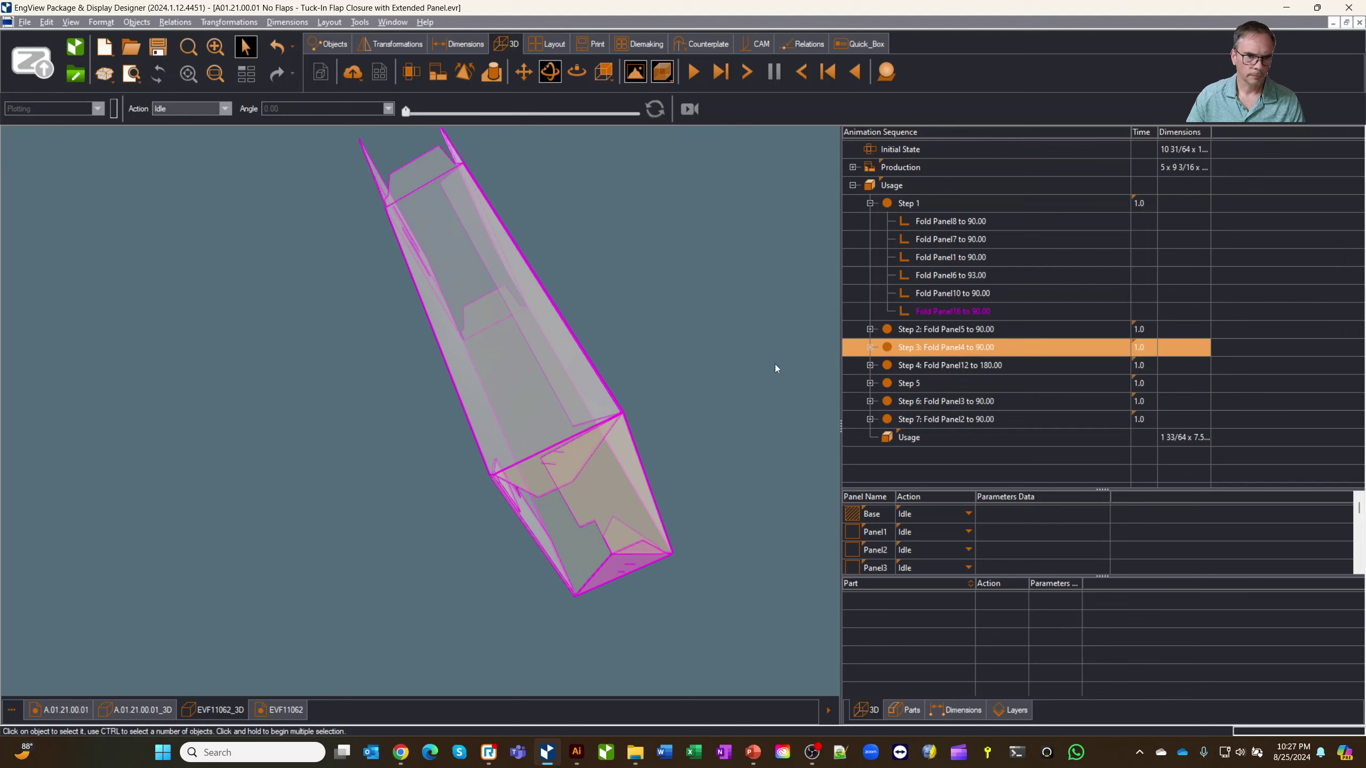
{"action": "left_click", "coordinate": [938, 328]}
{"action": "left_click", "coordinate": [871, 330]}
{"action": "left_click", "coordinate": [943, 346]}
{"action": "left_click", "coordinate": [944, 333]}
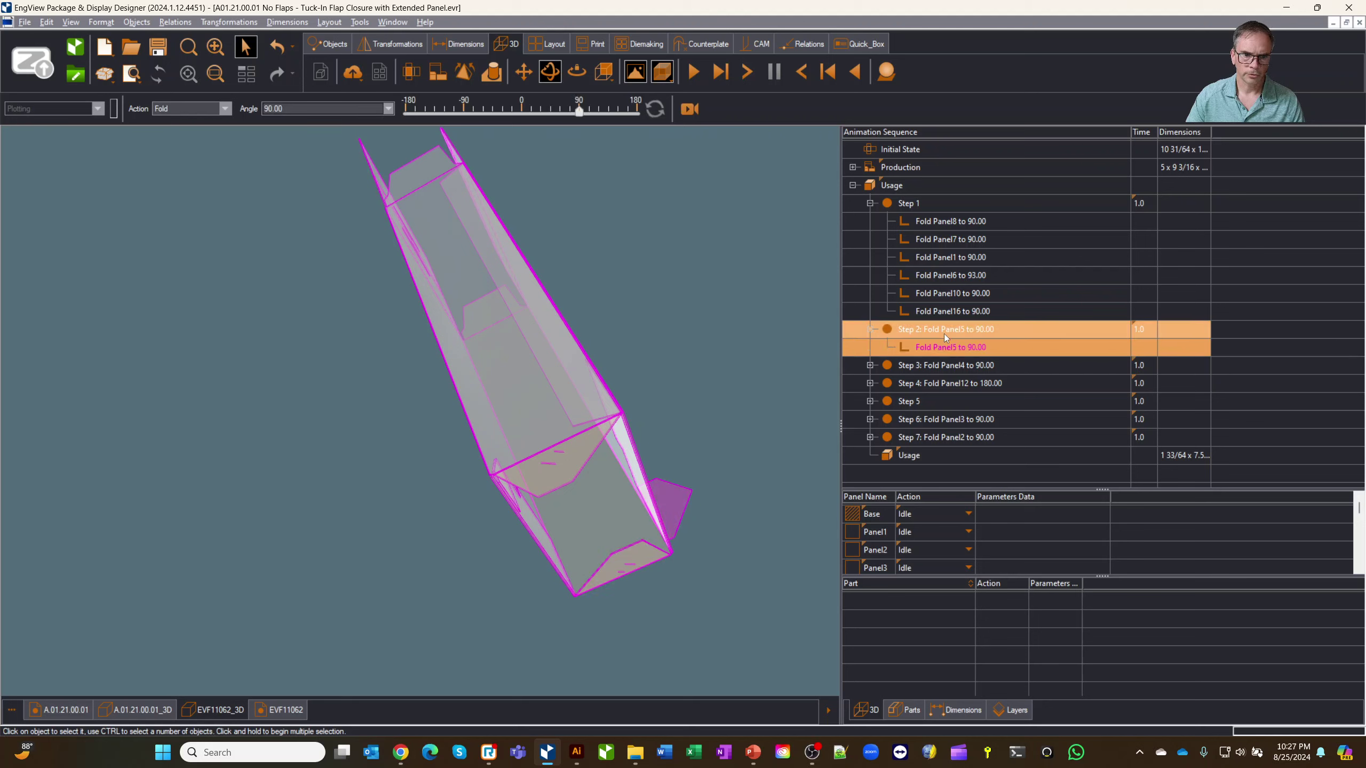
{"action": "left_click_drag", "start_coordinate": [945, 334], "coordinate": [949, 314]}
{"action": "left_click", "coordinate": [871, 365]}
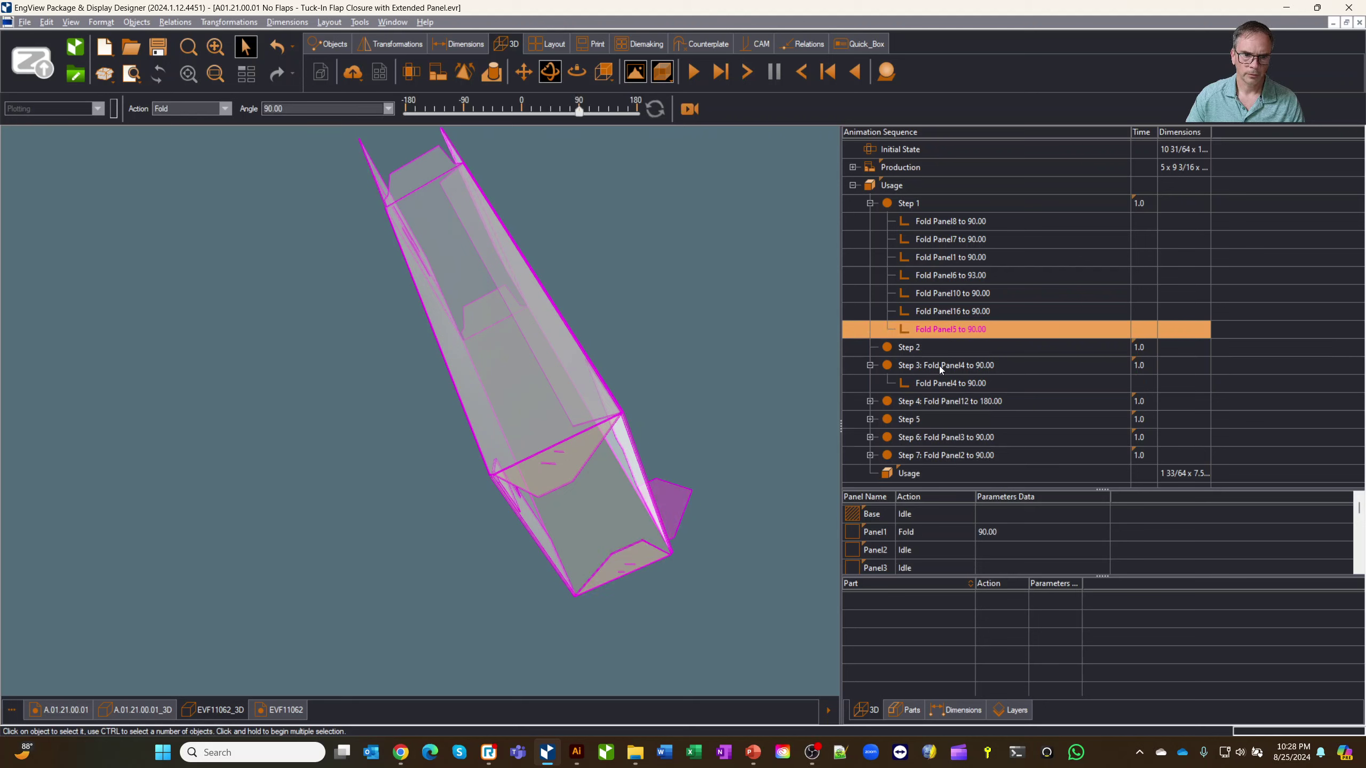
{"action": "left_click", "coordinate": [942, 382]}
{"action": "left_click_drag", "start_coordinate": [944, 385], "coordinate": [945, 336]}
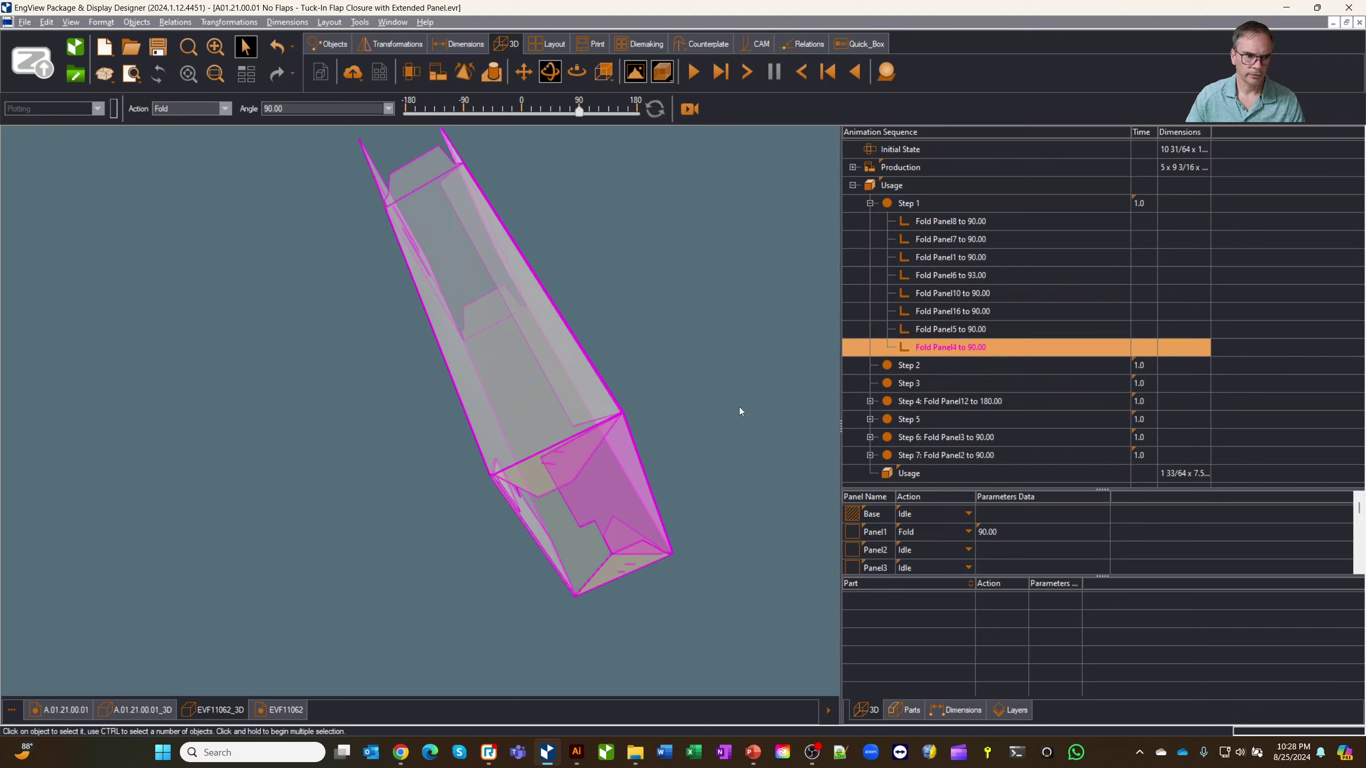
Step: Fold the remaining large bottom flap, Panel13, to 90 degrees in Step 1 of the Usage phase and inspect the closed bottom
{"action": "middle_click_drag", "start_coordinate": [661, 458], "coordinate": [714, 363]}
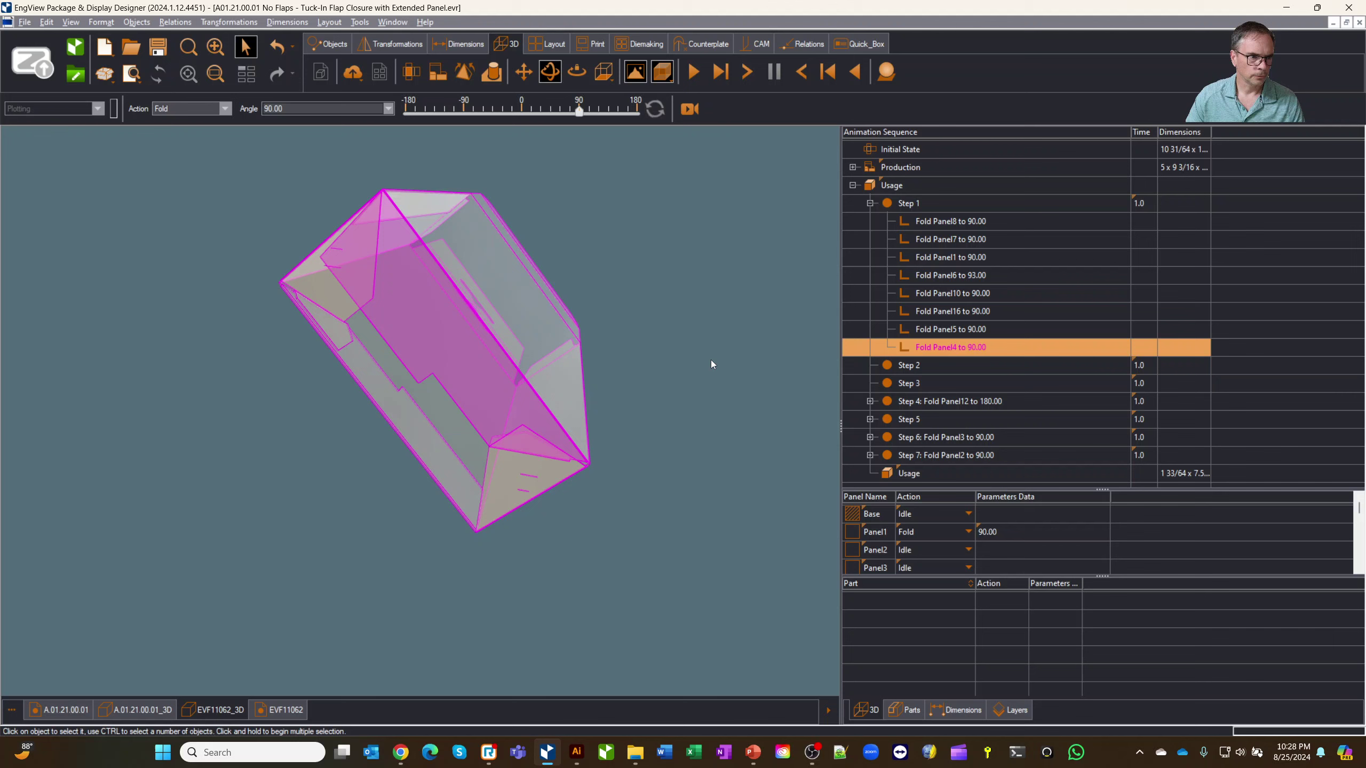
{"action": "left_click", "coordinate": [419, 429]}
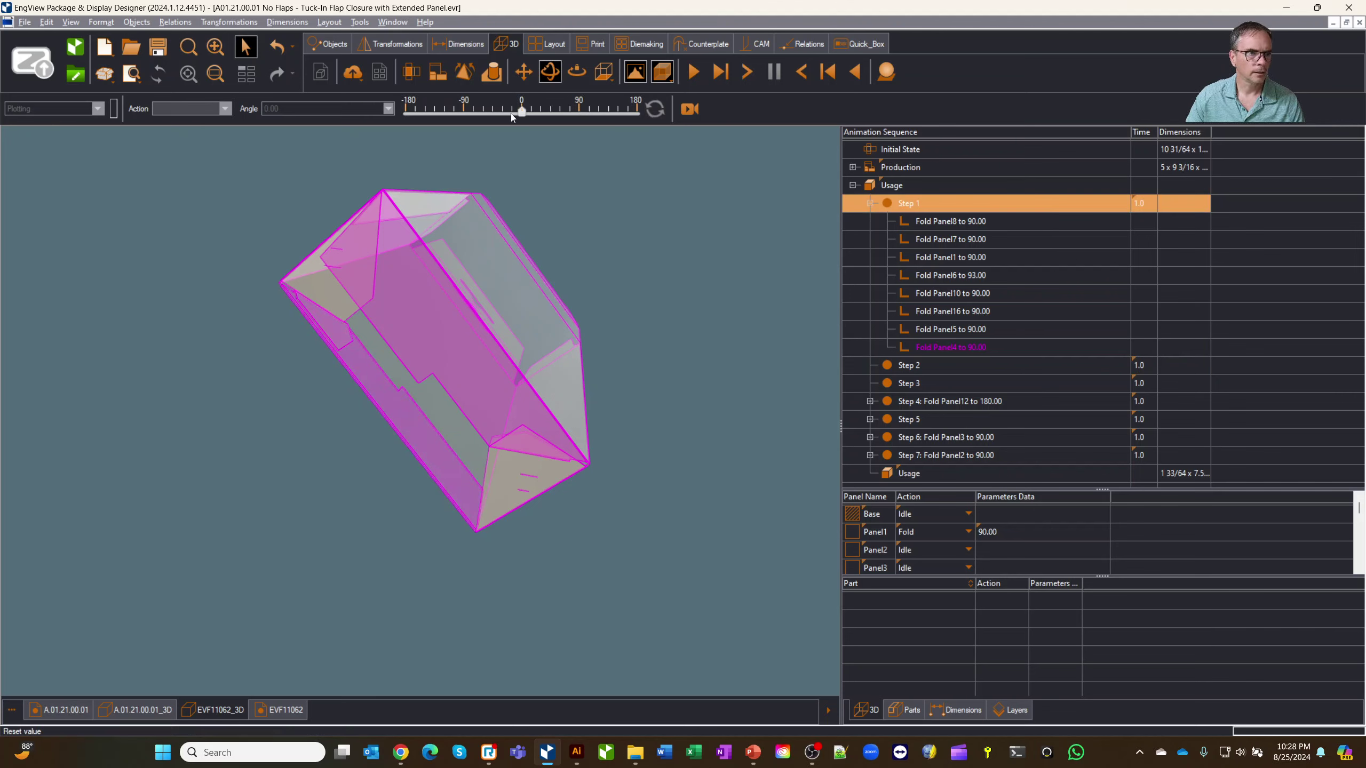
{"action": "left_click", "coordinate": [579, 110]}
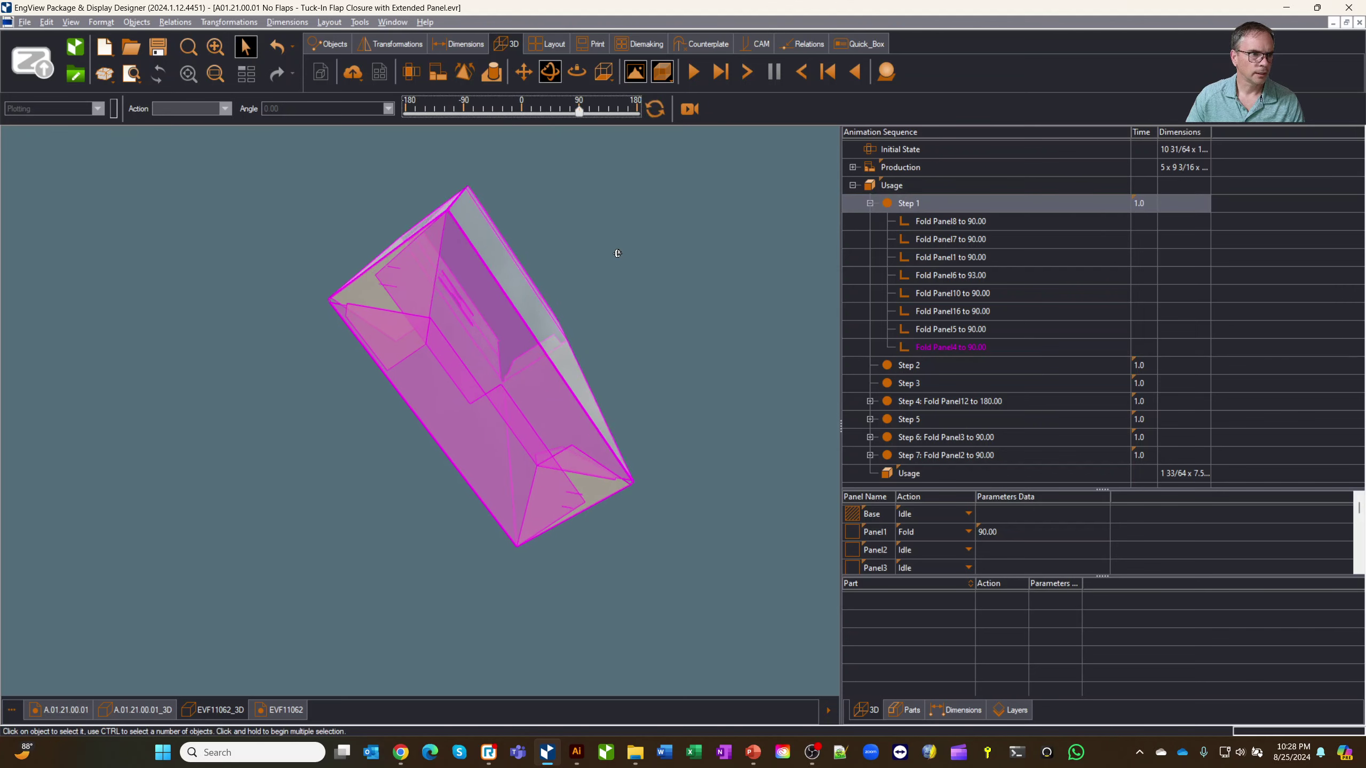
{"action": "middle_click_drag", "start_coordinate": [610, 333], "coordinate": [592, 389]}
{"action": "scroll", "coordinate": [497, 548], "scroll_direction": "up", "scroll_amount": 3}
{"action": "middle_click_drag", "start_coordinate": [583, 493], "coordinate": [465, 478]}
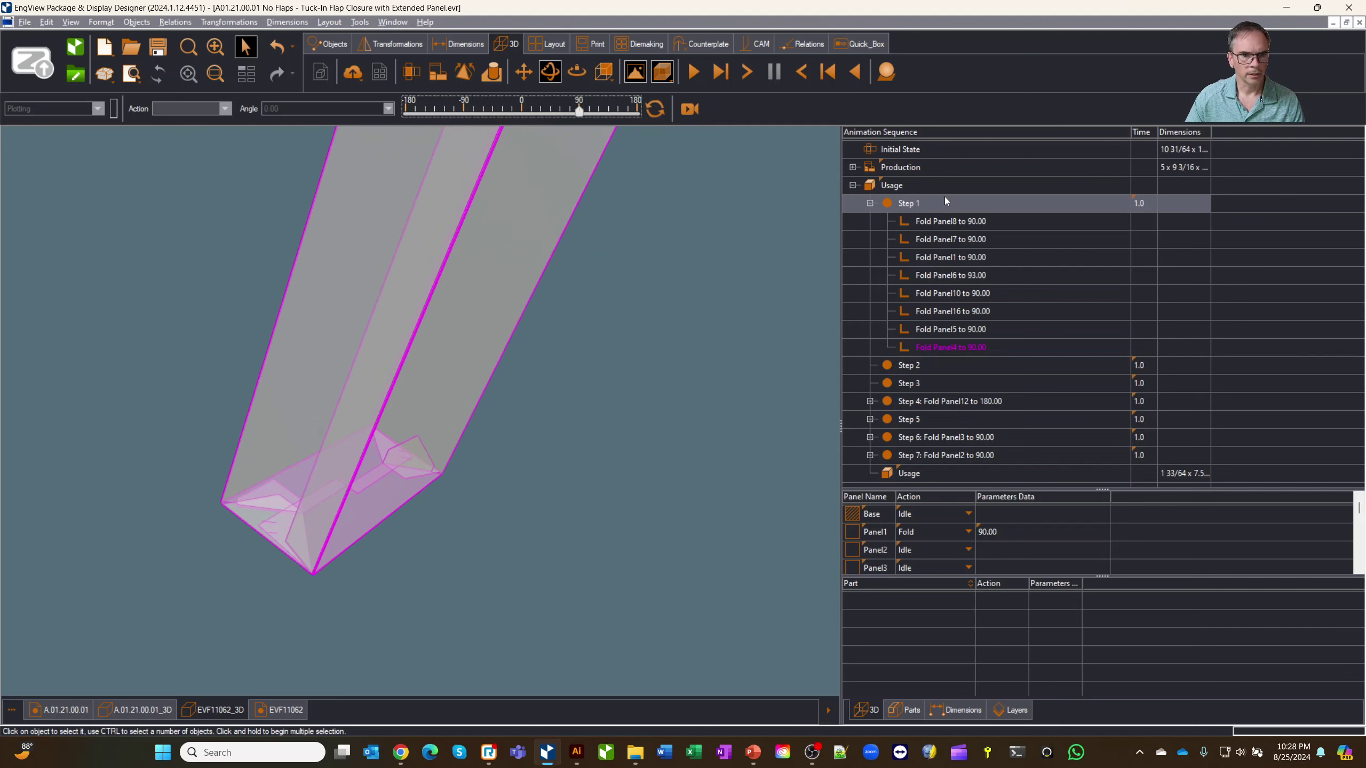
Step: Set the fold angle of the small glue flap Panel5 to 0 degrees in Step 1 of the Usage phase
{"action": "left_click", "coordinate": [923, 168]}
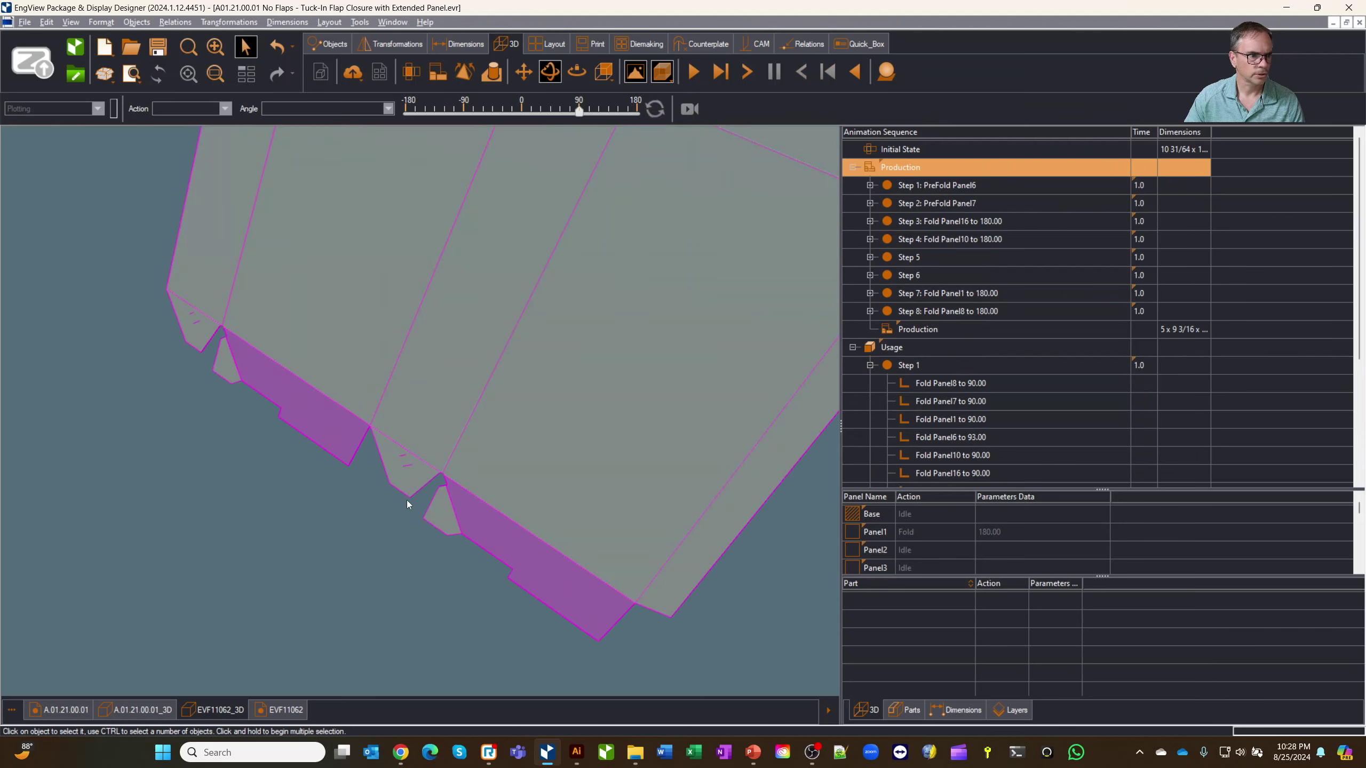
{"action": "left_click", "coordinate": [920, 371]}
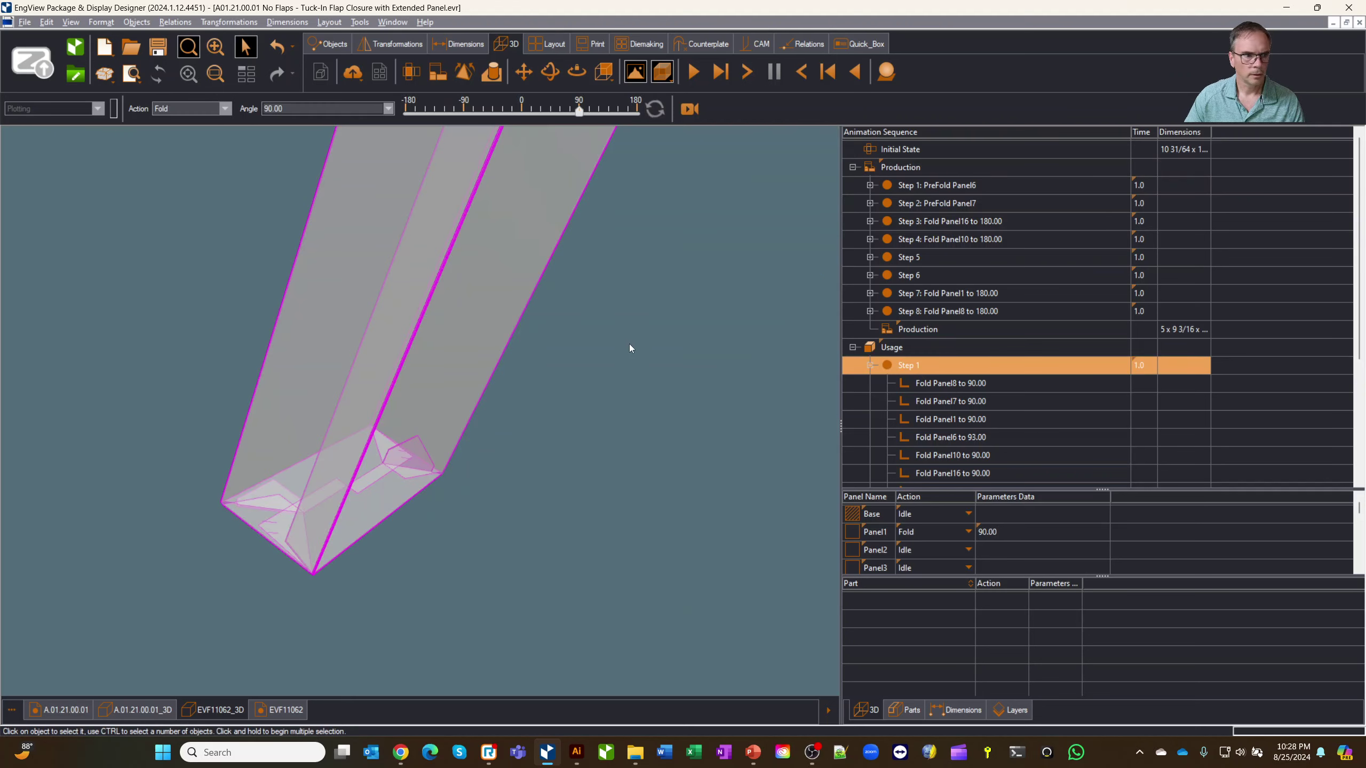
{"action": "left_click_drag", "start_coordinate": [530, 109], "coordinate": [522, 110]}
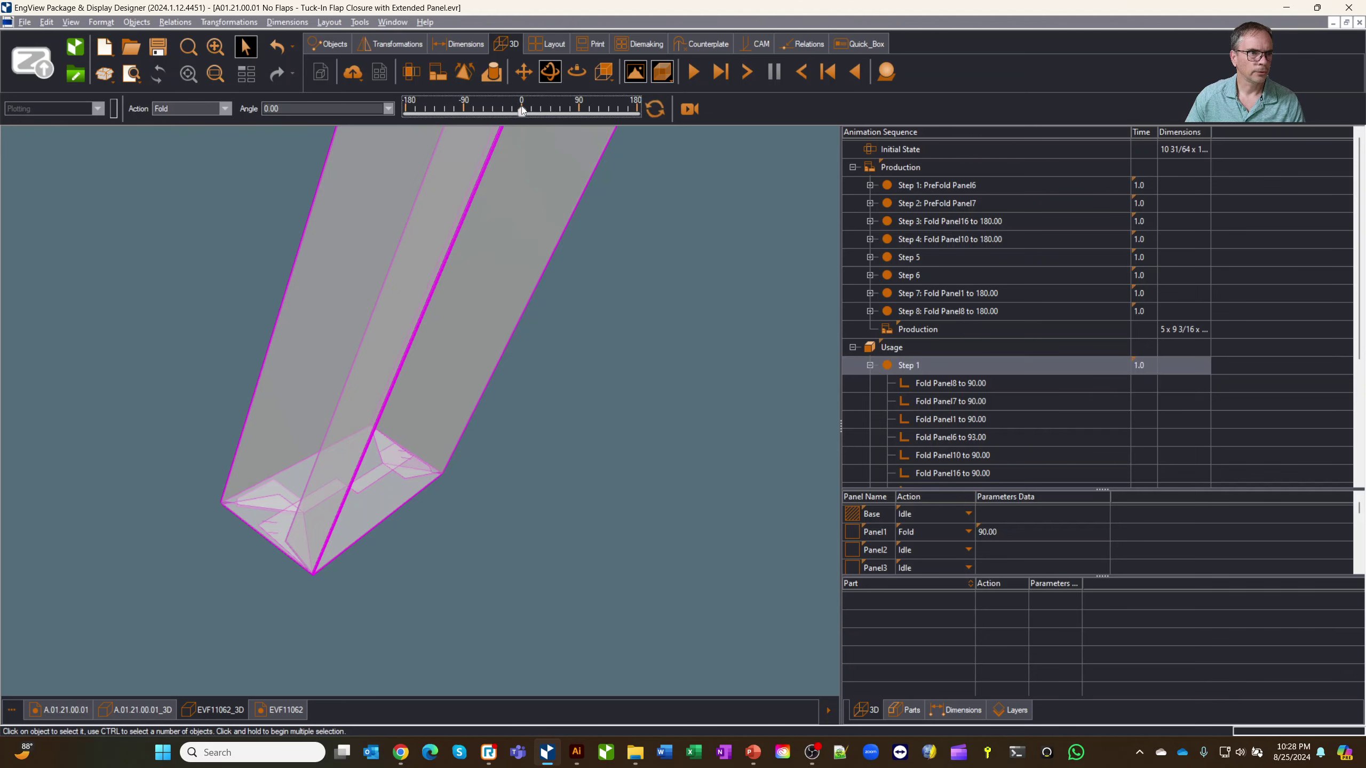
{"action": "left_click", "coordinate": [782, 371]}
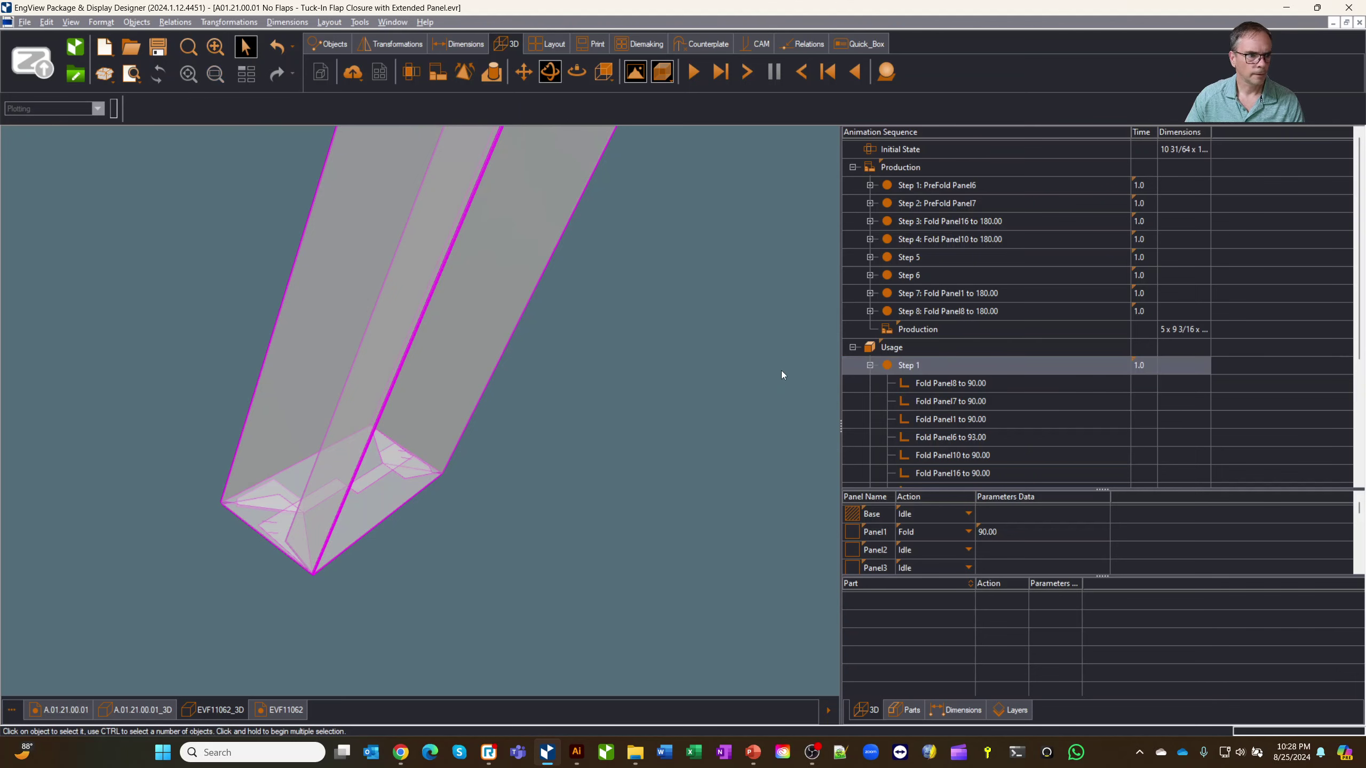
Step: Play the folding animation from the Production phase to the end of the Usage phase
{"action": "left_click", "coordinate": [933, 174]}
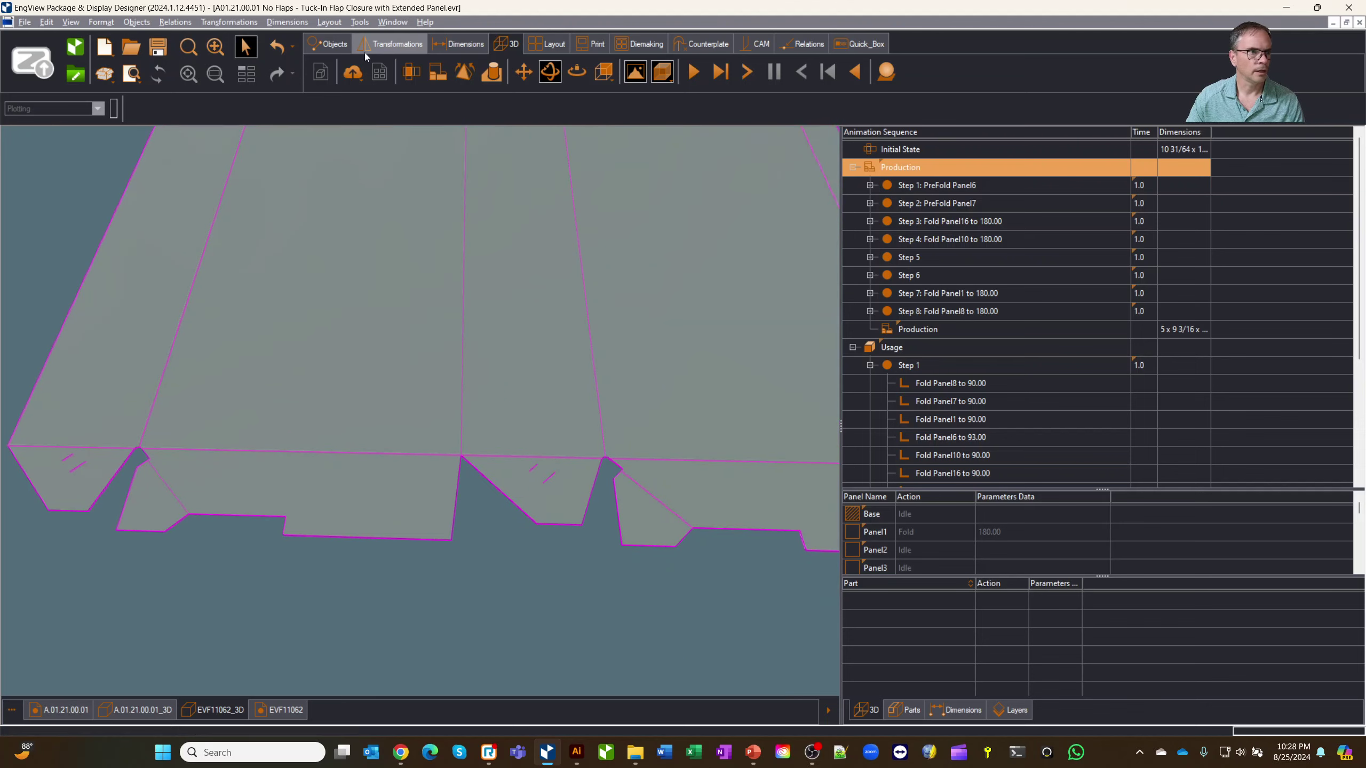
{"action": "left_click", "coordinate": [215, 47]}
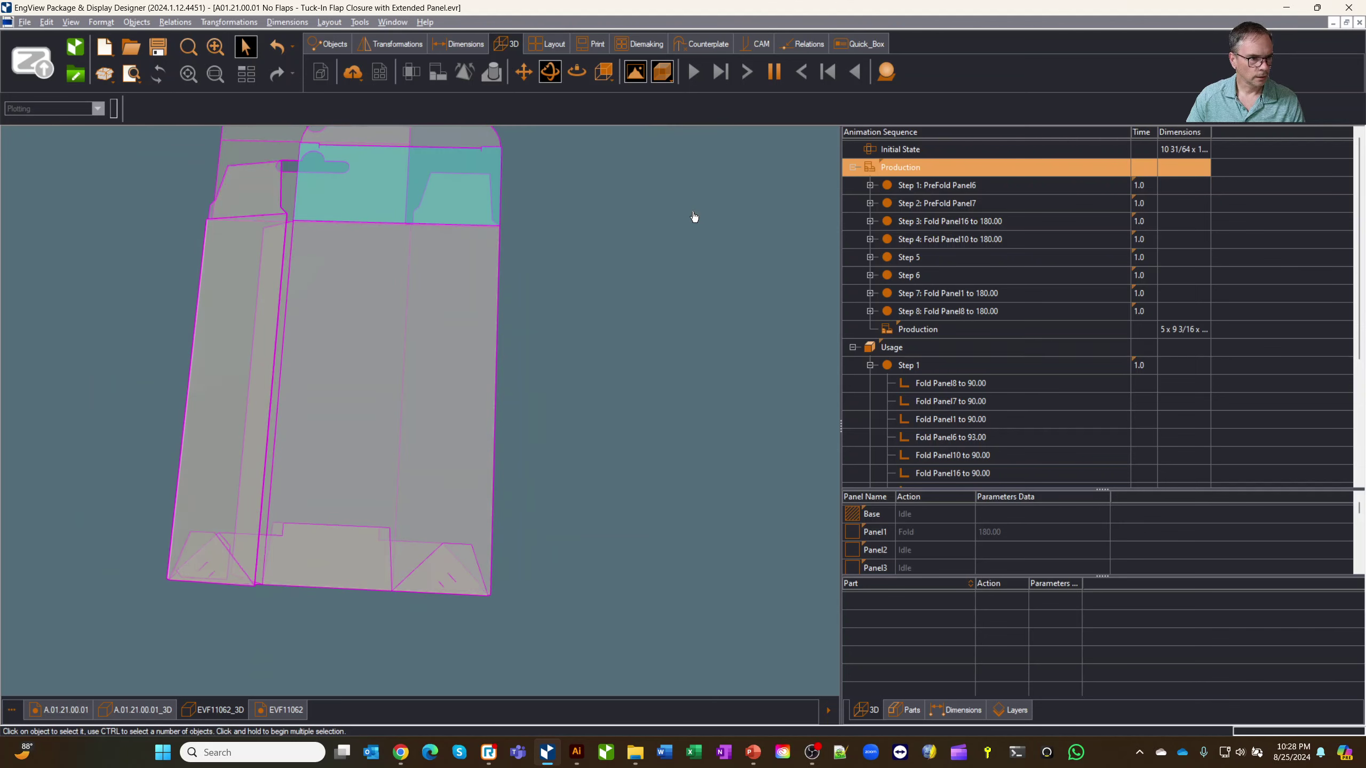
{"action": "left_click_drag", "start_coordinate": [694, 281], "coordinate": [615, 409]}
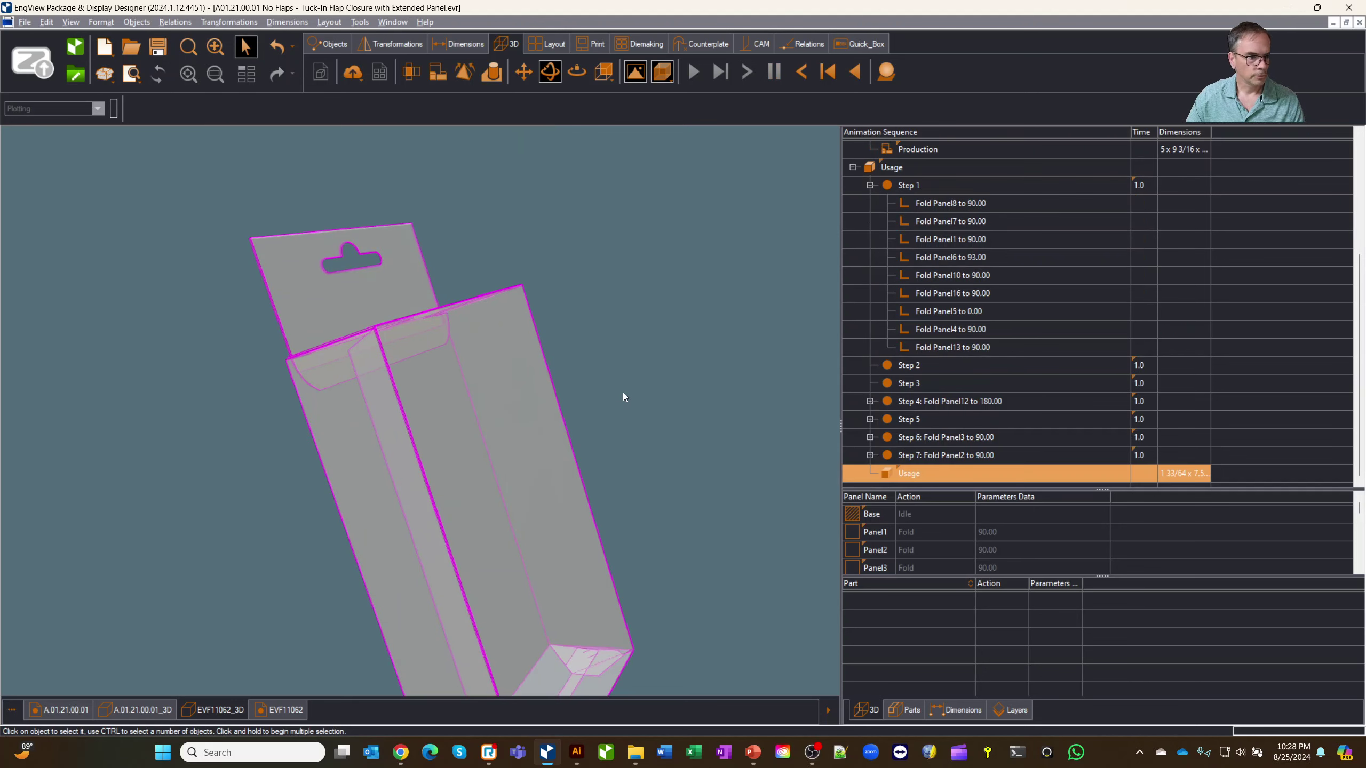
Step: Examine the erected carton's top closure, hang tab and crash lock bottom from several angles, and return to the flat EVF11062 drawing
{"action": "left_click", "coordinate": [215, 46]}
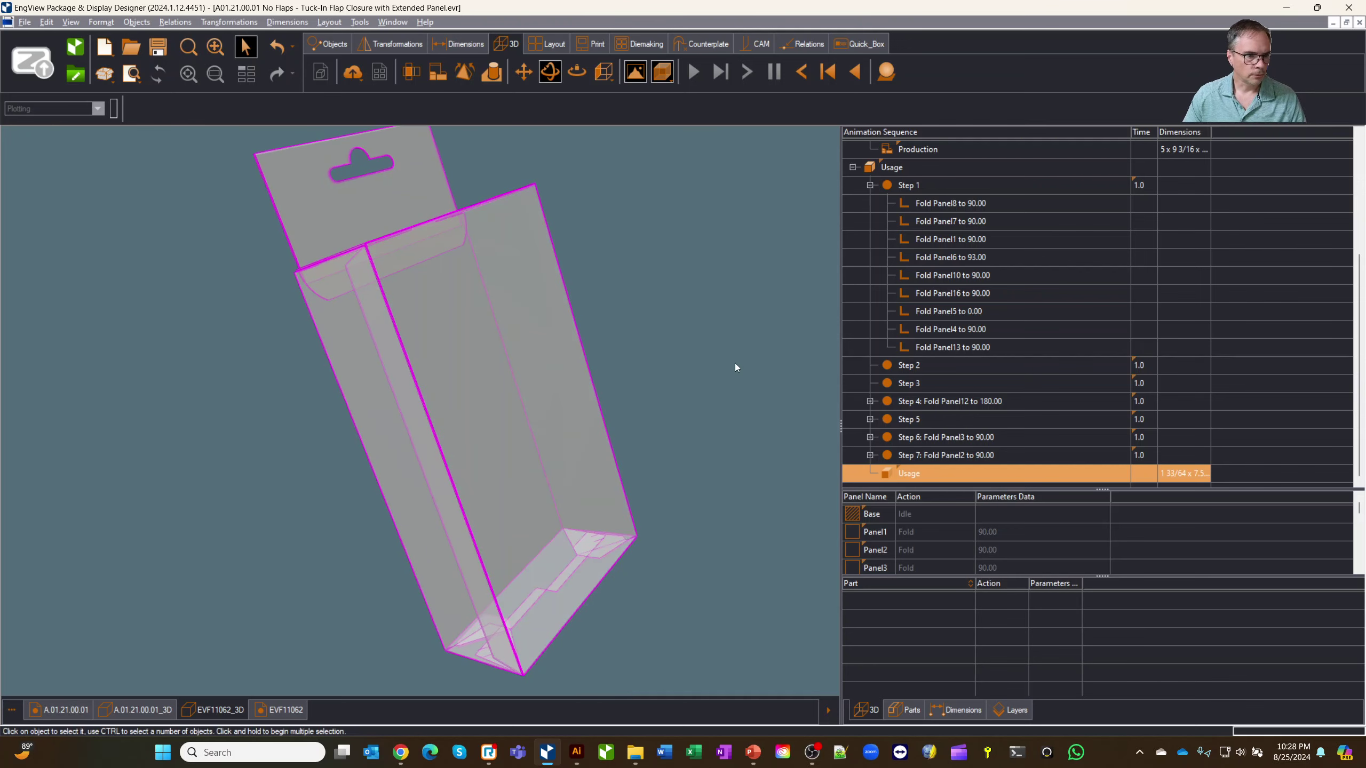
{"action": "left_click_drag", "start_coordinate": [736, 364], "coordinate": [548, 532]}
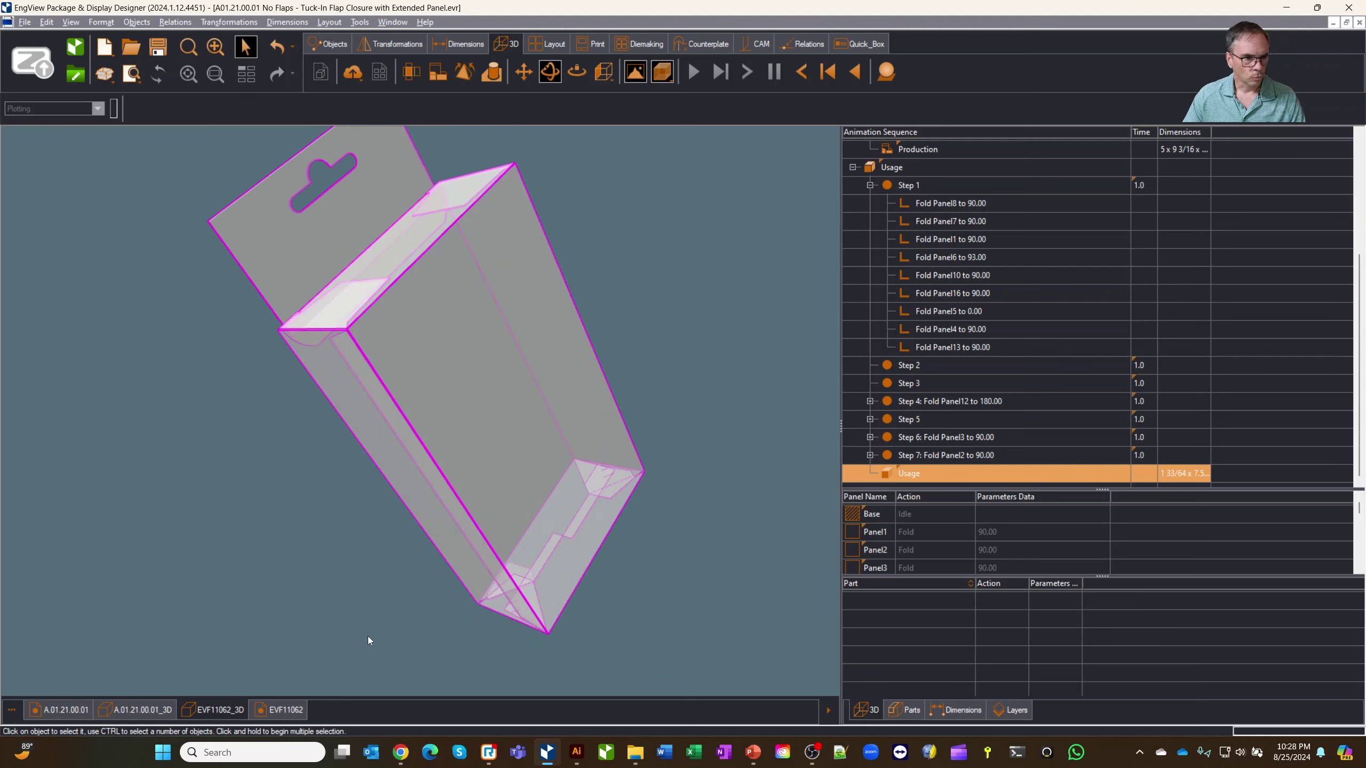
{"action": "middle_click_drag", "start_coordinate": [581, 339], "coordinate": [718, 361]}
{"action": "left_click_drag", "start_coordinate": [718, 360], "coordinate": [694, 377]}
{"action": "middle_click_drag", "start_coordinate": [694, 376], "coordinate": [673, 409]}
{"action": "left_click_drag", "start_coordinate": [715, 420], "coordinate": [738, 455]}
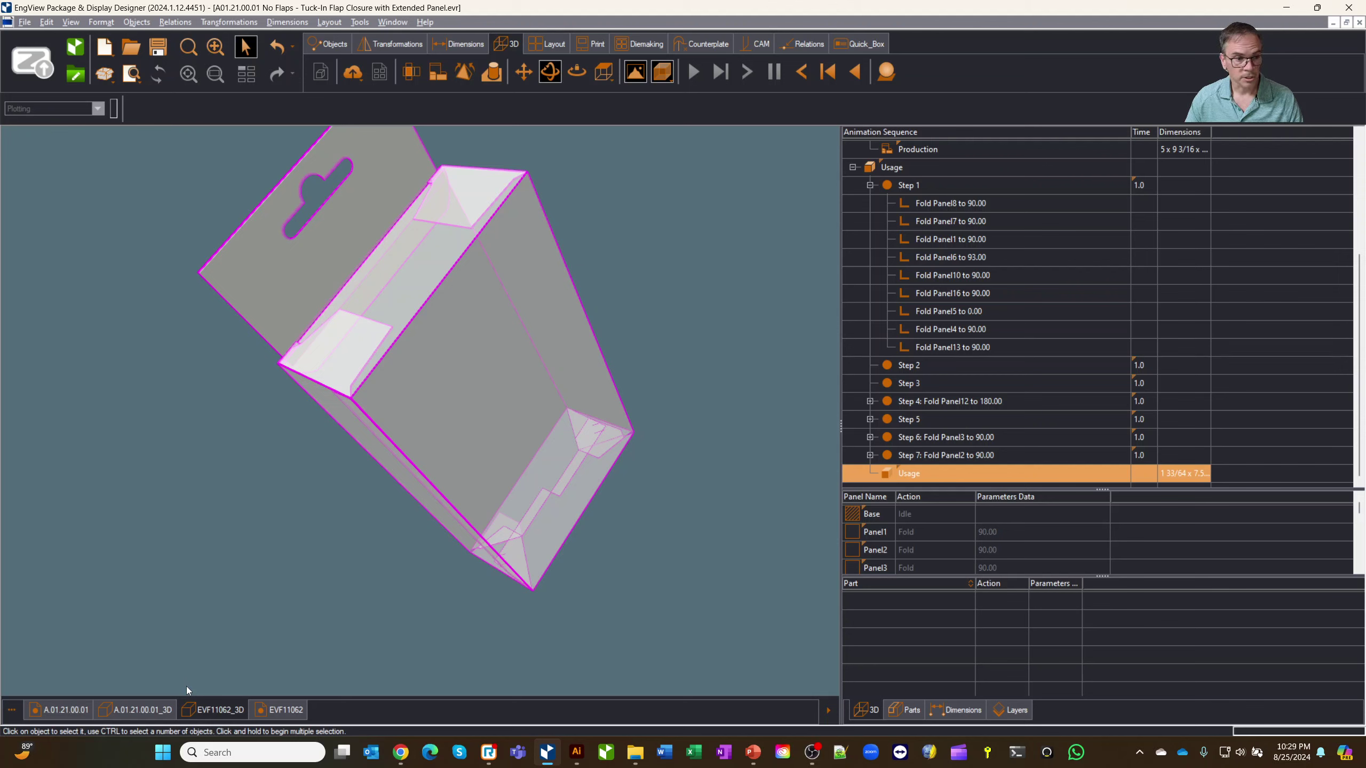
{"action": "left_click_drag", "start_coordinate": [506, 478], "coordinate": [710, 326]}
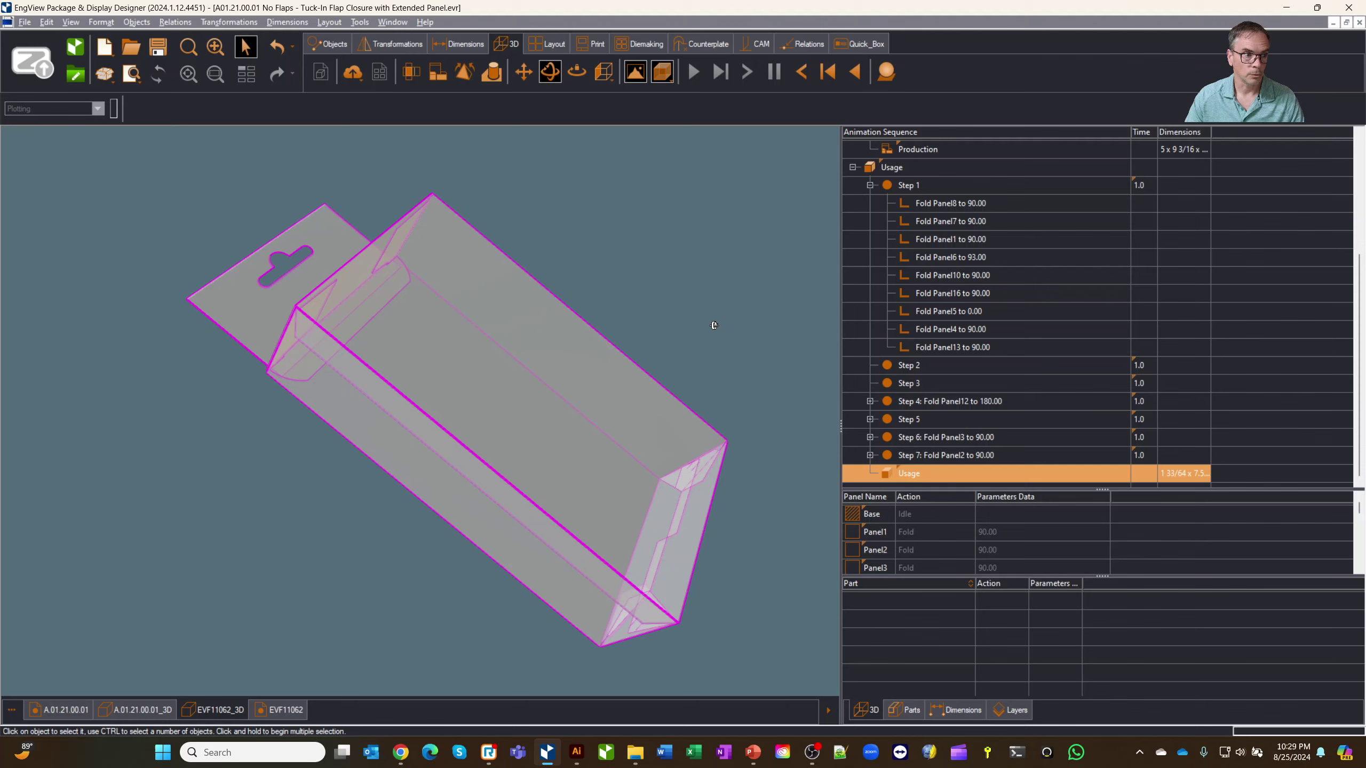
{"action": "left_click", "coordinate": [285, 710]}
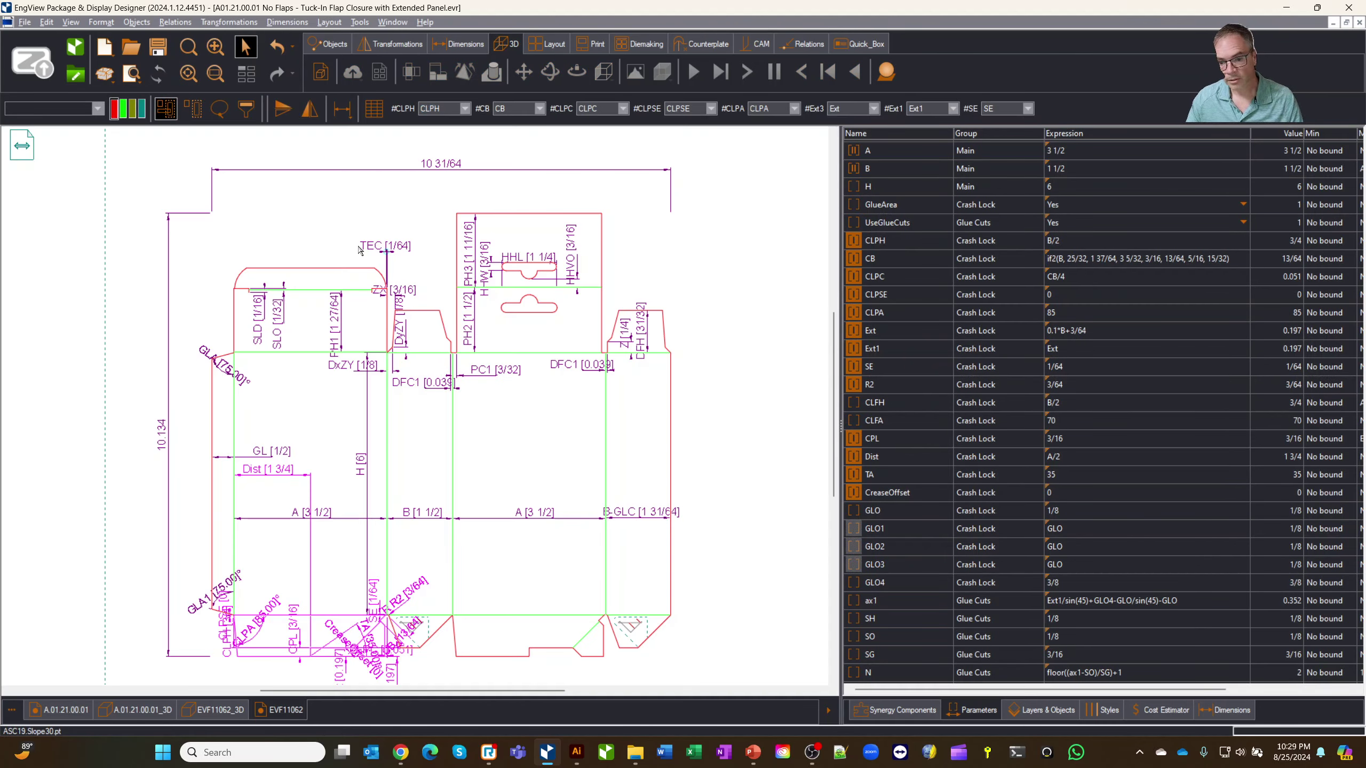